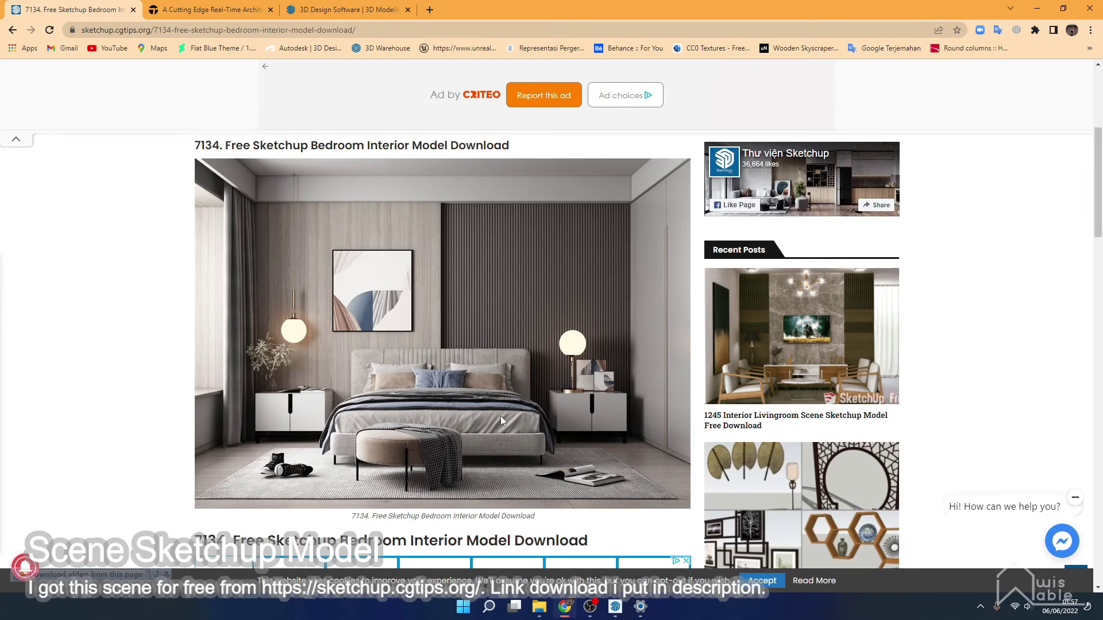
Scroll the bedroom model page down to its SketchUp+Vray 182 MB RAR download link.
scroll(426, 305, down, 2)
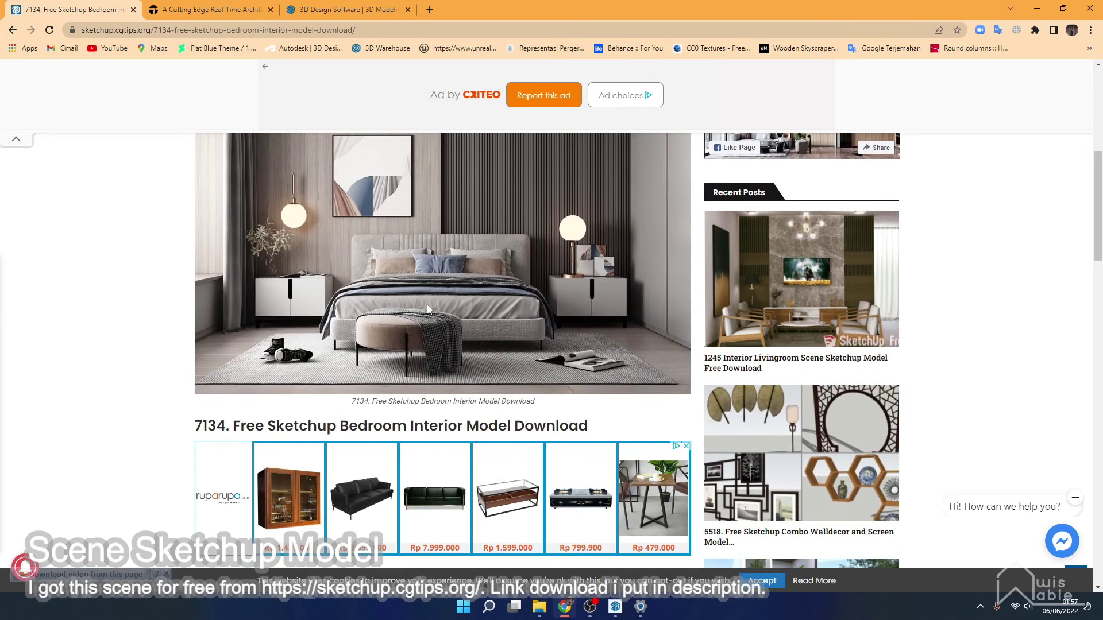
scroll(426, 304, up, 3)
scroll(481, 405, down, 1)
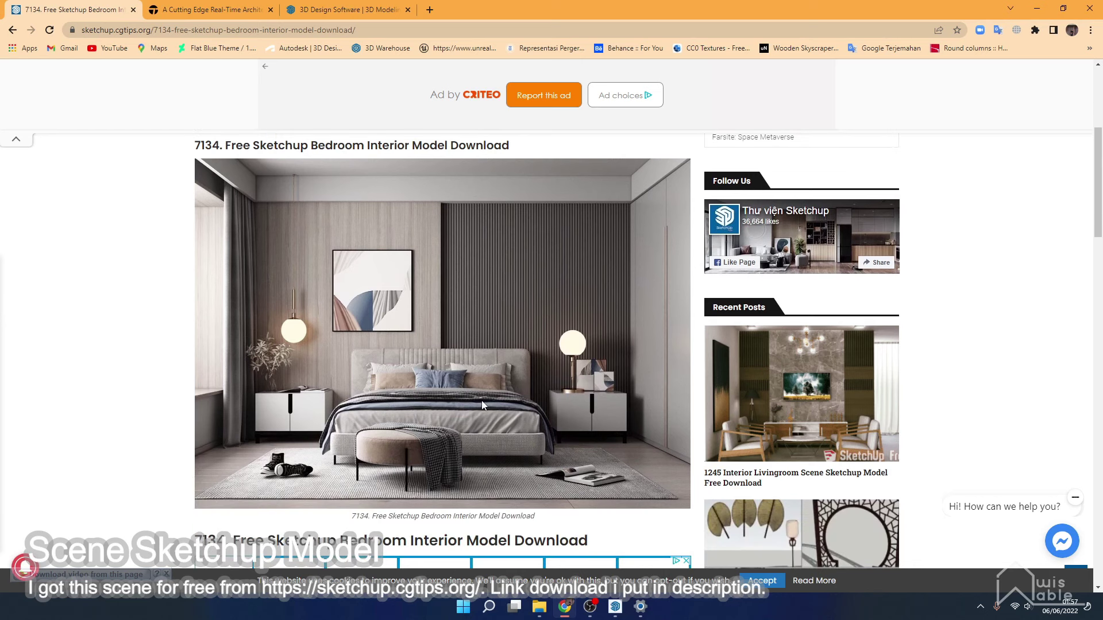
scroll(481, 405, down, 1)
scroll(482, 405, down, 1)
scroll(481, 405, down, 3)
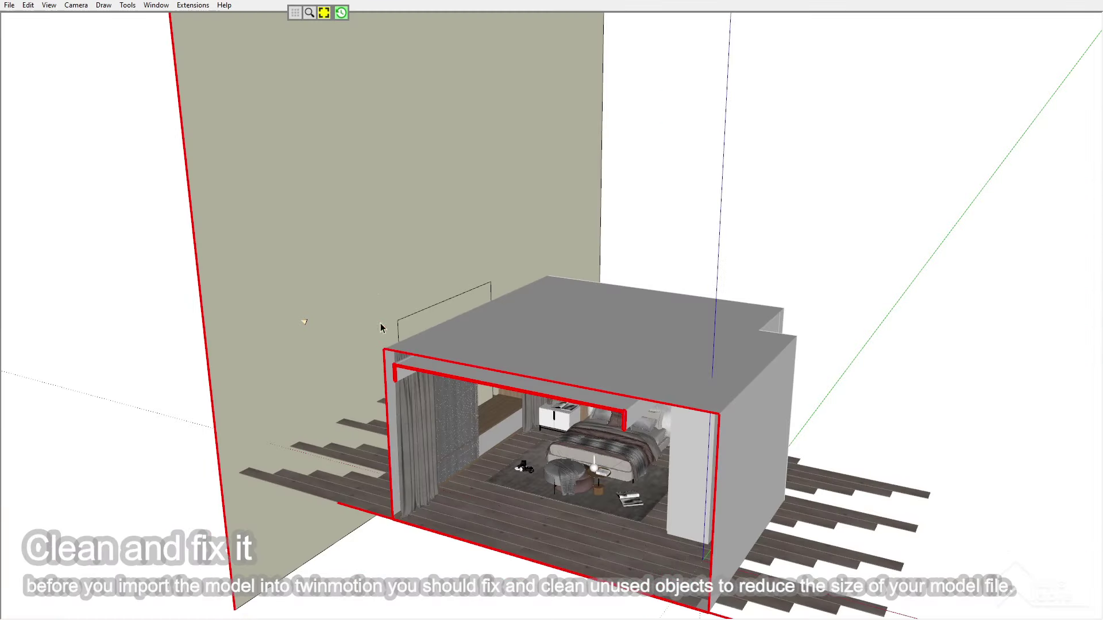
Draw a line from the window's lower-left to top-right corner, closing the opening with a face.
mouse_move(380, 328)
middle_down()
mouse_move(370, 243)
mouse_move(389, 362)
mouse_move(457, 320)
mouse_move(300, 352)
mouse_move(273, 295)
mouse_move(591, 367)
middle_up()
scroll(531, 242, up, 3)
scroll(531, 242, up, 3)
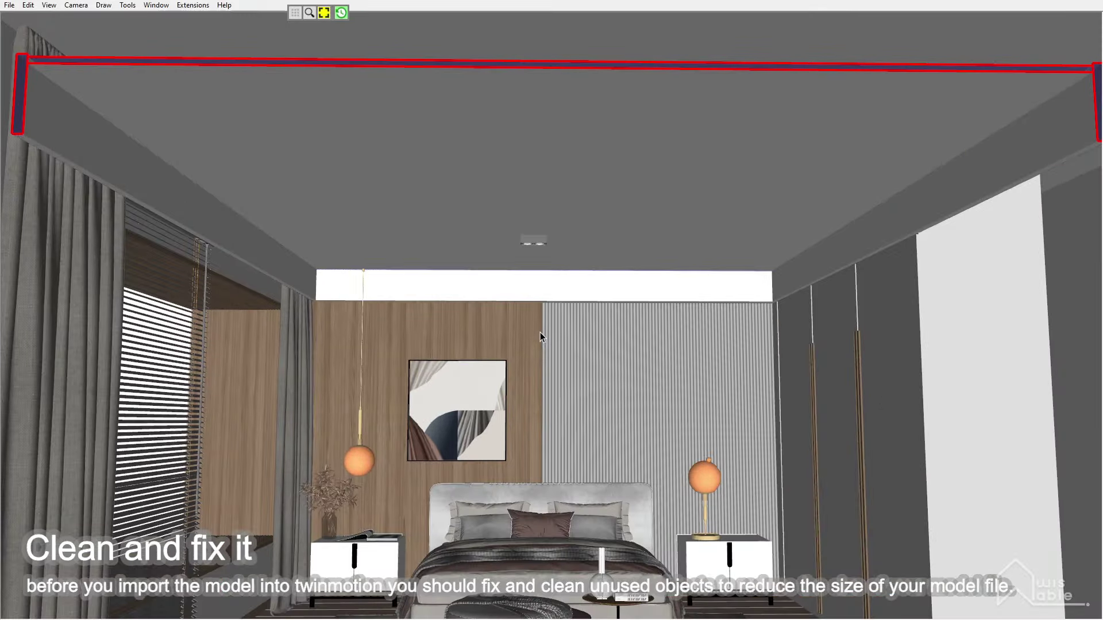
scroll(540, 332, down, 2)
scroll(540, 368, up, 1)
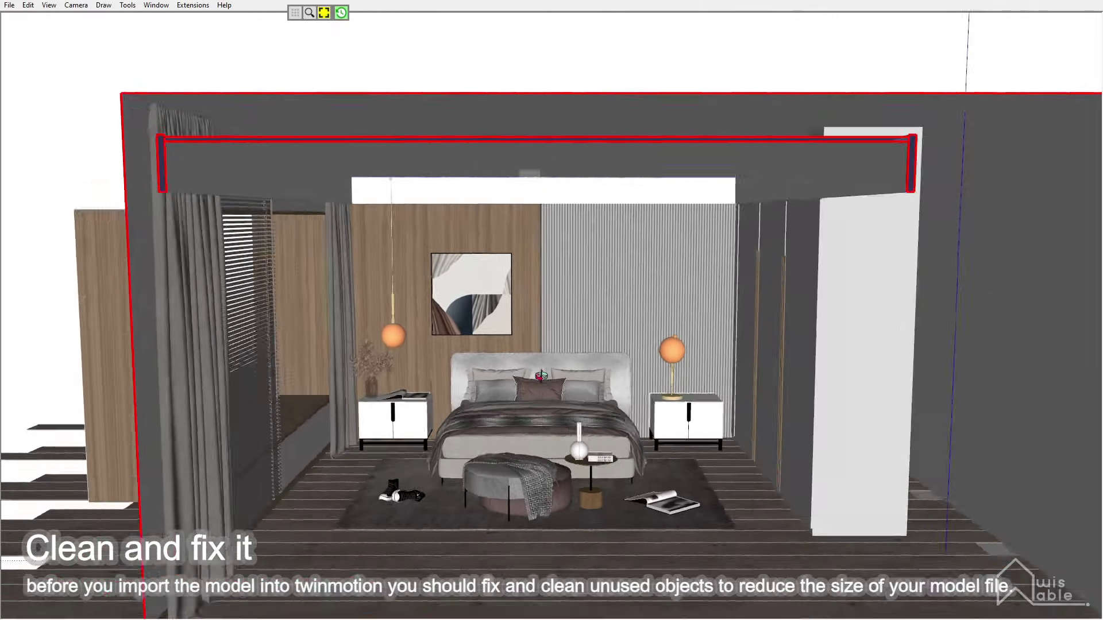
mouse_move(540, 376)
middle_down()
mouse_move(880, 383)
mouse_move(718, 385)
middle_up()
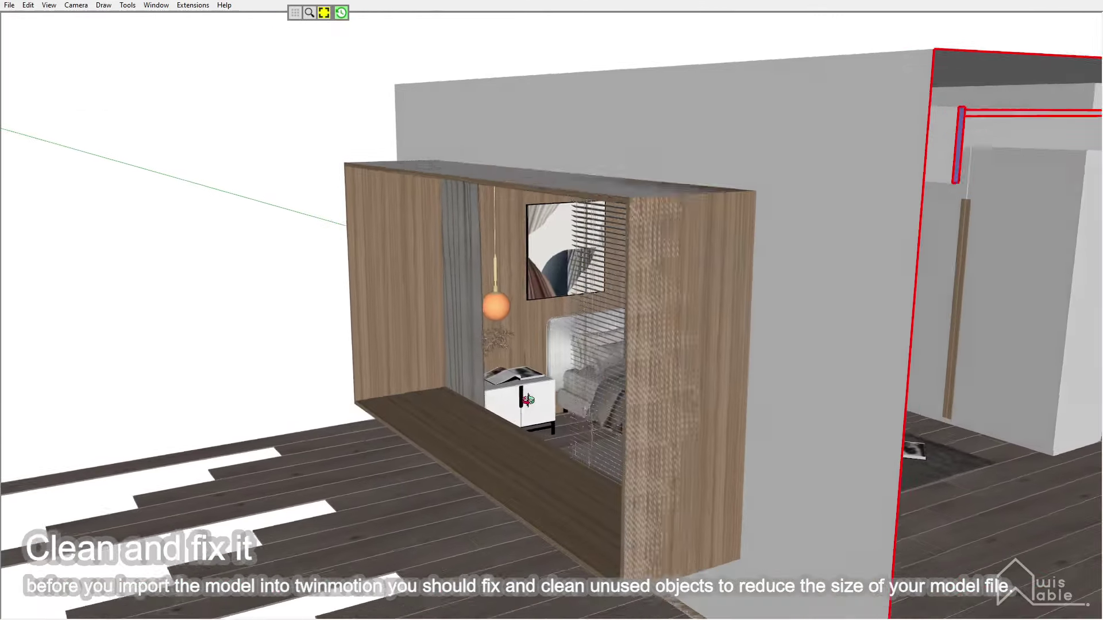
key(l)
click(370, 401)
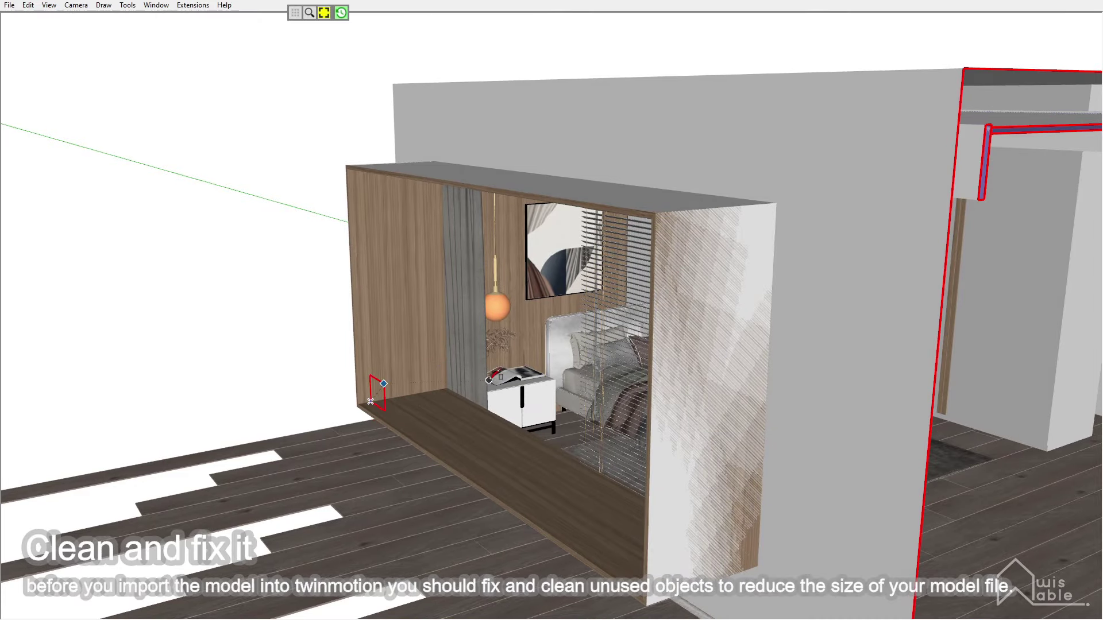
middle_drag(470, 393, 849, 204)
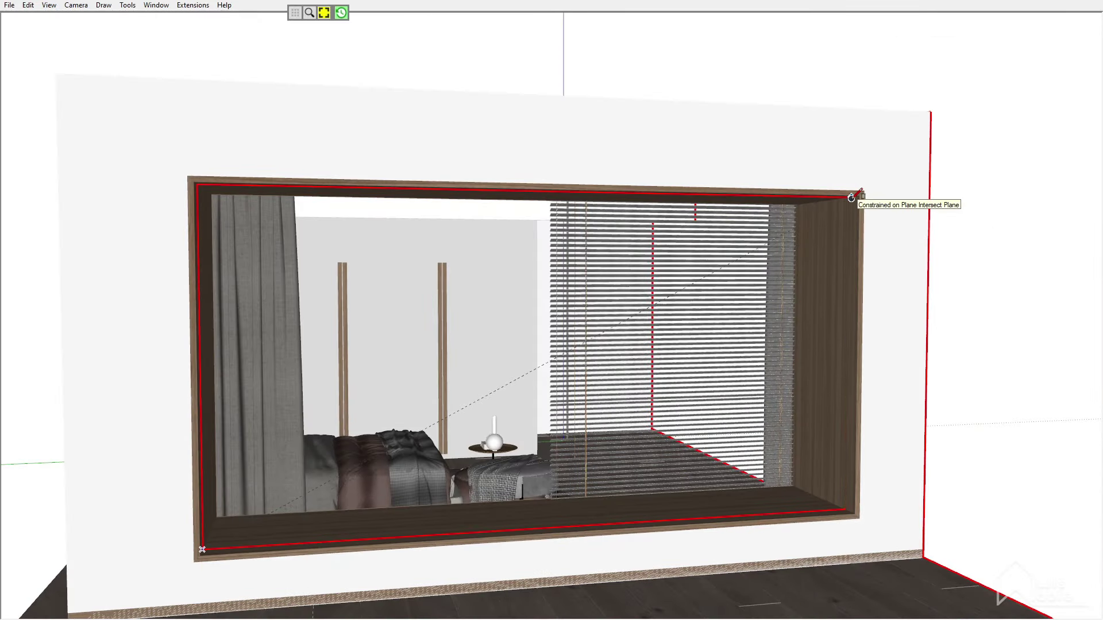
click(849, 203)
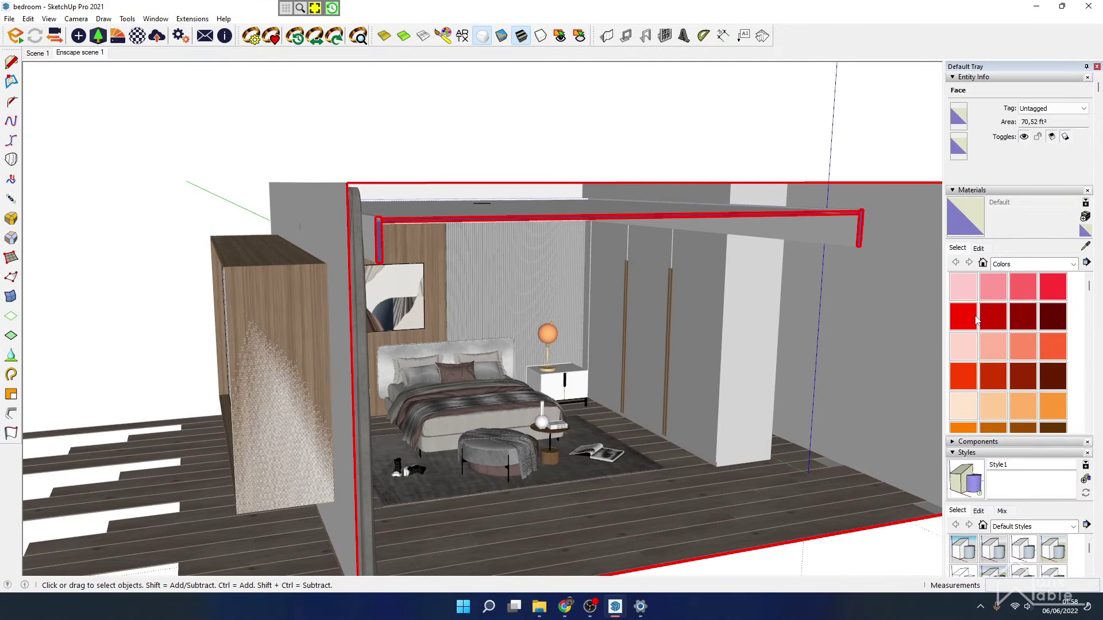
Paint the window face with Translucent Glass Gray from the Glass and Mirrors library.
click(1031, 264)
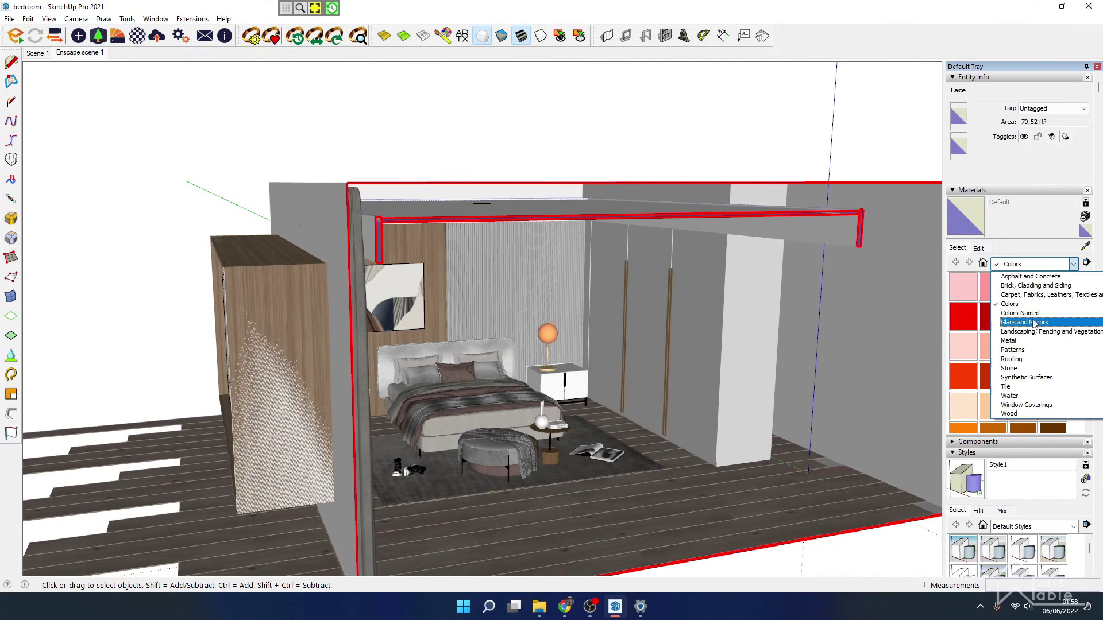
click(1016, 321)
click(1073, 264)
click(1017, 325)
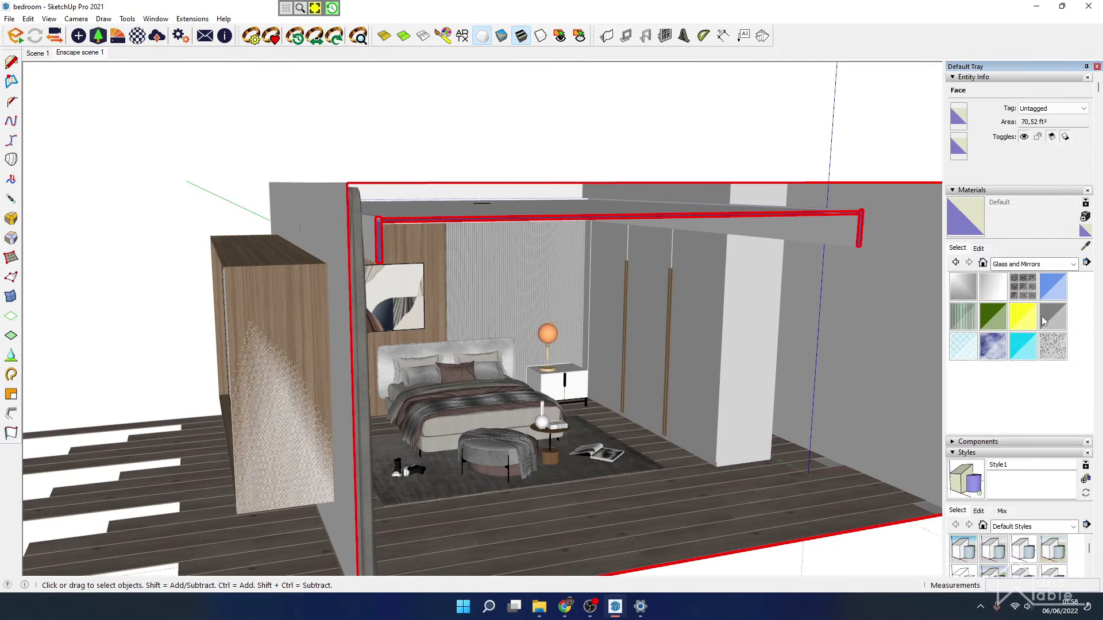
click(1052, 316)
click(426, 332)
key(space)
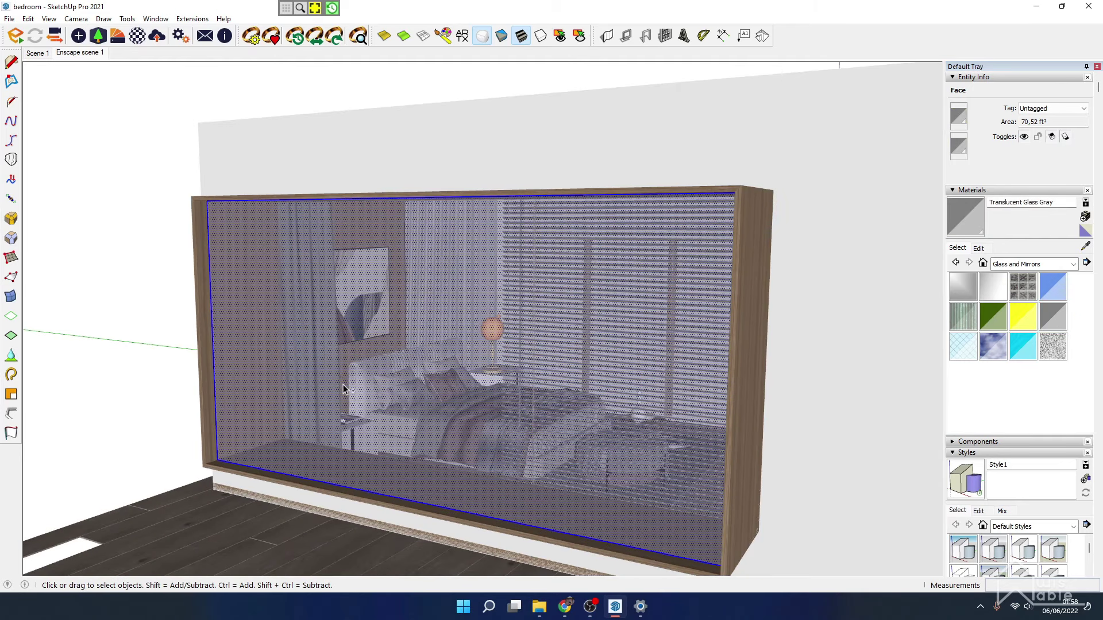
Make the glass face a group and push/pull it to a typed thickness.
right_click(343, 384)
click(373, 180)
middle_drag(374, 353, 259, 406)
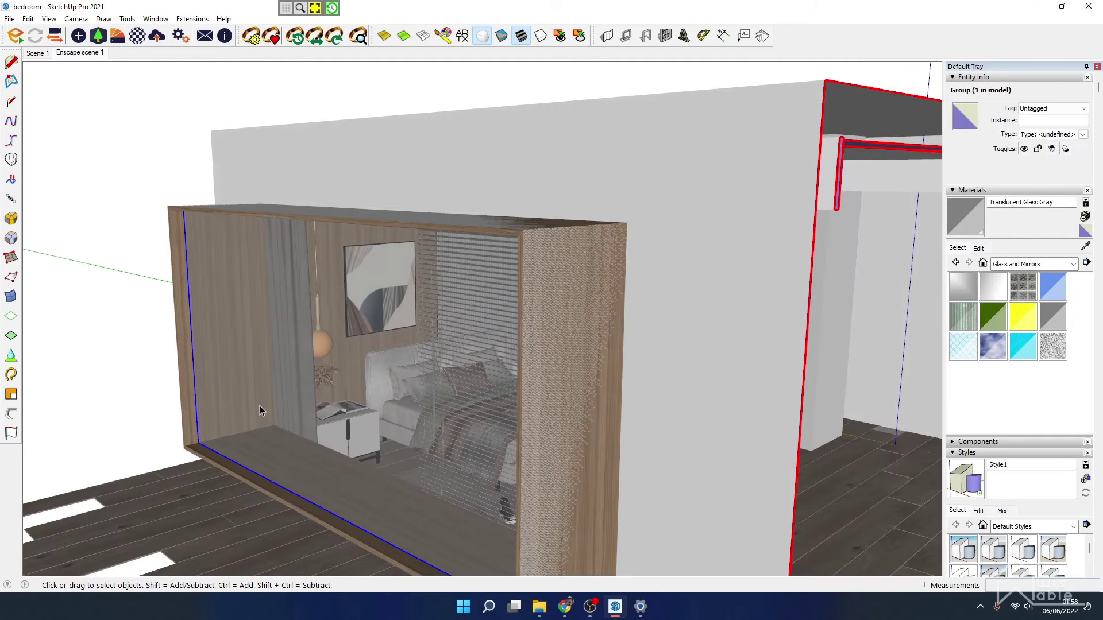
key(p)
click(259, 402)
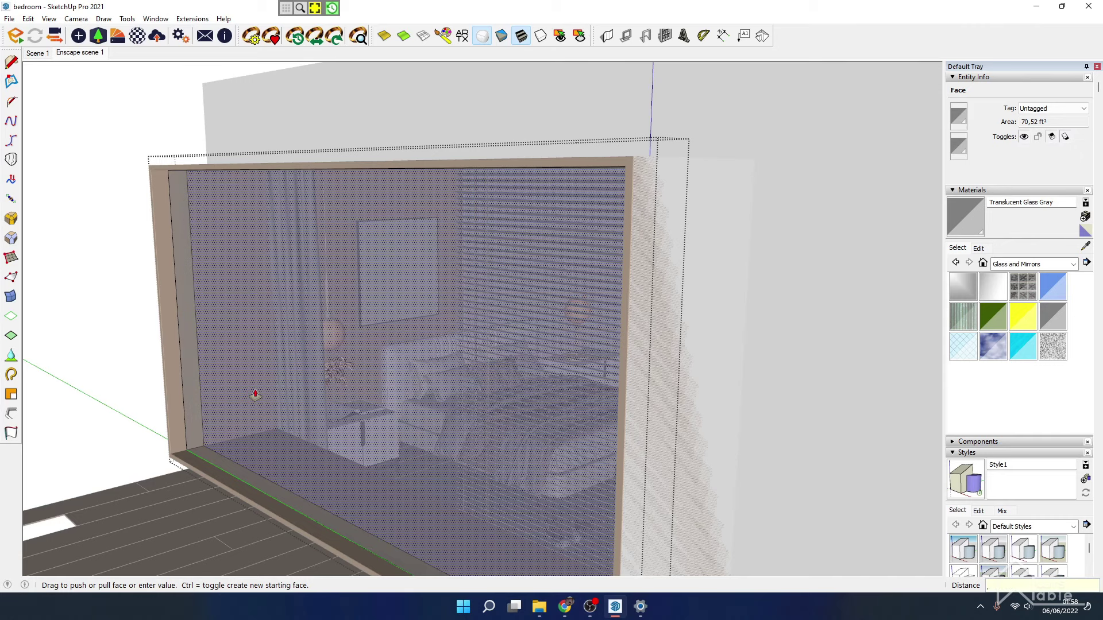
text(1)
key(Return)
Push/pull the glass pane again to set its final thickness.
scroll(247, 394, up, 3)
scroll(222, 456, up, 5)
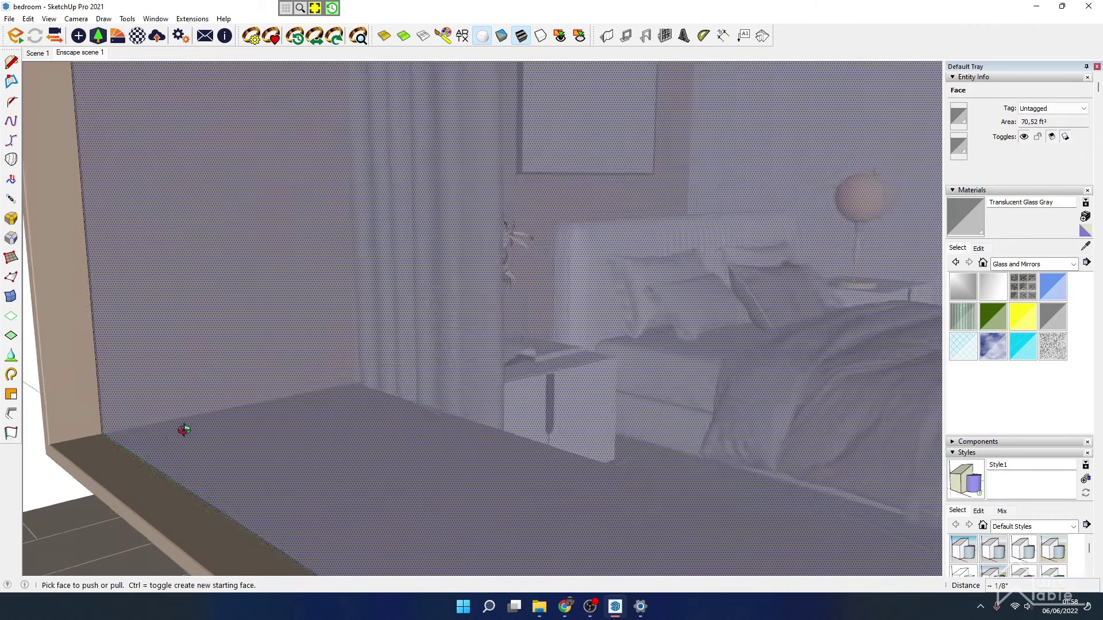
scroll(177, 433, up, 3)
middle_drag(66, 423, 103, 399)
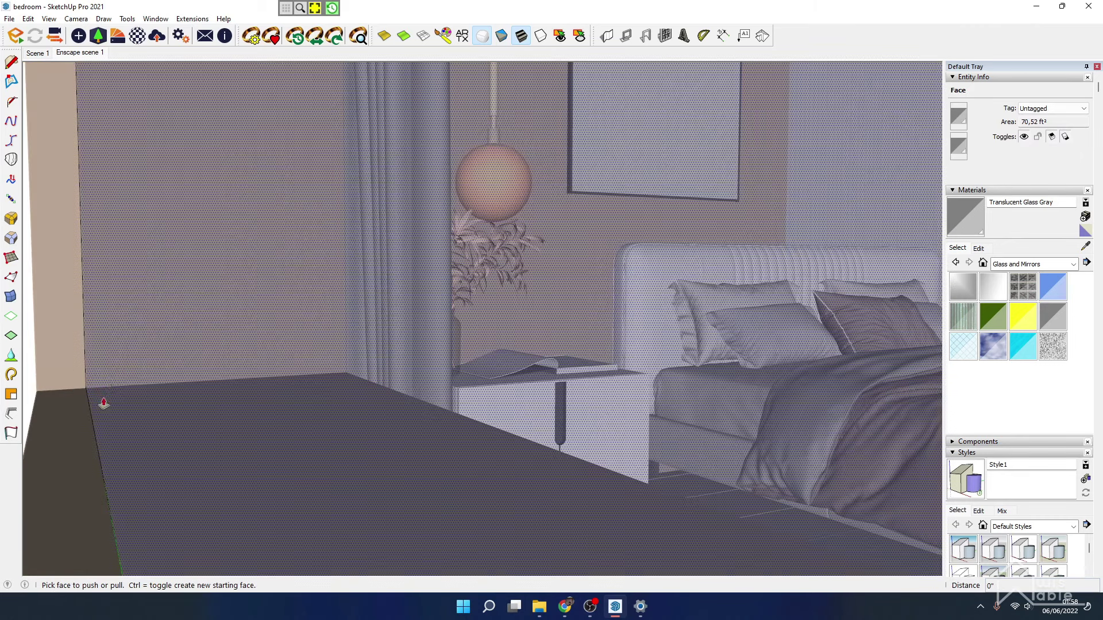
click(115, 388)
key(Return)
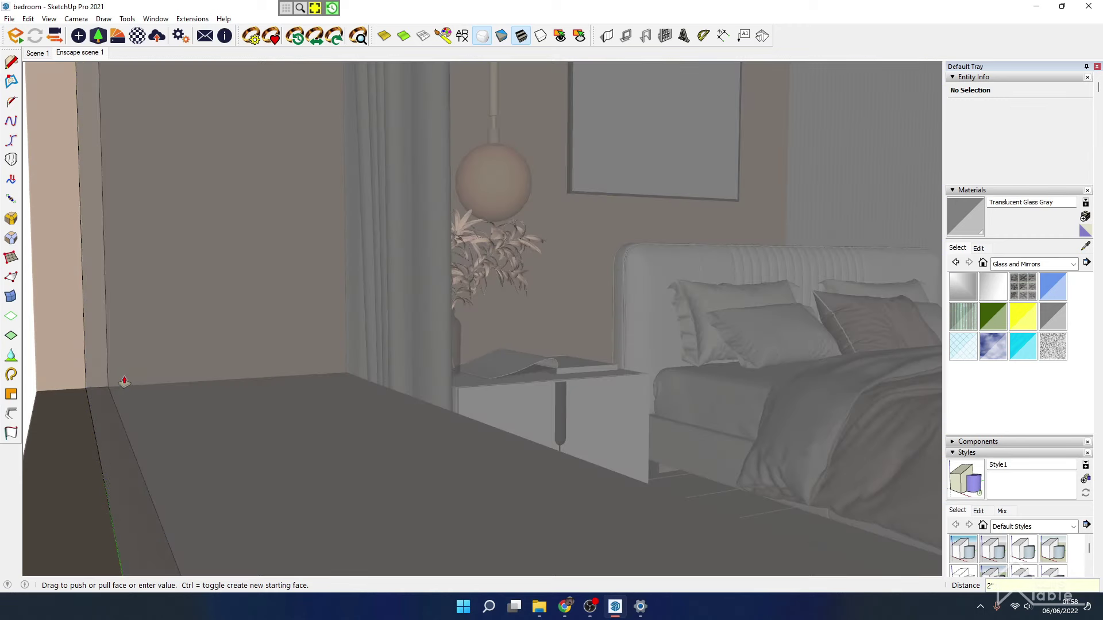
key(Return)
scroll(124, 381, down, 3)
key(space)
scroll(315, 398, down, 3)
scroll(314, 398, down, 3)
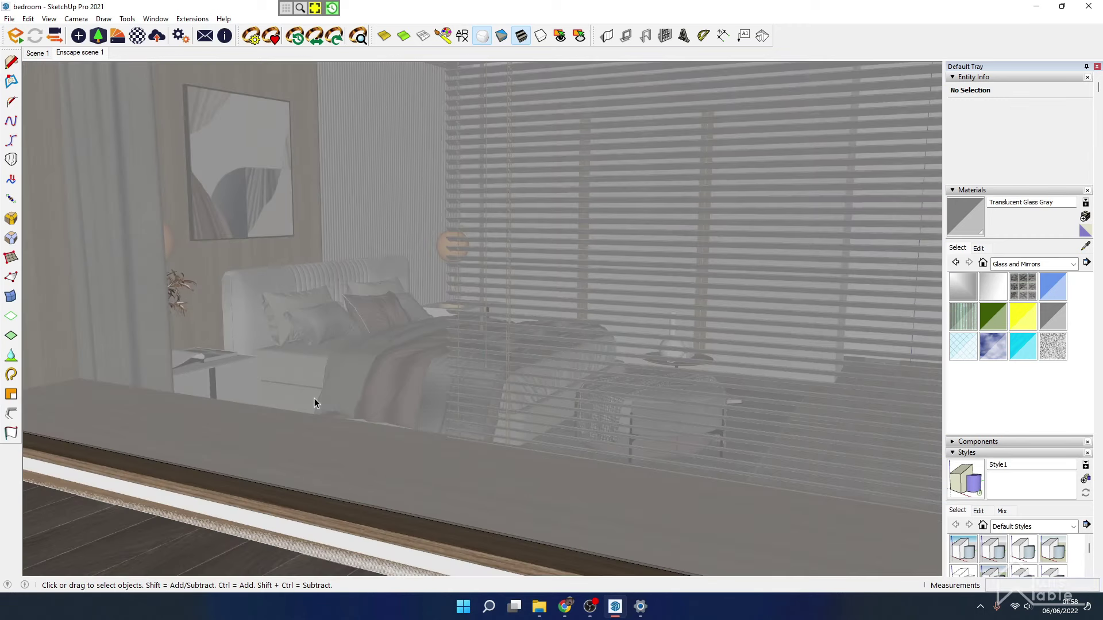
scroll(384, 367, down, 5)
middle_drag(384, 367, 380, 310)
scroll(380, 310, up, 5)
Run the Model Info validity check on the bedroom model, which reports no problems.
scroll(344, 402, down, 5)
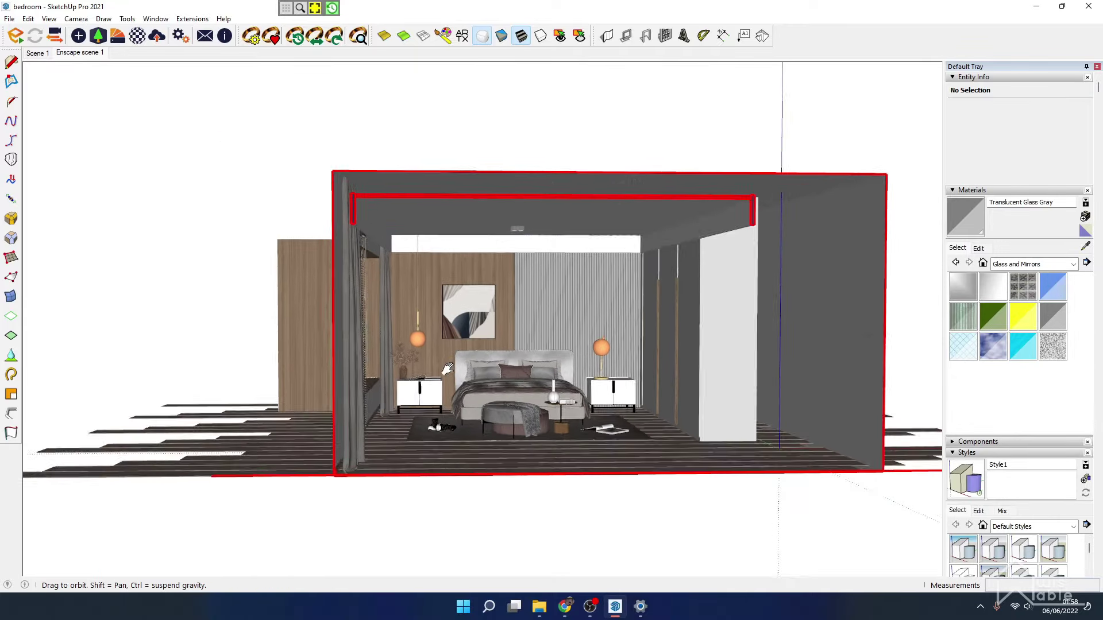
click(295, 487)
scroll(580, 517, up, 5)
scroll(531, 409, up, 5)
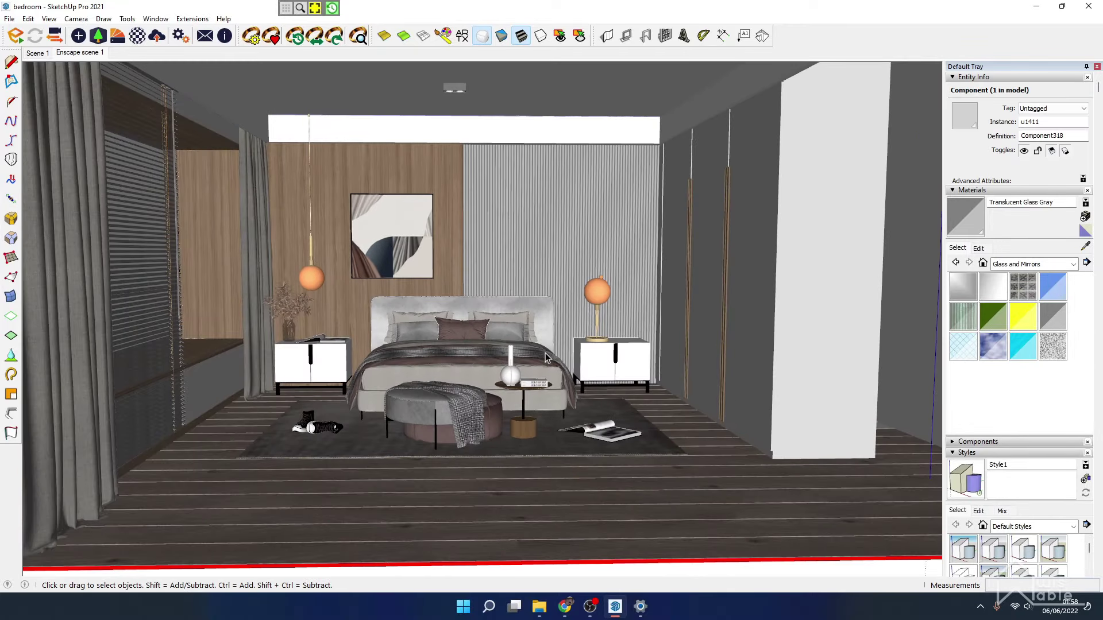
scroll(531, 409, down, 3)
scroll(531, 408, down, 3)
scroll(531, 408, down, 3)
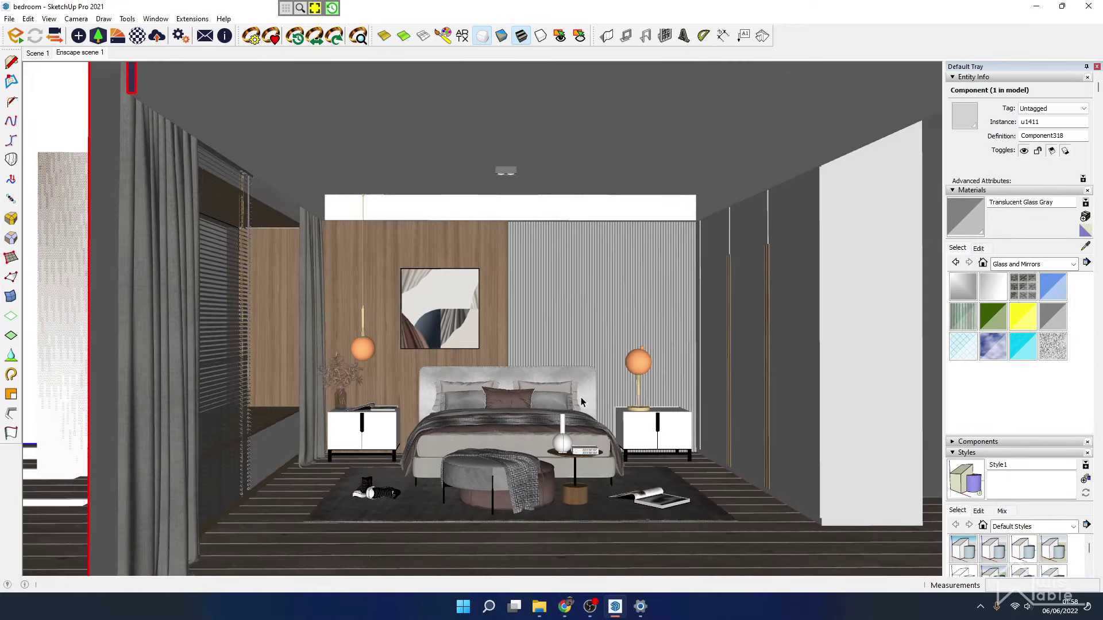
mouse_move(426, 313)
shift+middle_down()
mouse_move(501, 296)
mouse_move(483, 297)
shift+middle_up()
click(167, 20)
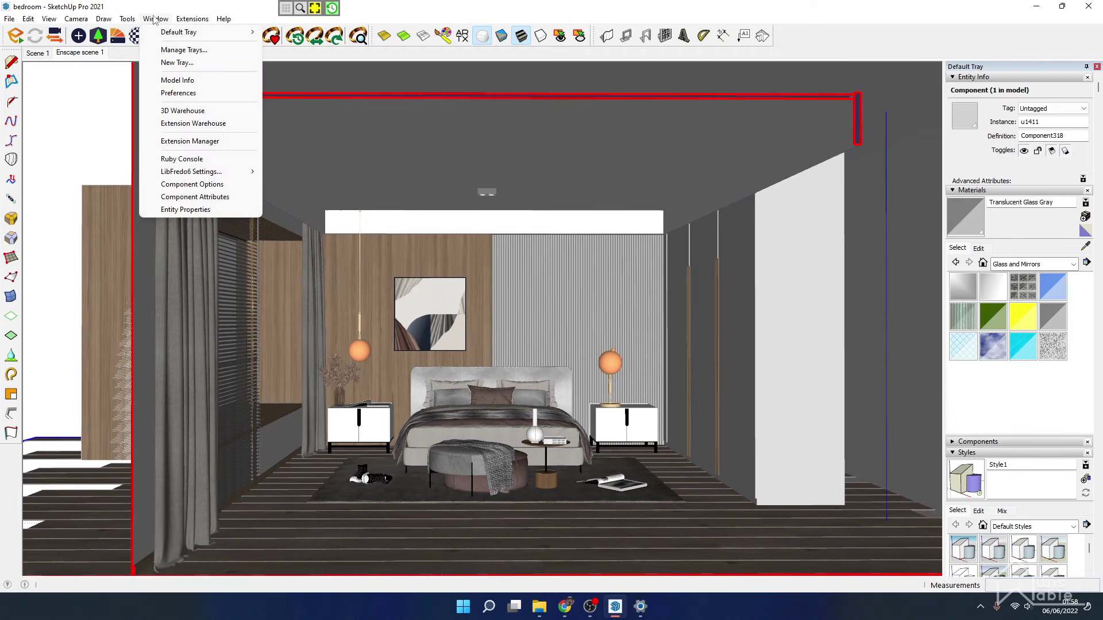
click(178, 80)
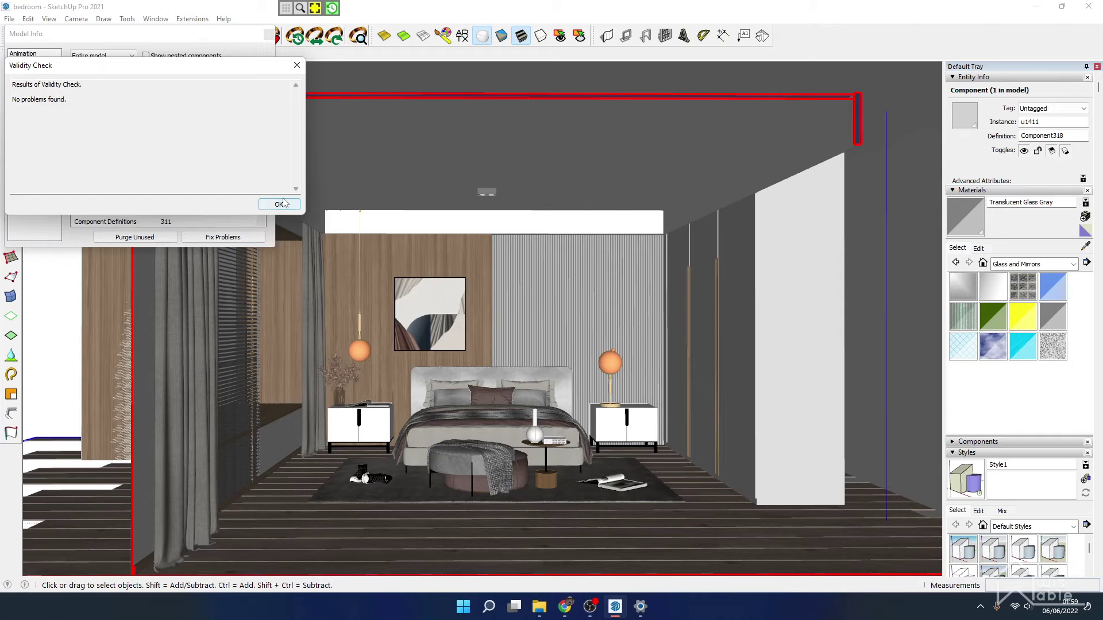
click(279, 204)
click(269, 35)
Switch to the Scene 1 view and save the bedroom model.
scroll(447, 367, up, 1)
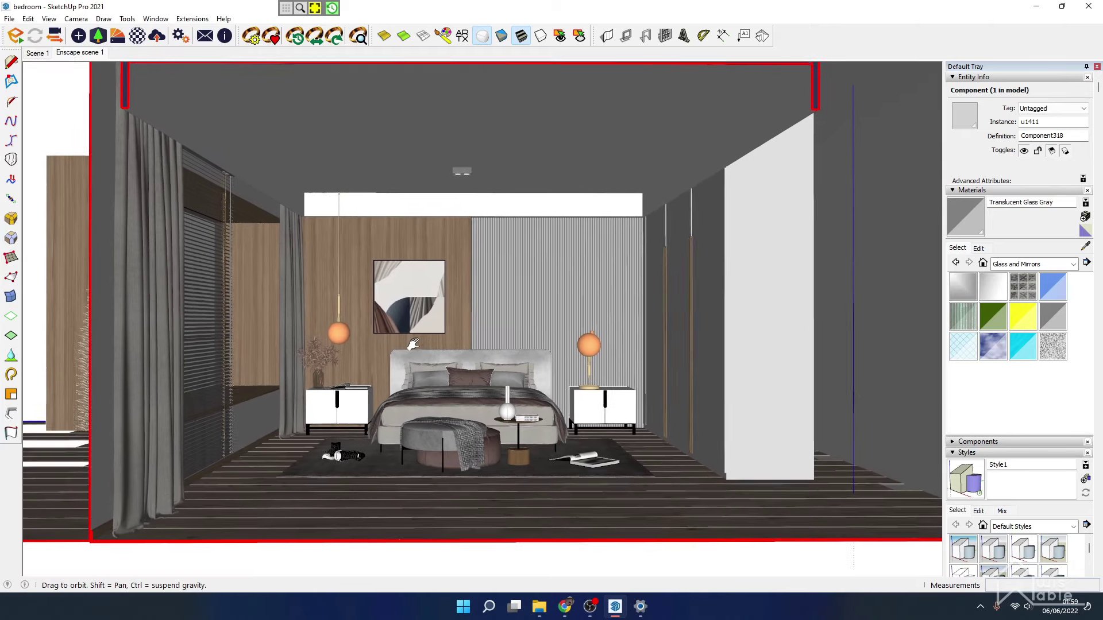
scroll(415, 348, up, 1)
click(81, 52)
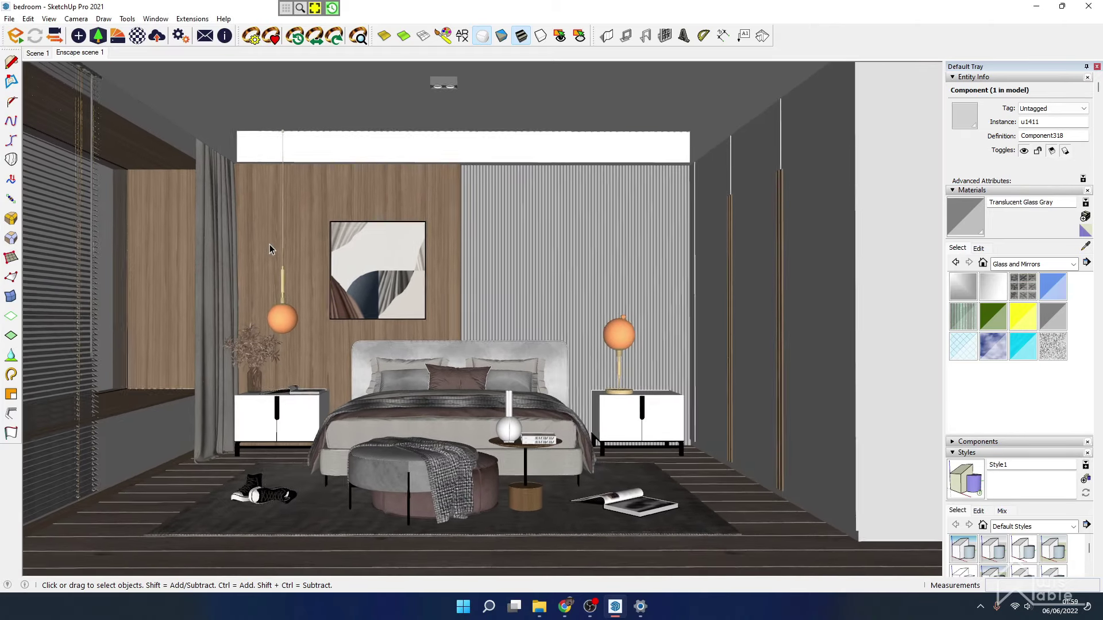
click(36, 55)
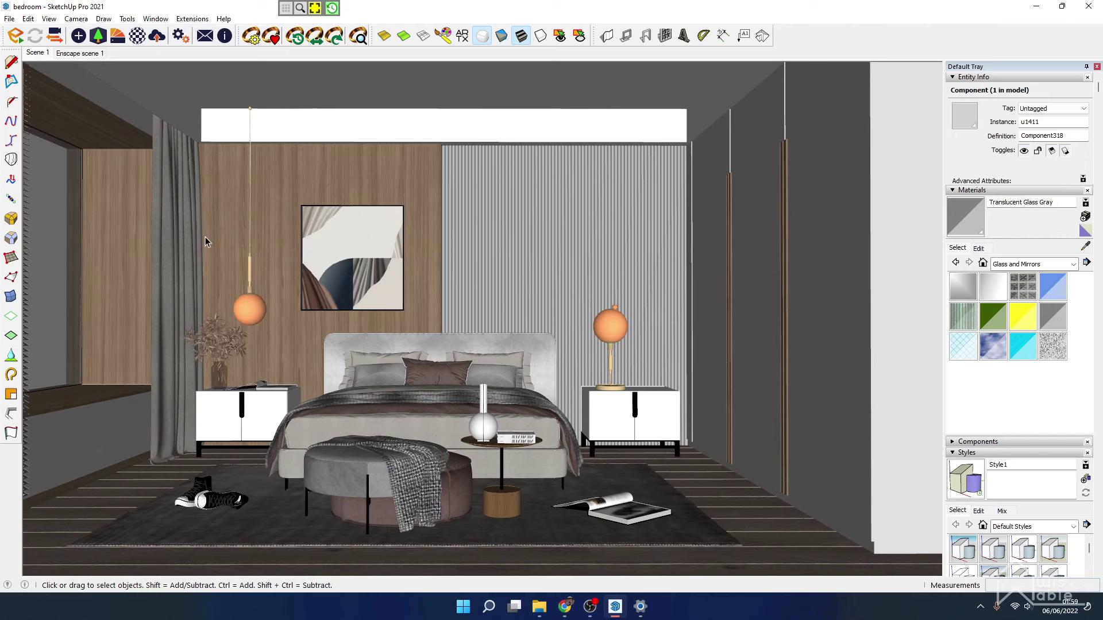
click(10, 19)
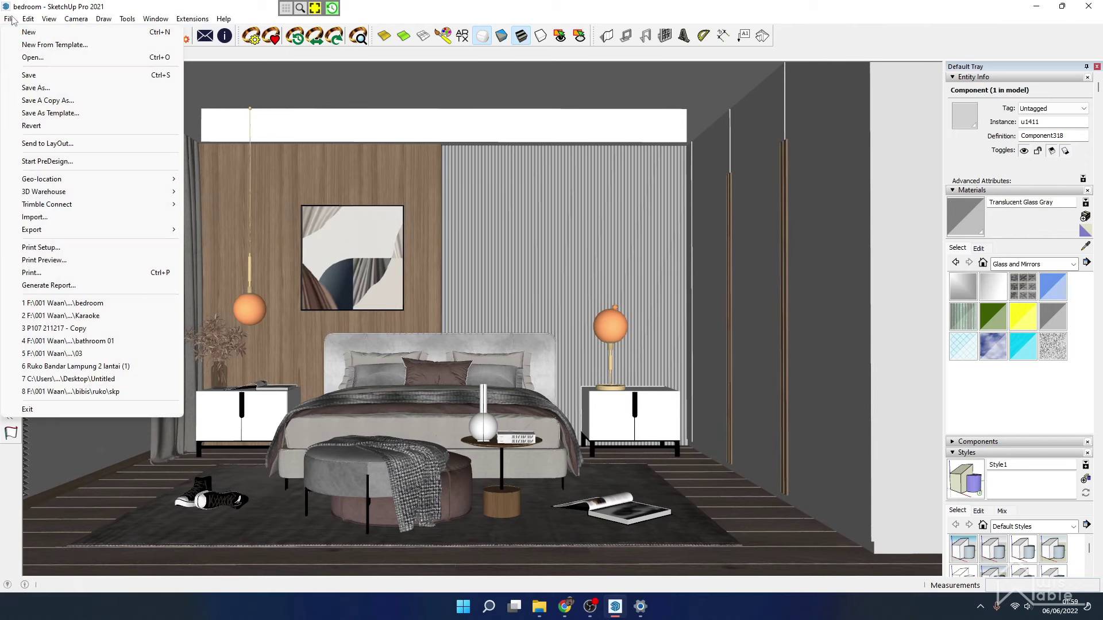
click(75, 80)
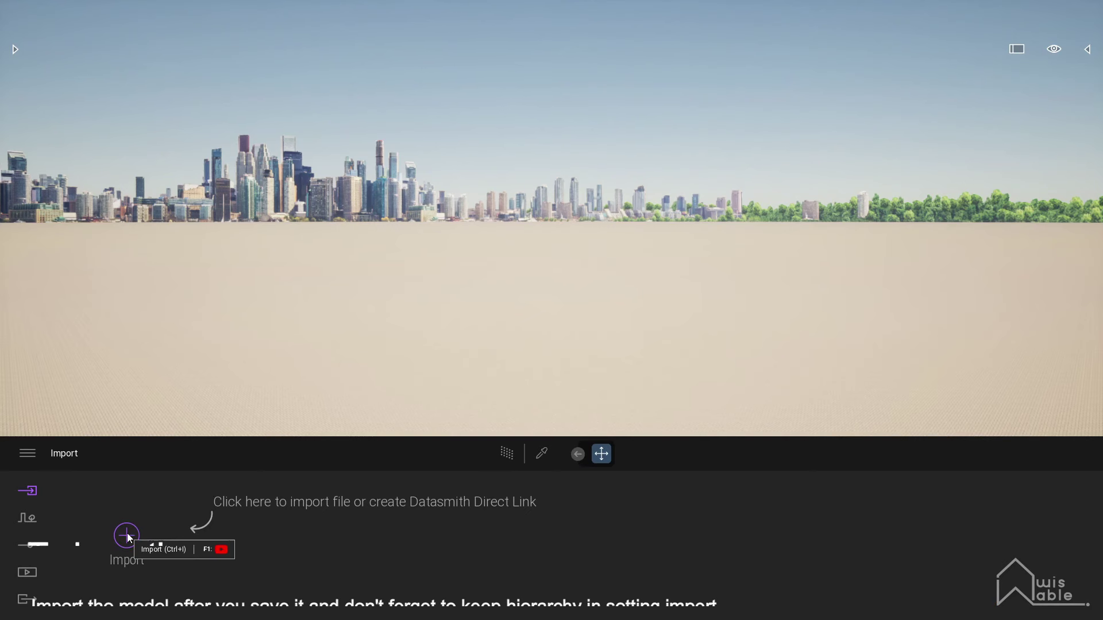
click(126, 534)
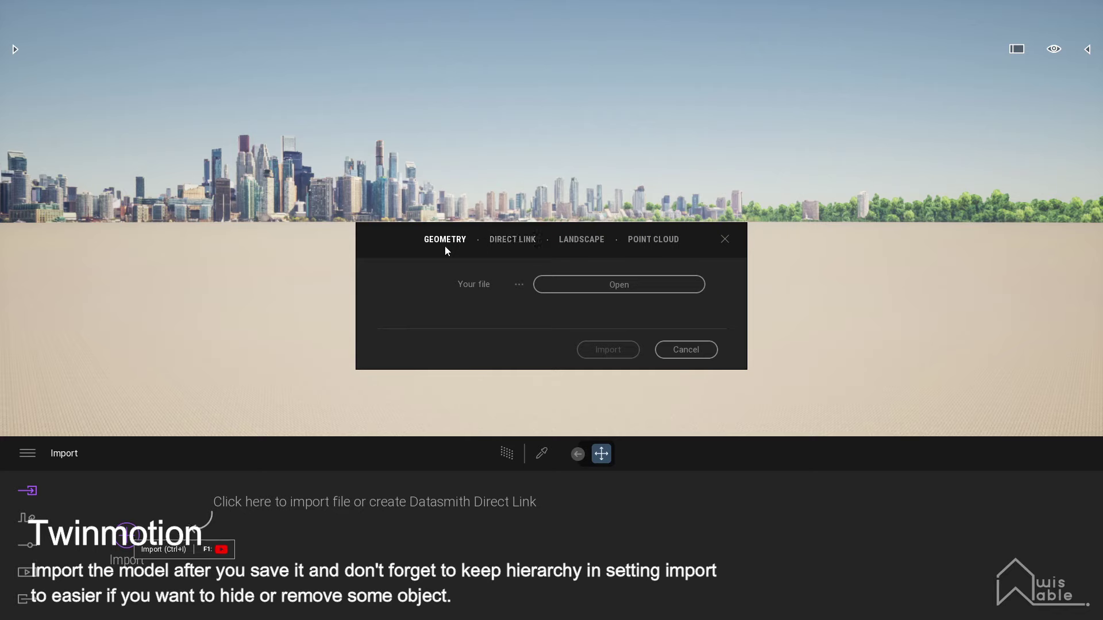
Import bedroom.skp with Fix UVs/texture ticked and Collapse set to Keep hierarchy.
click(519, 284)
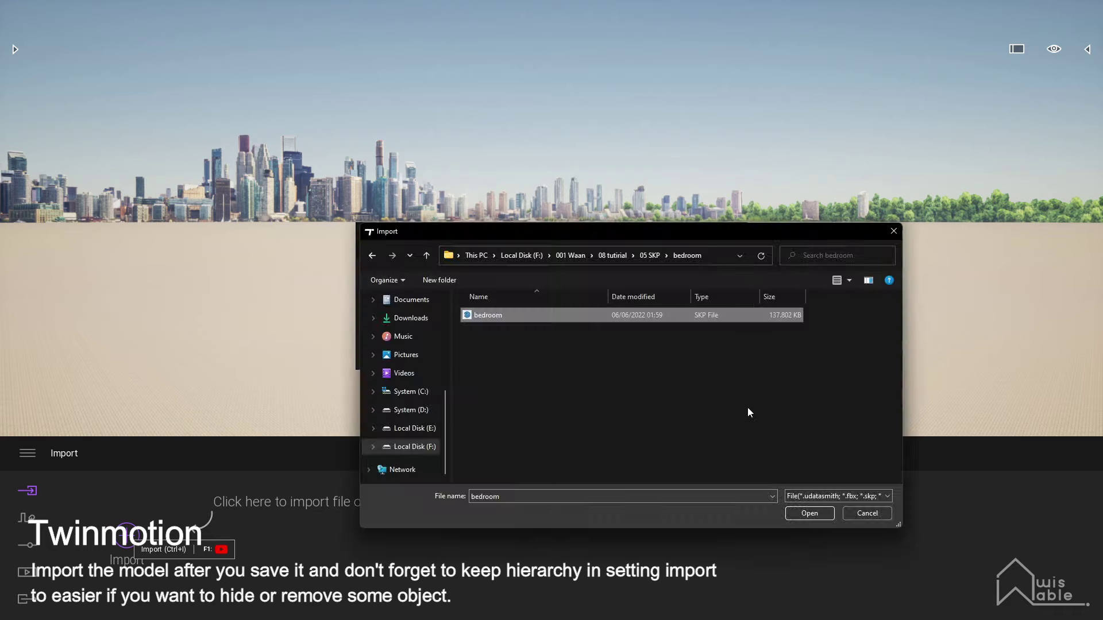
click(810, 512)
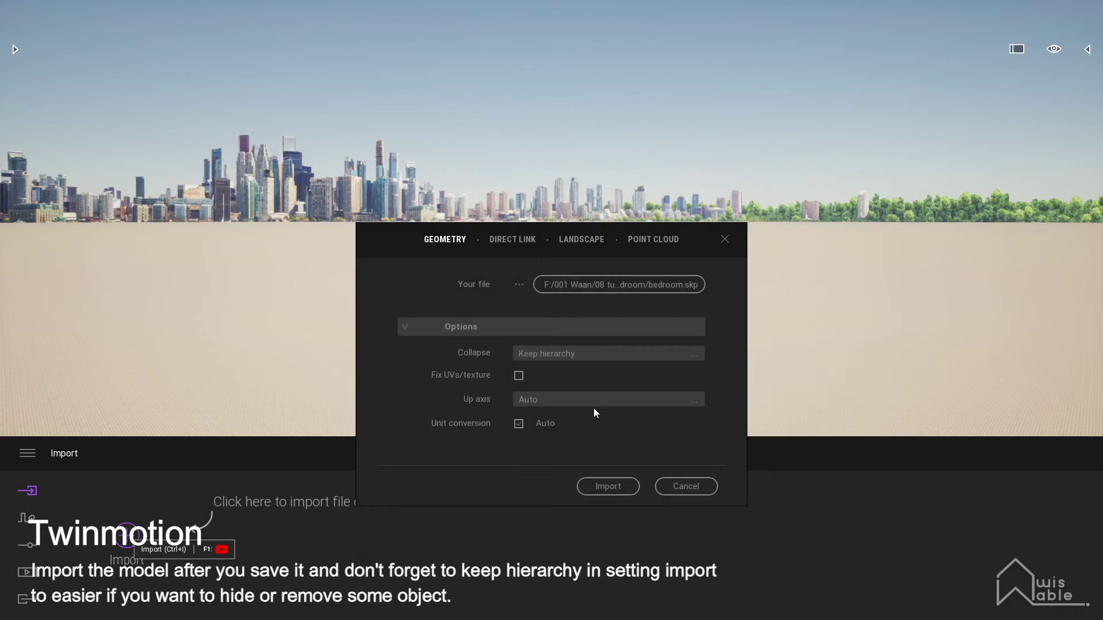
click(517, 375)
click(612, 355)
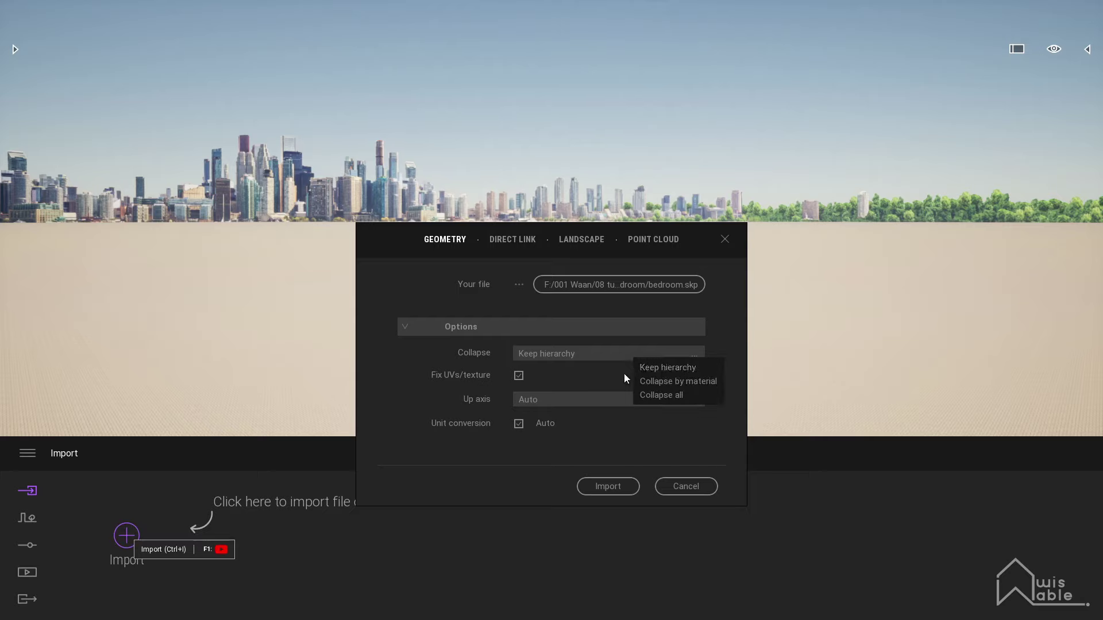
click(593, 377)
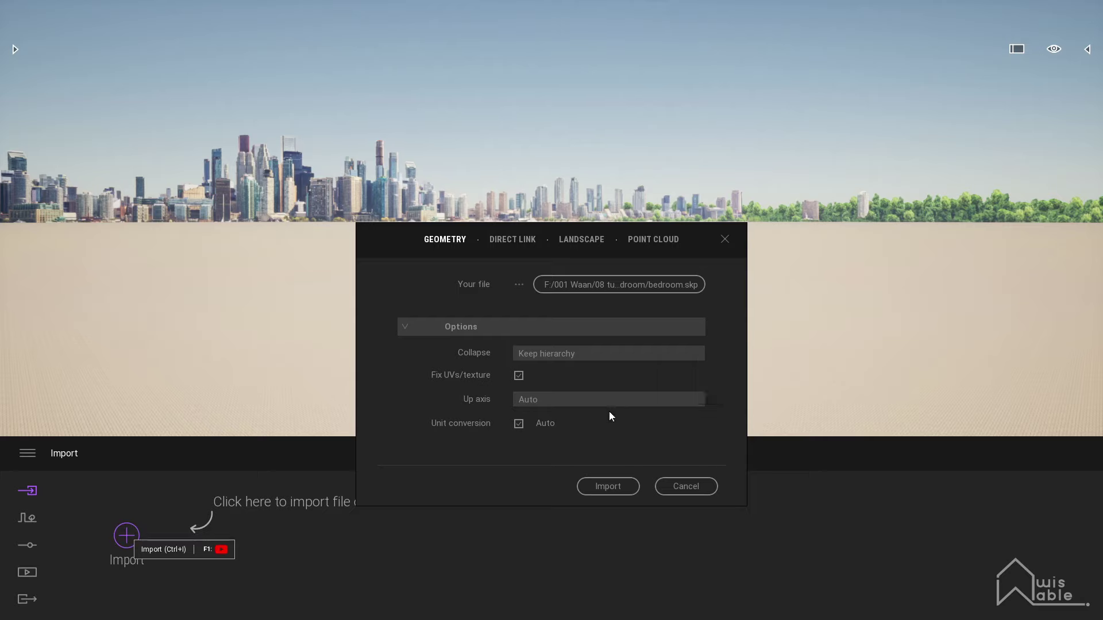
click(627, 491)
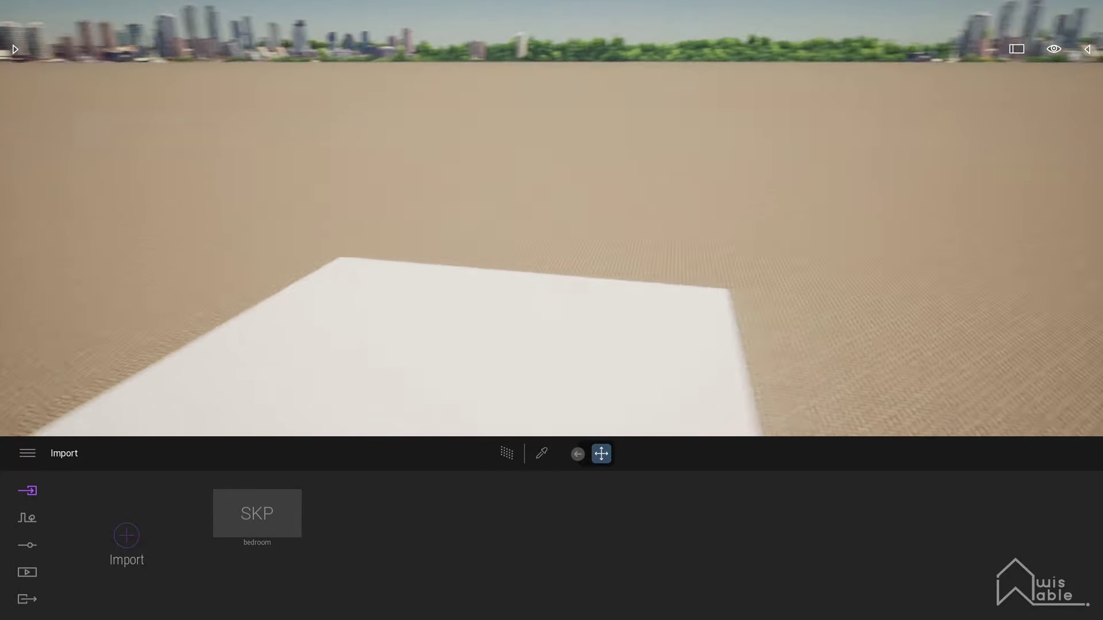
Orbit and fly through the window to face the bed from inside the bedroom.
drag(540, 250, 402, 310)
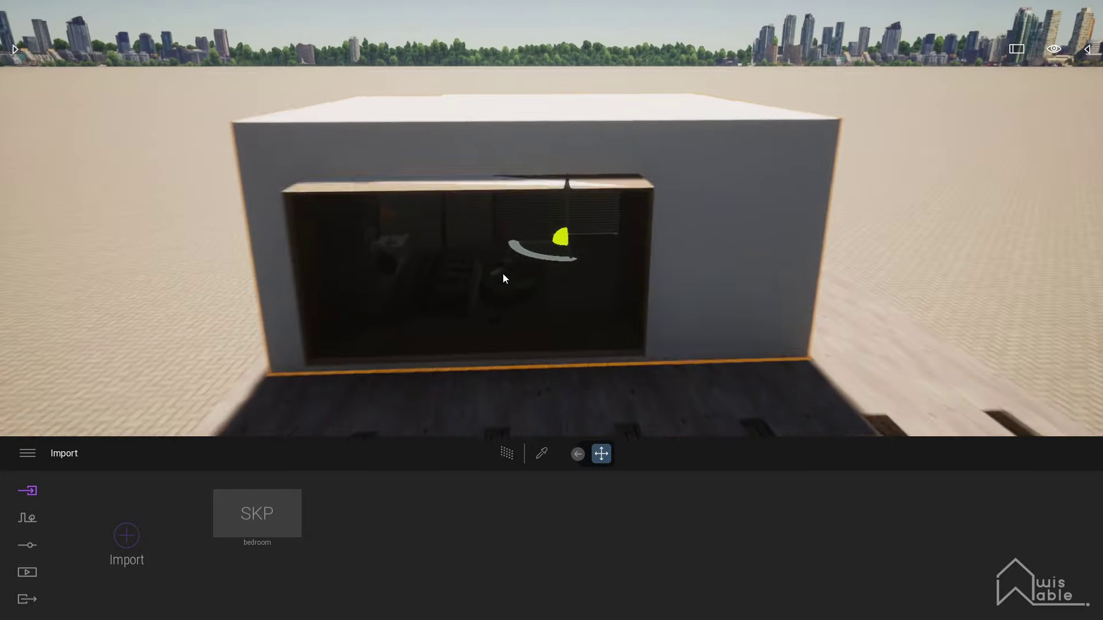
scroll(516, 280, up, 5)
scroll(516, 280, up, 5)
drag(516, 280, 402, 282)
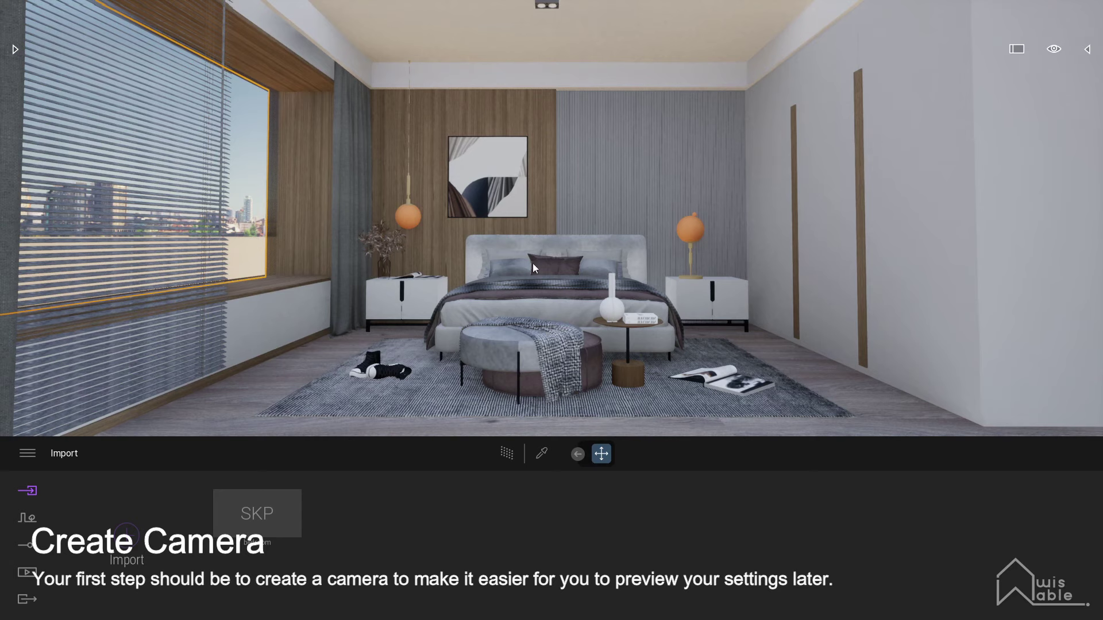
Create an Image1 camera view with parallelism on and field of view 65.
click(28, 572)
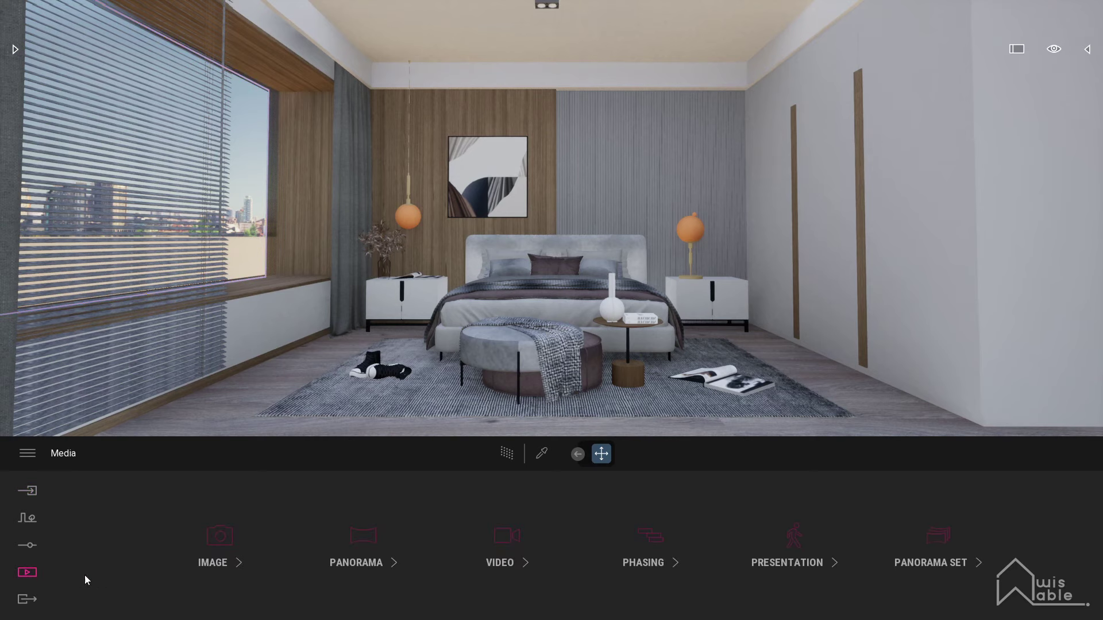
click(222, 563)
click(132, 538)
key(Return)
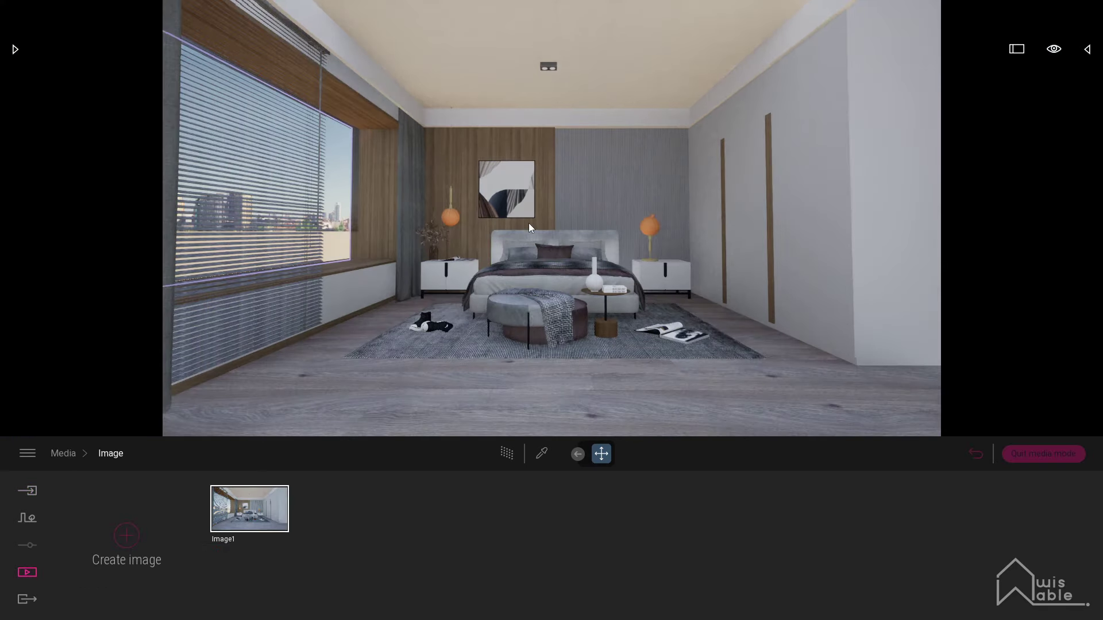
click(278, 539)
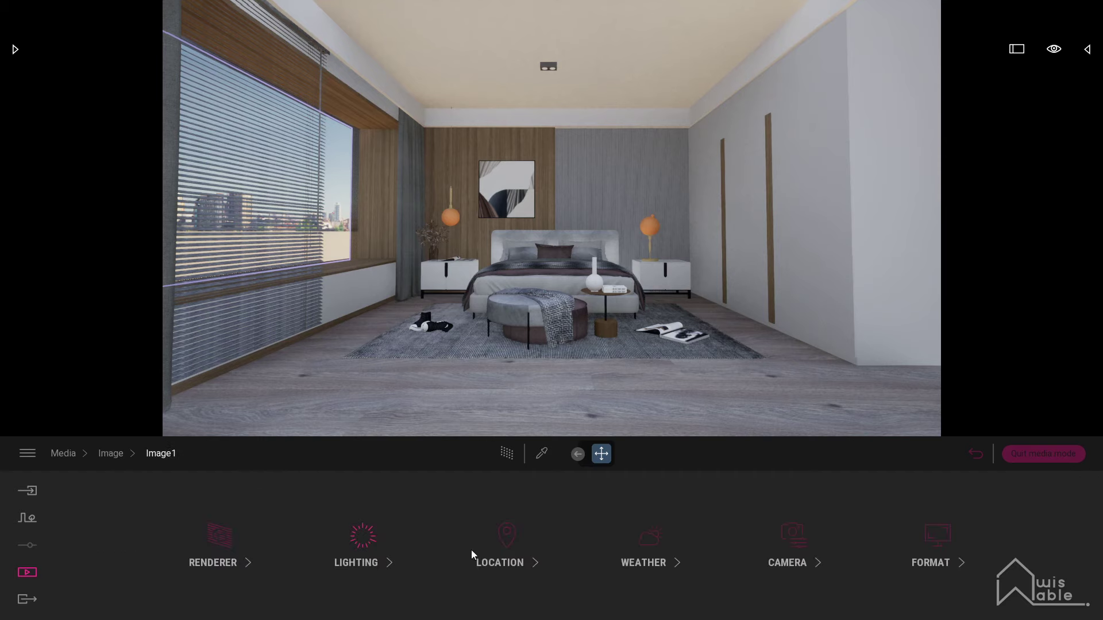
click(804, 566)
click(405, 534)
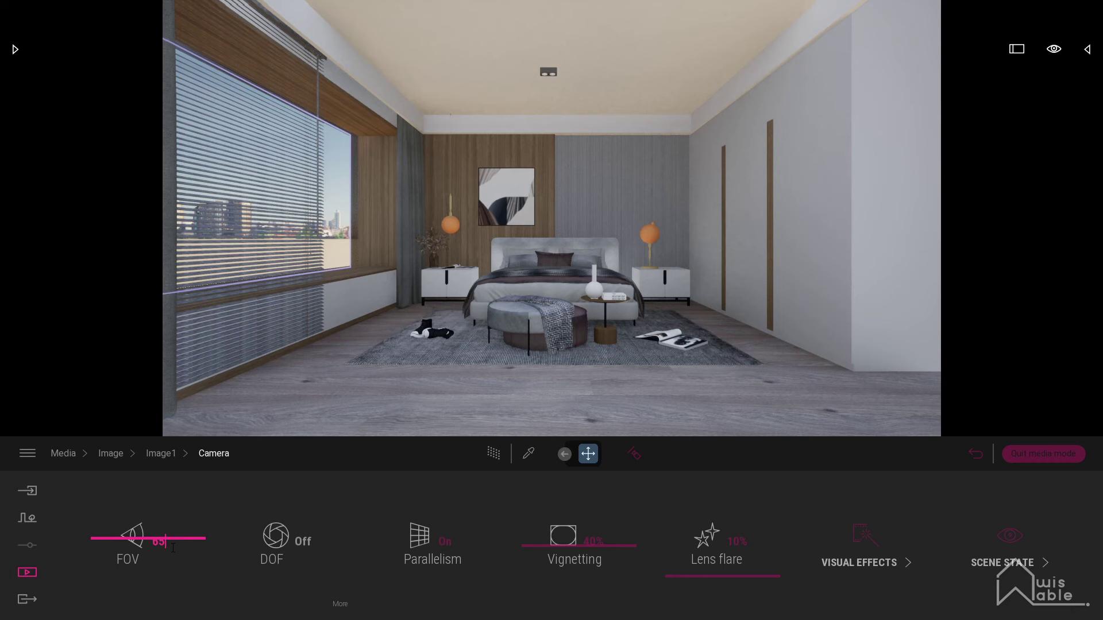
key(Return)
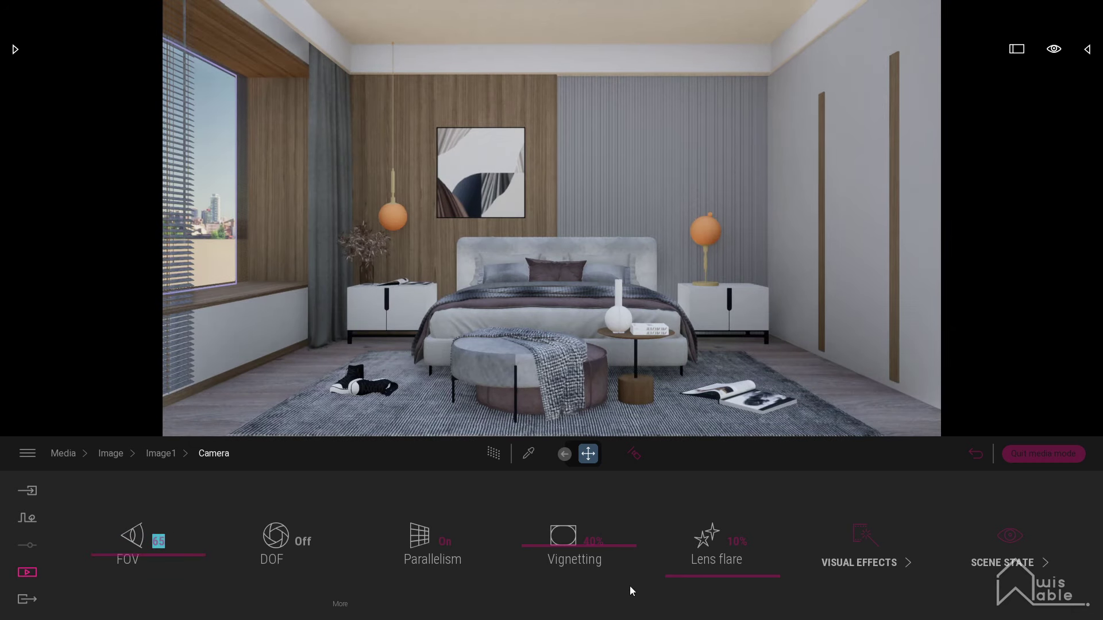
click(168, 458)
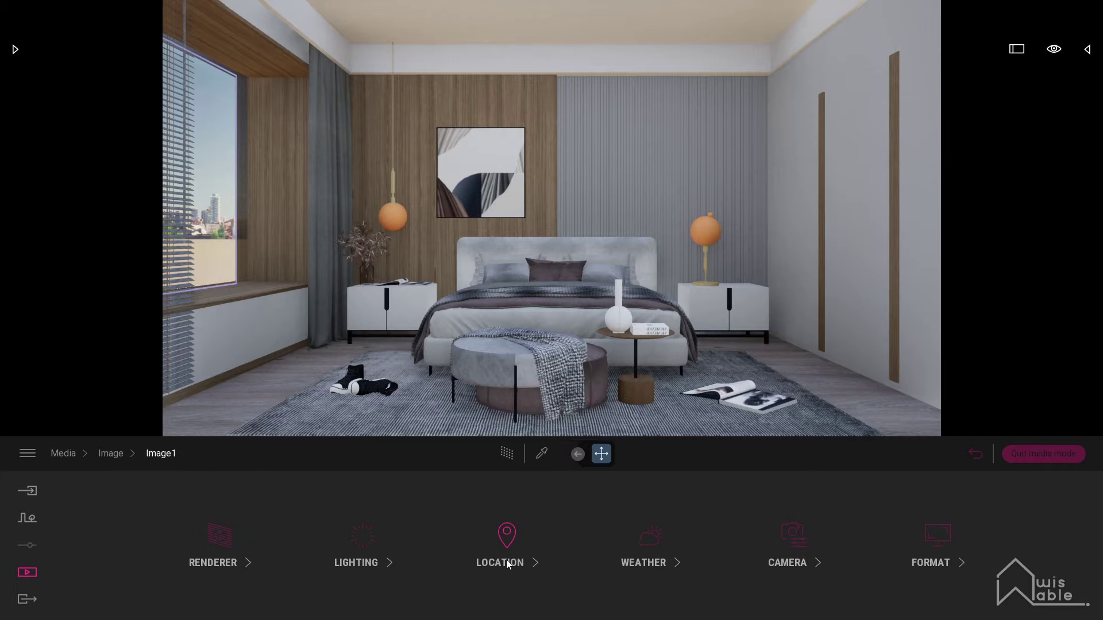
click(247, 563)
Turn on the path tracer for Image1 and edit its custom output width and height.
click(442, 567)
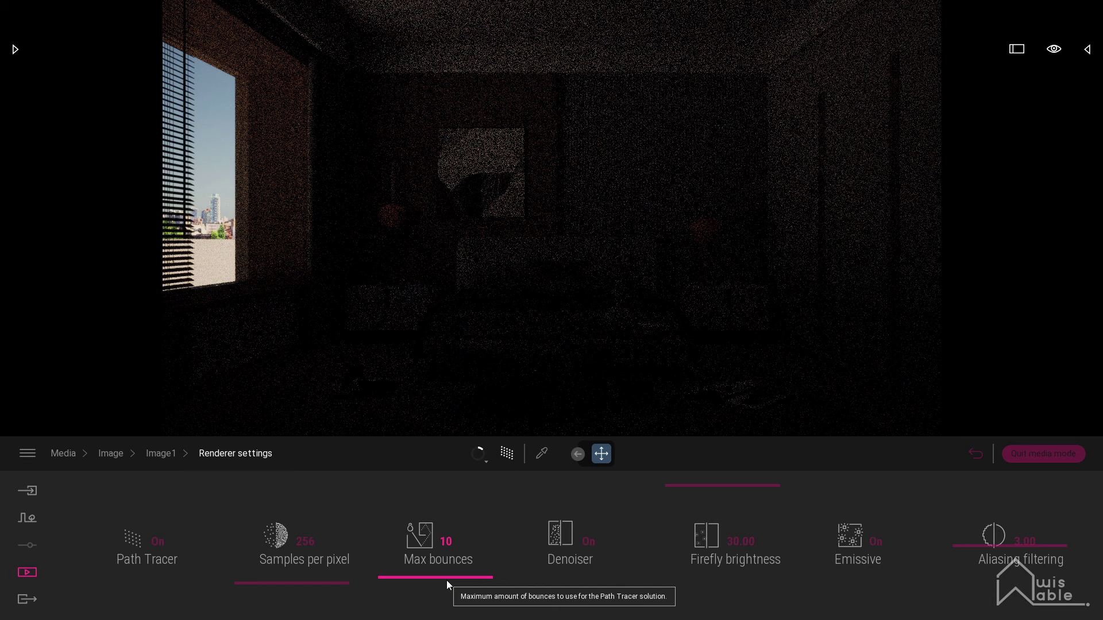
click(160, 456)
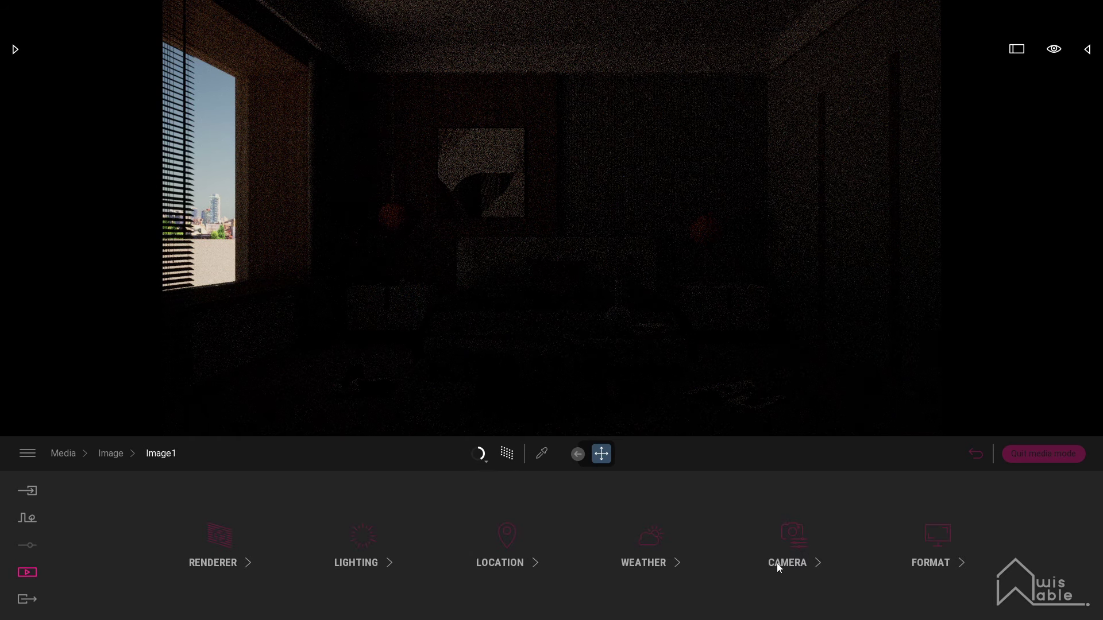
click(937, 534)
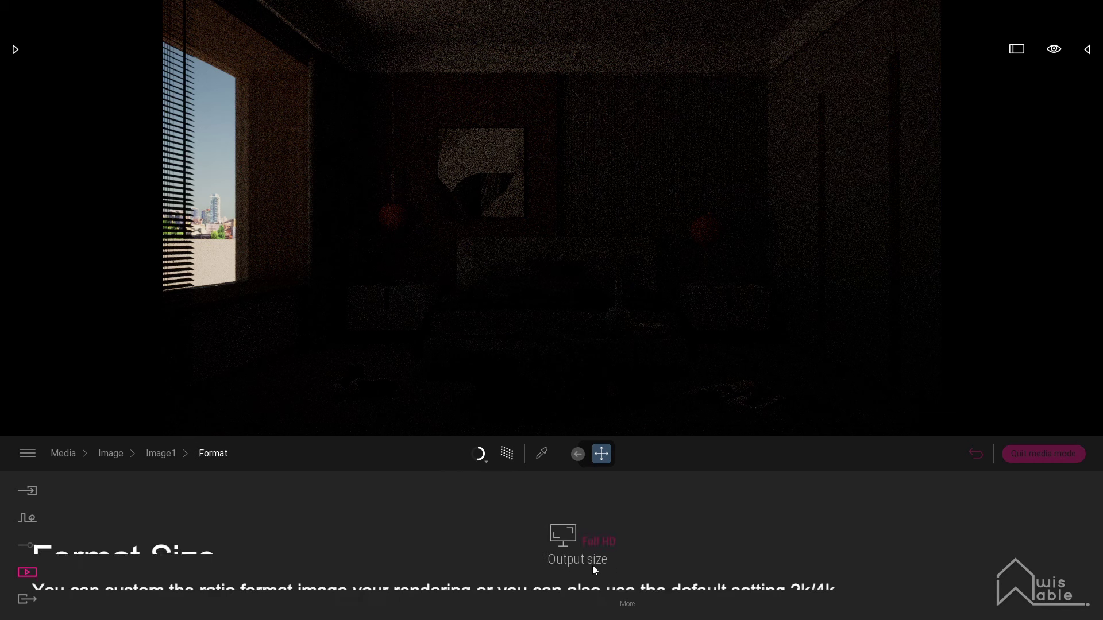
click(628, 608)
text(3)
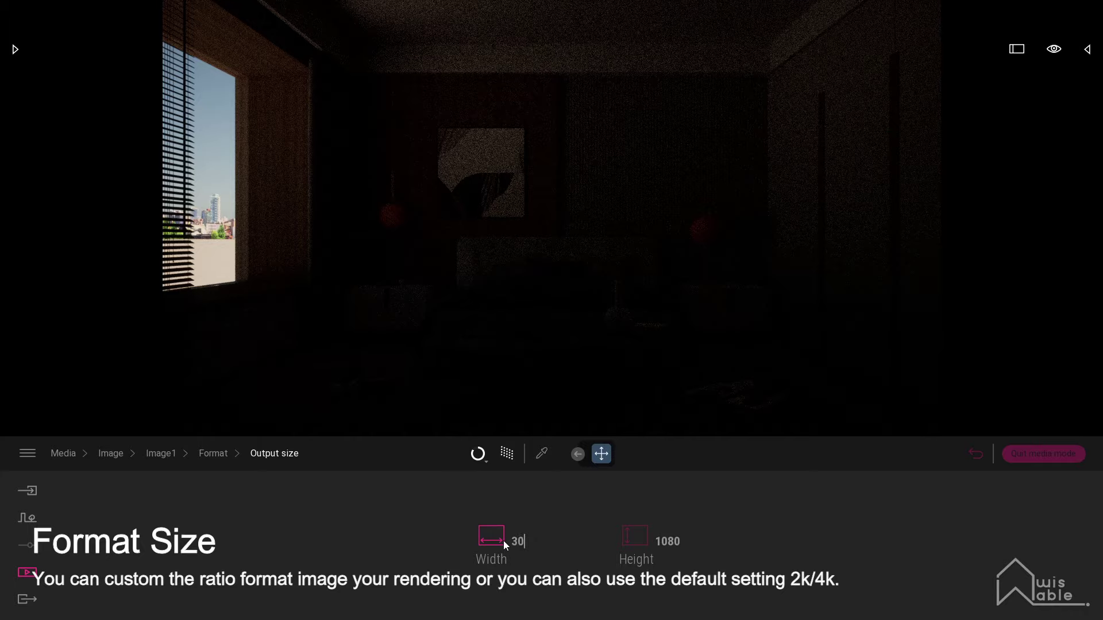
text(00)
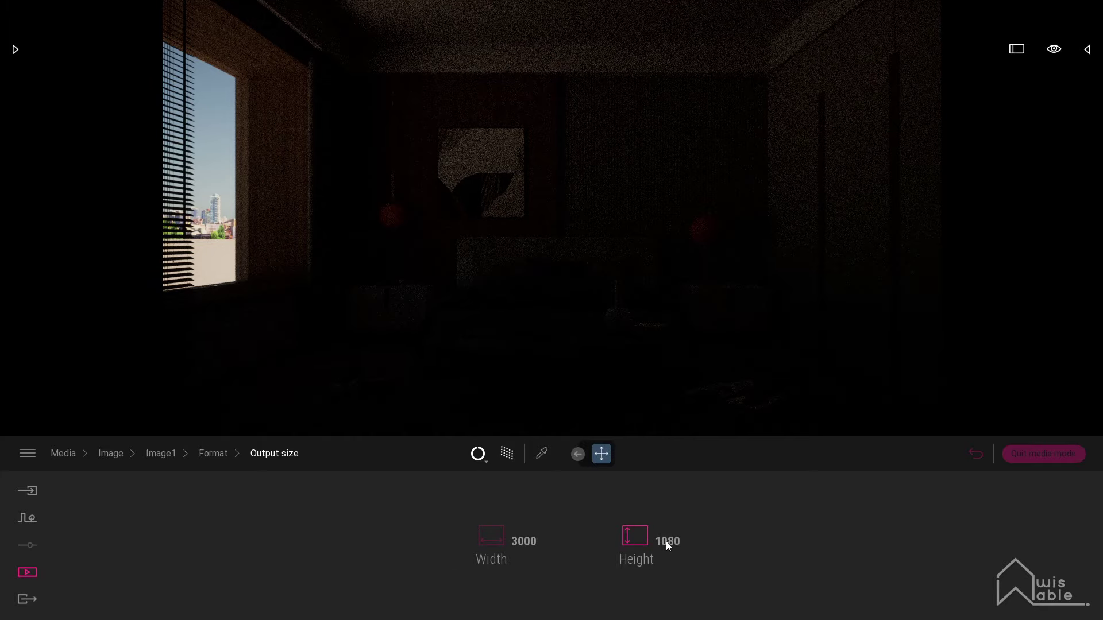
click(667, 541)
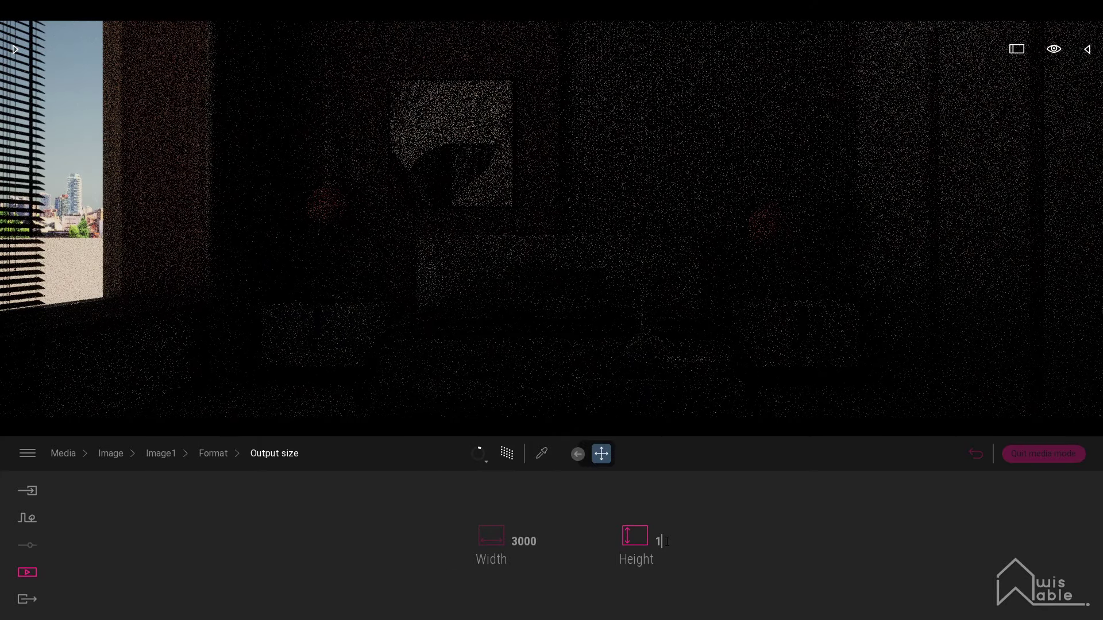
text(600)
click(524, 541)
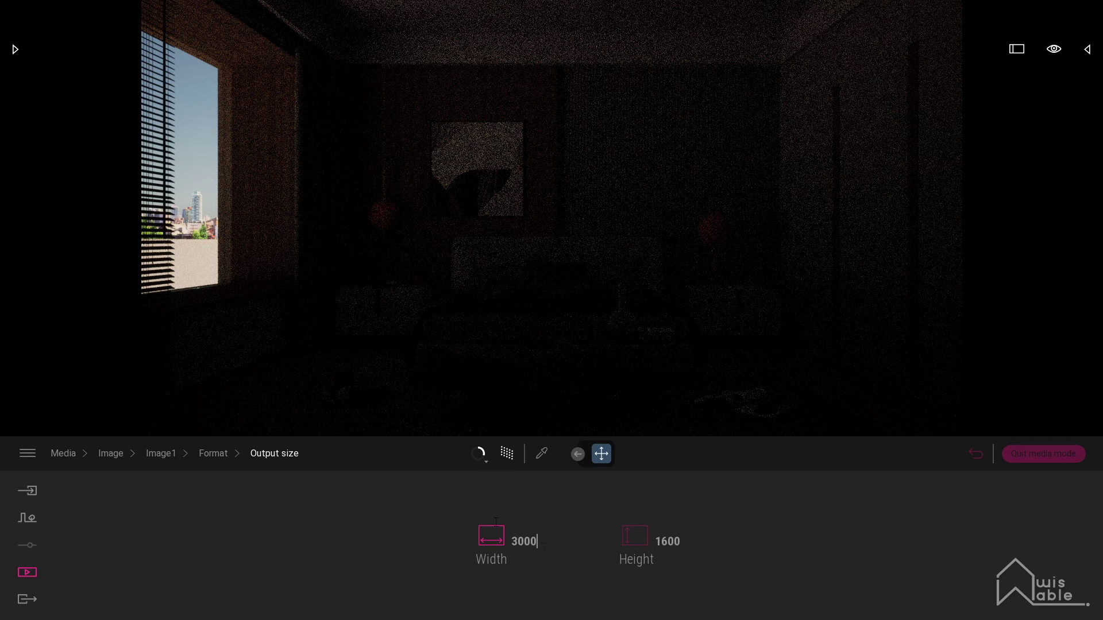
Choose the 4K UHD 3840x2160 preset as Image1's output size.
click(231, 455)
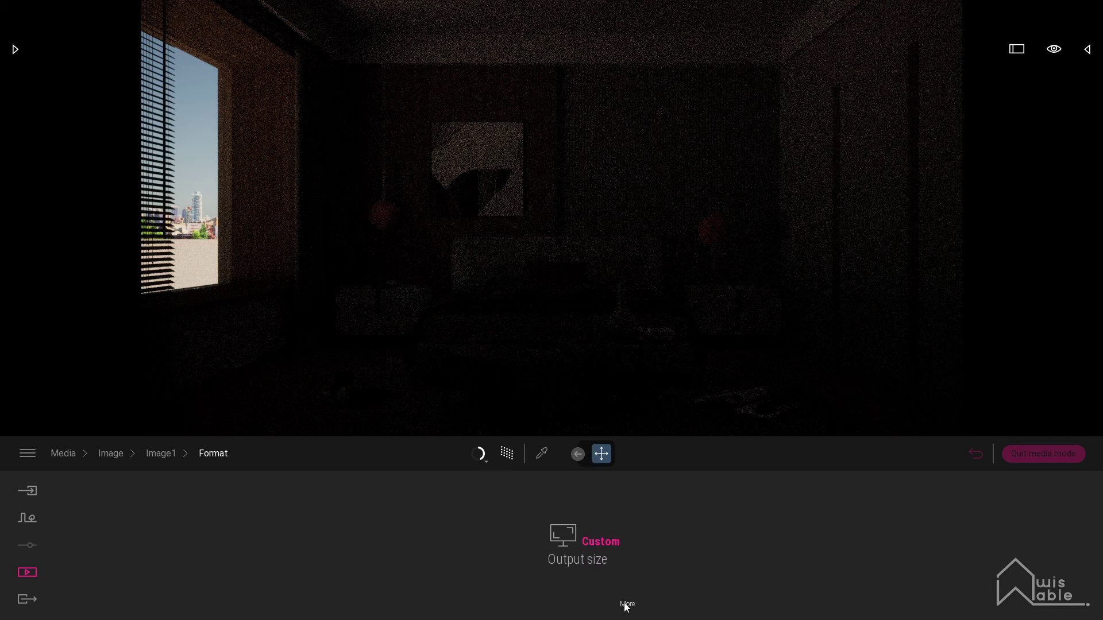
click(609, 548)
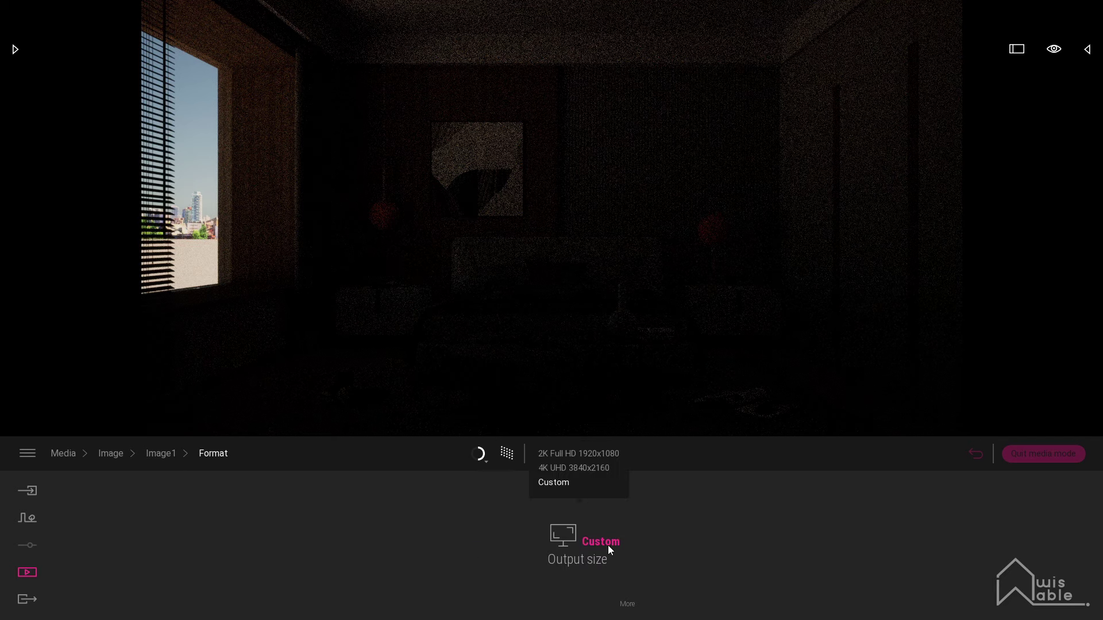
click(576, 468)
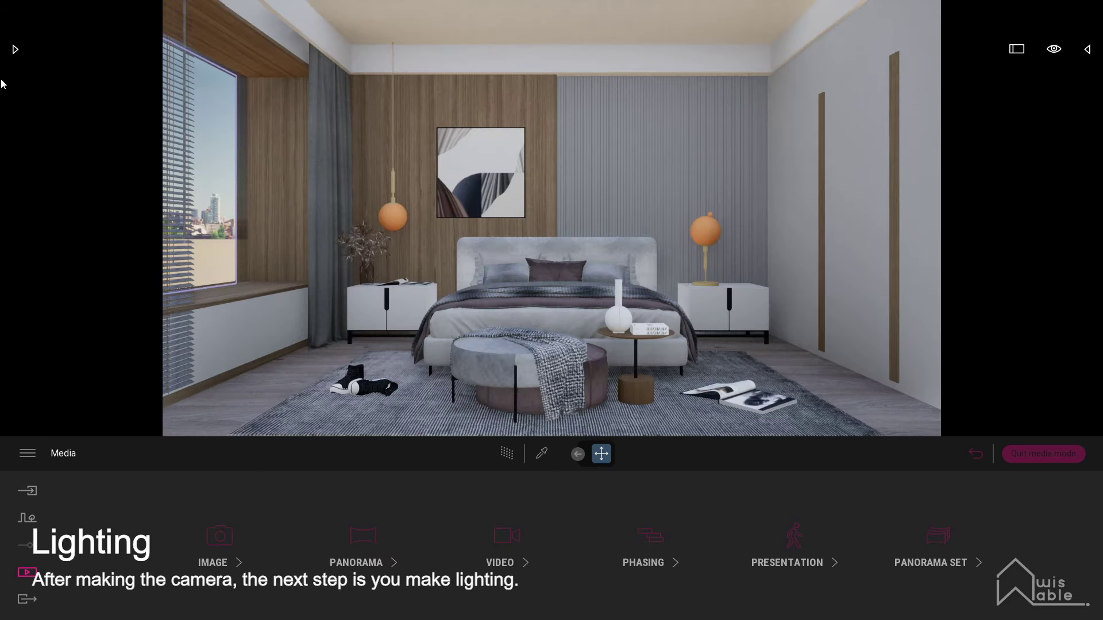
Place an Area light from the Library's Lights category near the bedroom window.
click(15, 49)
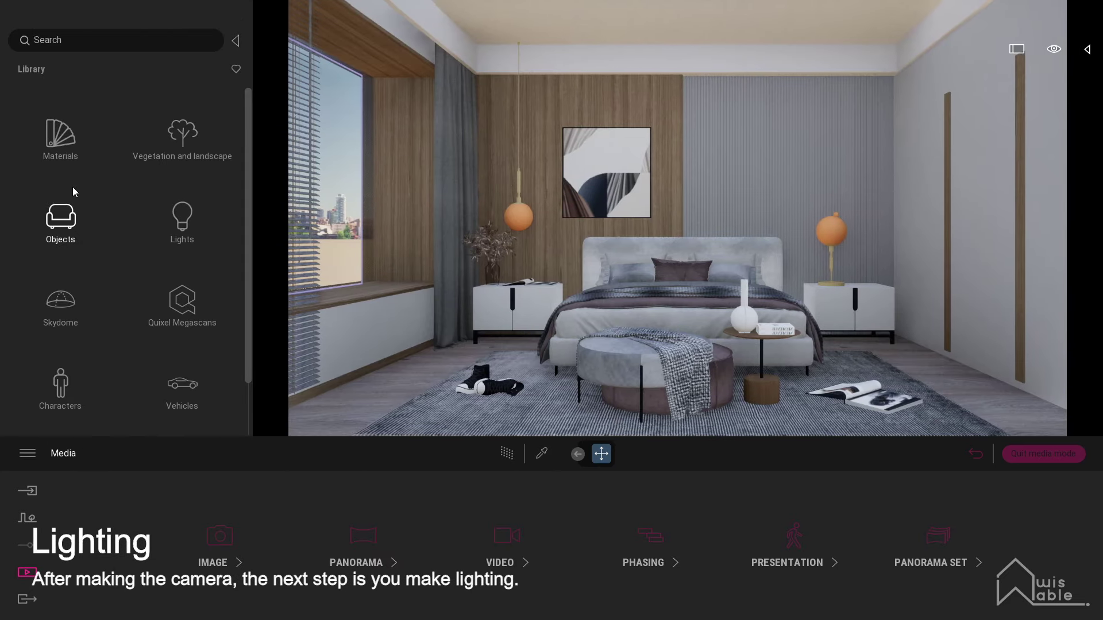
click(176, 229)
scroll(185, 232, down, 1)
scroll(183, 236, up, 1)
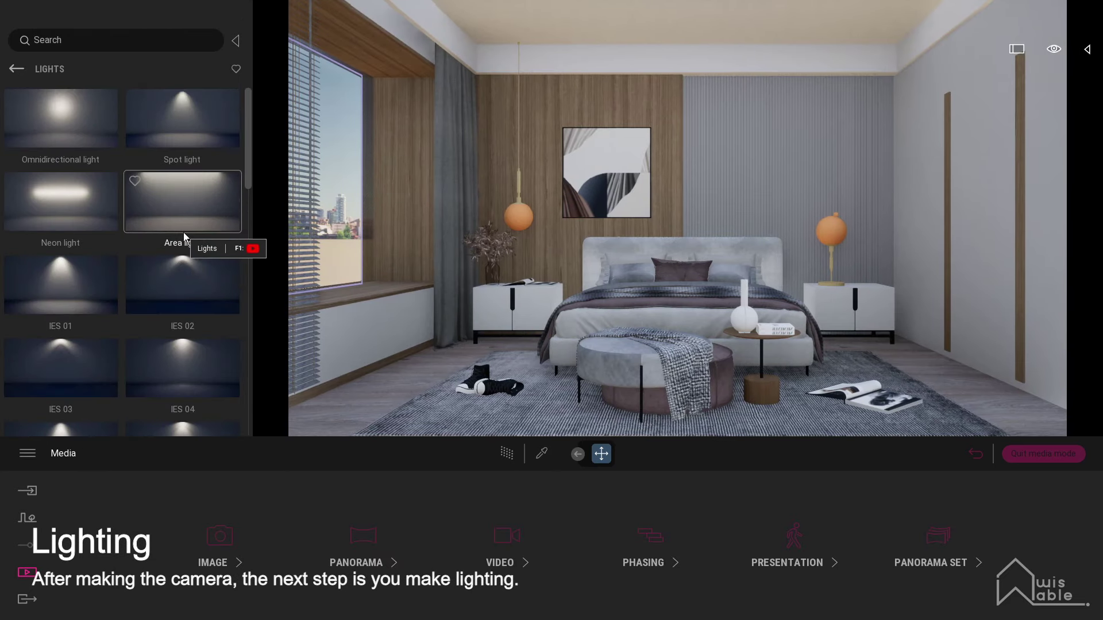
scroll(183, 262, down, 3)
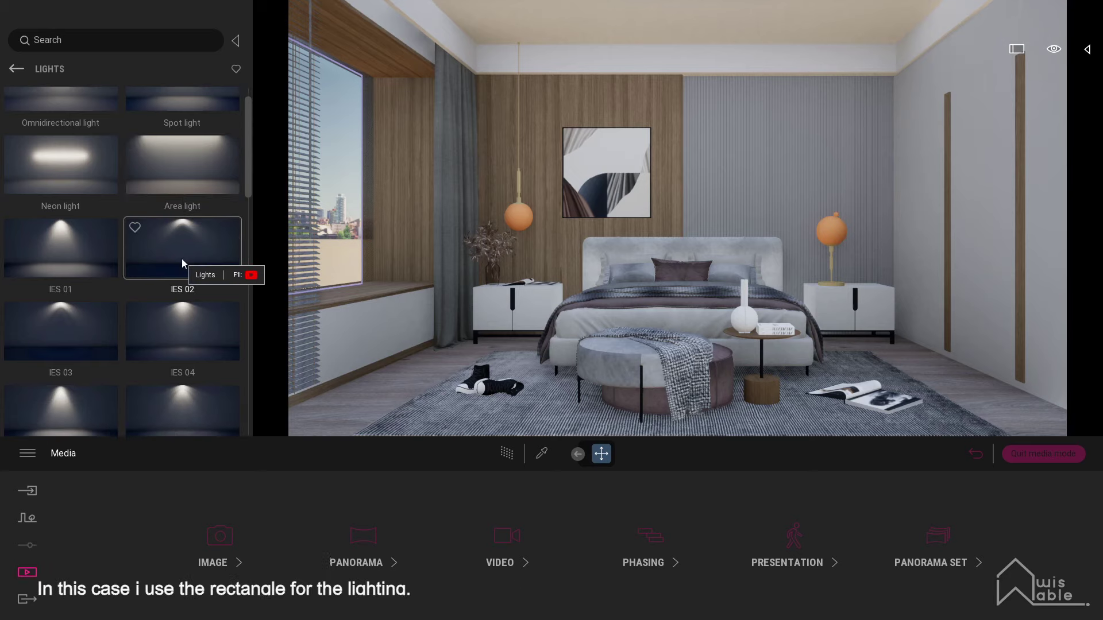
scroll(184, 262, down, 3)
scroll(183, 262, down, 2)
scroll(181, 263, up, 8)
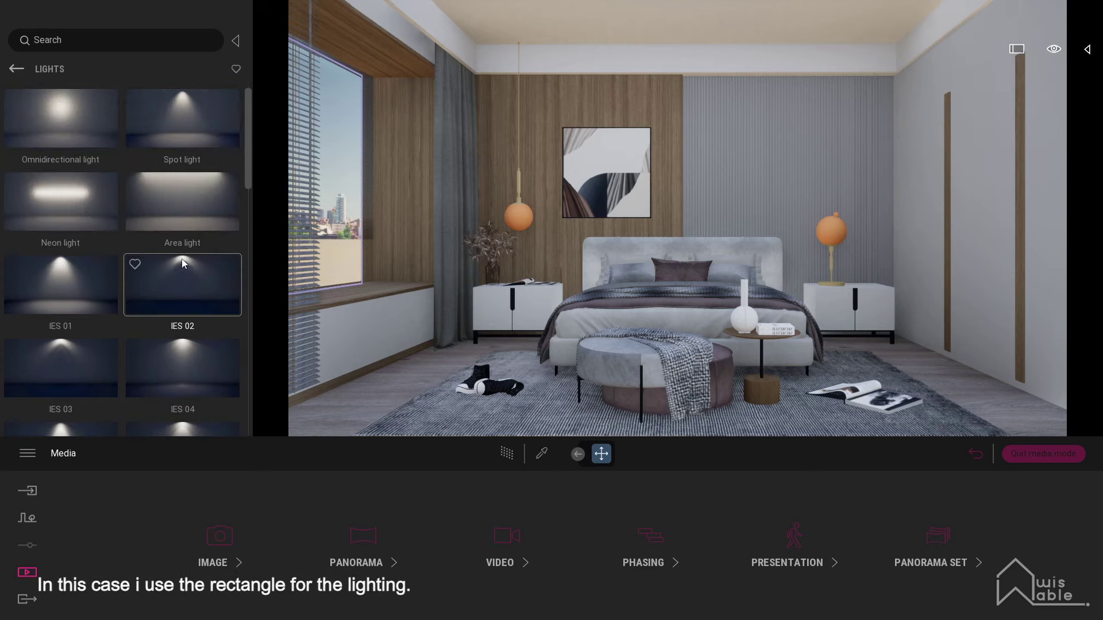
drag(182, 201, 478, 224)
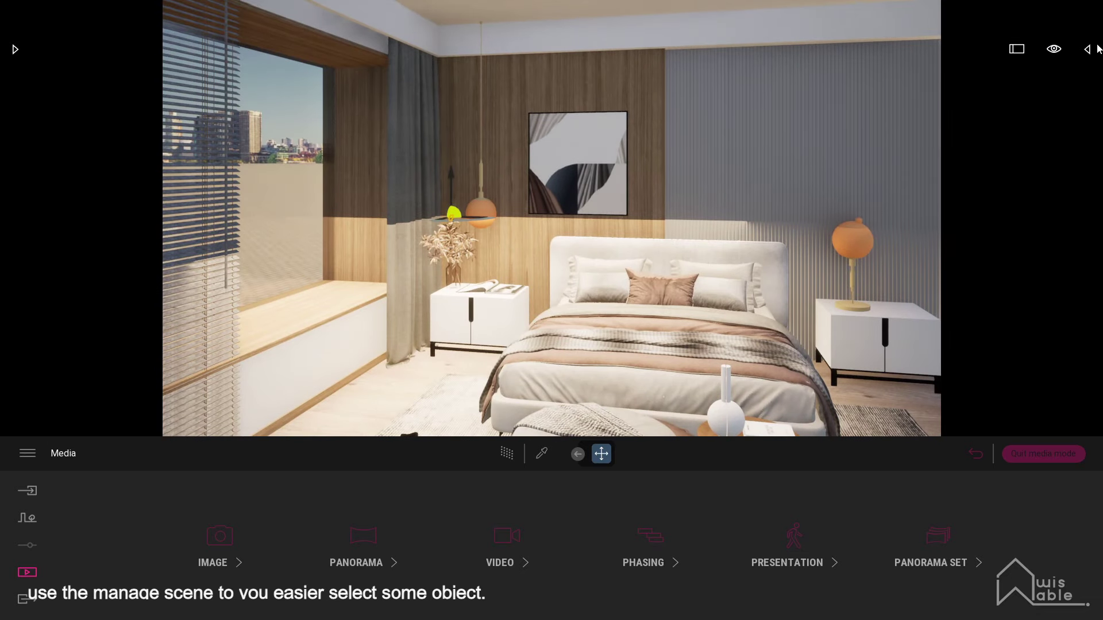
Select the Area light in the Scene graph, raise it toward the ceiling and rotate it 90°.
click(1097, 49)
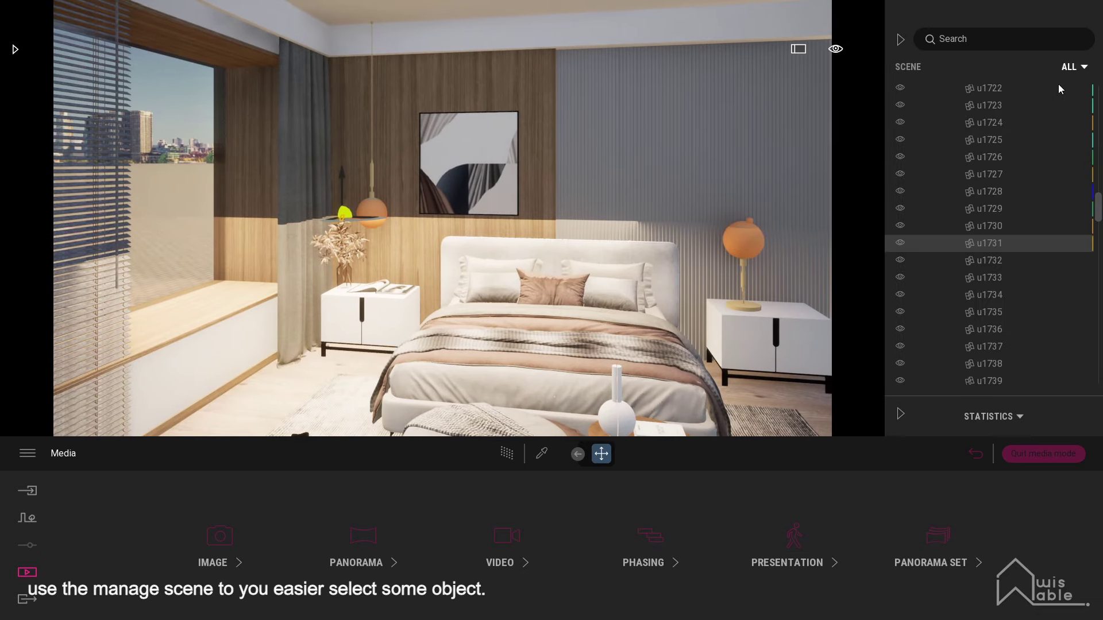
scroll(1029, 165, up, 5)
scroll(977, 144, up, 5)
click(929, 129)
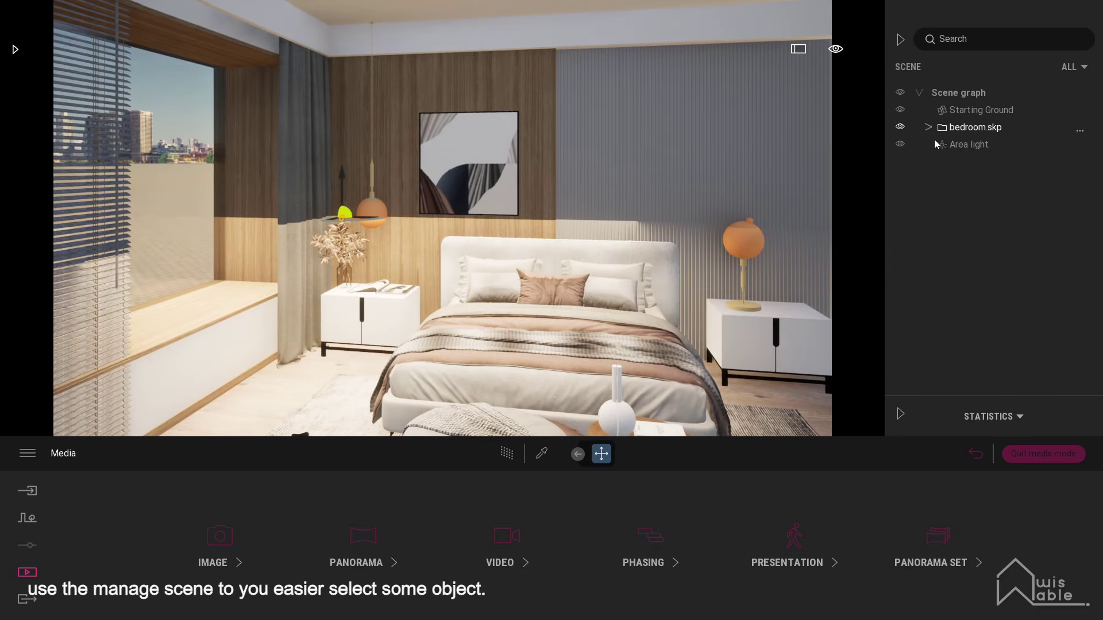
click(959, 146)
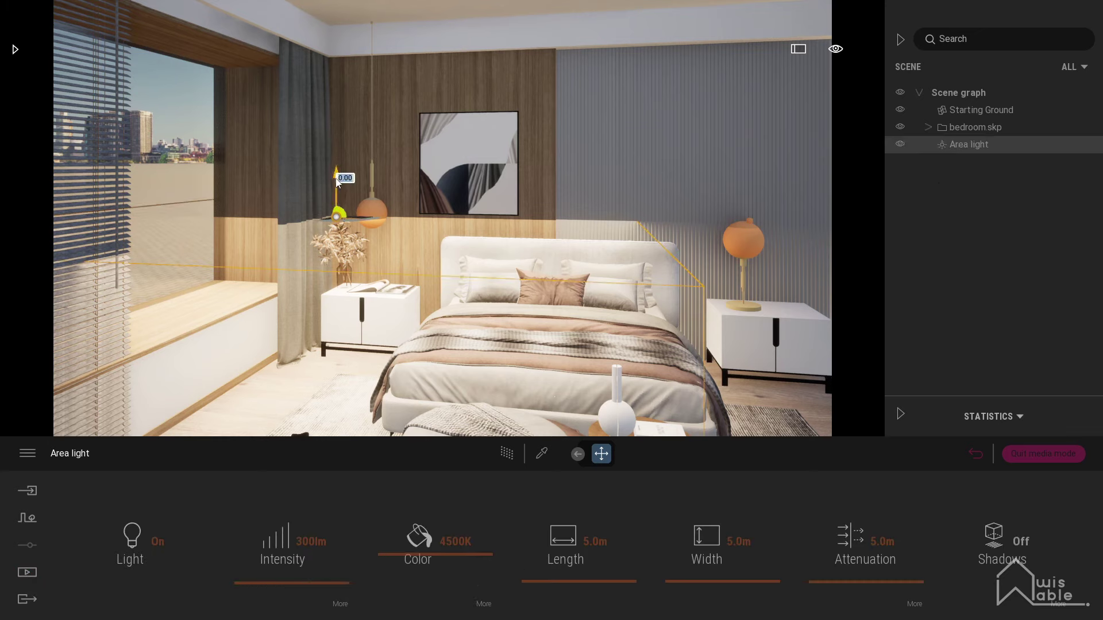
mouse_move(337, 181)
mouse_down()
mouse_move(292, 122)
mouse_move(349, 97)
mouse_move(346, 131)
mouse_move(277, 74)
mouse_up()
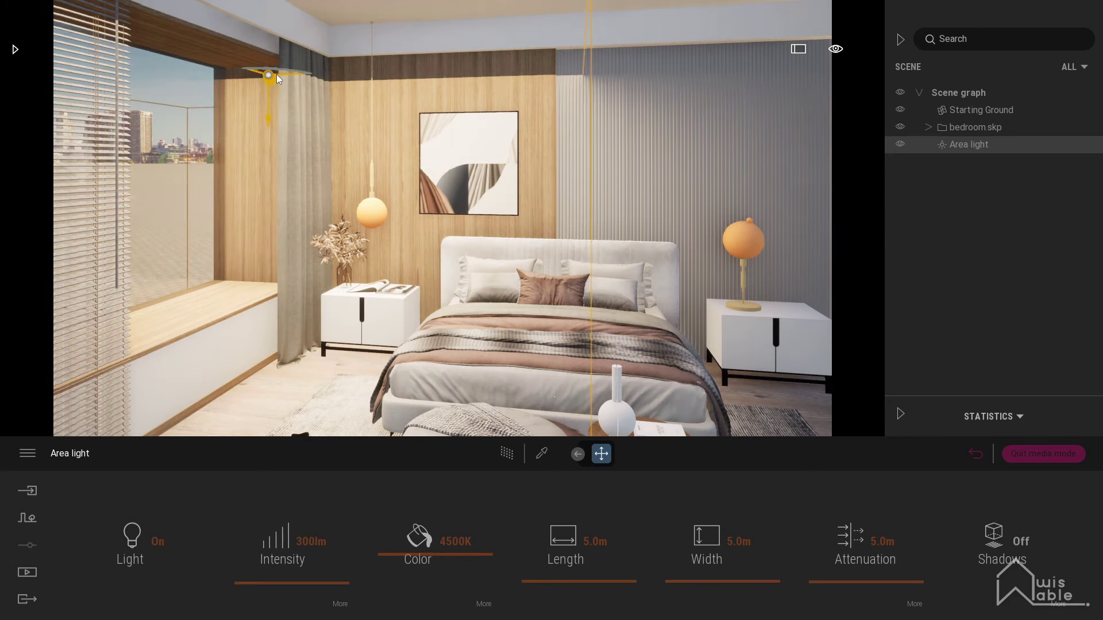
click(572, 458)
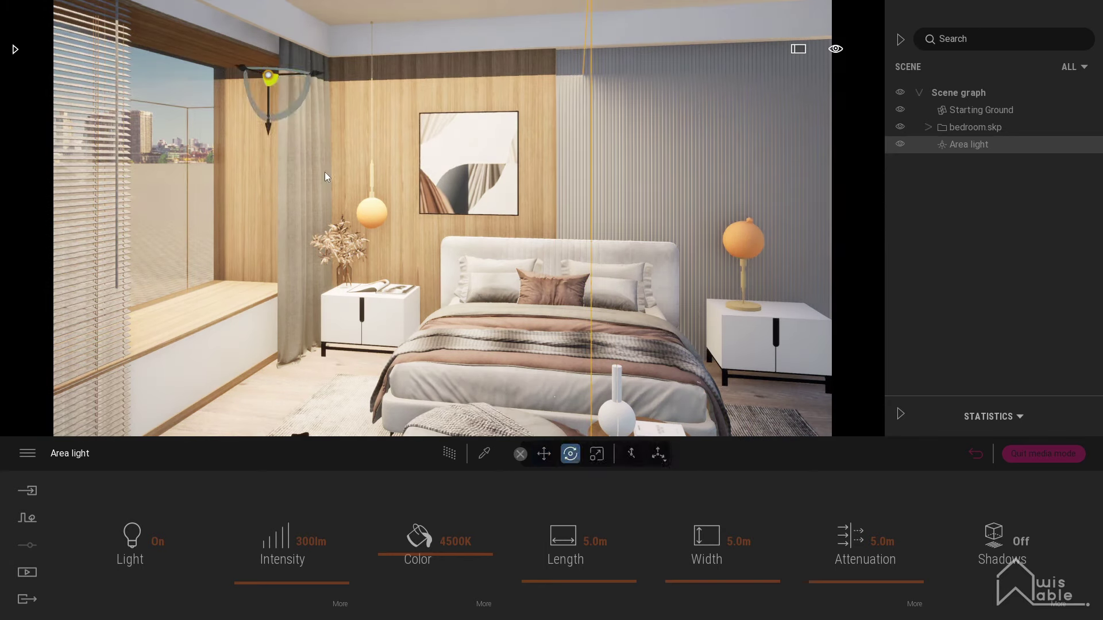
mouse_move(284, 113)
mouse_down()
mouse_move(325, 79)
mouse_move(64, 213)
mouse_up()
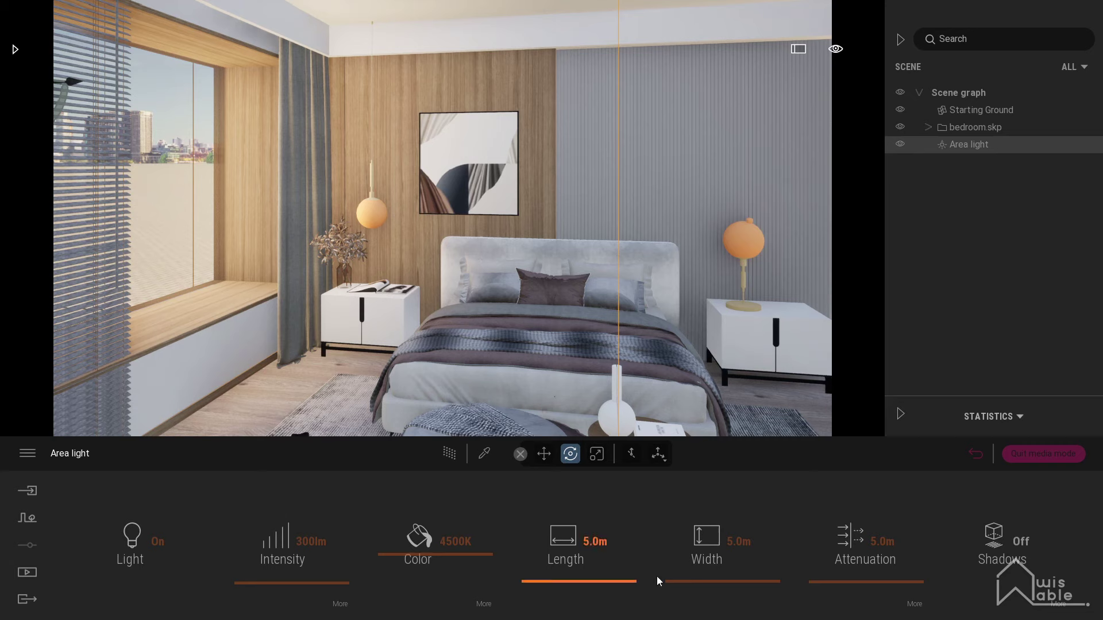
Turn on shadows for the area light and set its attenuation to 25 m.
click(995, 557)
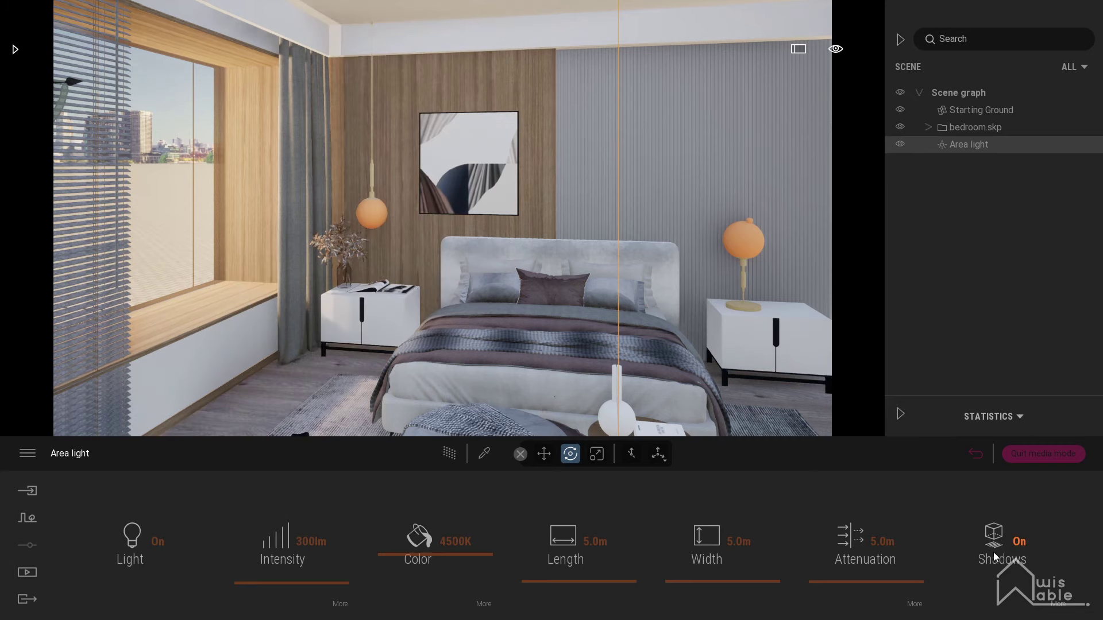
drag(860, 587, 892, 543)
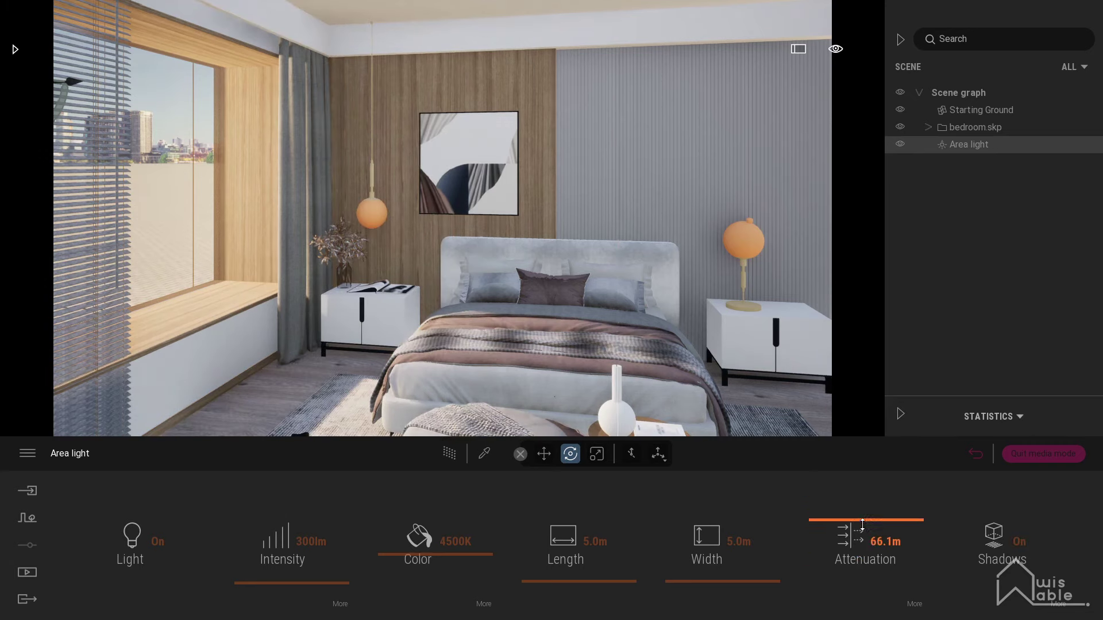
text(25)
key(Return)
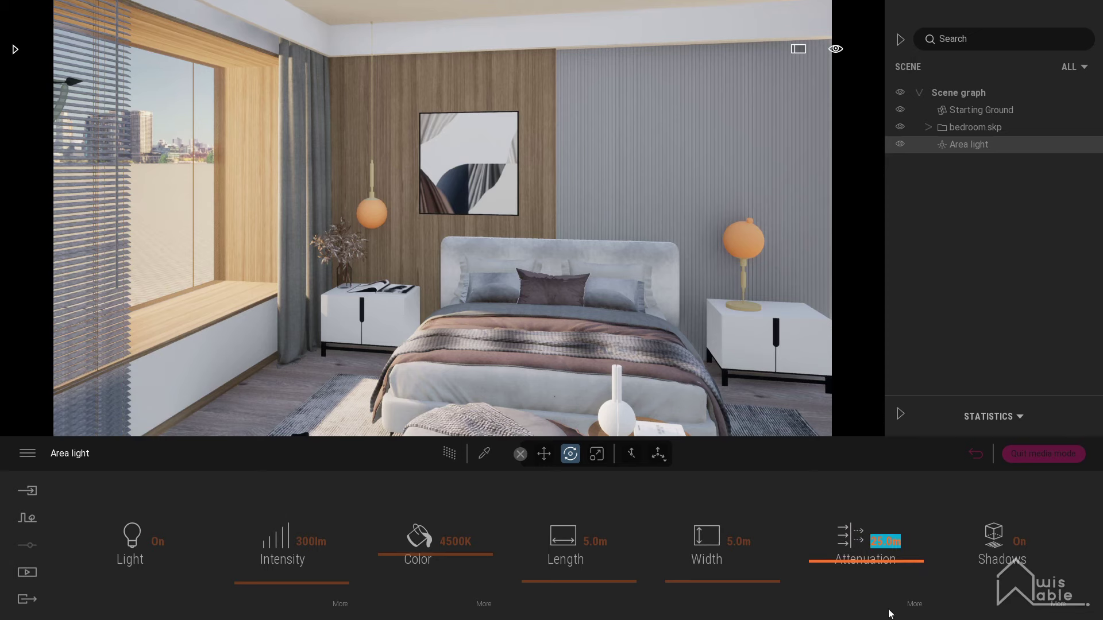
mouse_move(123, 111)
mouse_down()
mouse_move(10, 101)
mouse_move(44, 109)
mouse_up()
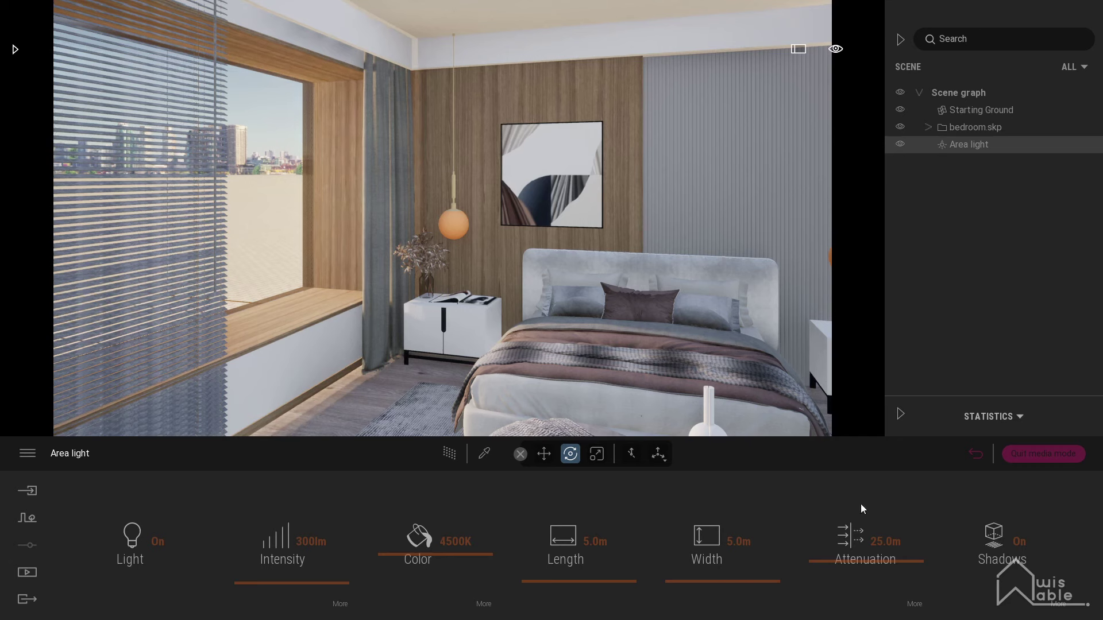
Check the light's shadow options, then set its colour temperature to 6500K.
click(1055, 603)
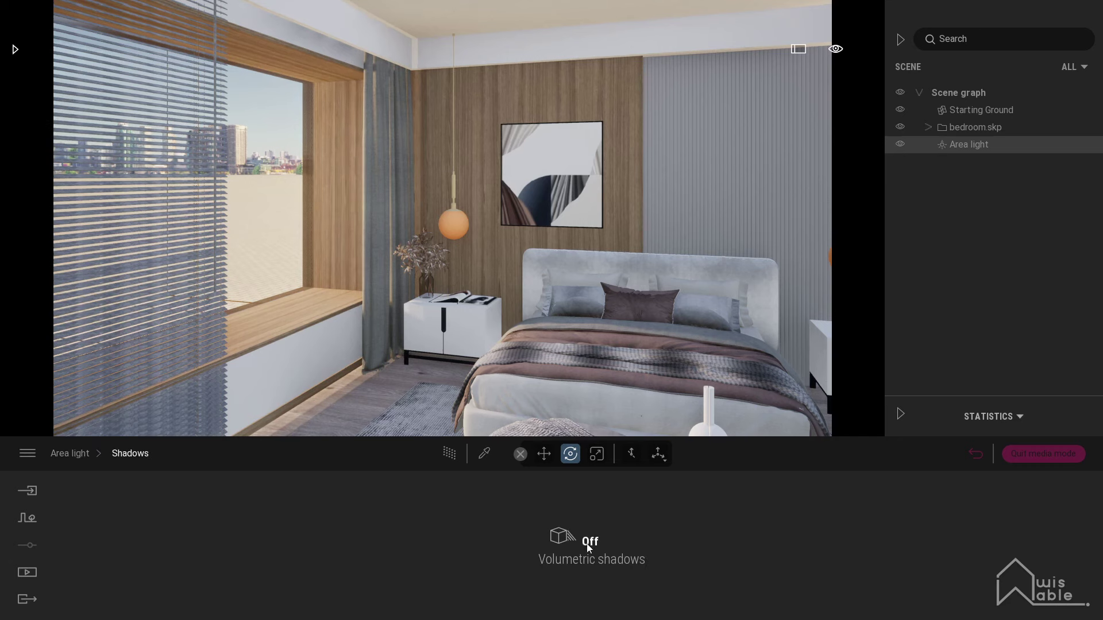
click(86, 454)
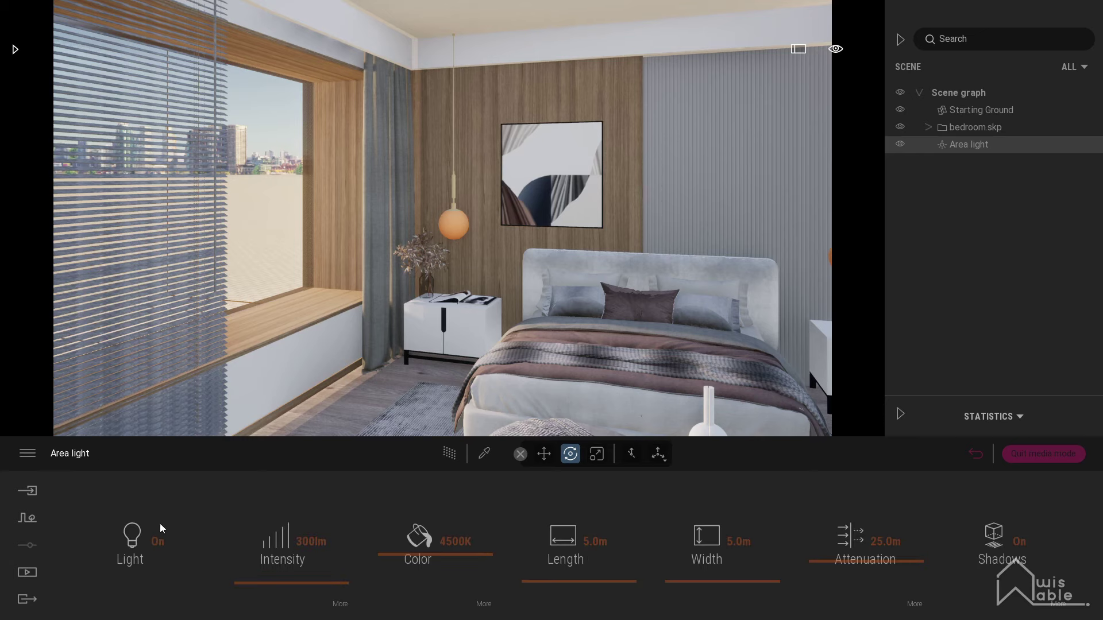
click(450, 542)
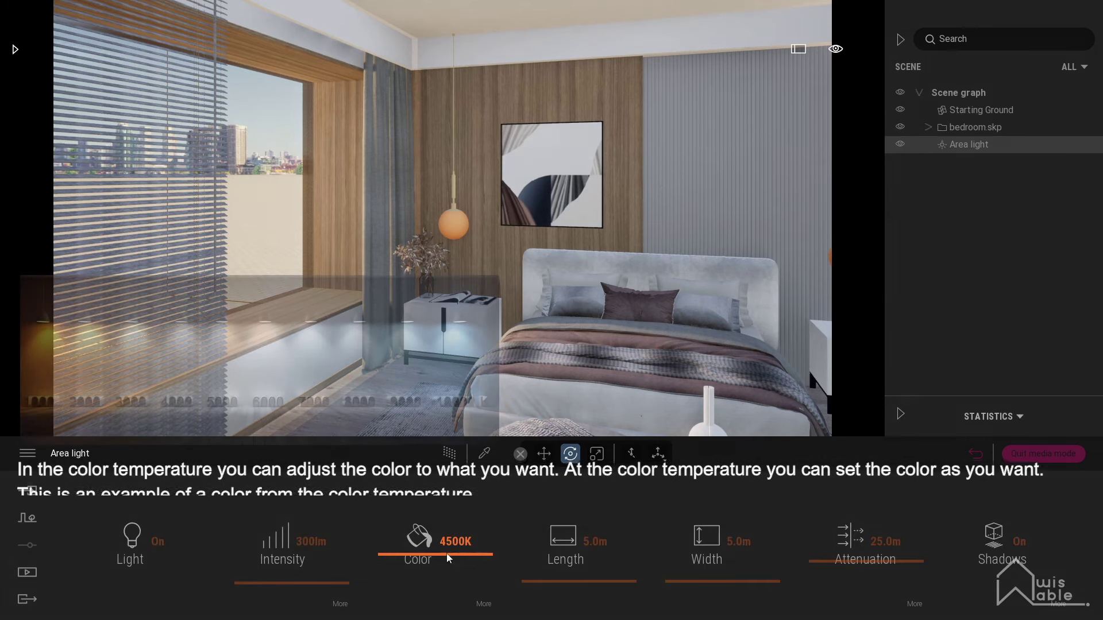
text(6500)
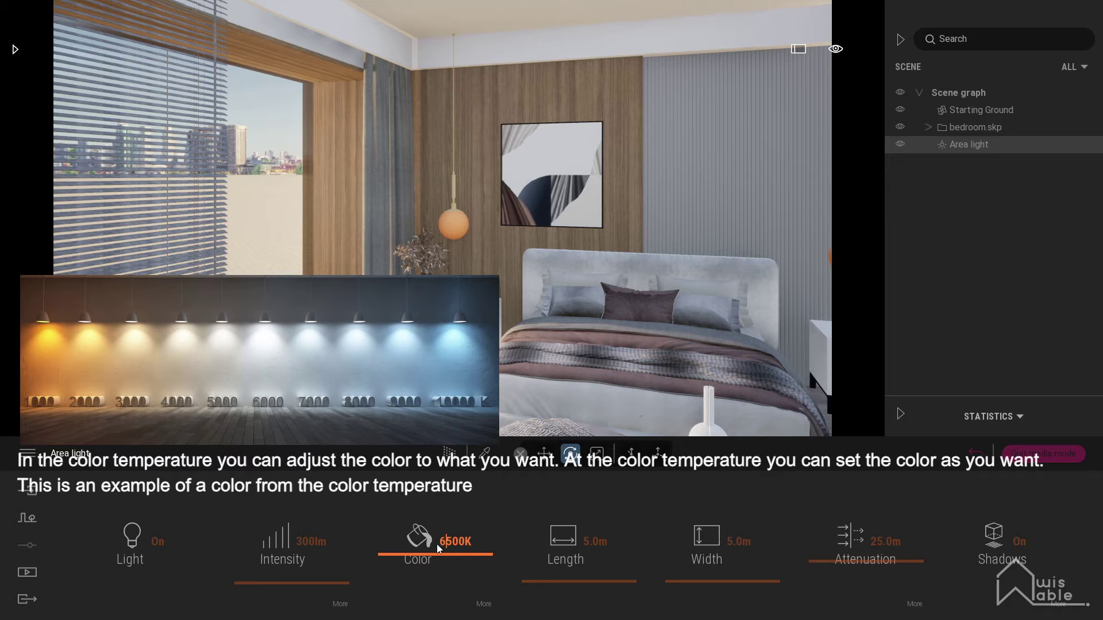
key(Return)
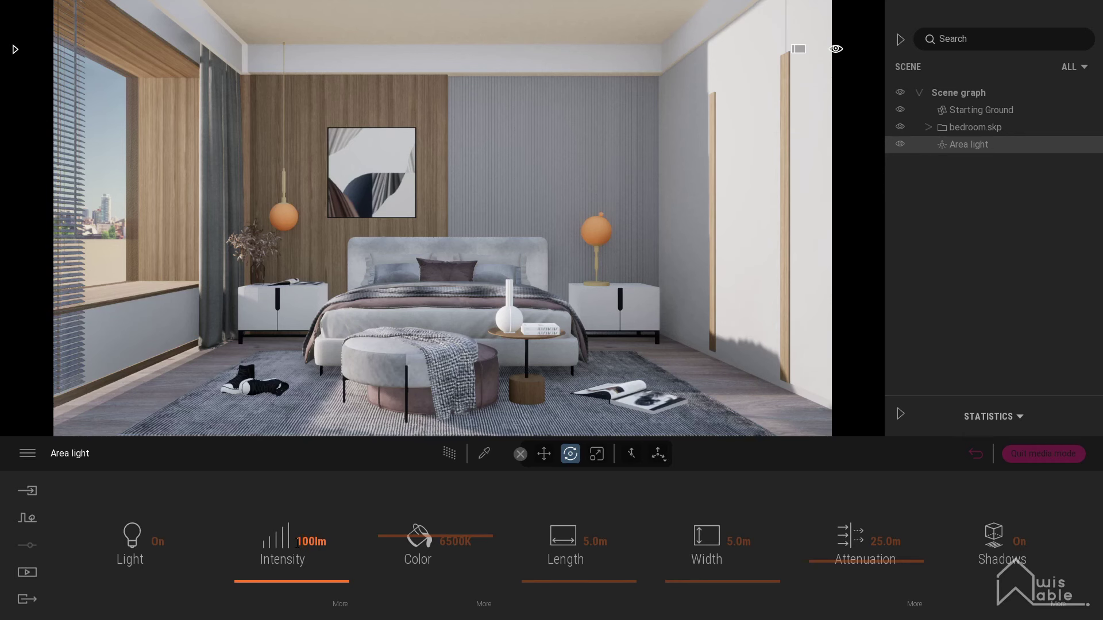
Reselect the area light and toggle the Path Tracer on and off to compare, leaving it on.
click(27, 572)
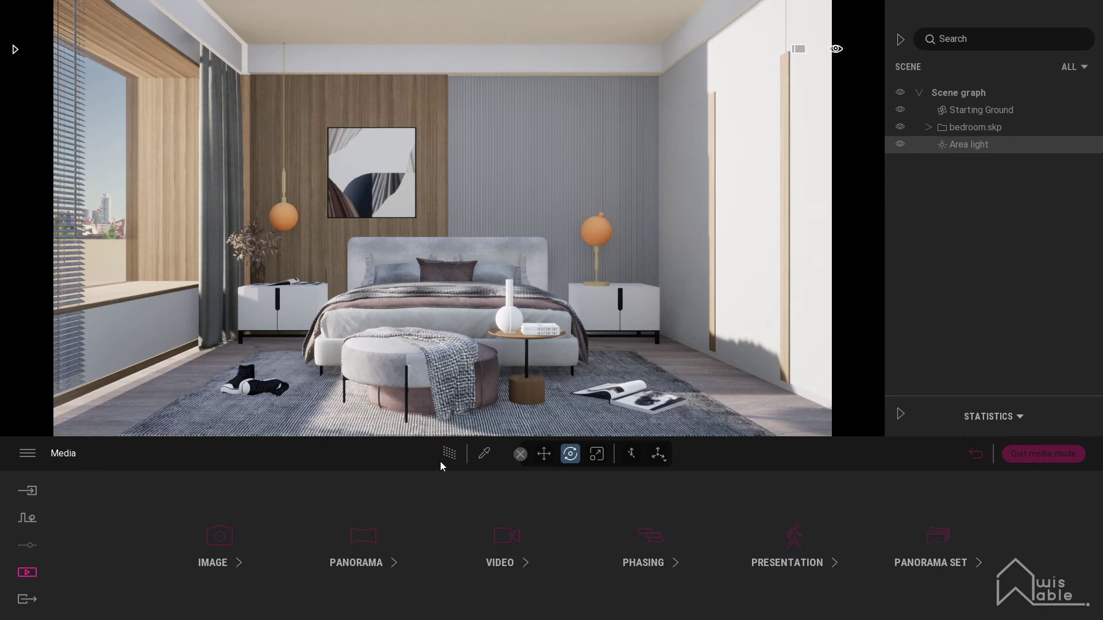
click(985, 150)
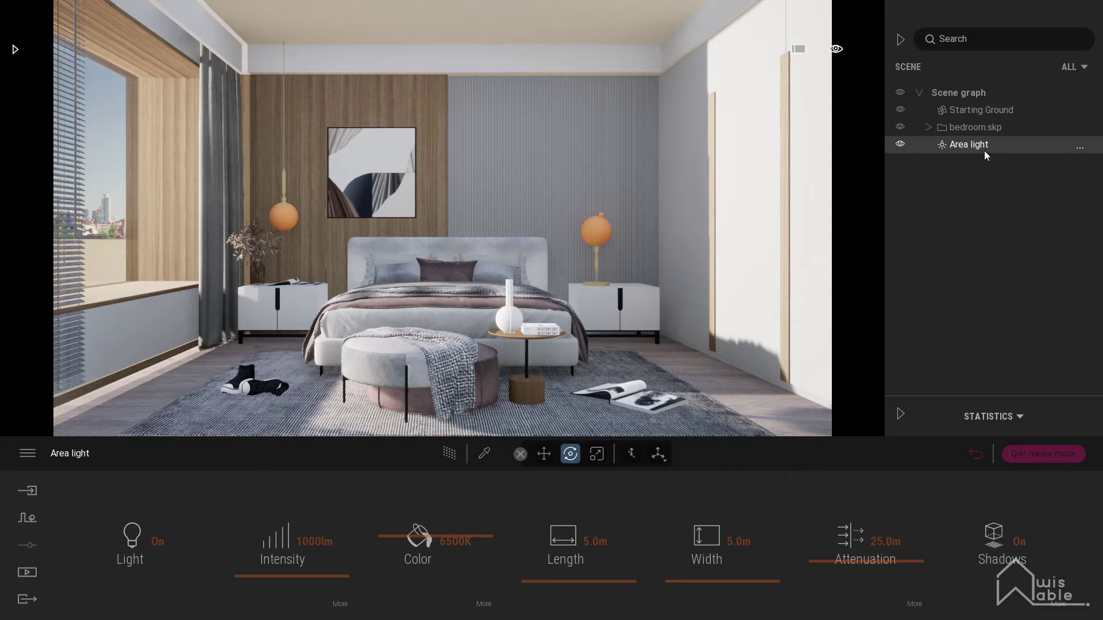
click(445, 455)
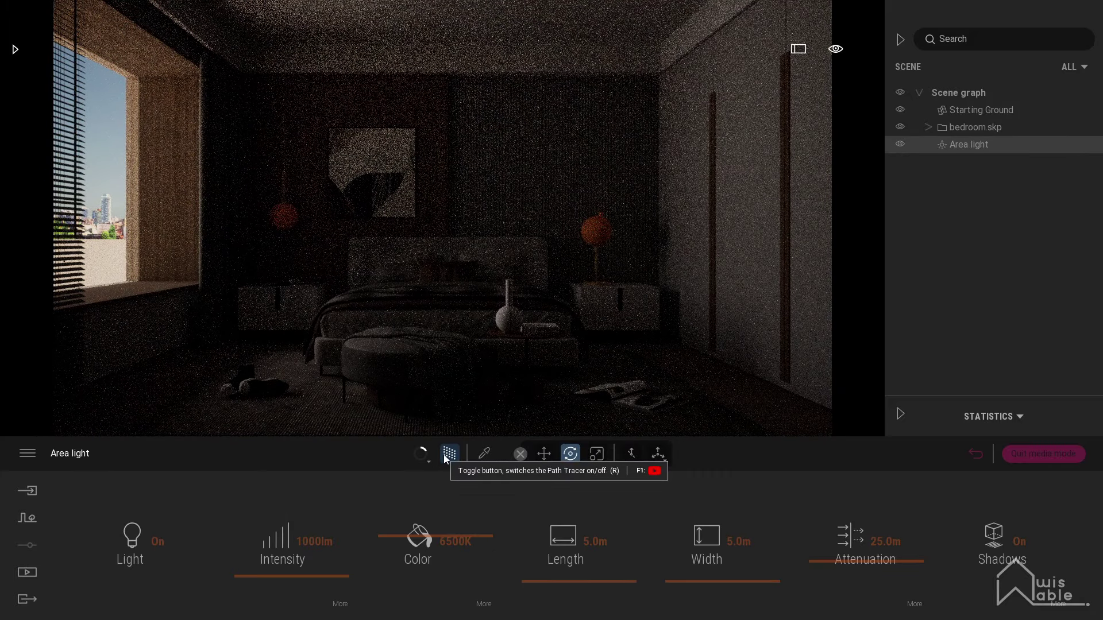
click(445, 457)
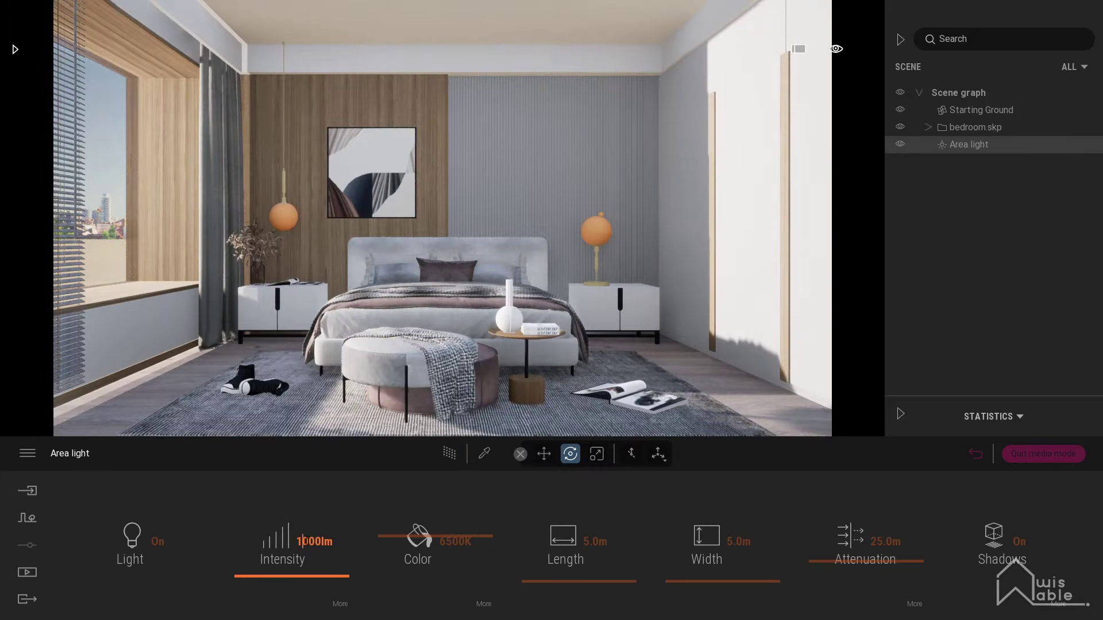
click(450, 453)
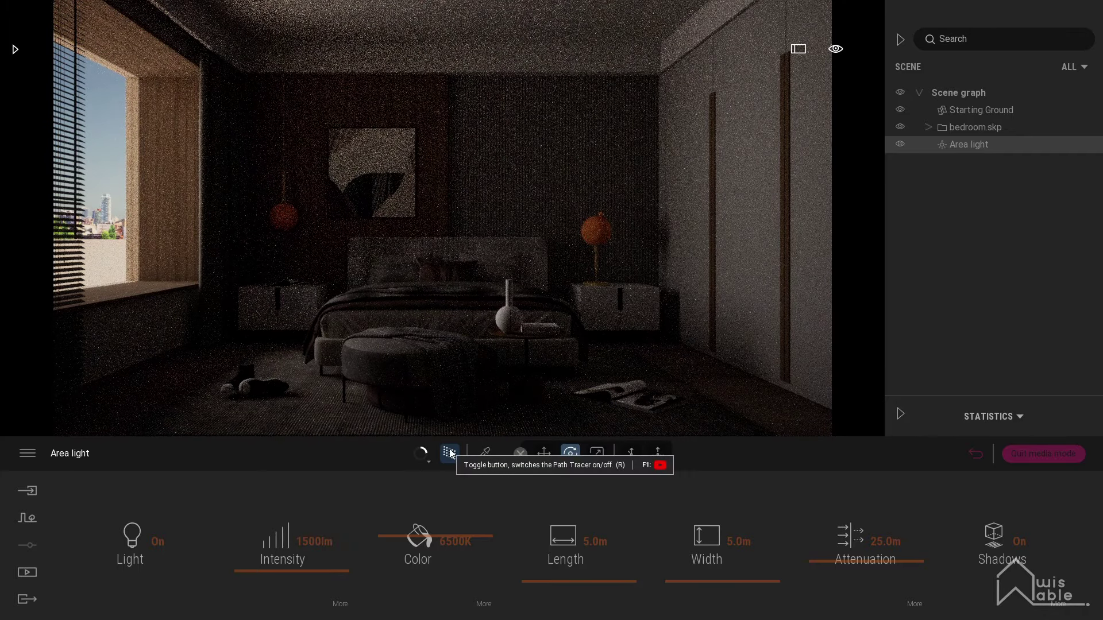
click(451, 454)
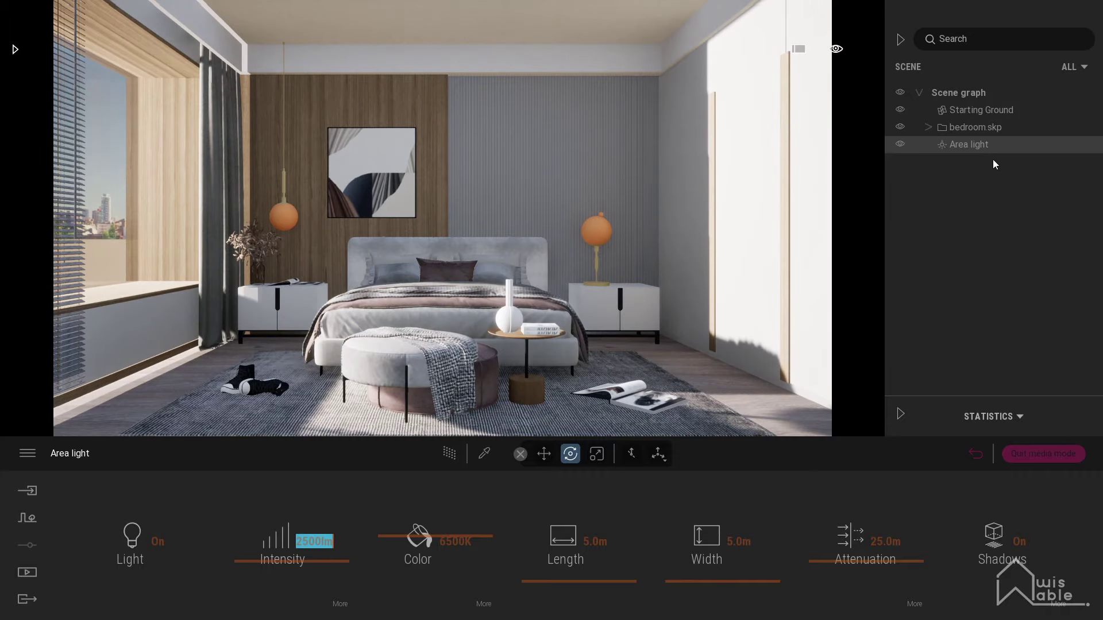
click(445, 456)
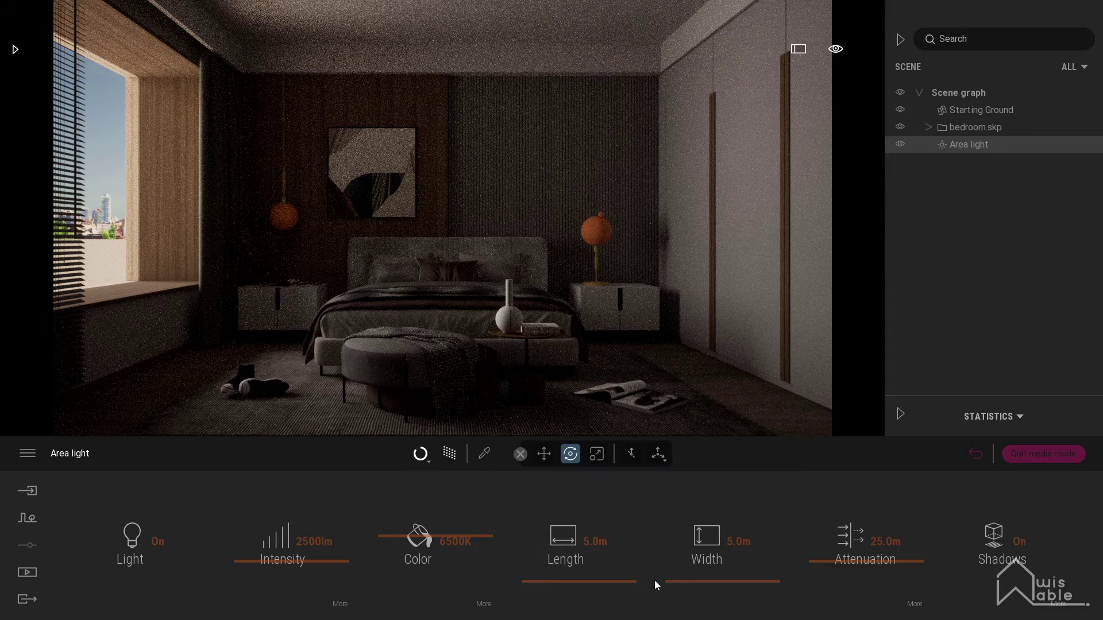
Set the first area light to 5000 lm and 10 m long, and add a second one near the ceiling.
drag(281, 563, 344, 563)
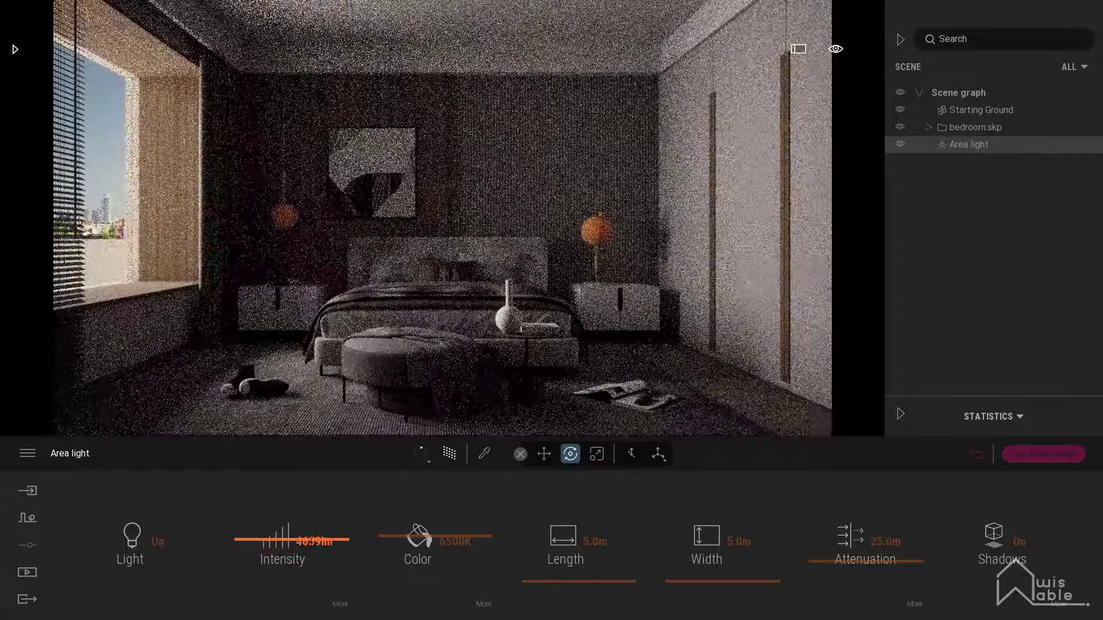
click(315, 541)
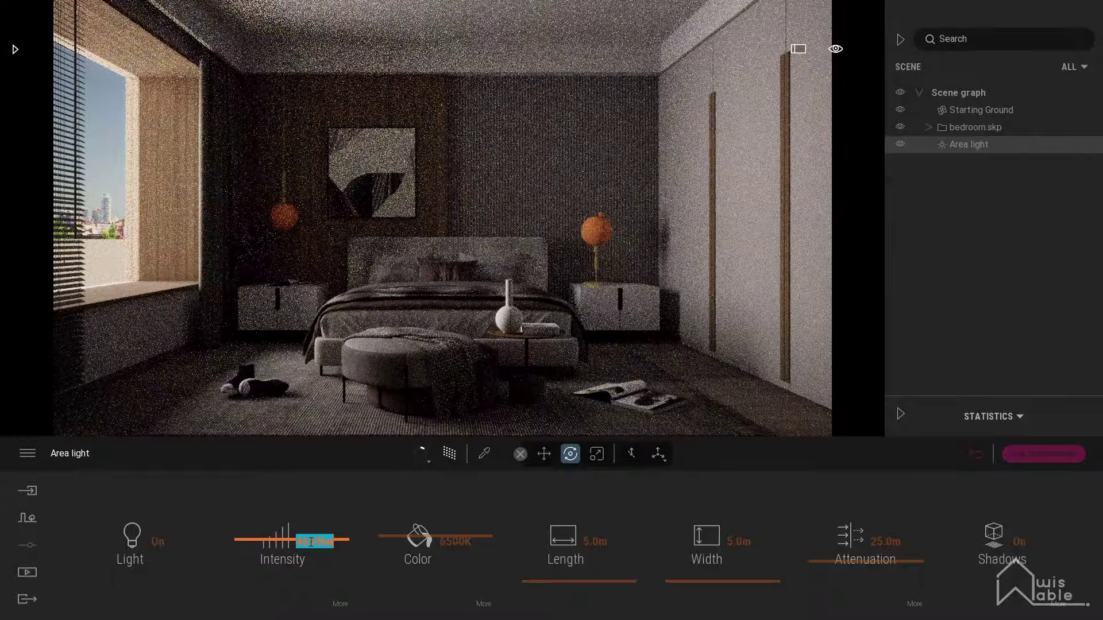
text(5000)
key(Return)
drag(569, 566, 599, 567)
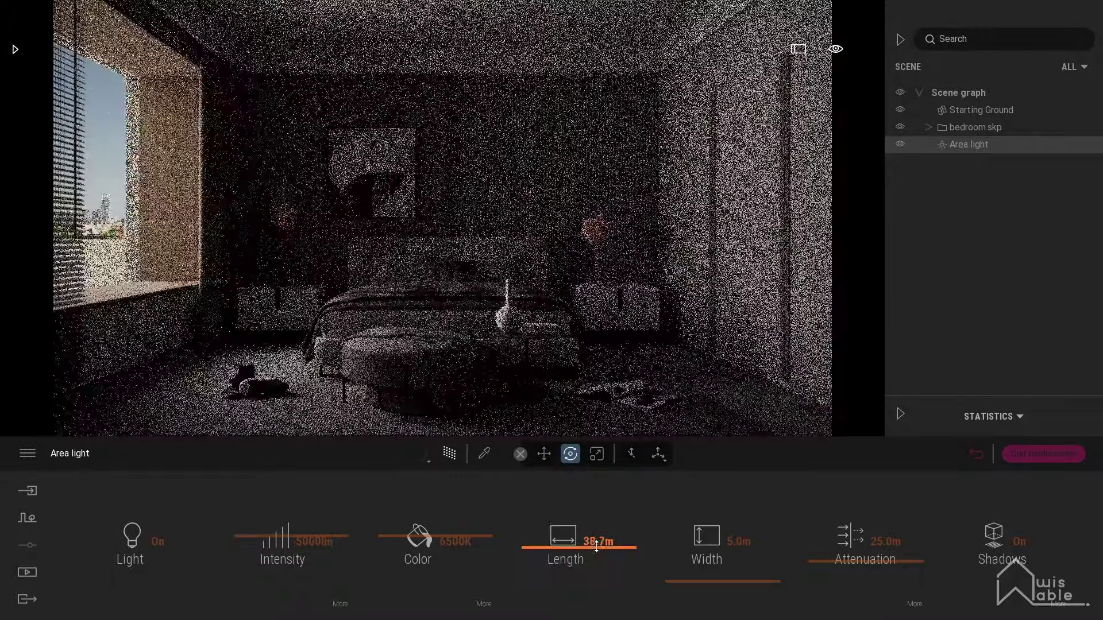
click(598, 541)
key(Tab)
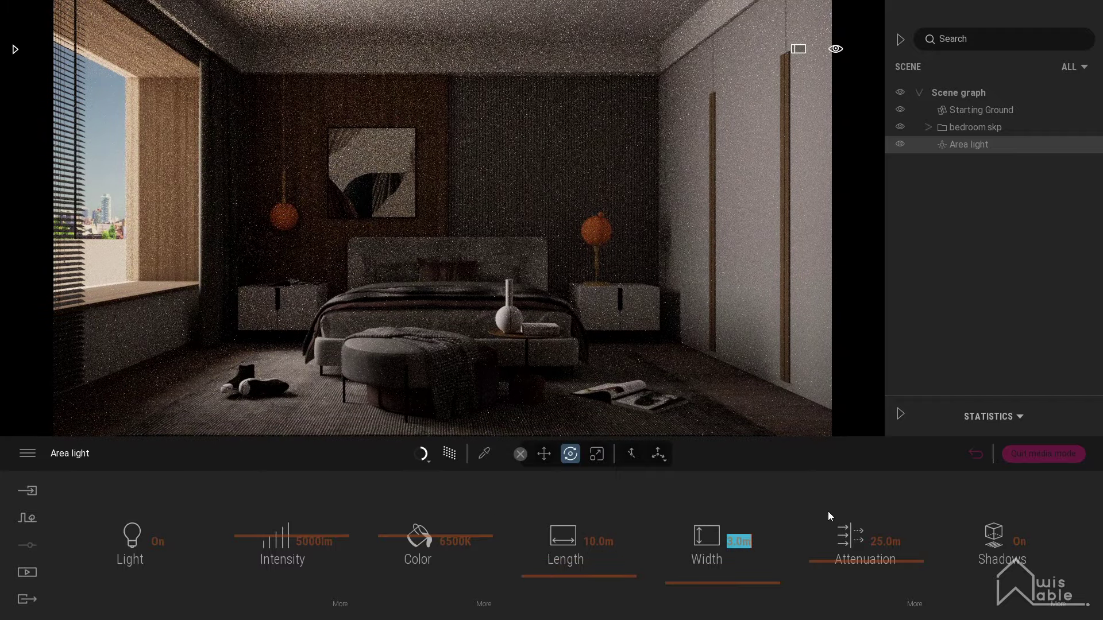
click(15, 50)
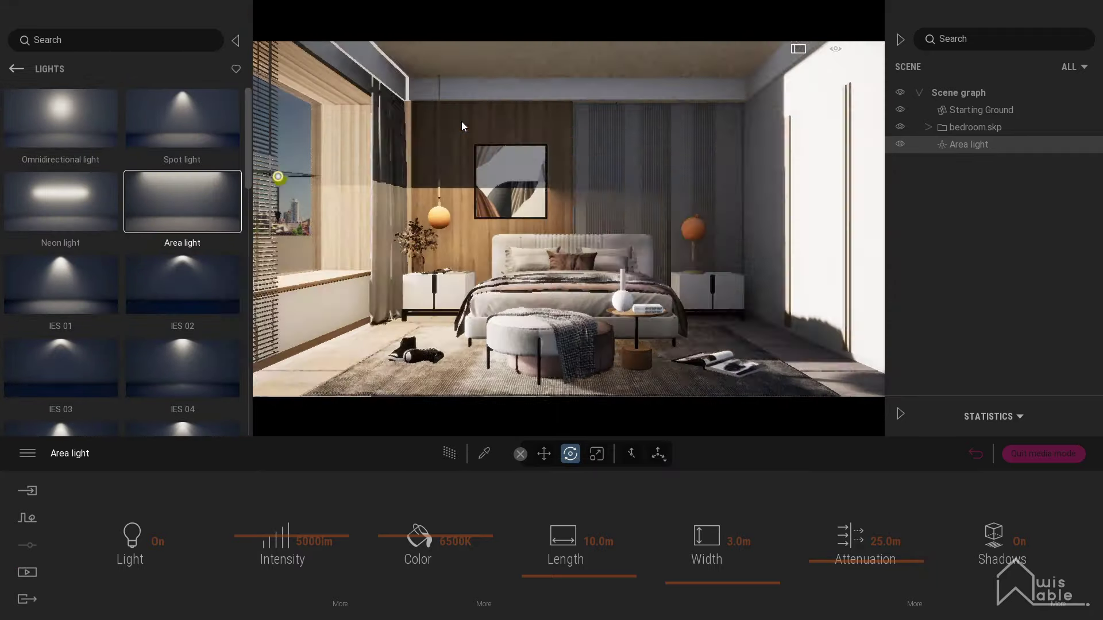
mouse_move(463, 126)
mouse_down()
mouse_move(567, 78)
mouse_move(582, 7)
mouse_up()
Give the new second area light a 6500K colour temperature and 5 lm intensity.
click(980, 167)
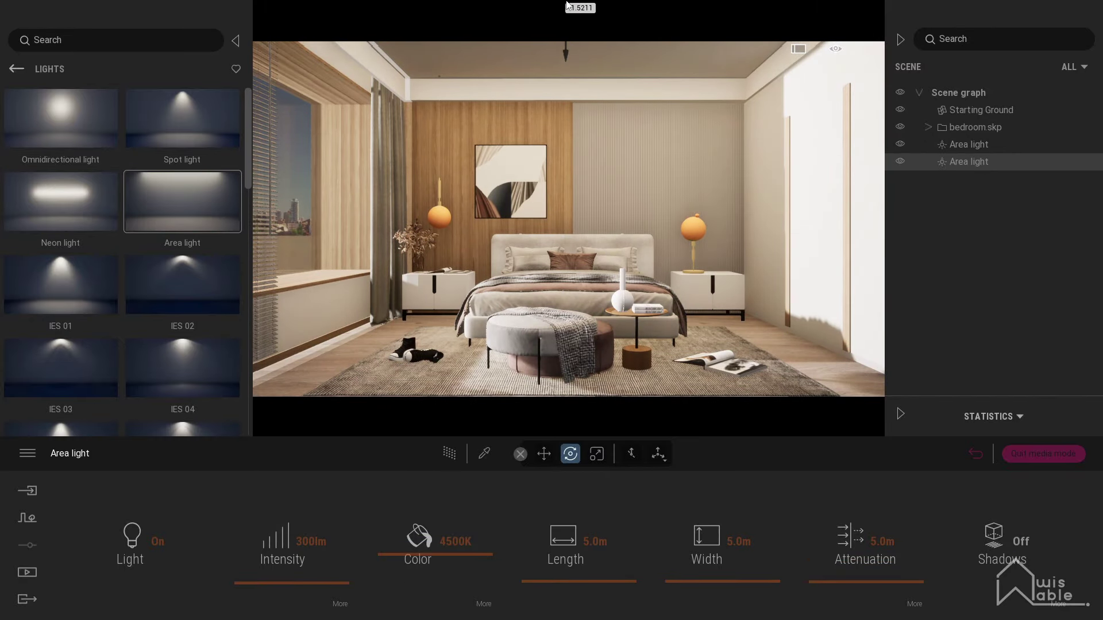
click(454, 541)
text(6500)
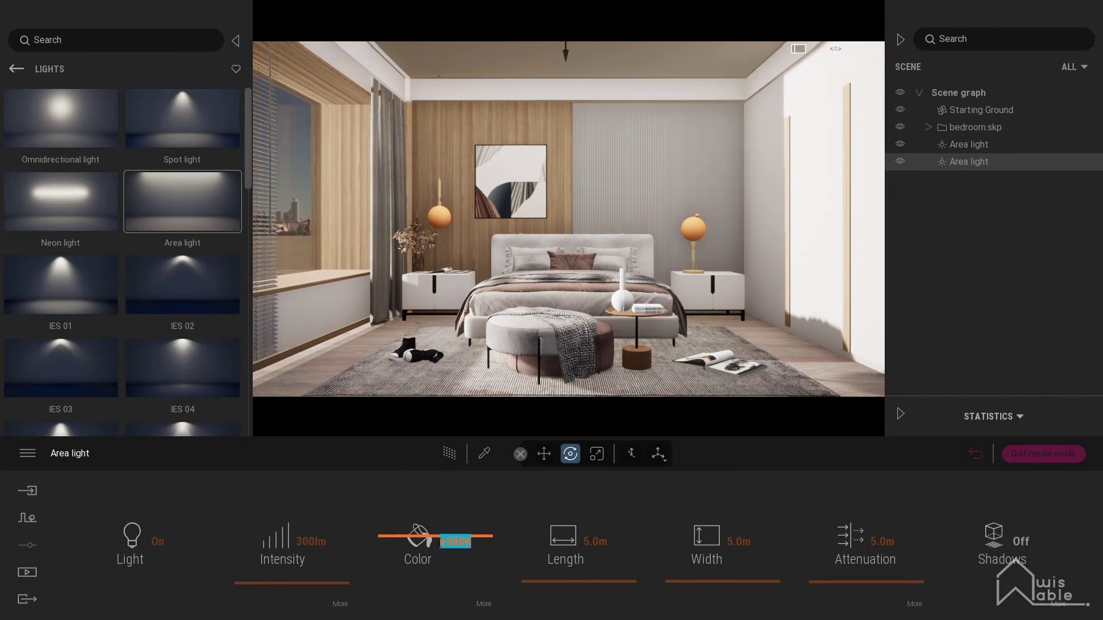
click(310, 541)
text(50)
key(Return)
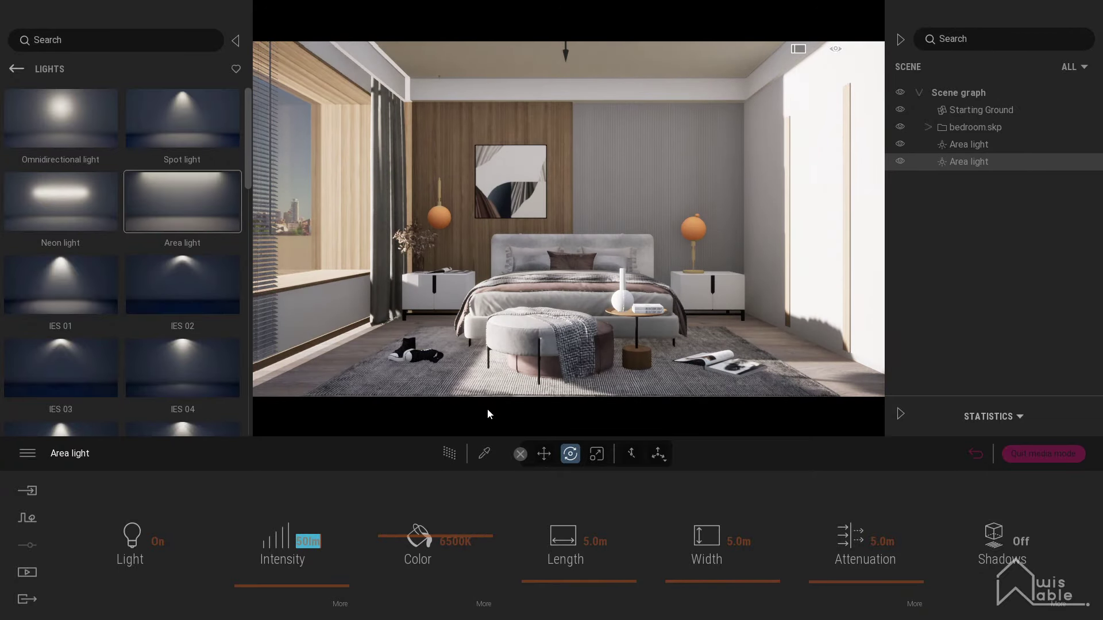
text(5)
key(Return)
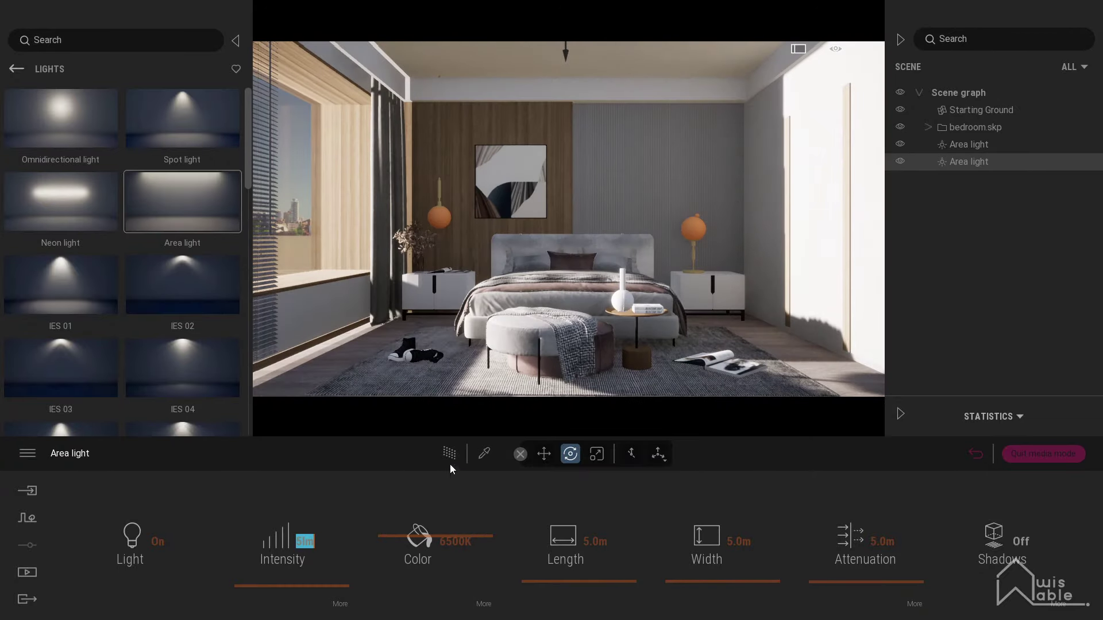
Preview path tracing, return to real-time, and drag a third Area light into the room.
click(450, 459)
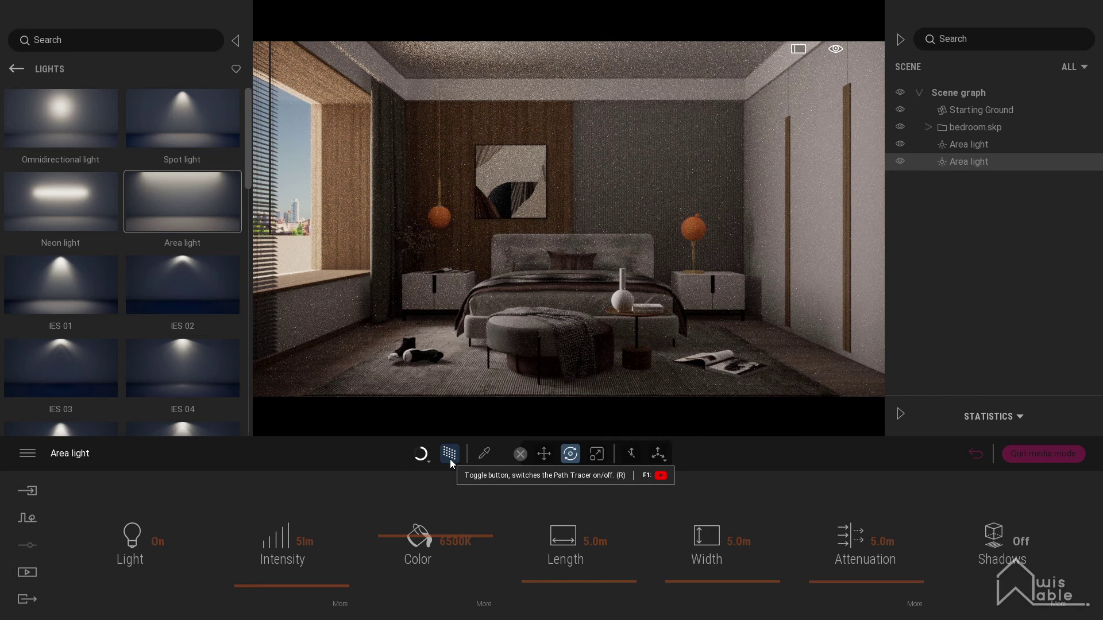
click(449, 459)
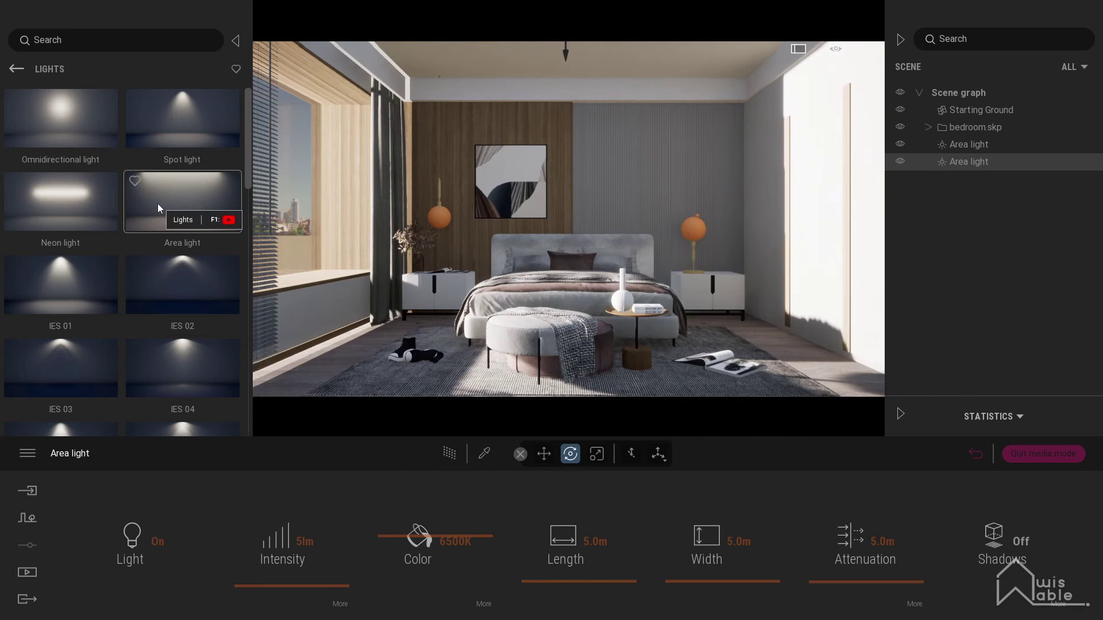
drag(157, 203, 494, 260)
drag(580, 356, 570, 239)
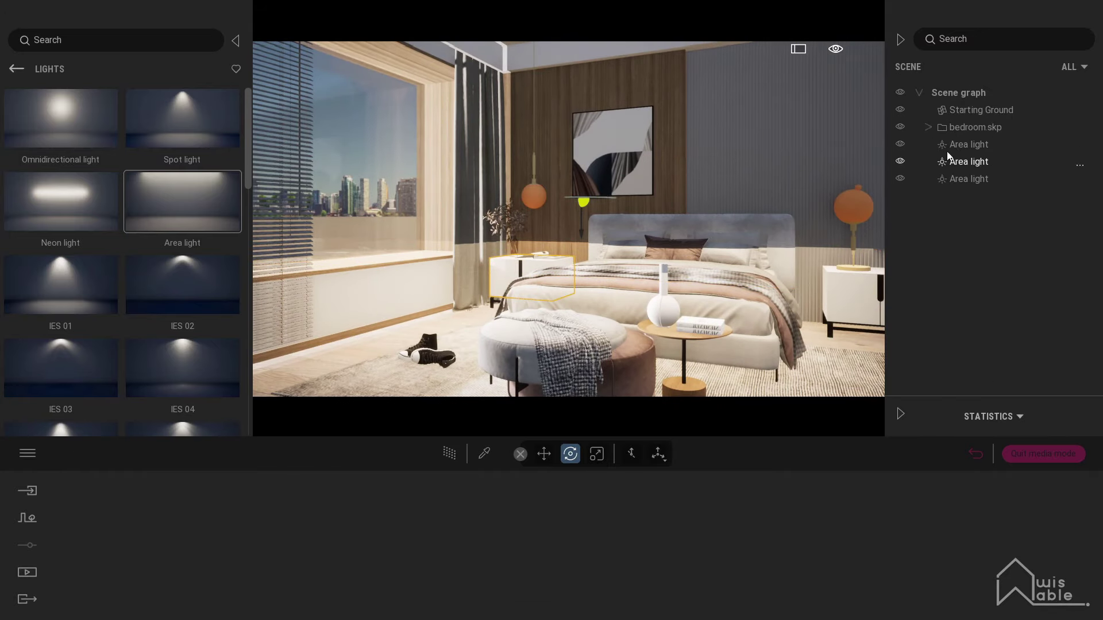
Move the third area light toward the window and size it 2.0 m long by 1.0 m wide.
click(581, 217)
drag(583, 218, 440, 132)
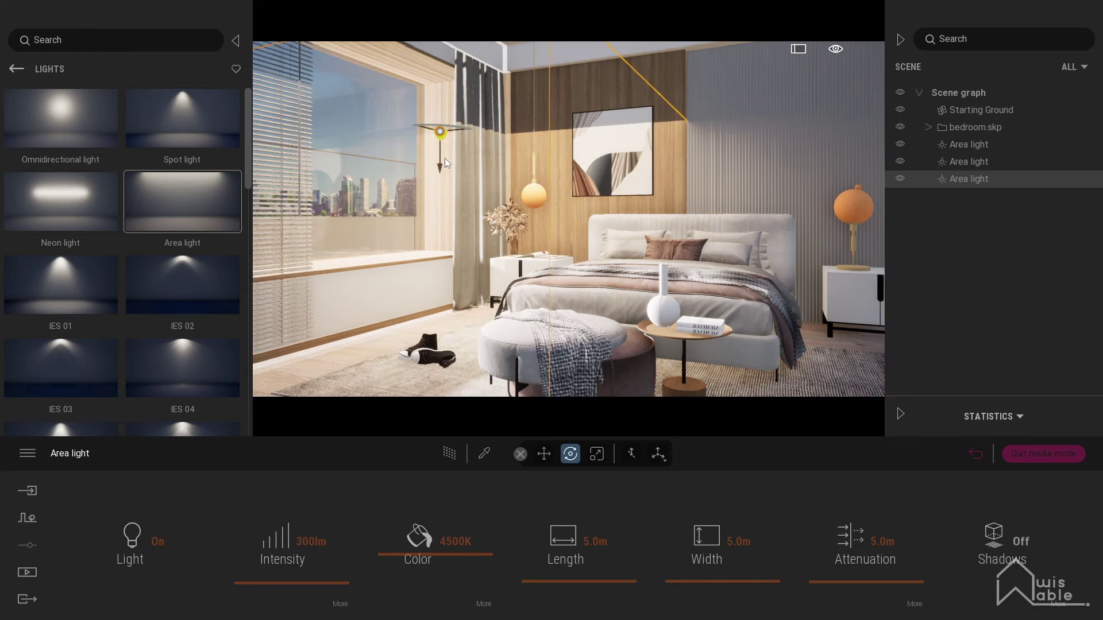
click(578, 461)
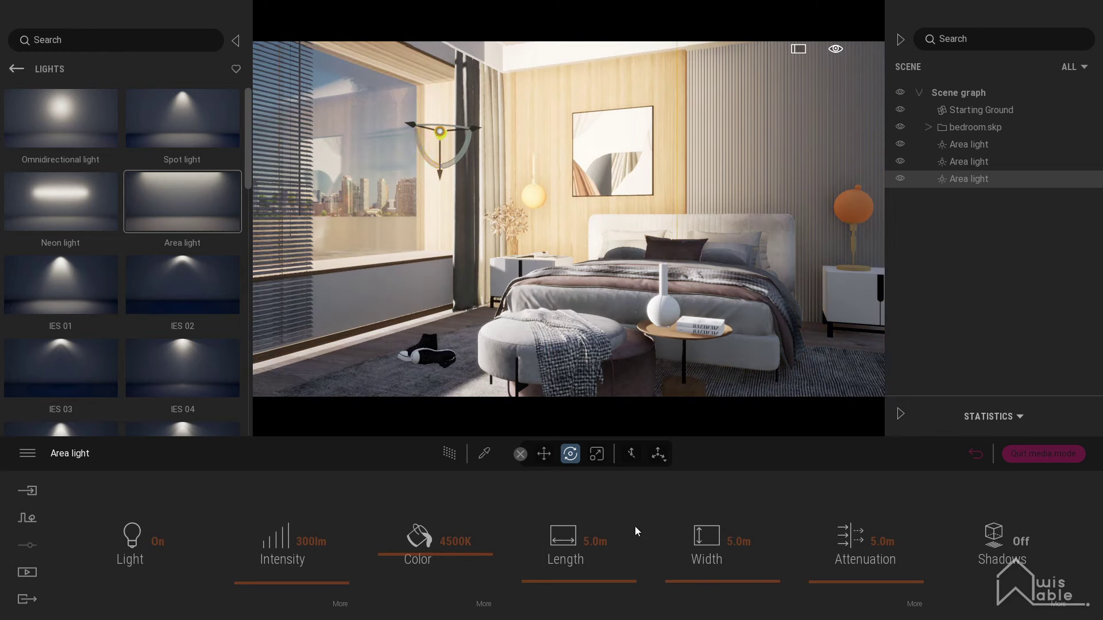
click(599, 540)
text(2)
key(Return)
click(738, 541)
text(1)
key(Return)
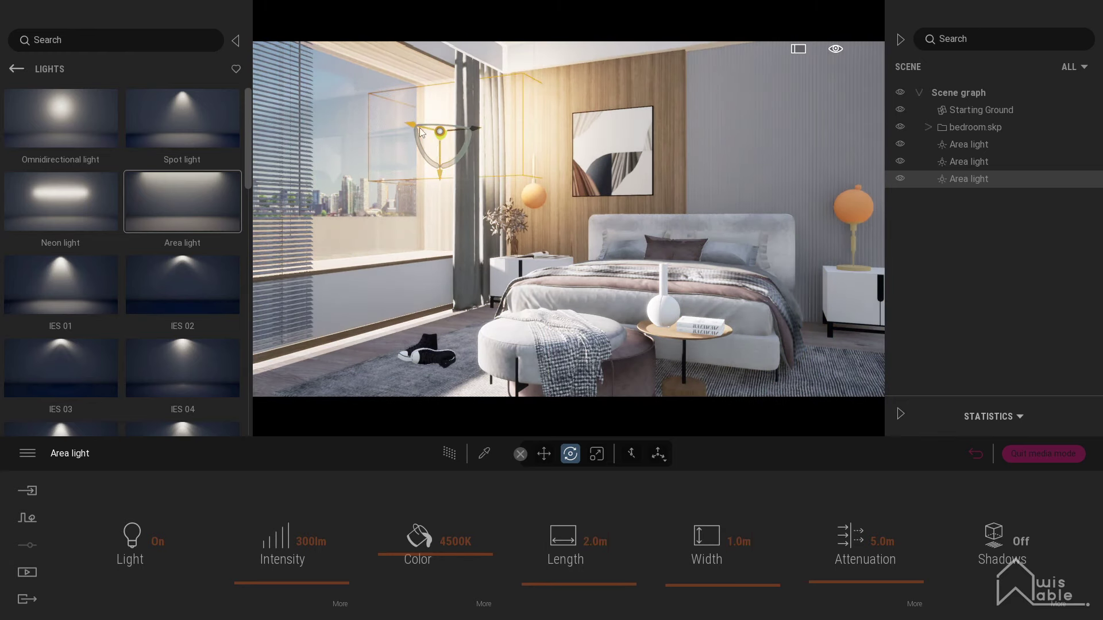
click(526, 60)
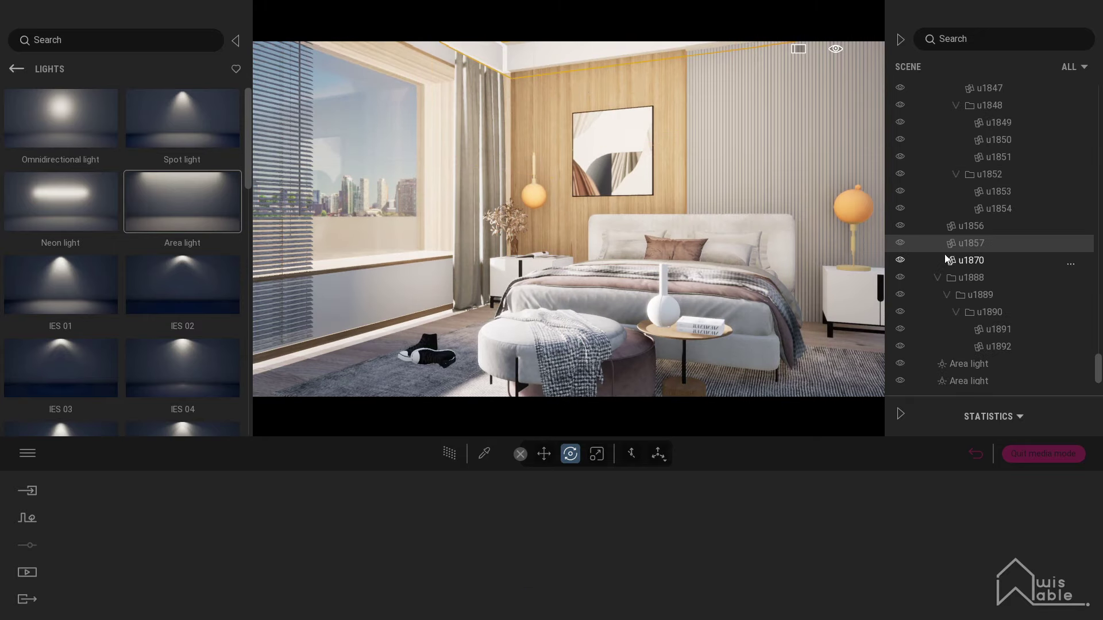
Lower the light to mid-wall, widen it to 2.0 m, and rotate it upright facing the room.
click(969, 179)
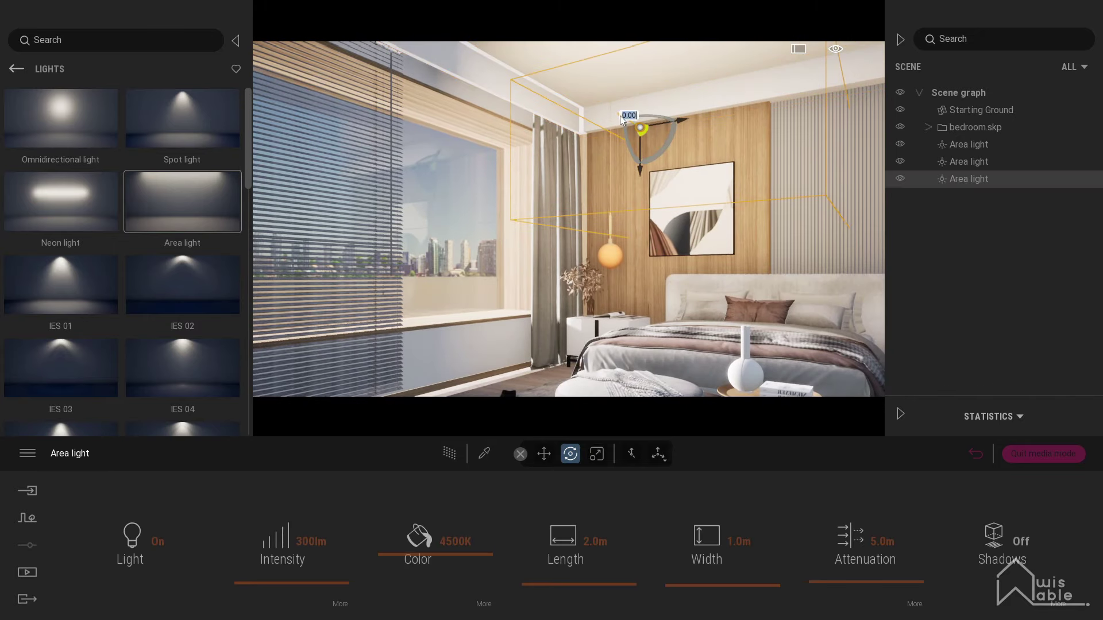
drag(566, 58, 592, 218)
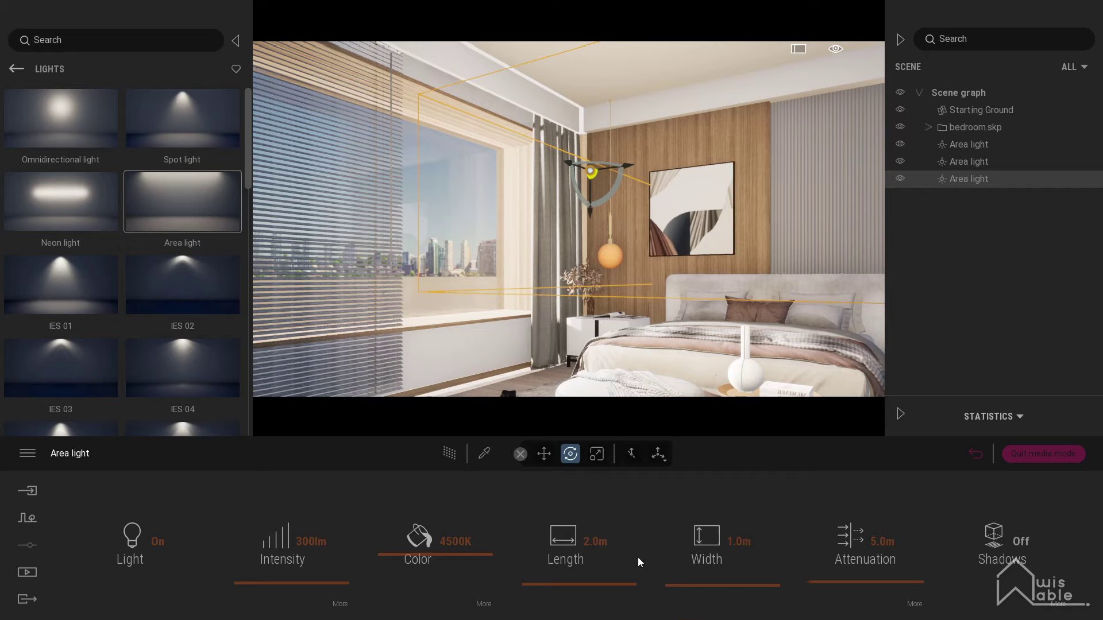
text(2)
key(Return)
right_drag(621, 209, 308, 174)
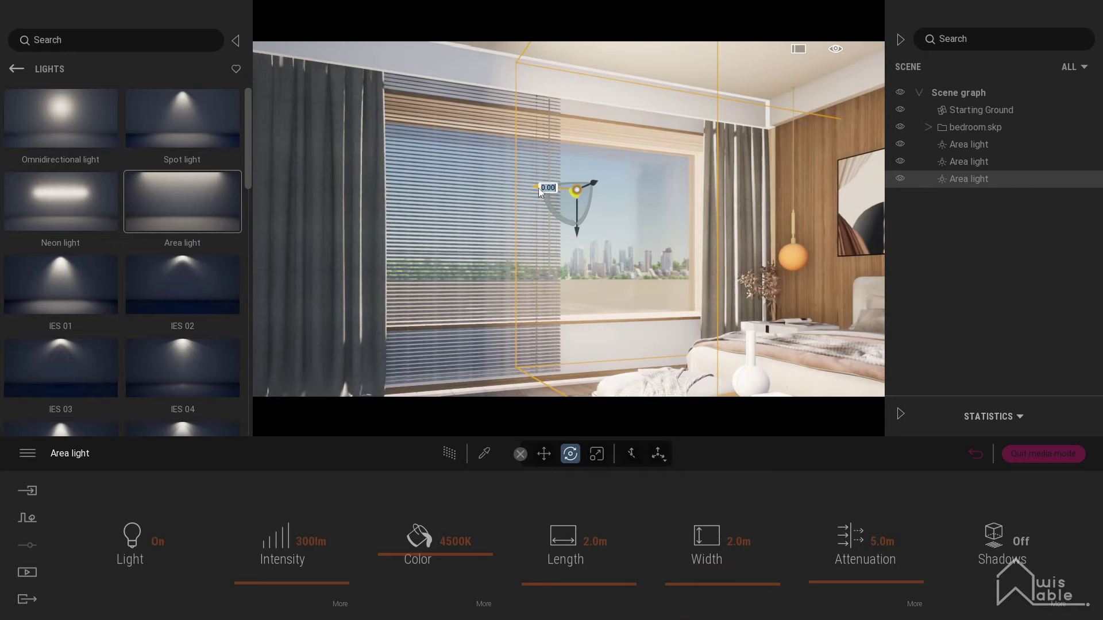
mouse_move(308, 175)
mouse_down()
mouse_move(319, 275)
mouse_move(375, 228)
mouse_up()
text(50)
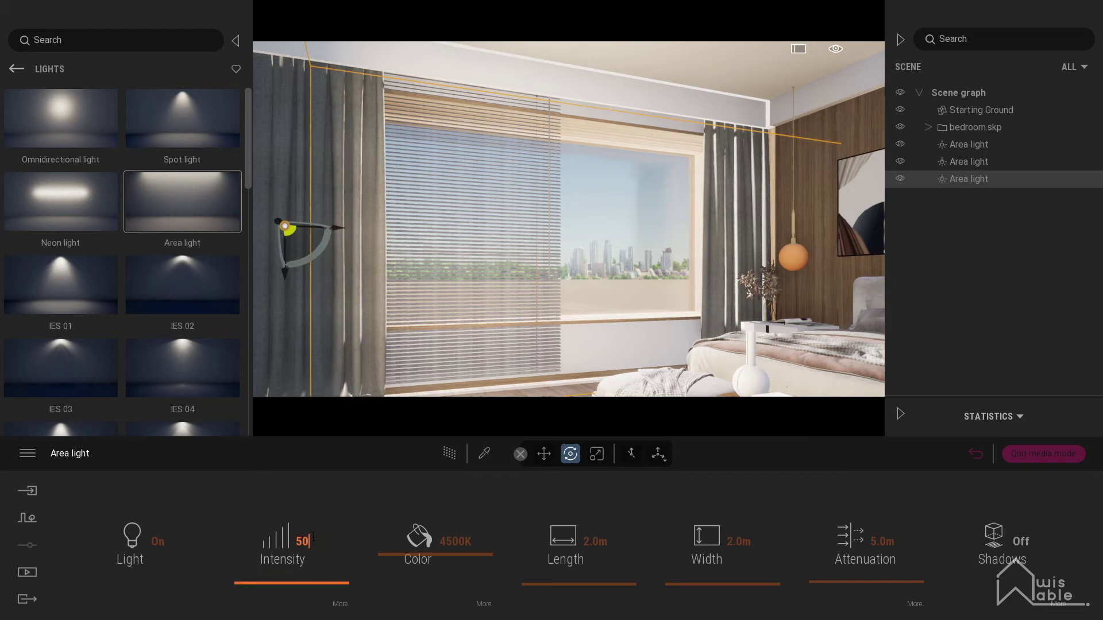
Set the light to 15 lm intensity and 6500K colour temperature with shadows enabled.
key(Return)
text(5lm)
key(Return)
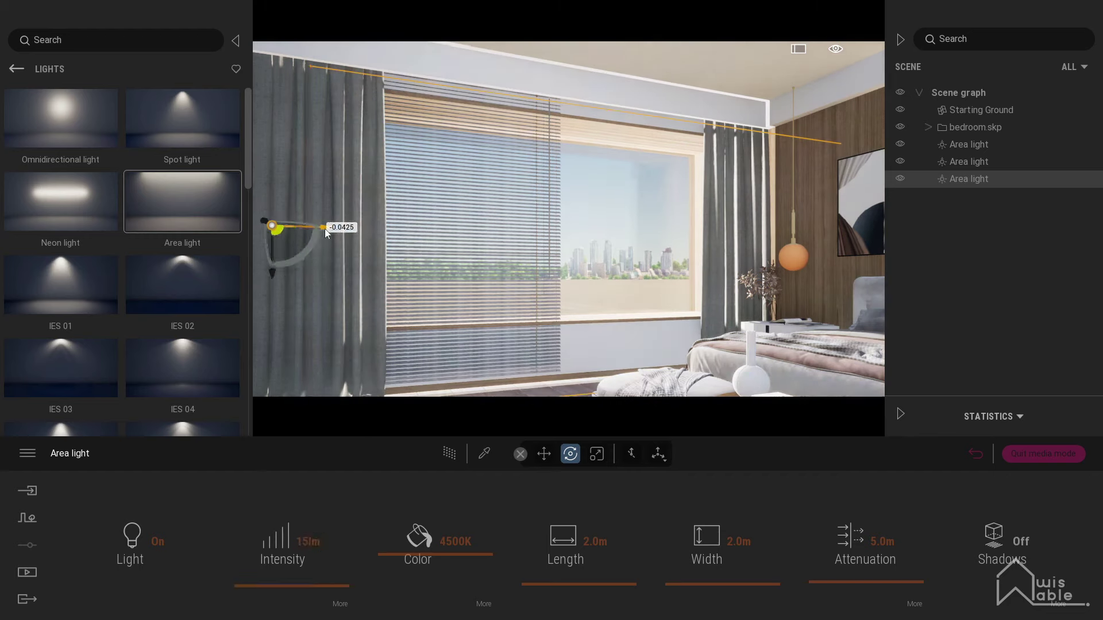
click(1047, 604)
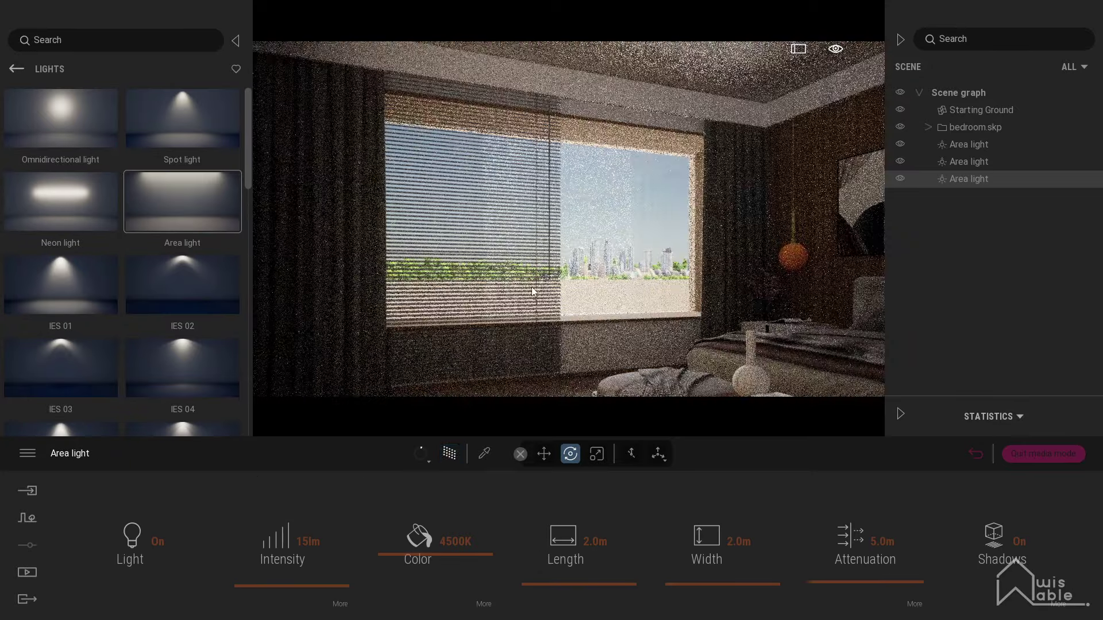
right_drag(402, 287, 533, 287)
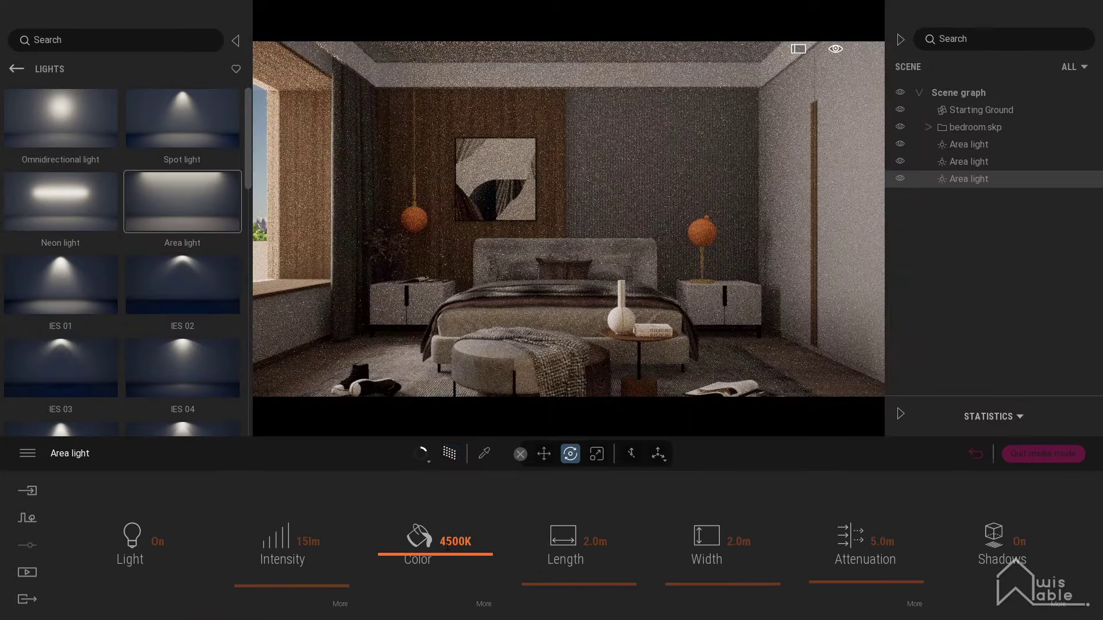
text(6)
key(Return)
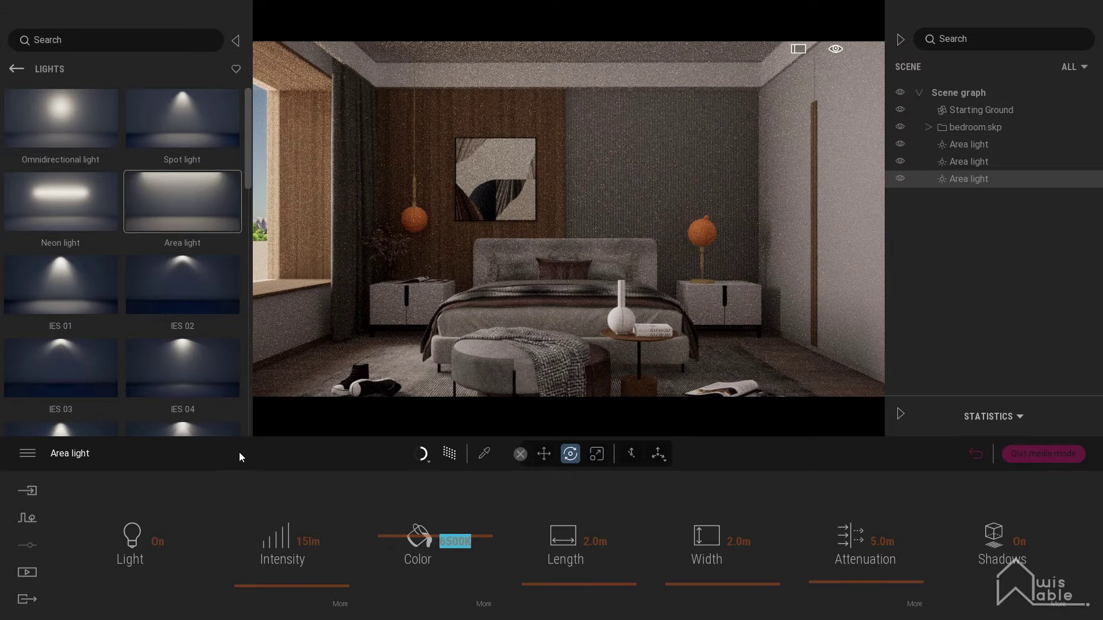
key(f)
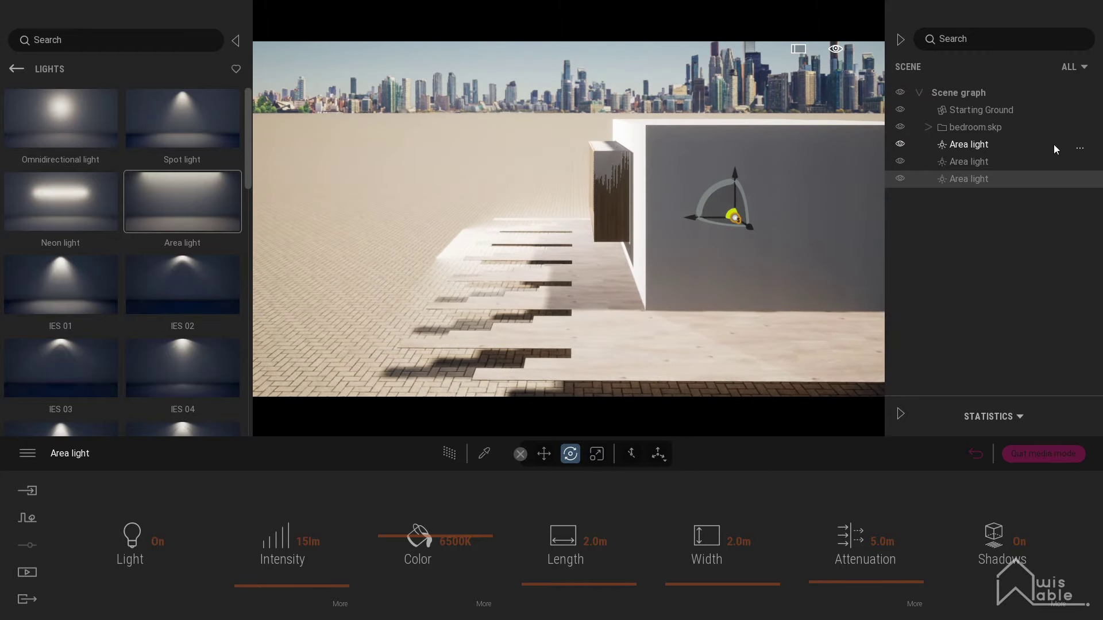
Select the first area light, keep its 10.0 m width, and set its length to 5.0 m.
click(970, 145)
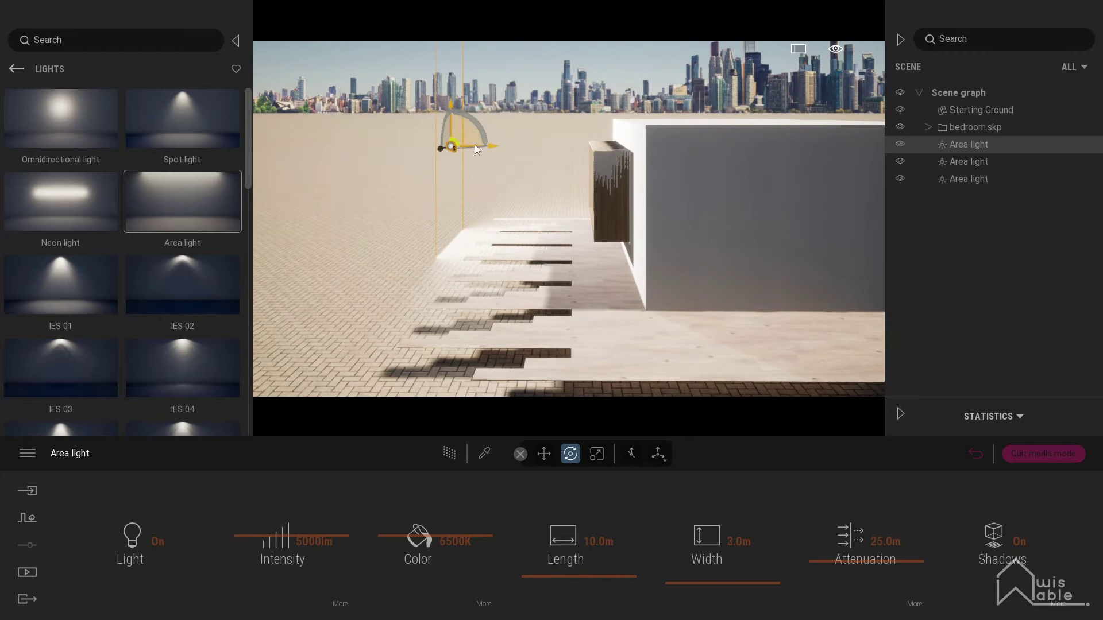
click(961, 160)
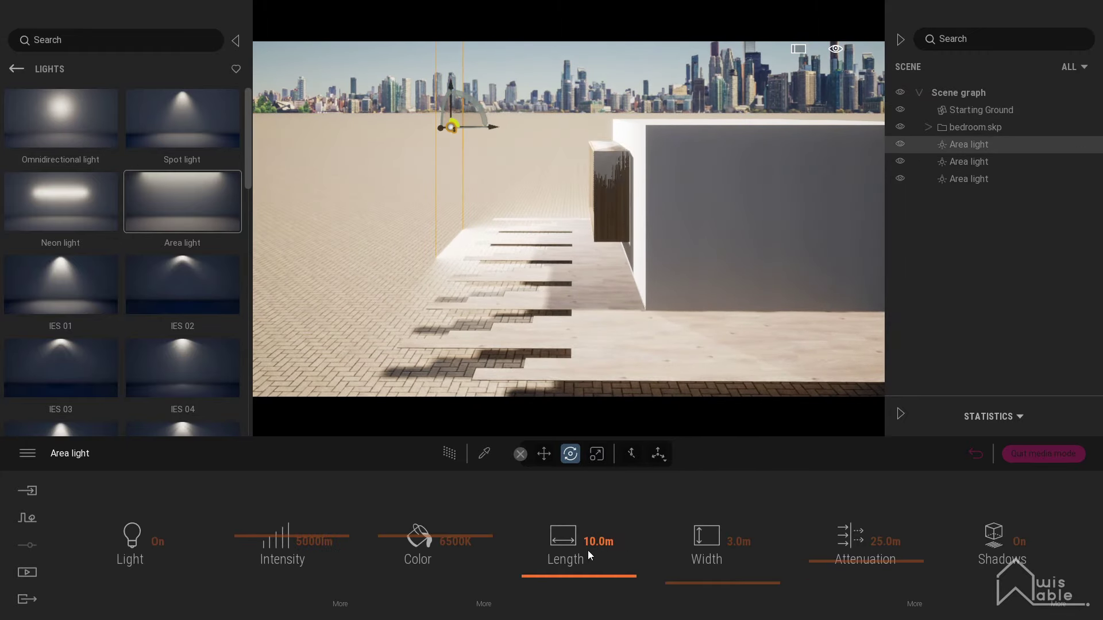
click(737, 543)
text(10)
key(Return)
click(610, 541)
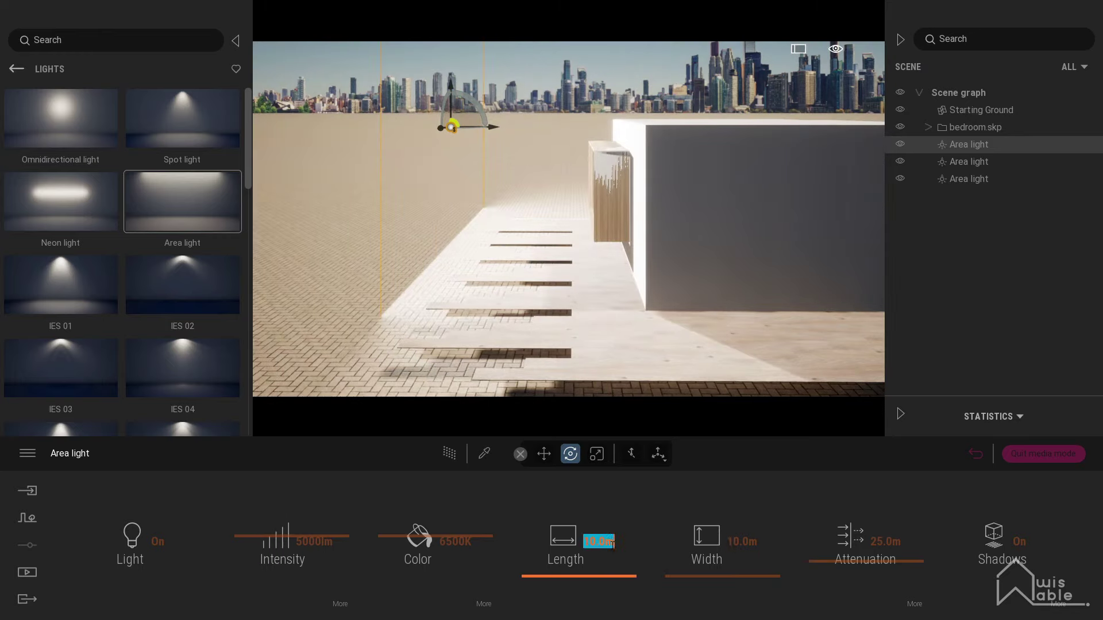
text(5)
key(Return)
Tilt the light toward the window, set width 5.0 m and length 3.0 m, and nudge it up.
mouse_move(502, 135)
mouse_down()
mouse_move(478, 103)
mouse_move(453, 112)
mouse_move(502, 162)
mouse_up()
click(741, 542)
text(5)
key(Return)
drag(566, 556, 602, 556)
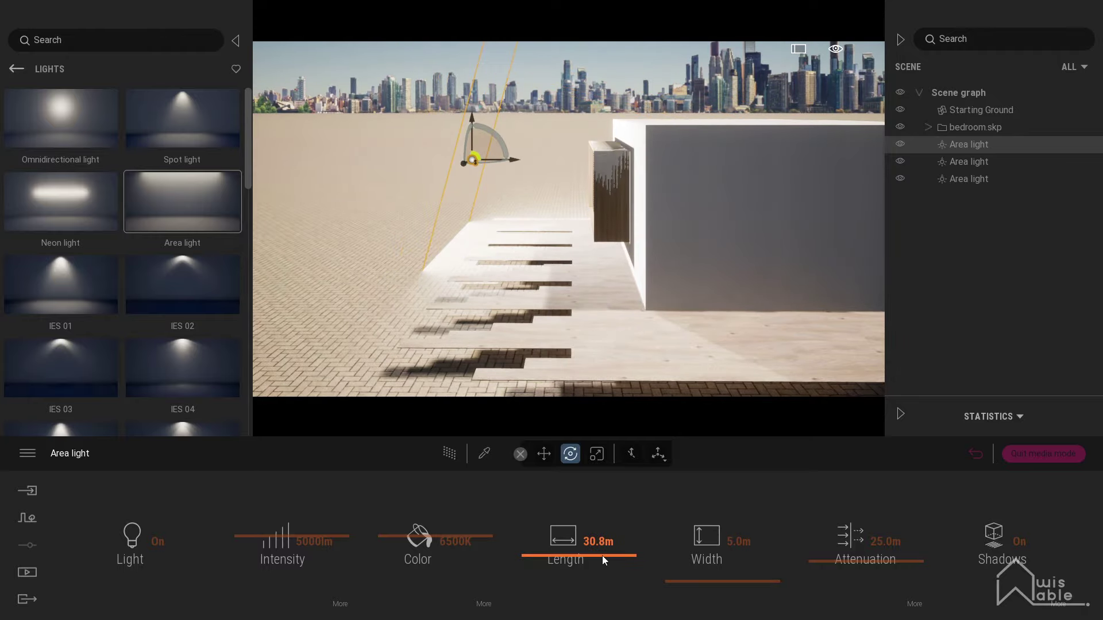
text(3)
key(Return)
text(3)
key(Return)
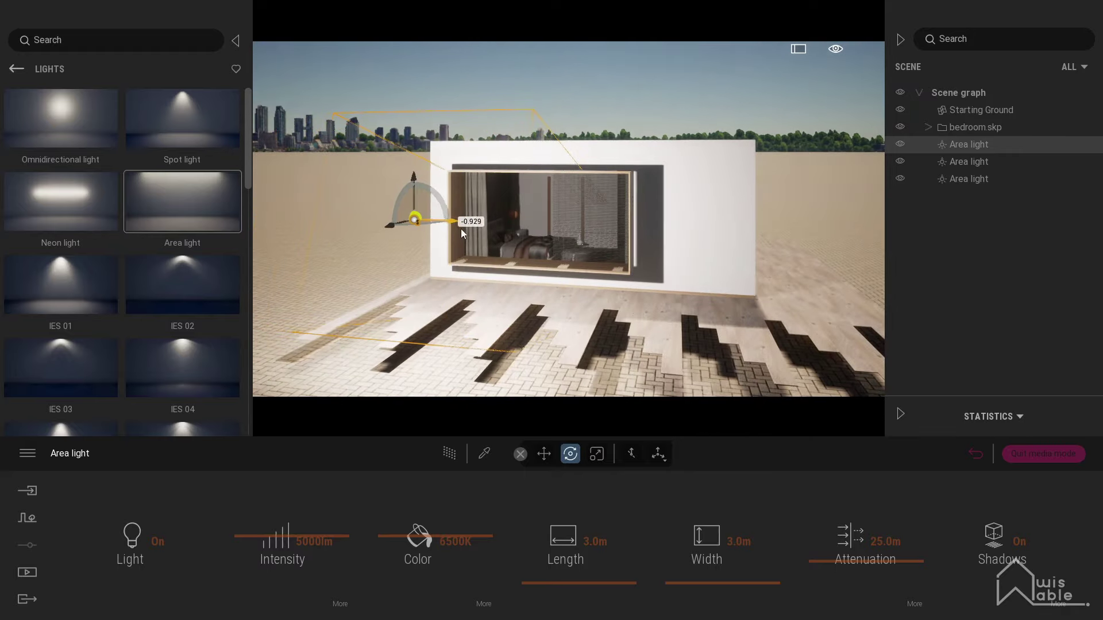
drag(566, 241, 568, 233)
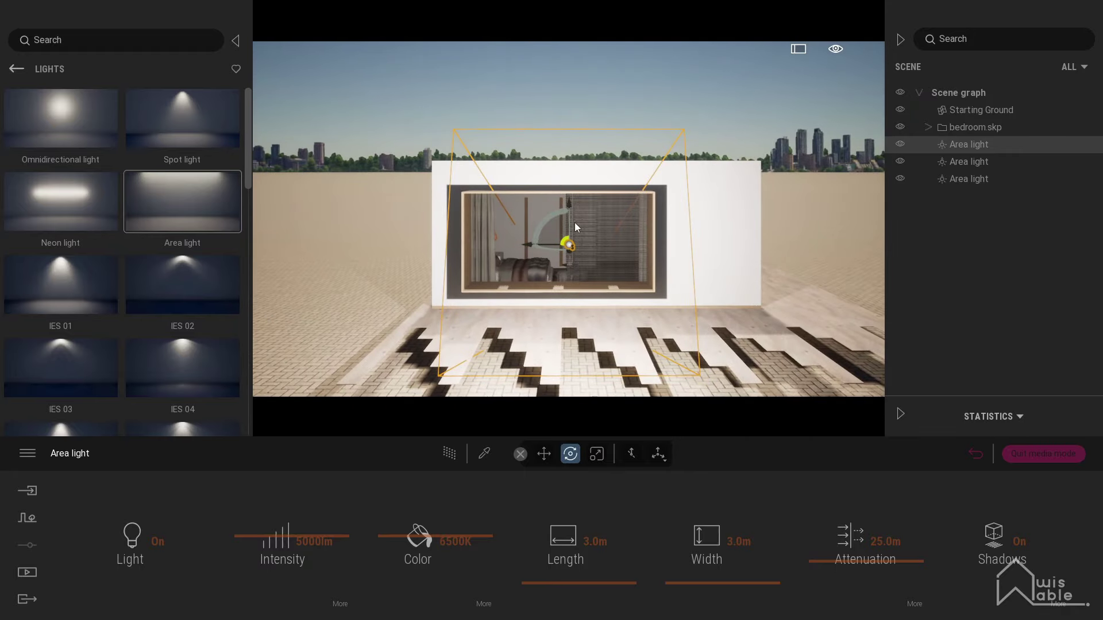
Preview Image1 with path tracing and set its camera field of view to 50.
click(27, 572)
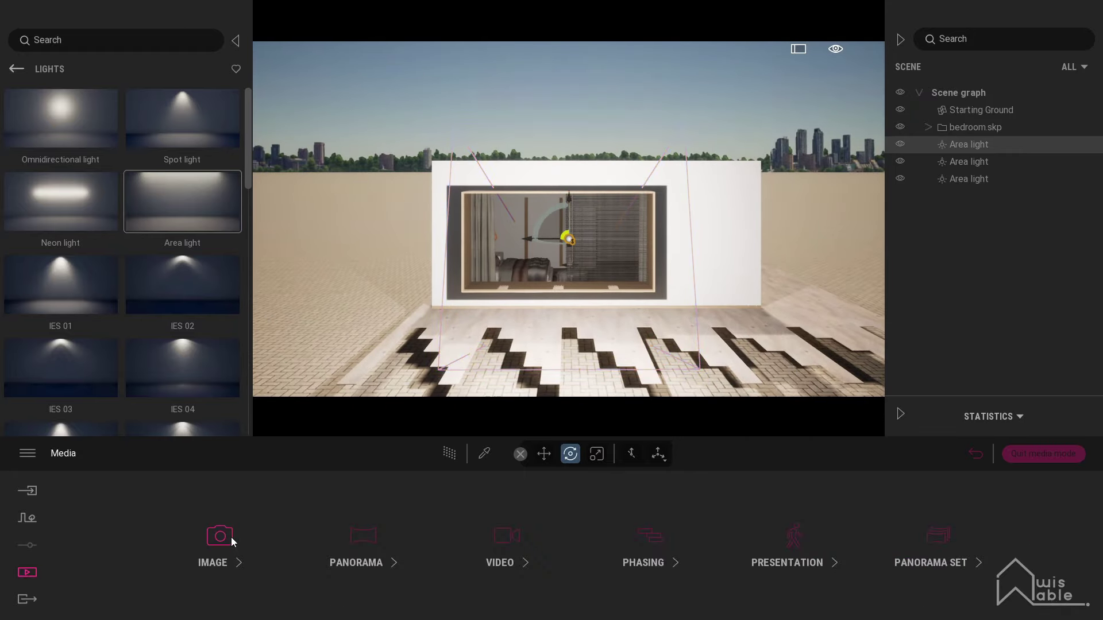
click(218, 537)
click(453, 454)
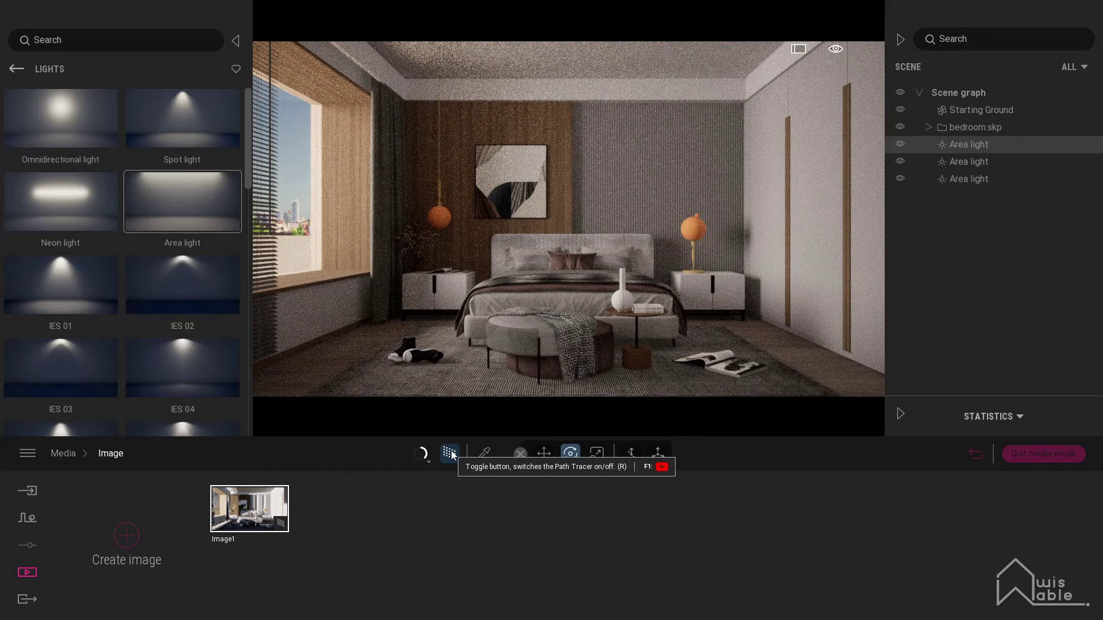
click(275, 537)
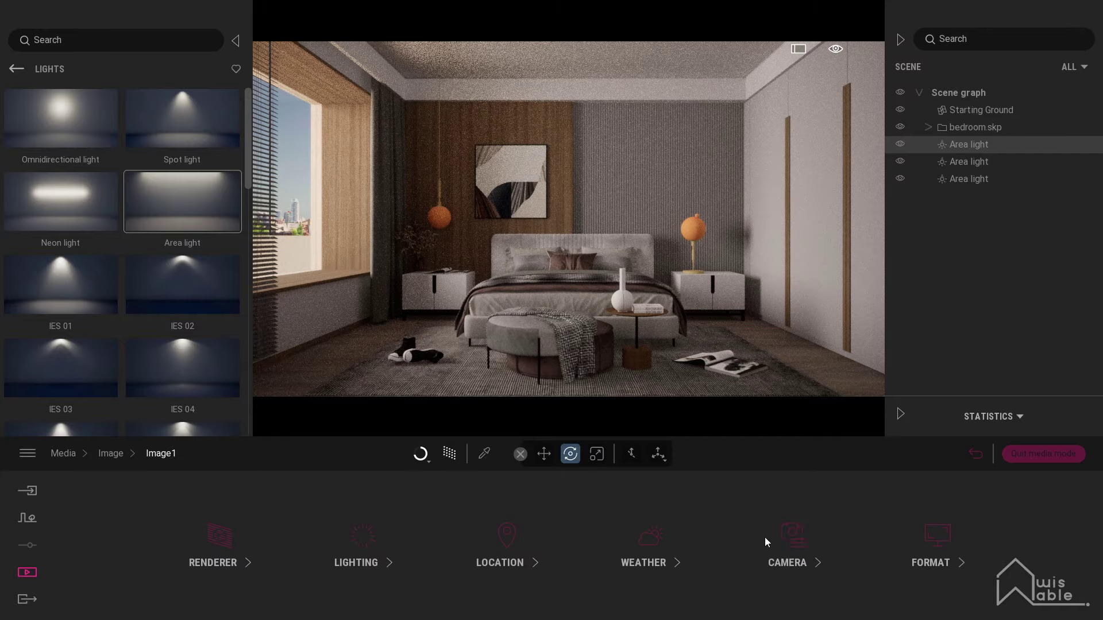
click(782, 542)
text(50)
key(Return)
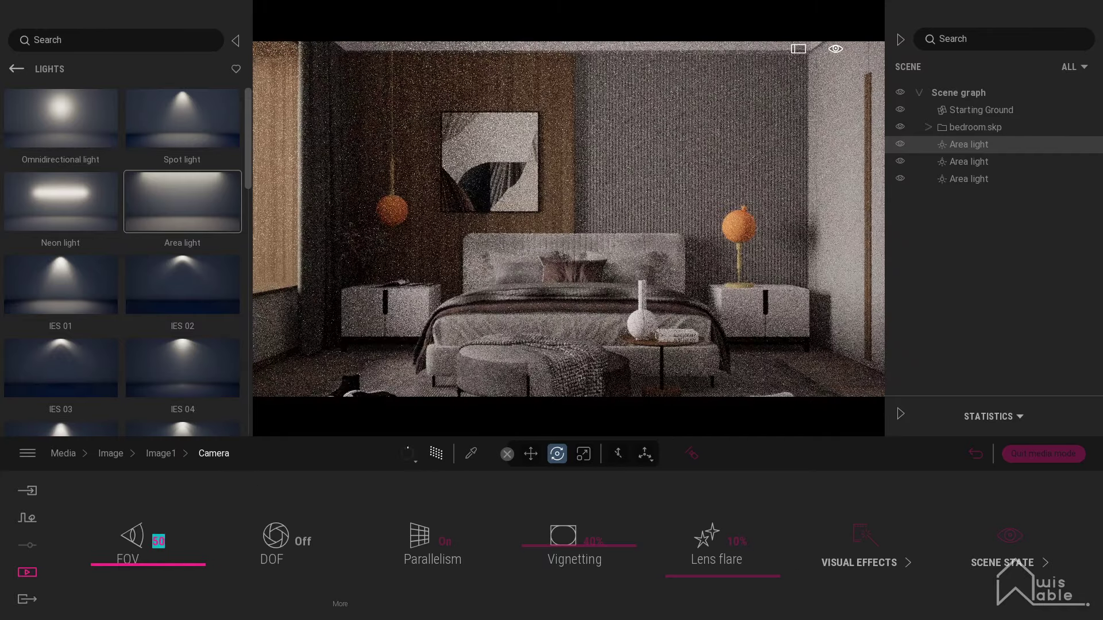
click(602, 278)
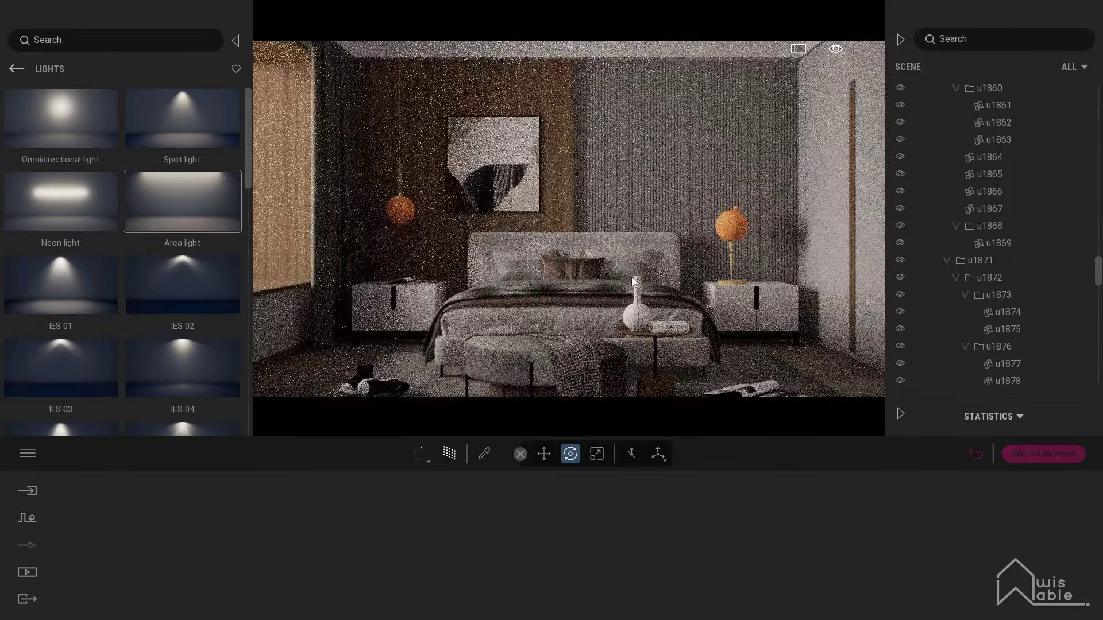
key(F11)
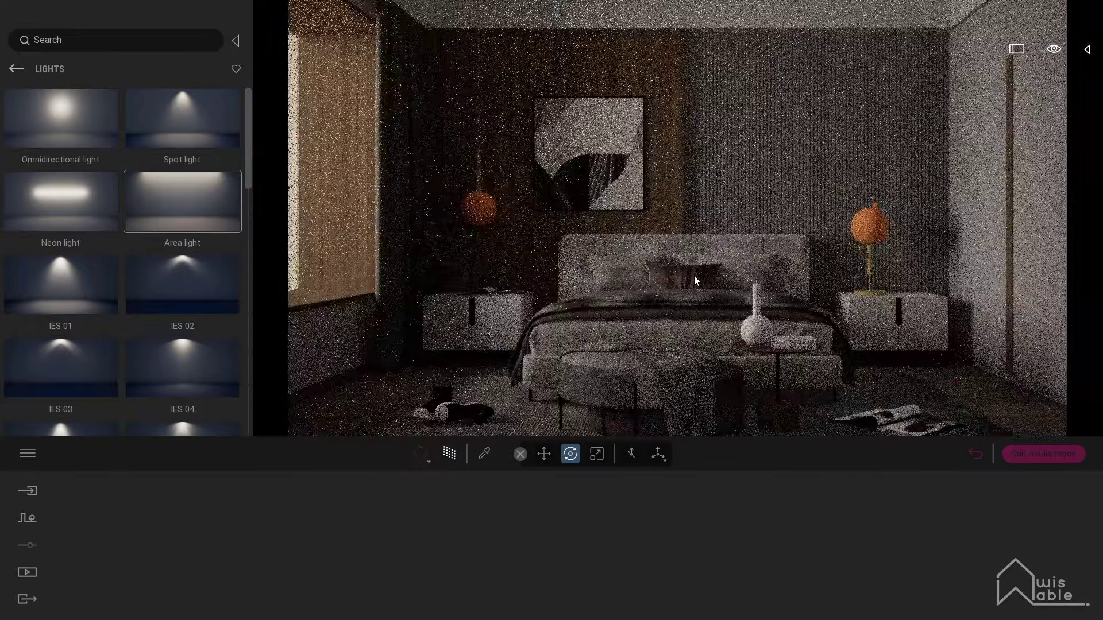
double_click(694, 276)
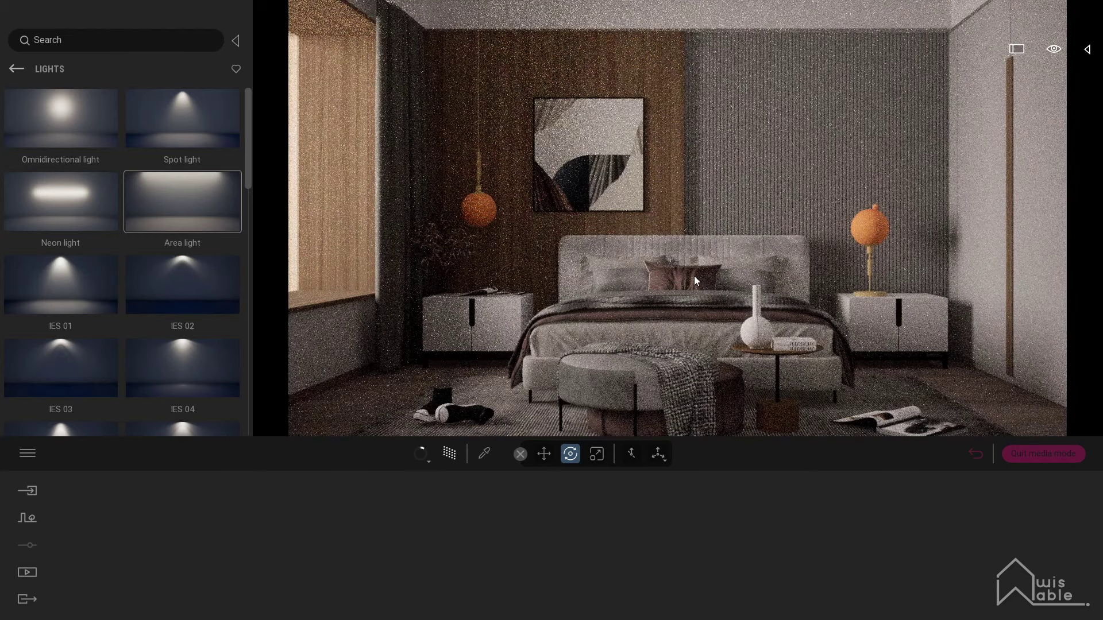
Set Image1's field of view to 70, shift the camera sideways, and refresh its thumbnail.
click(226, 566)
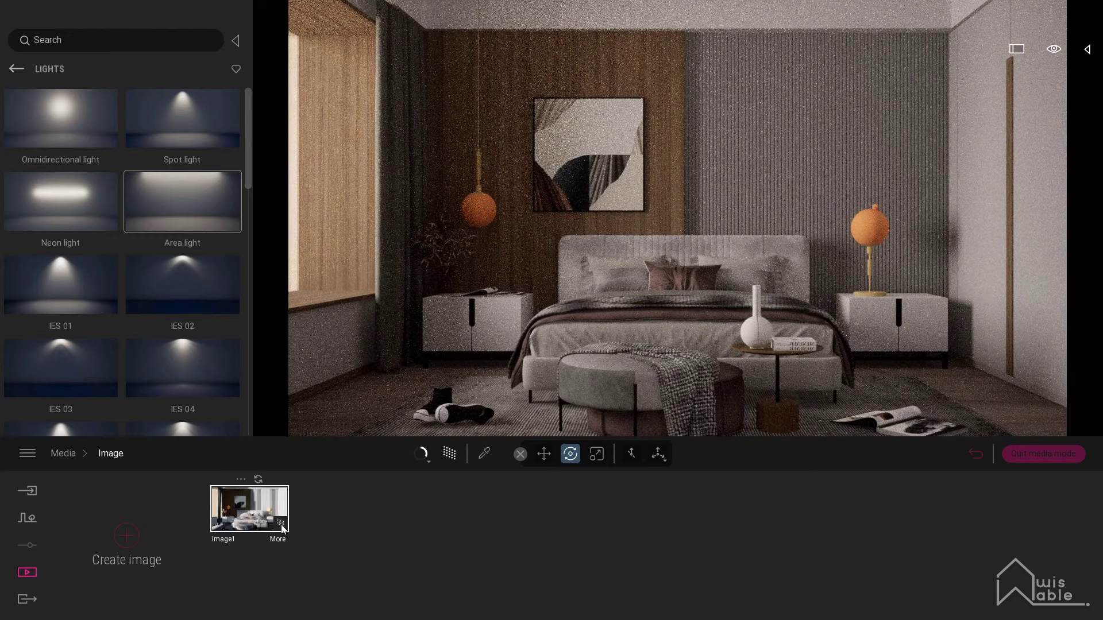
click(245, 514)
click(812, 539)
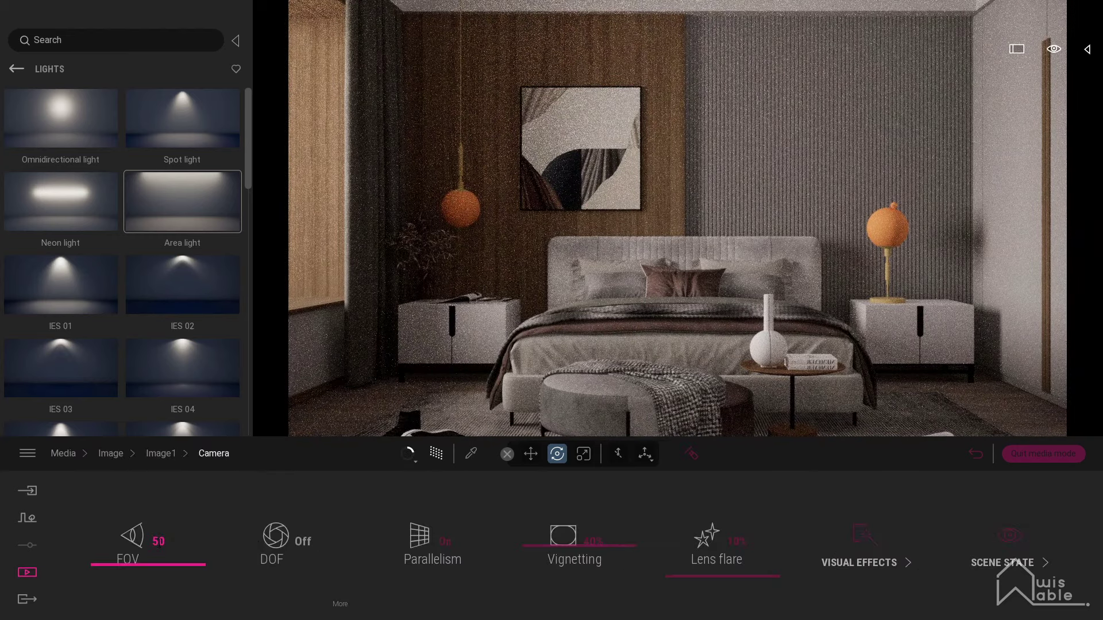
text(70)
key(Return)
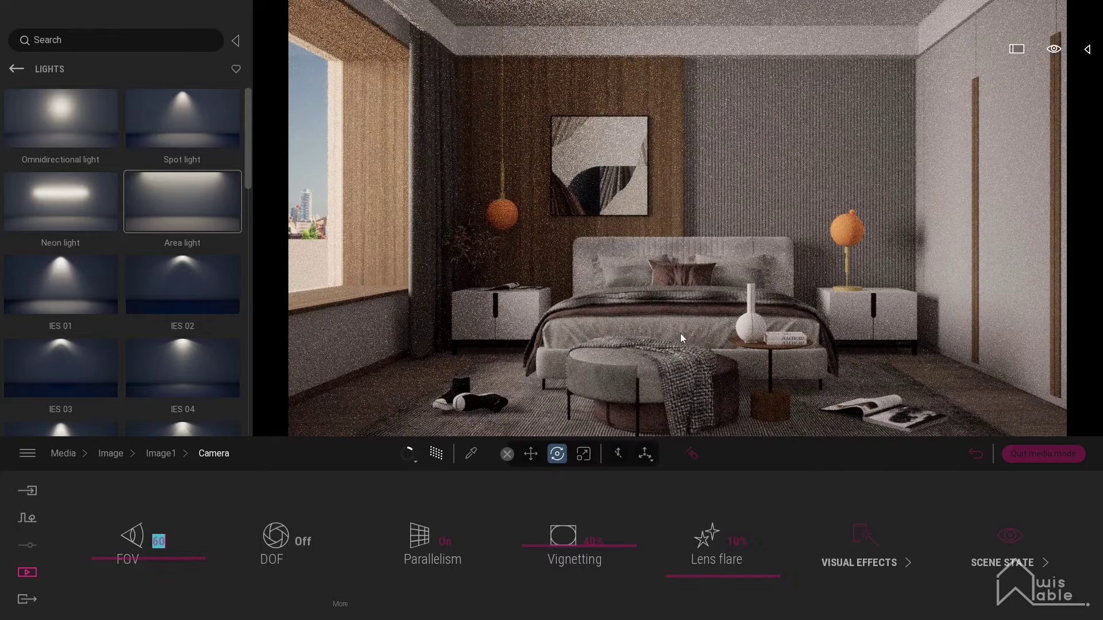
key(Escape)
key(d)
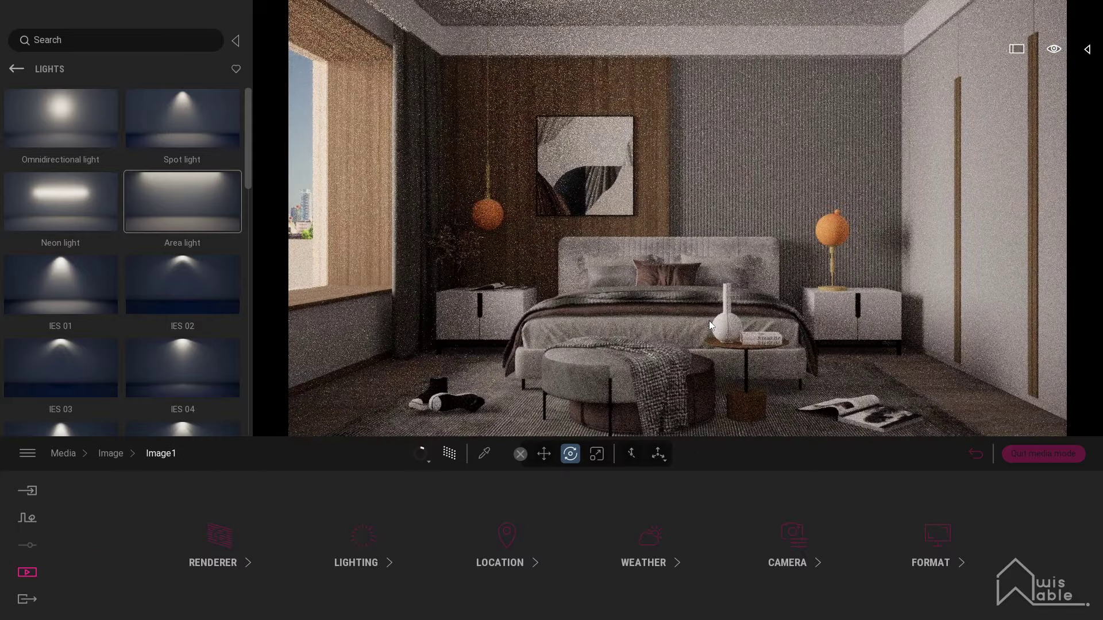
click(107, 457)
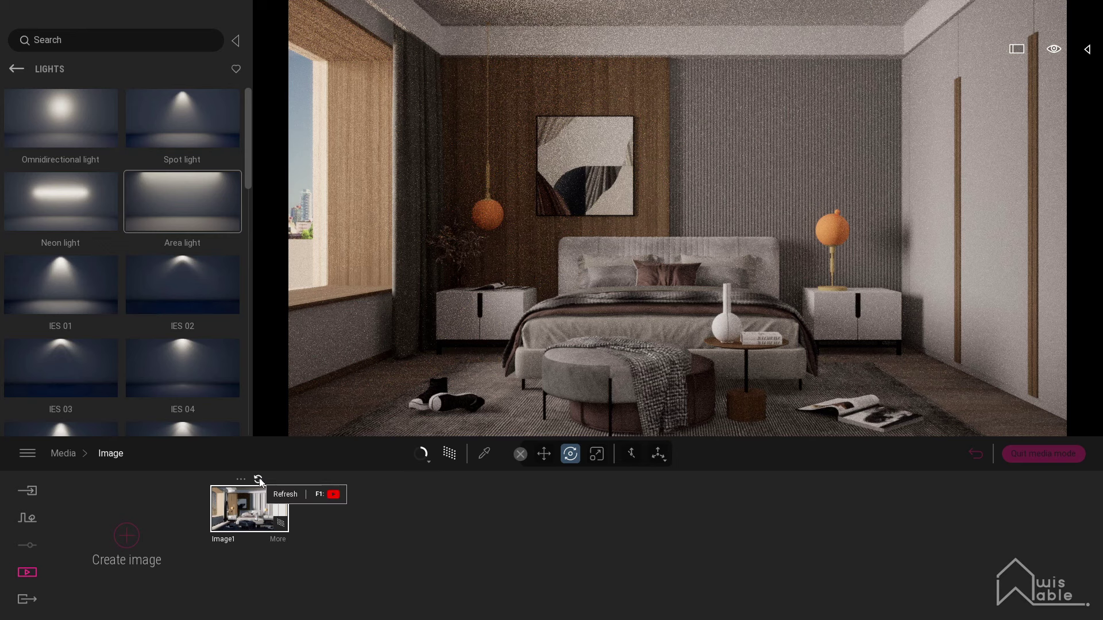
click(258, 480)
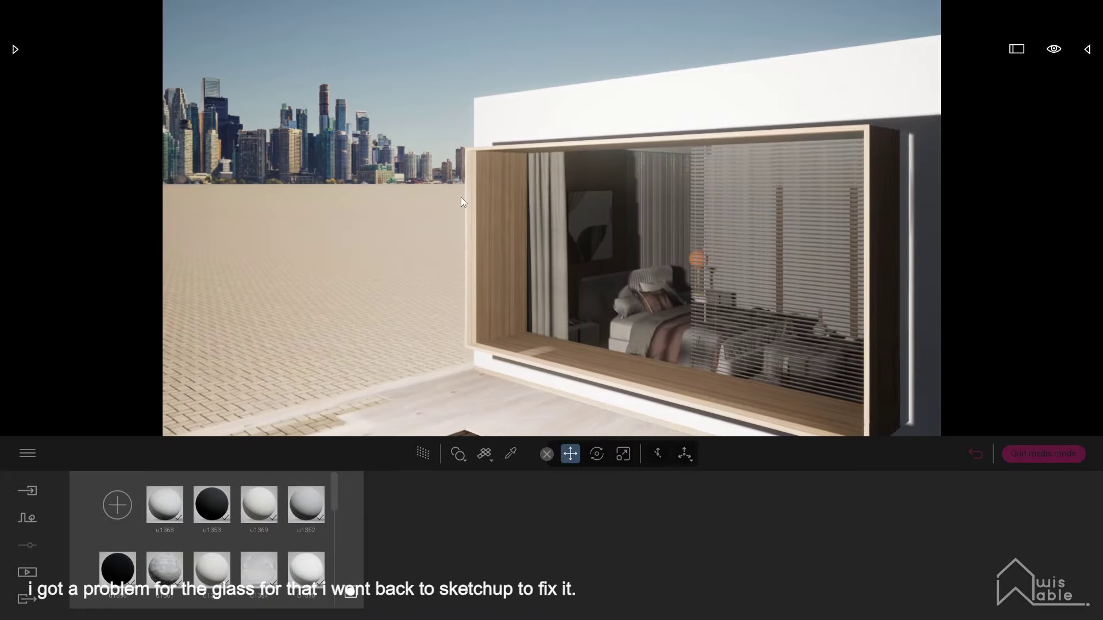
Select the window glass from outside and show the bedroom.skp scene graph.
click(477, 171)
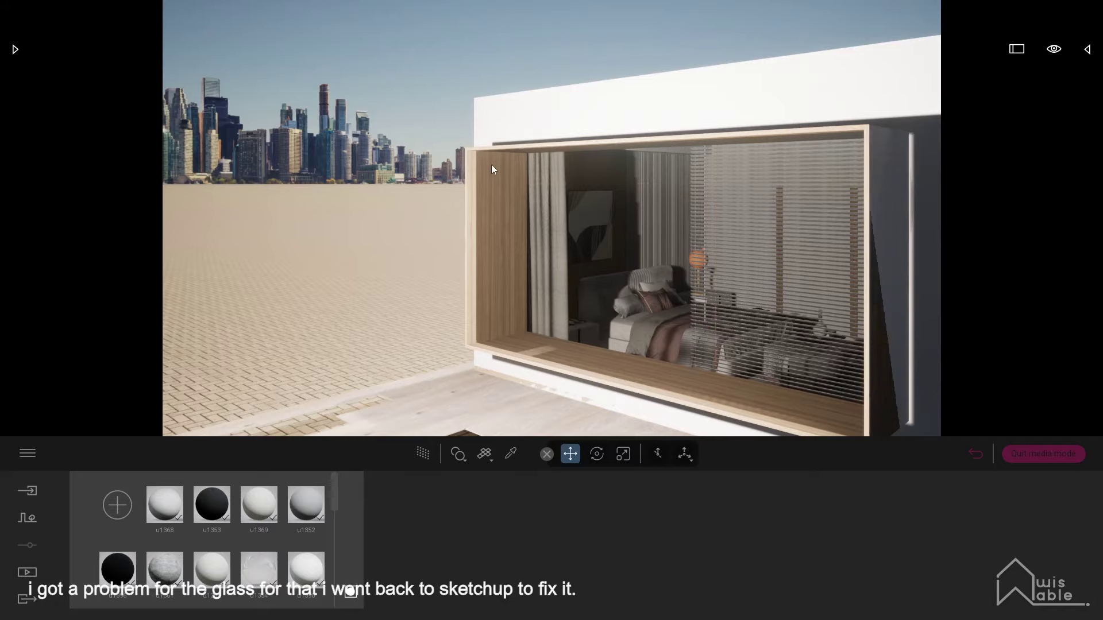
click(1087, 48)
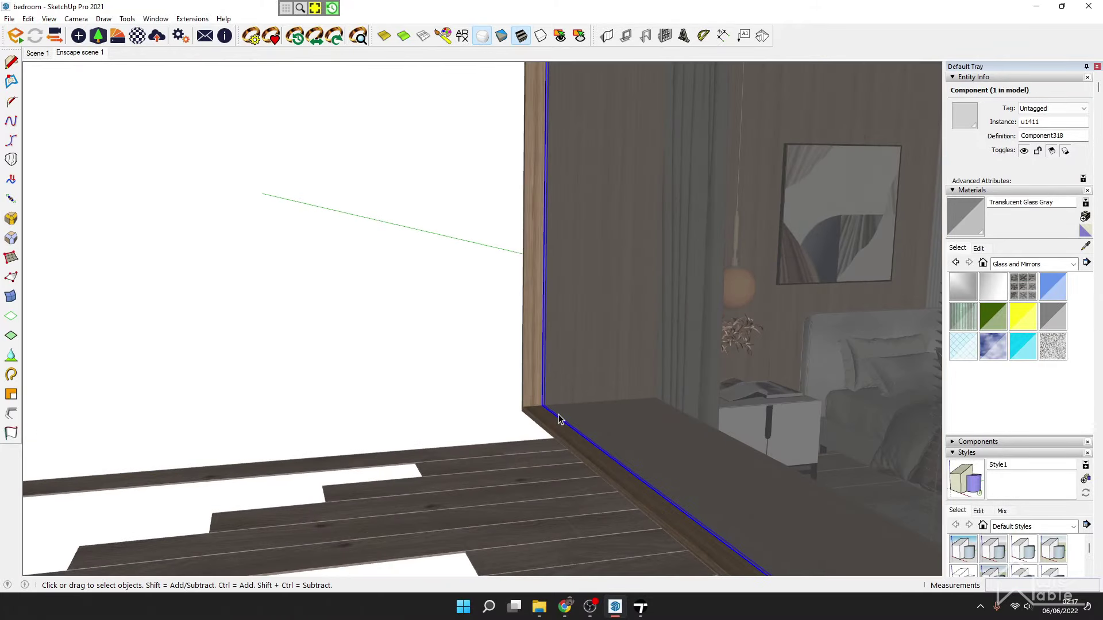
Move the glass panel in SketchUp from its corner to the window corner.
click(560, 419)
scroll(548, 418, up, 2)
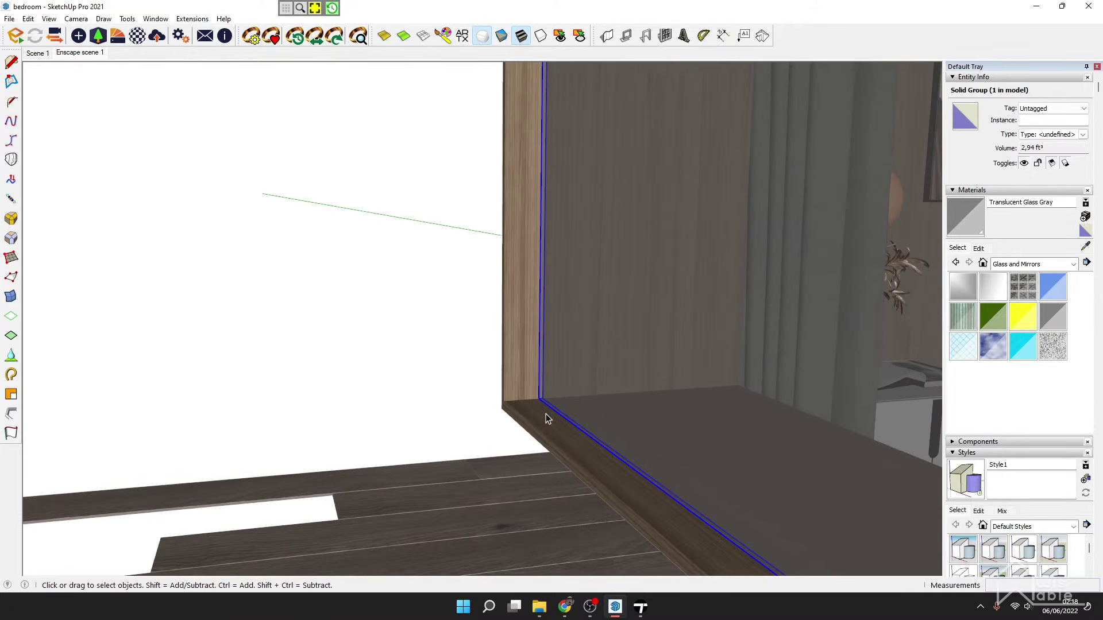
key(m)
click(537, 400)
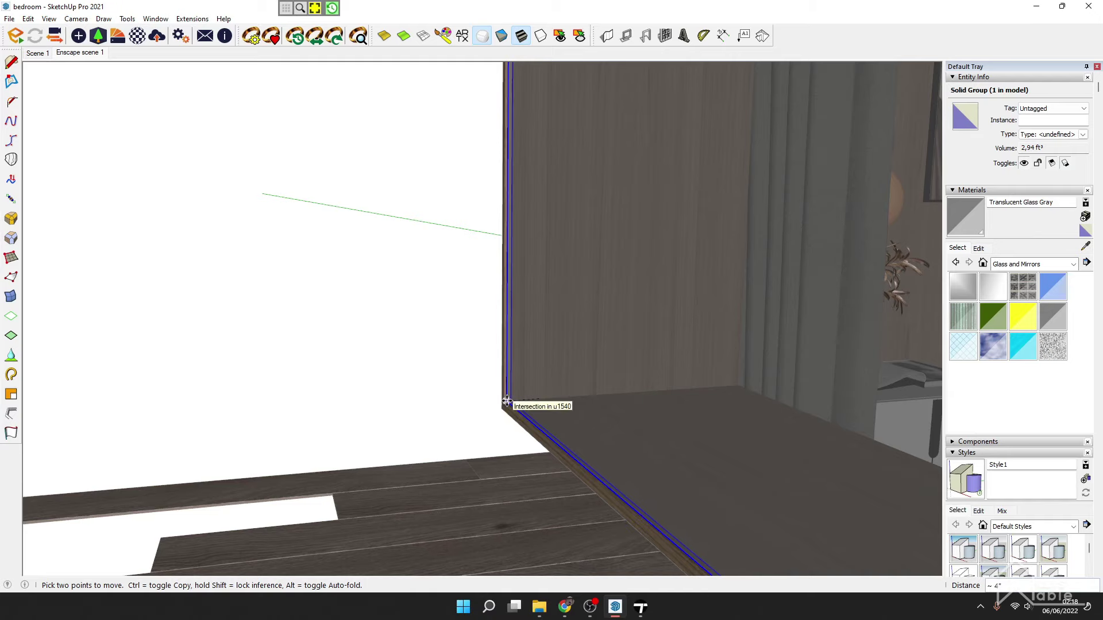
click(503, 391)
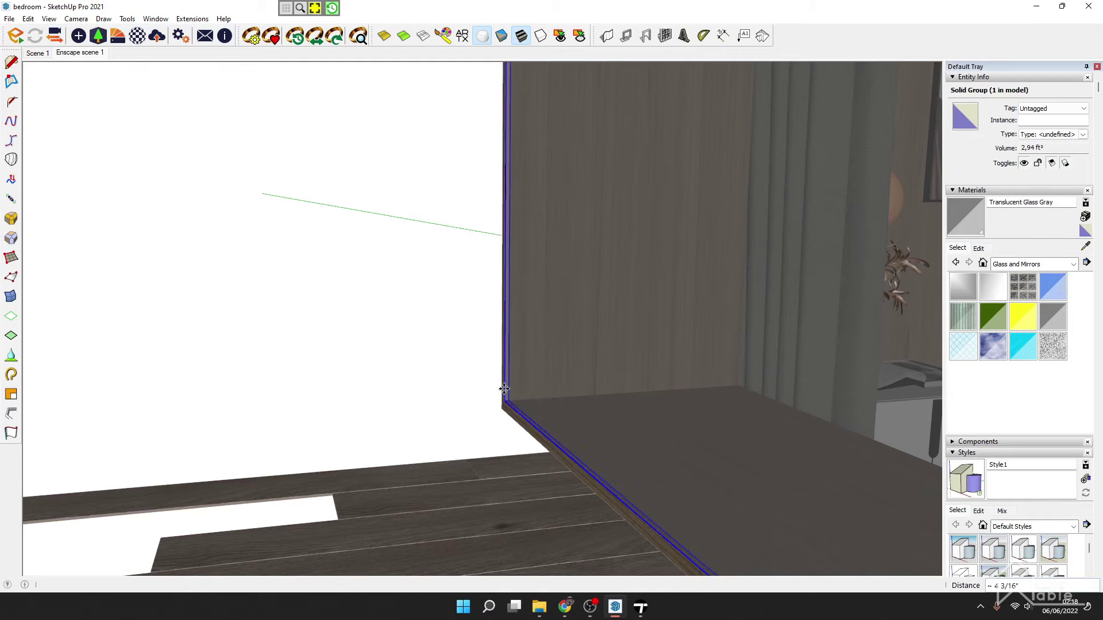
key(space)
Clear the selection and save the bedroom model.
scroll(430, 367, down, 1)
scroll(426, 363, down, 1)
click(426, 361)
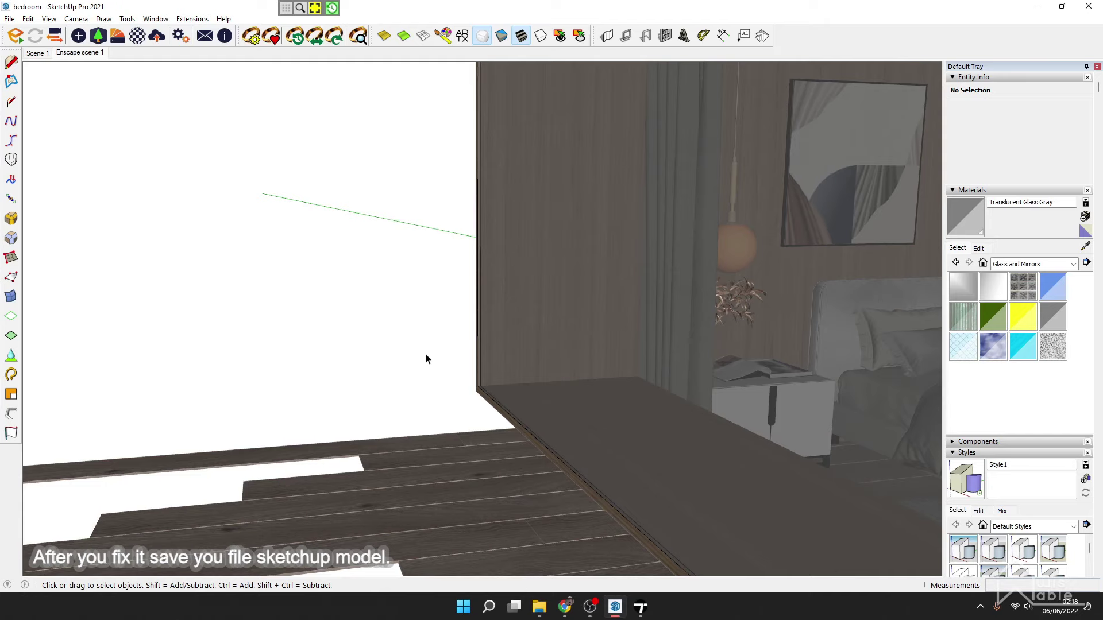
click(9, 18)
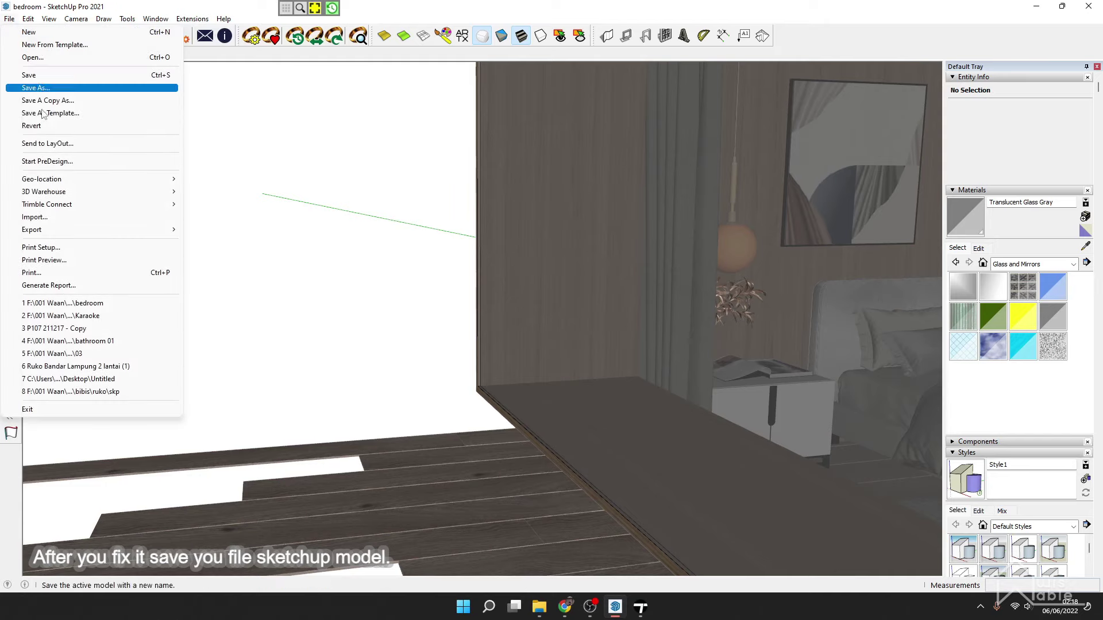
click(54, 75)
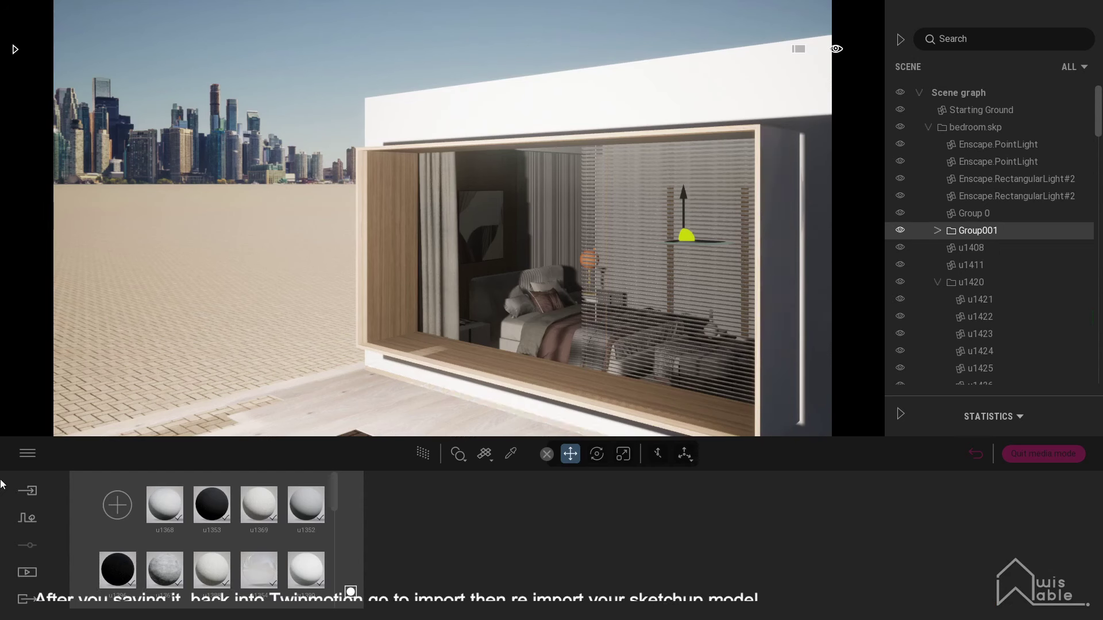
Reimport bedroom.skp from the Import panel to bring in the fixed glass.
click(28, 491)
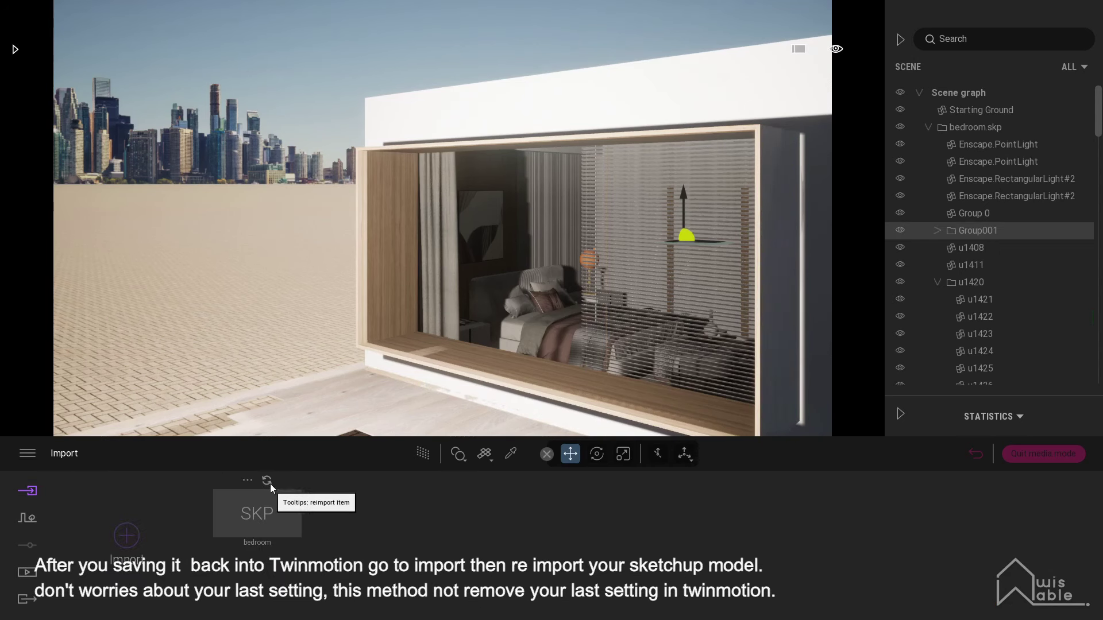
click(267, 480)
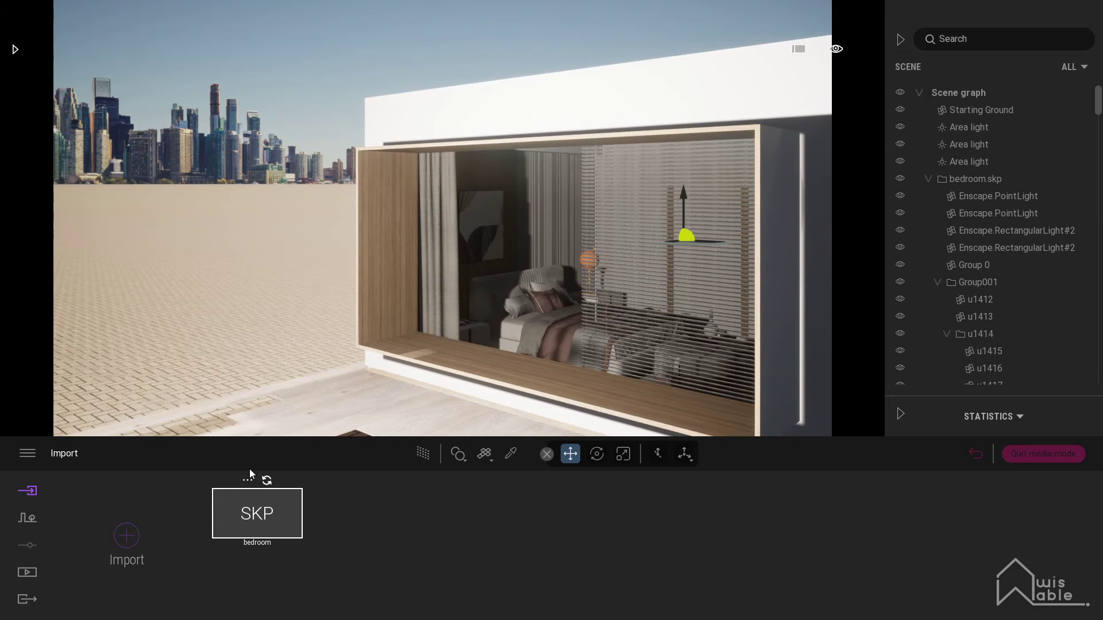
Return to the Image1 bedroom view, collapse bedroom.skp in the scene graph and start picking materials.
click(34, 573)
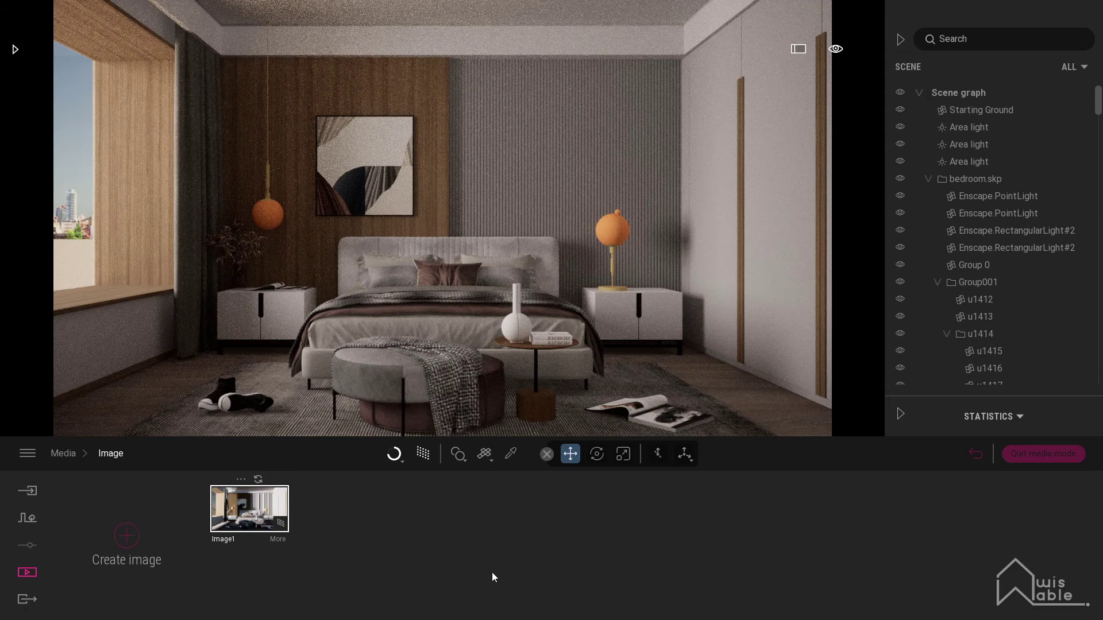
click(921, 95)
click(920, 93)
click(928, 178)
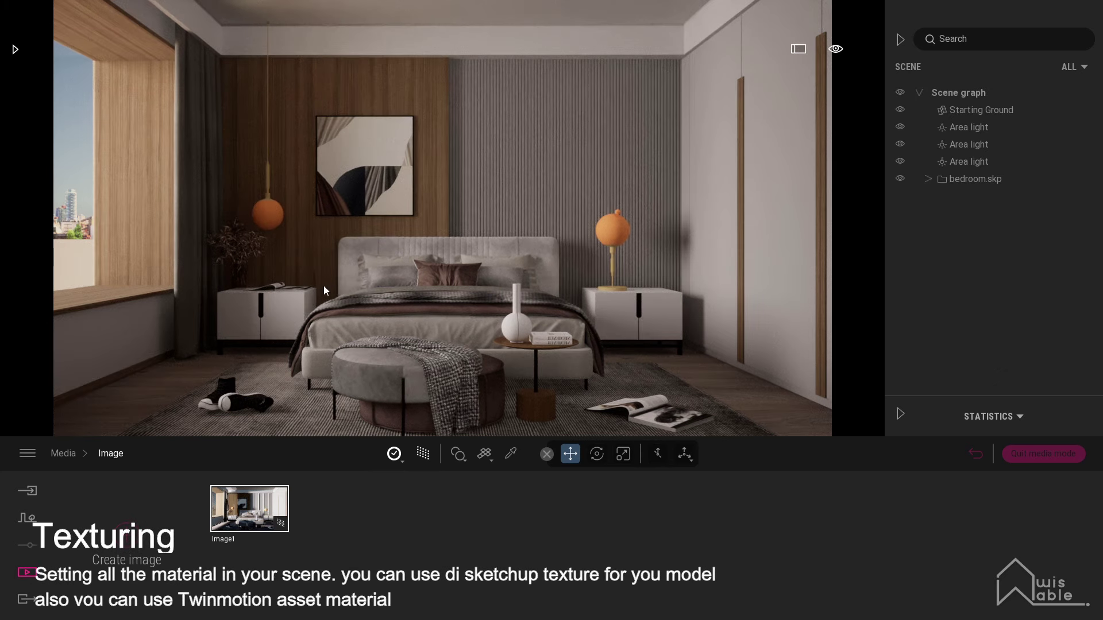
click(511, 453)
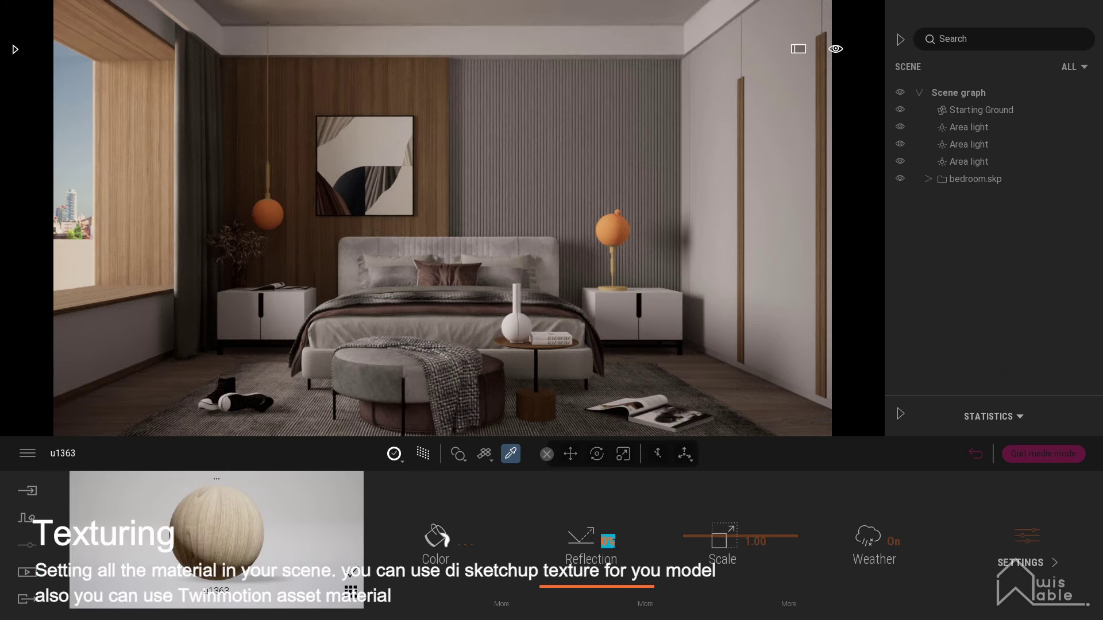
Set the white wall and nightstand materials to 65% reflection.
click(719, 205)
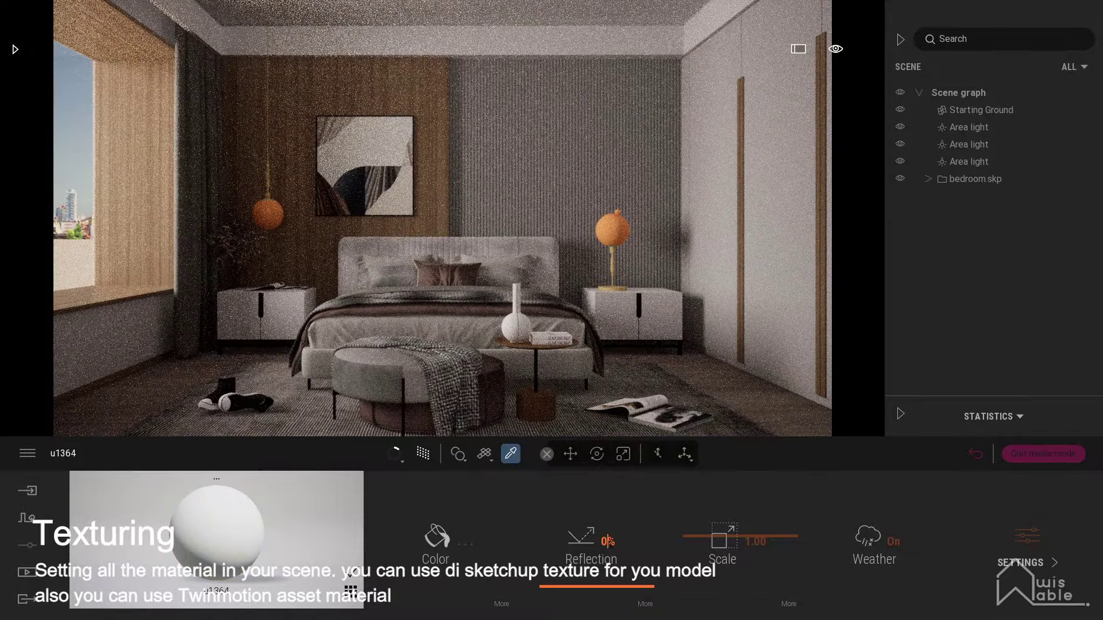
text(65)
key(Return)
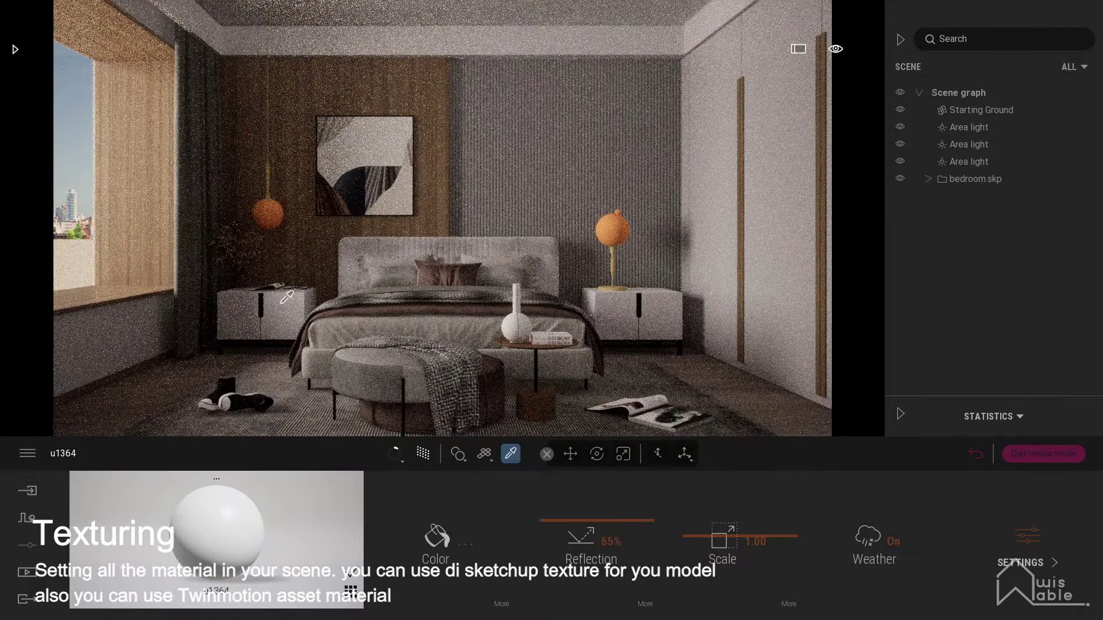
click(287, 297)
text(65)
key(Return)
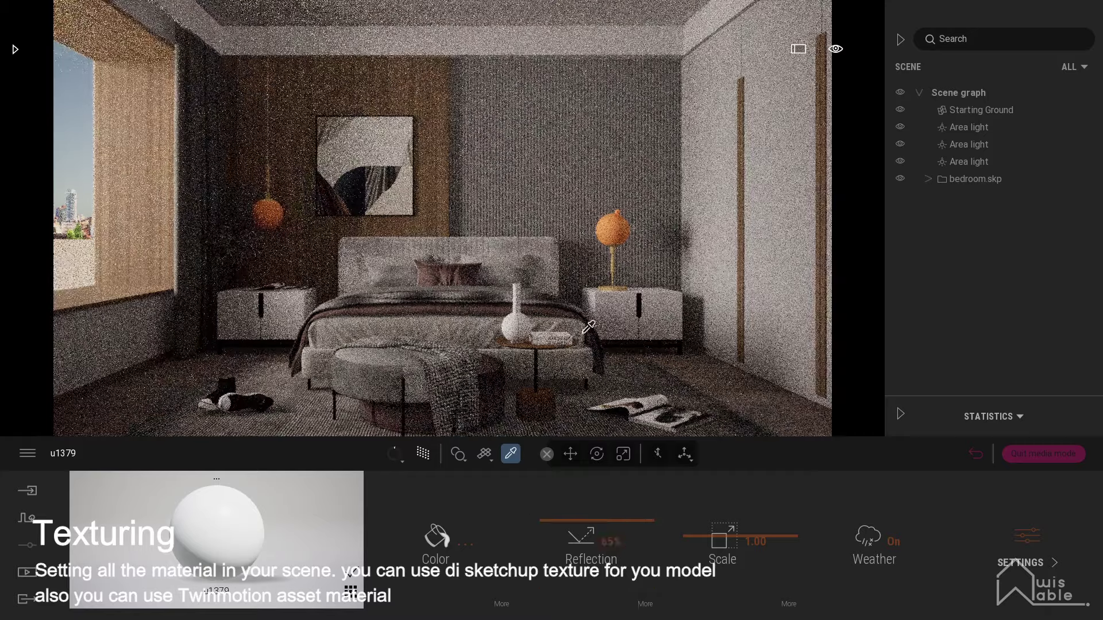
Set the grey wall material to 65% reflection and the painting's material to 80%.
click(616, 107)
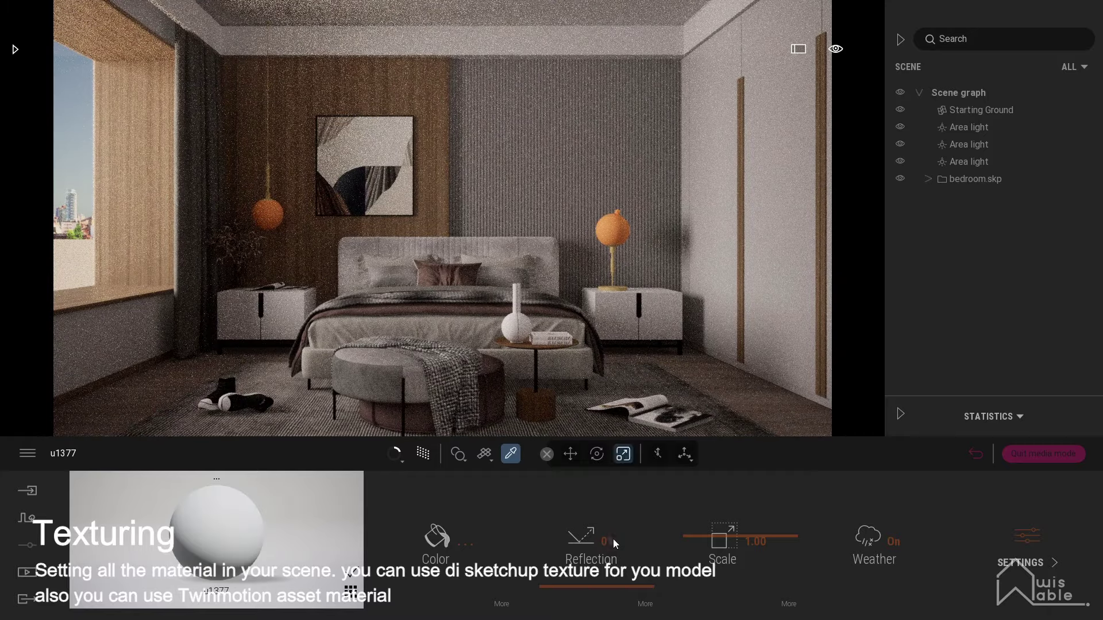
click(607, 542)
text(65)
key(Return)
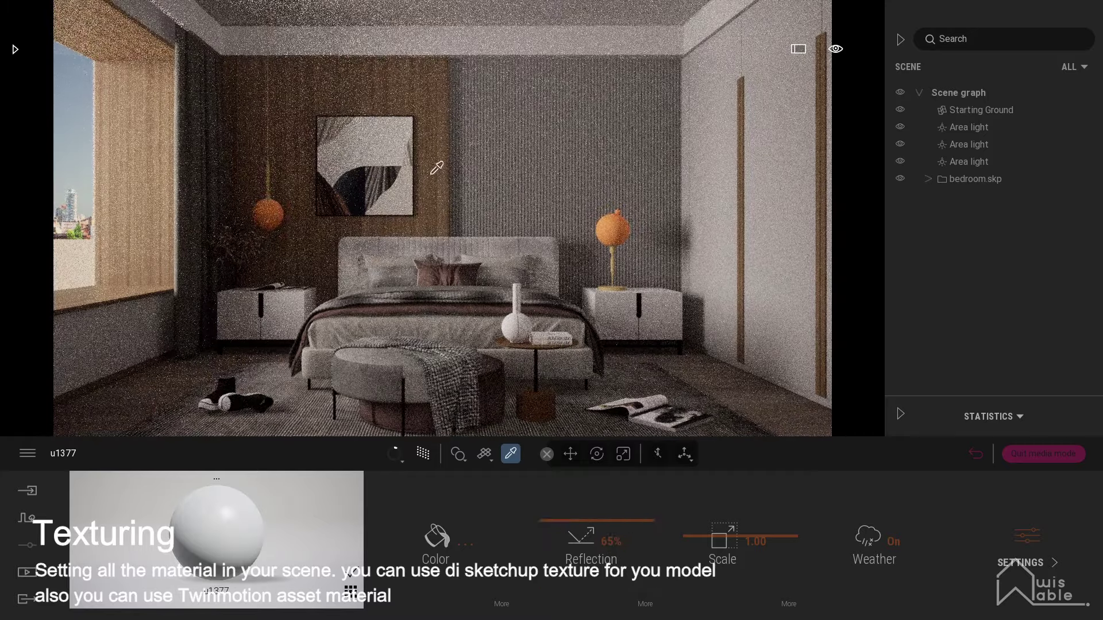
click(396, 161)
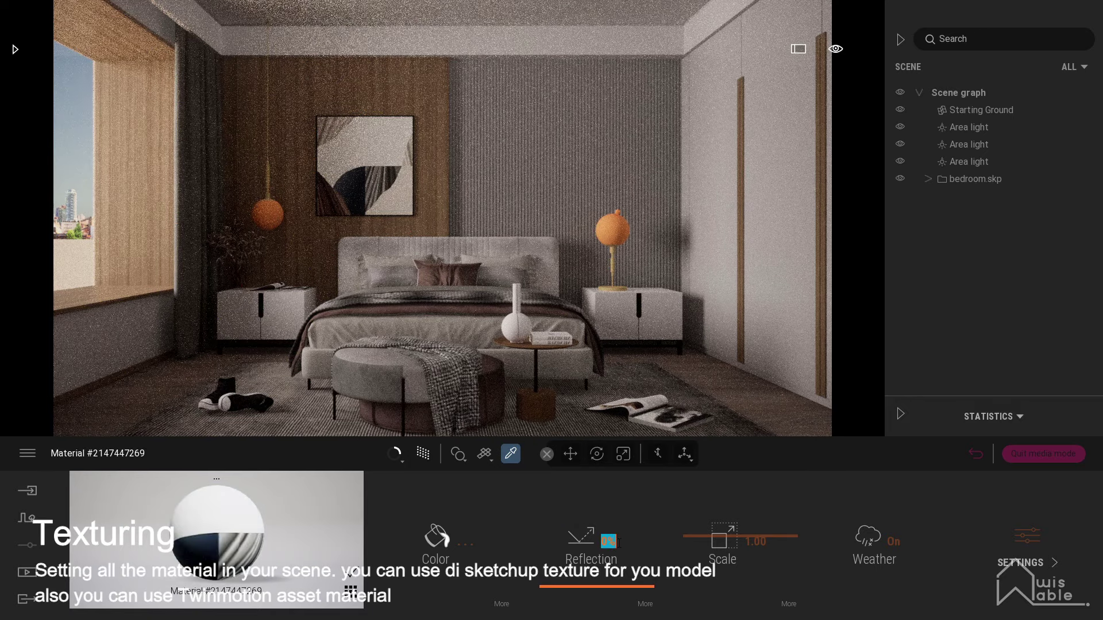
text(80)
key(Return)
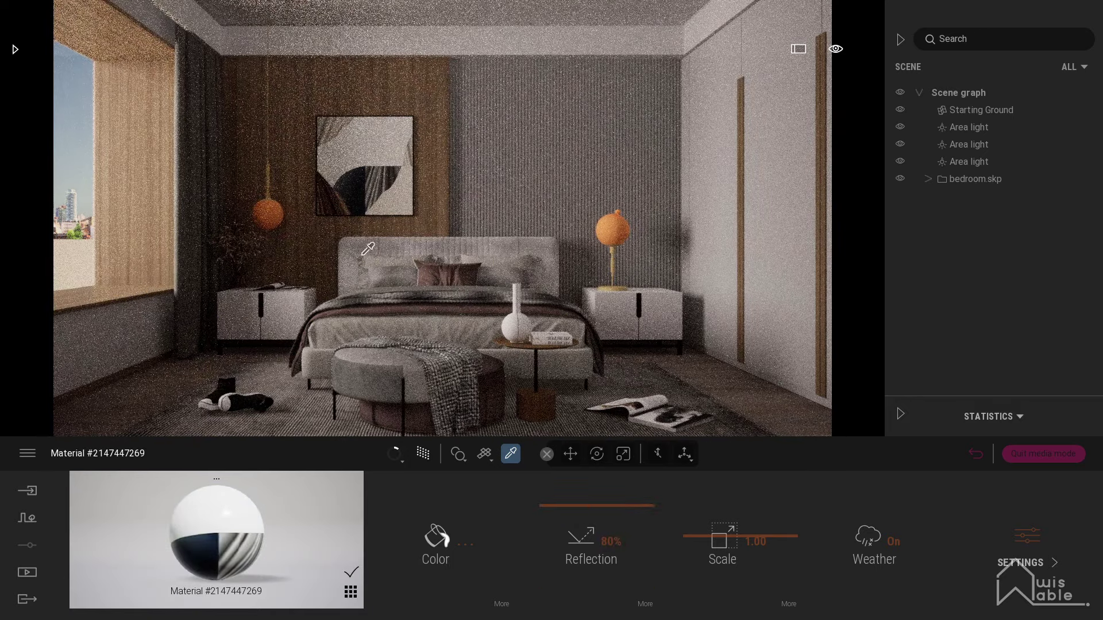
Change the orange lamp-globe material's colour to yellow.
click(270, 204)
click(451, 545)
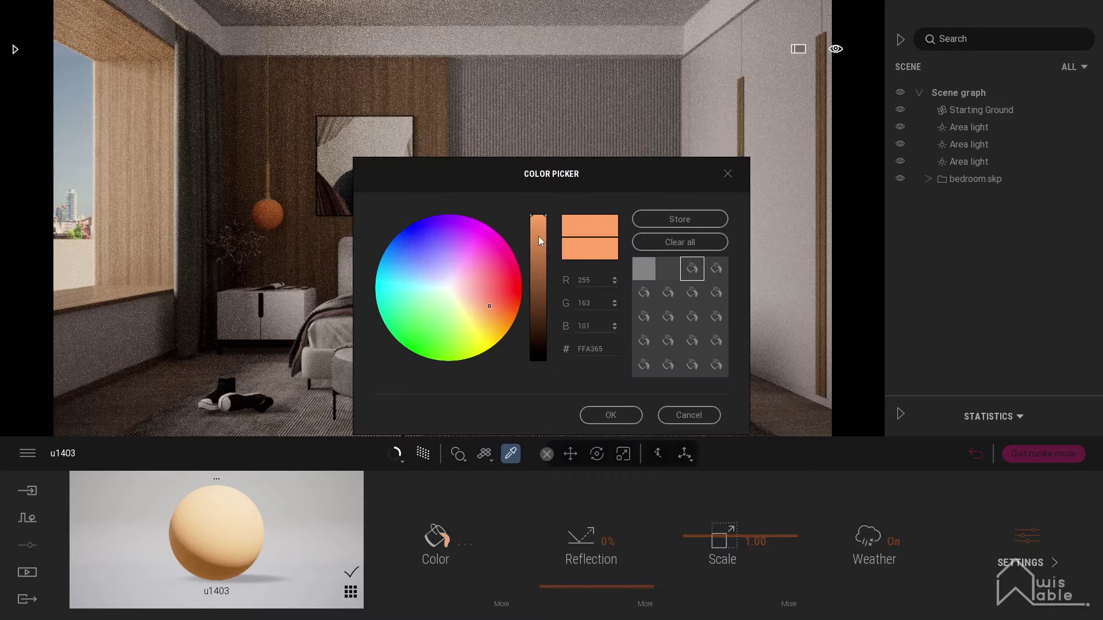
click(469, 315)
click(635, 415)
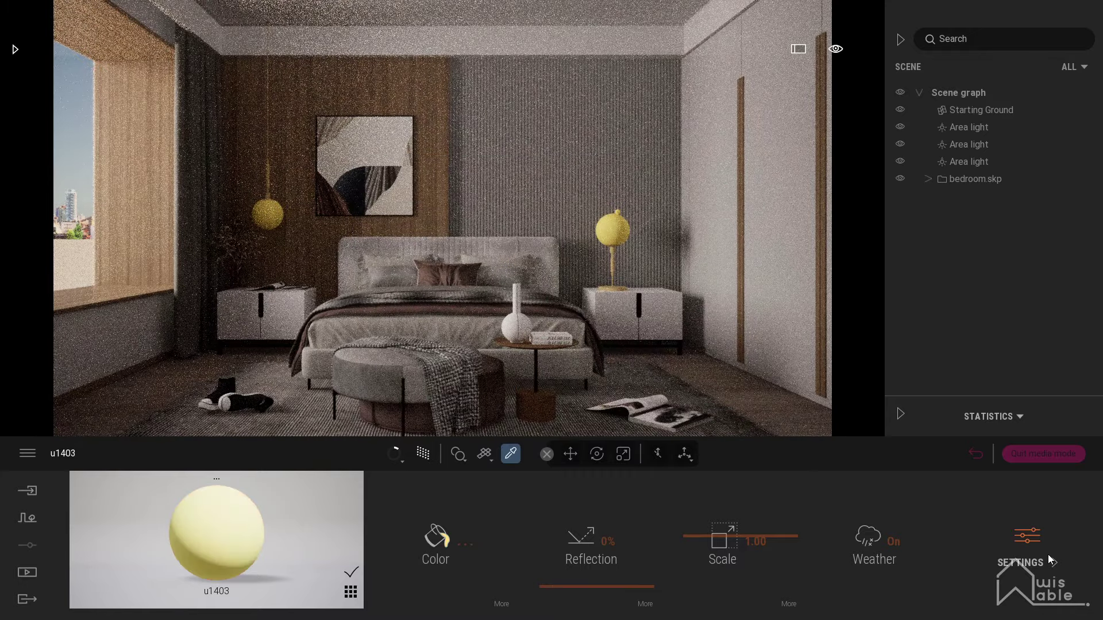
Enable Glow on the lamp material with a 3500K temperature.
click(1009, 558)
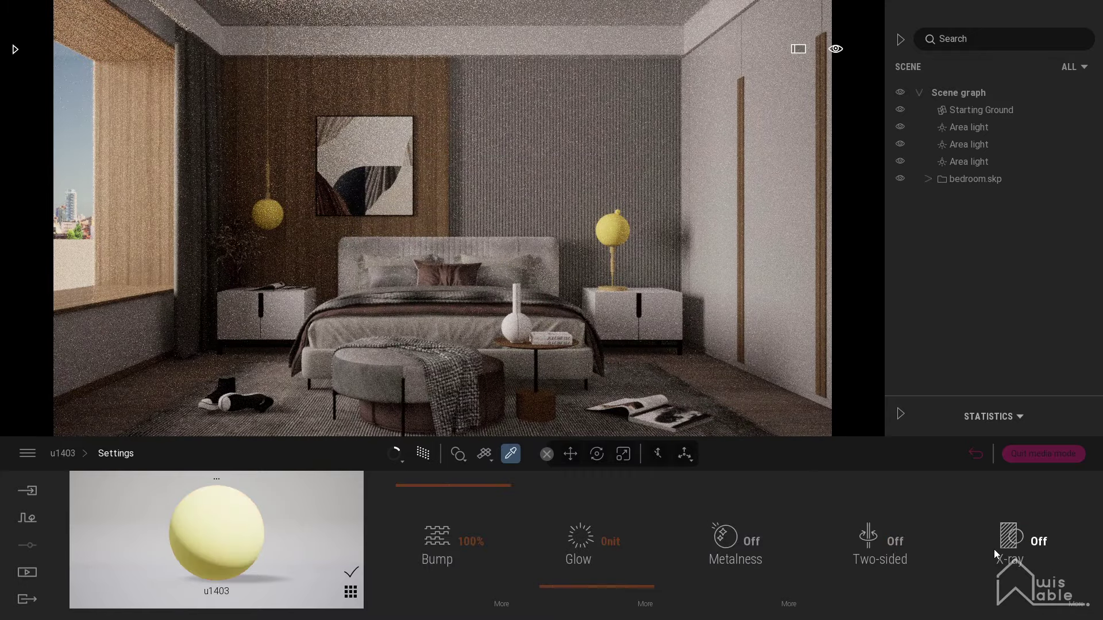
click(616, 540)
click(643, 603)
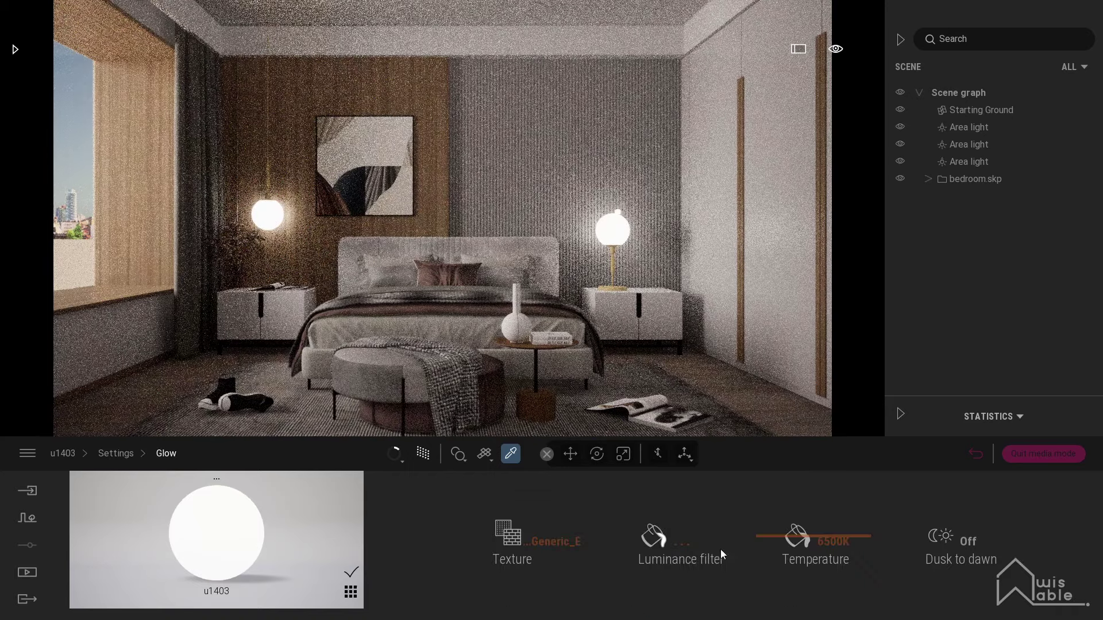
click(815, 543)
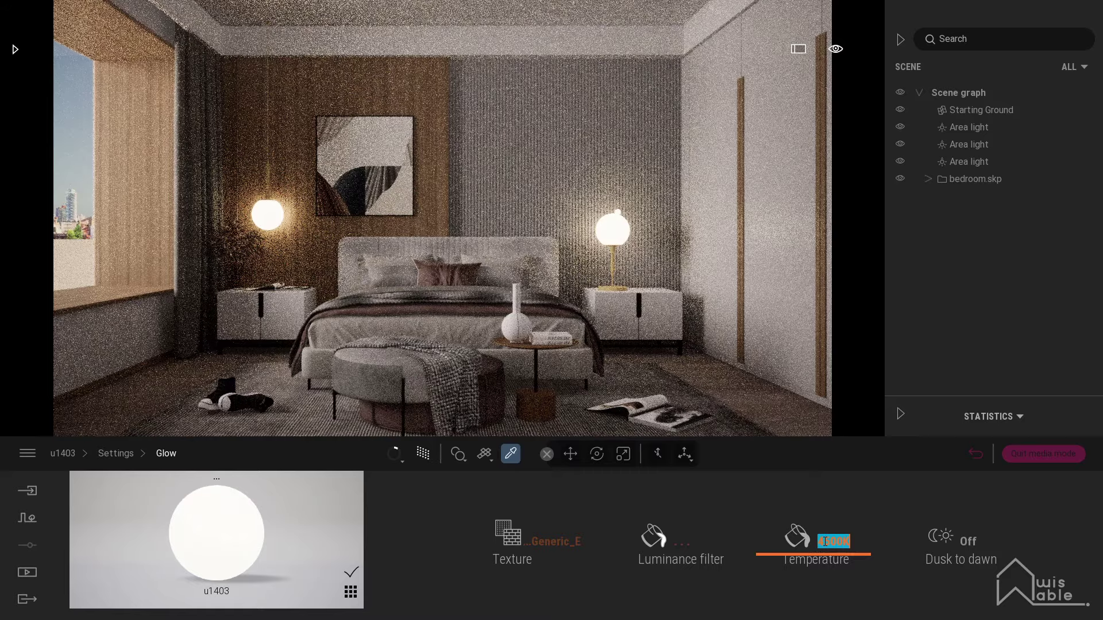
click(824, 541)
text(3)
key(Return)
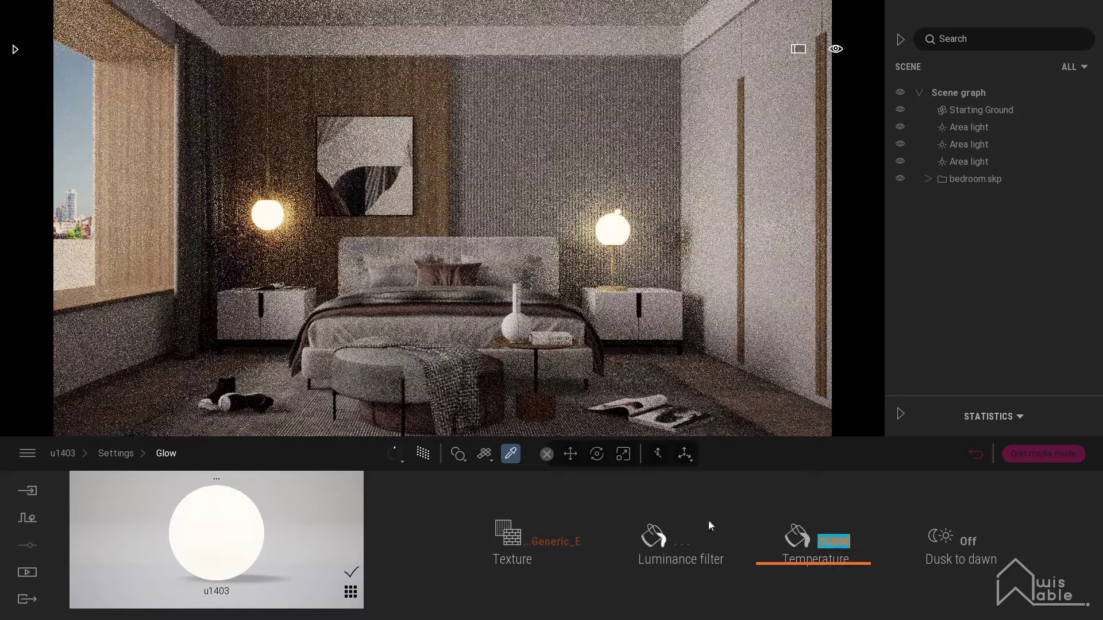
Recommit the 3500K glow settings, then pick up the ottoman's Color B07 material.
click(127, 460)
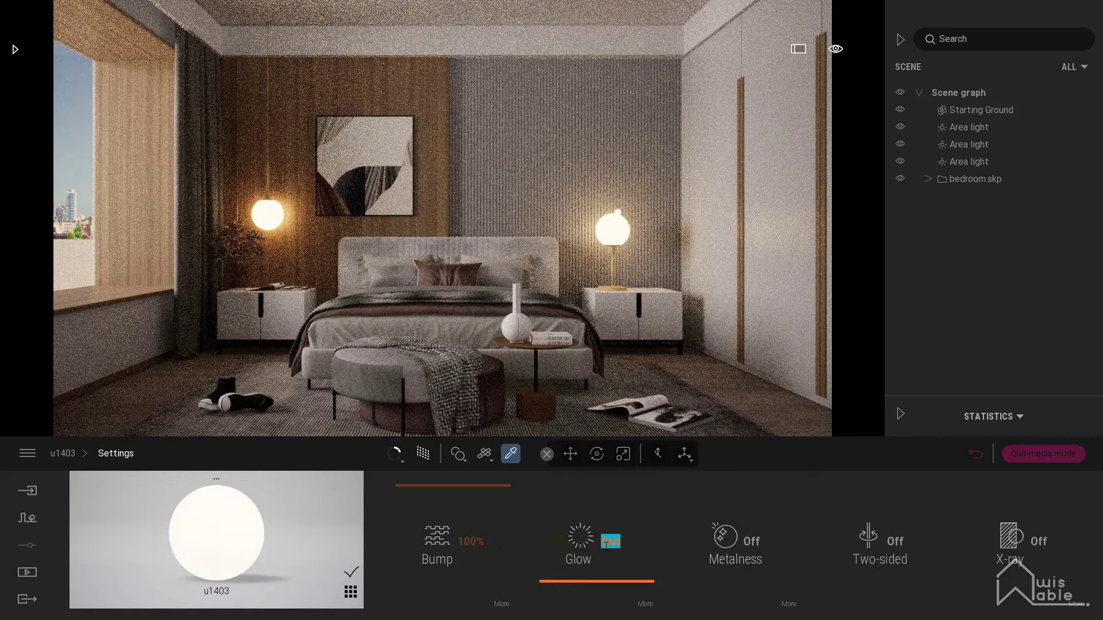
key(Return)
key(Return)
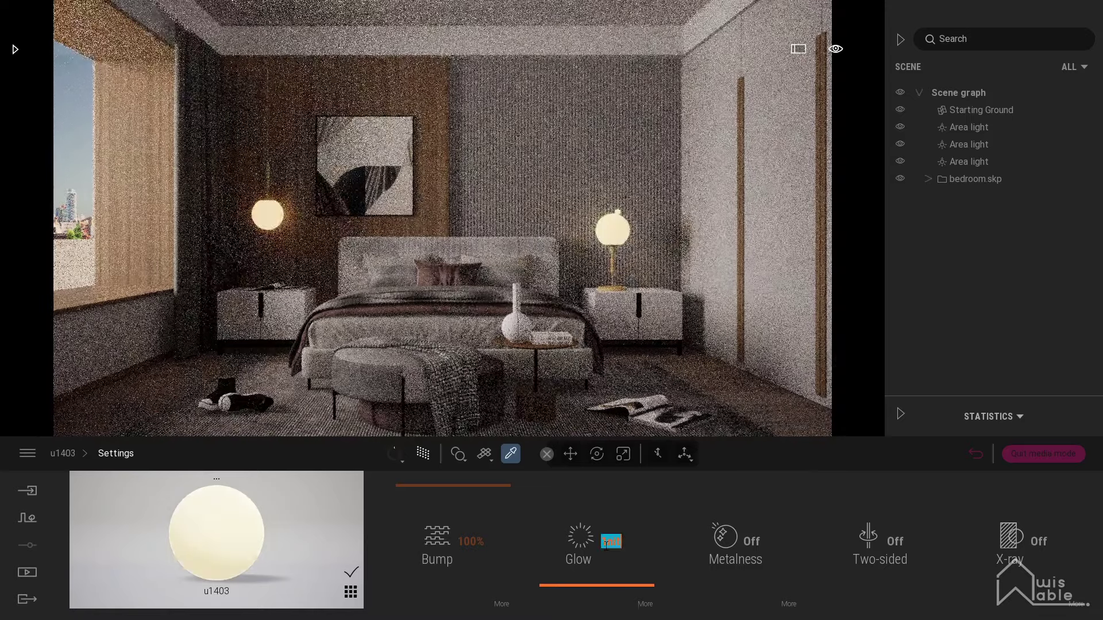
click(646, 603)
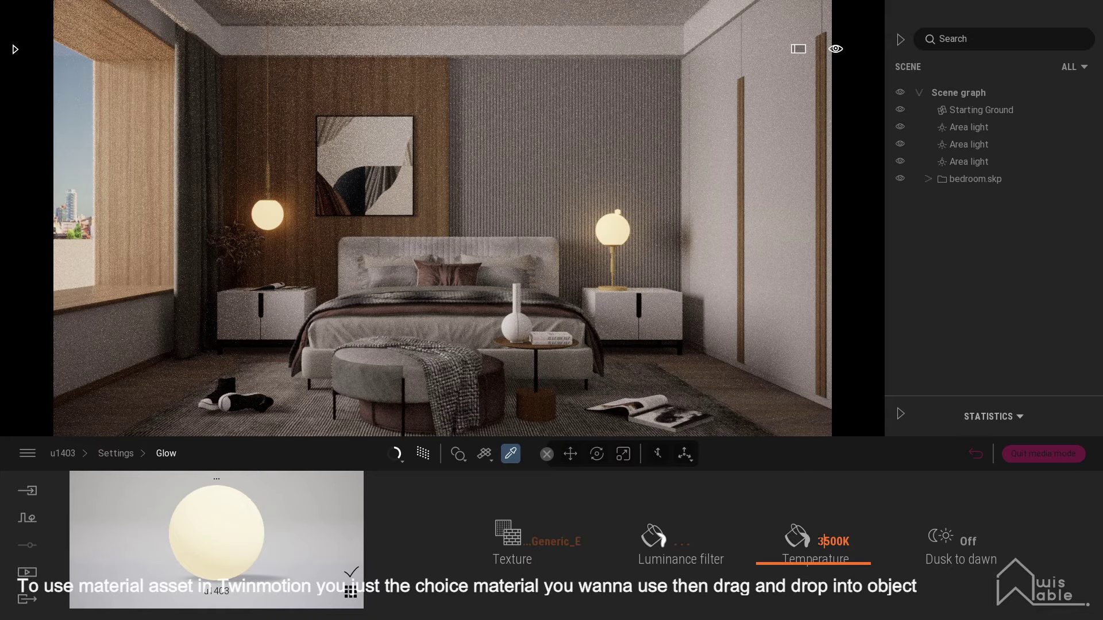
key(Return)
click(99, 454)
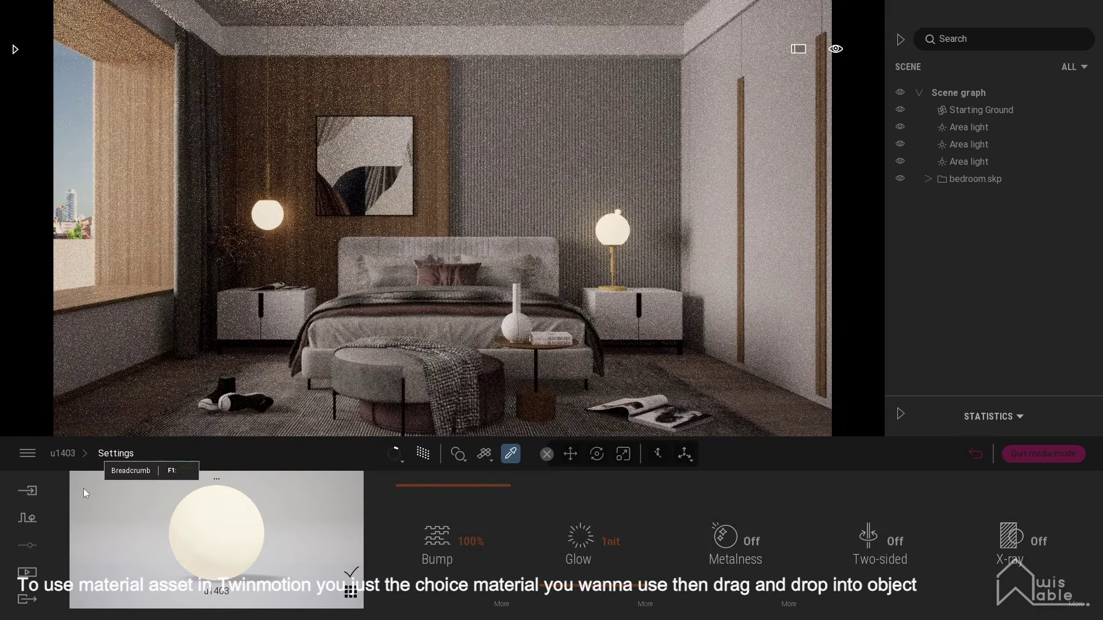
click(356, 369)
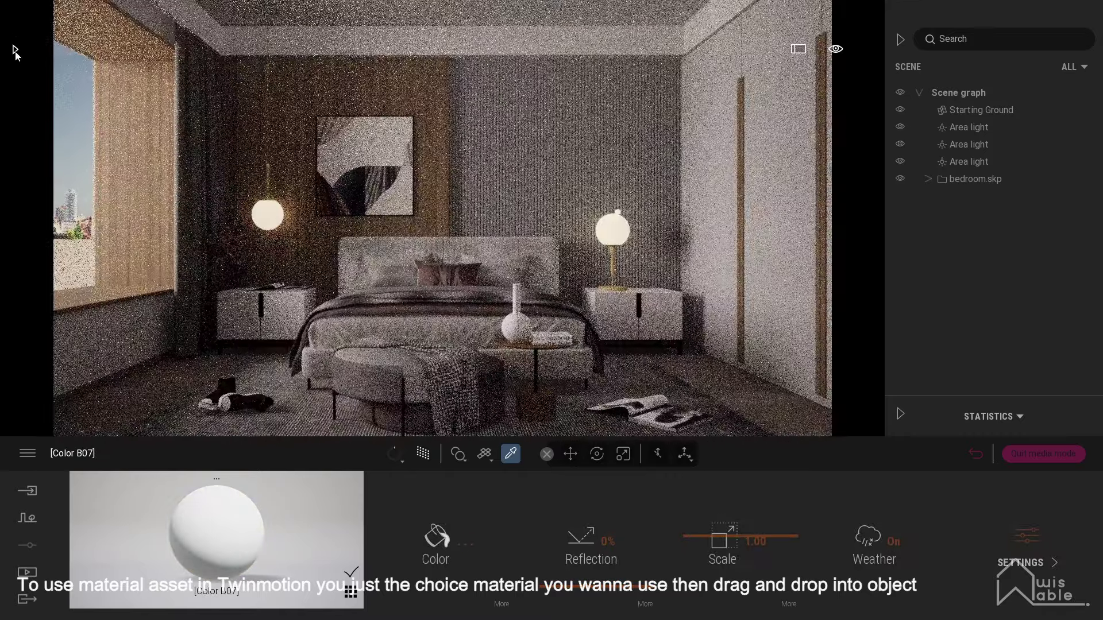
Drag Bare concrete 01 from Materials > Concrete onto the former Color B07 surface.
click(15, 49)
click(16, 69)
click(67, 218)
mouse_move(61, 118)
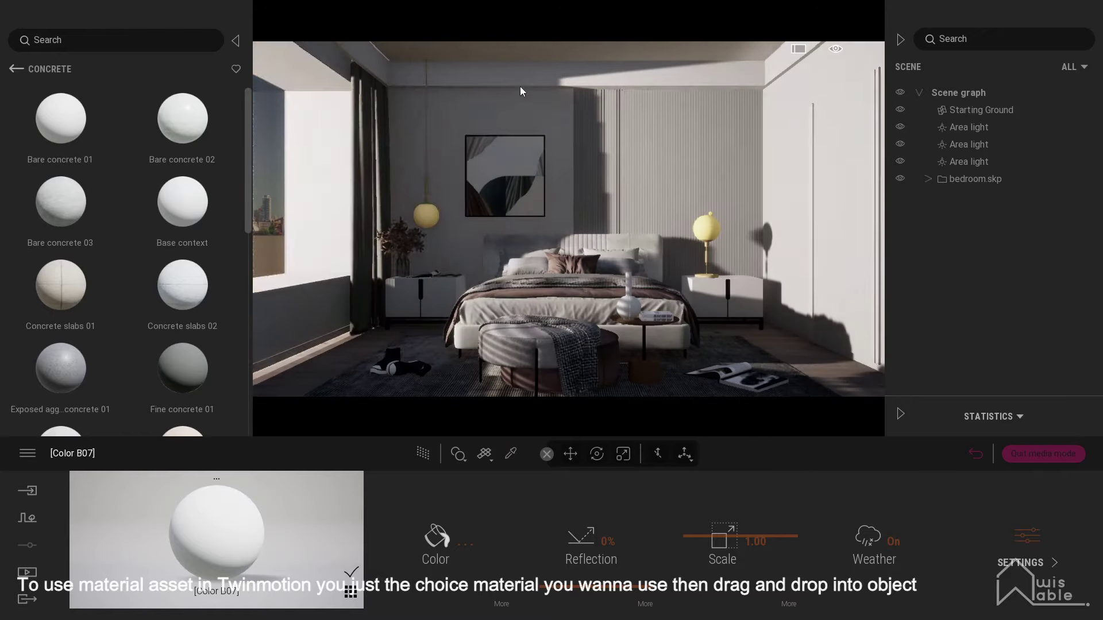
drag(527, 70, 622, 212)
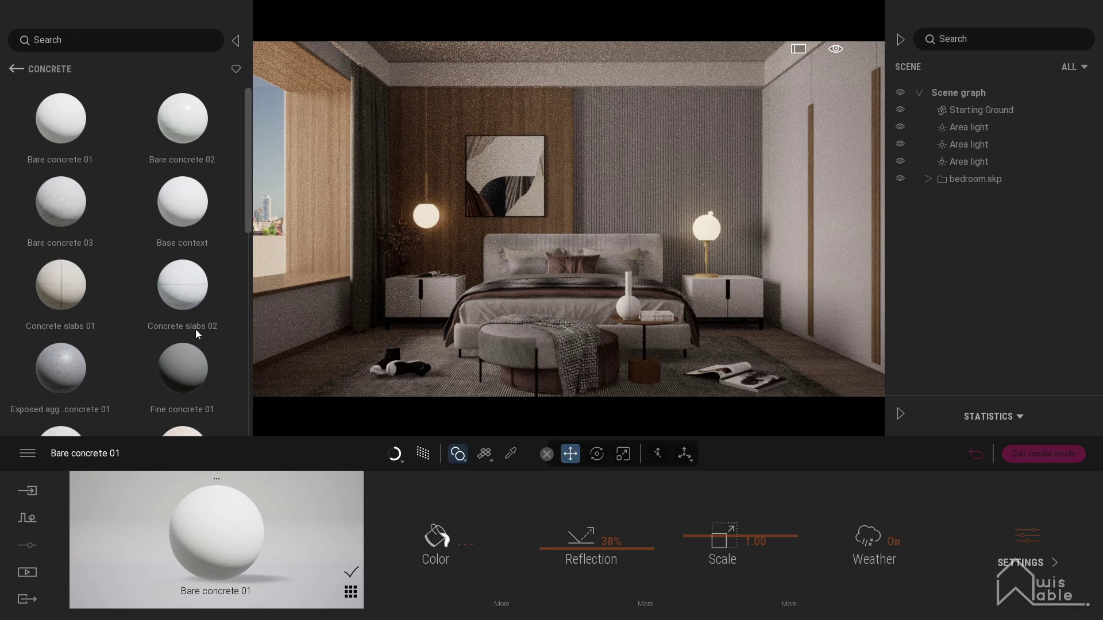
Open the Fabric material category and browse through its swatches.
click(9, 69)
scroll(98, 298, down, 1)
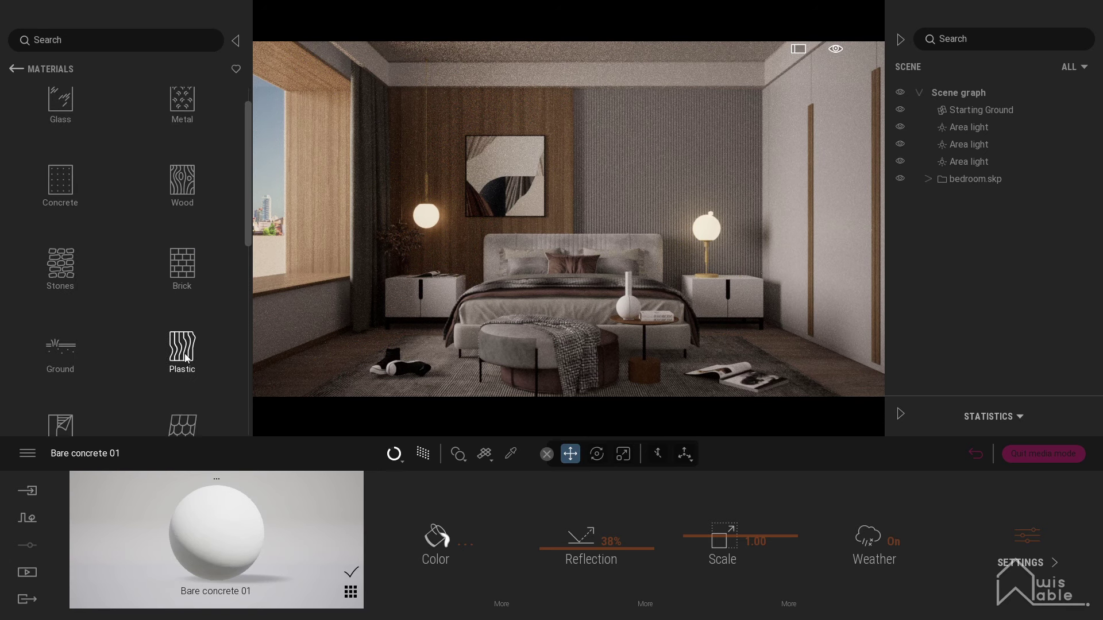
scroll(167, 319, down, 1)
scroll(173, 312, down, 2)
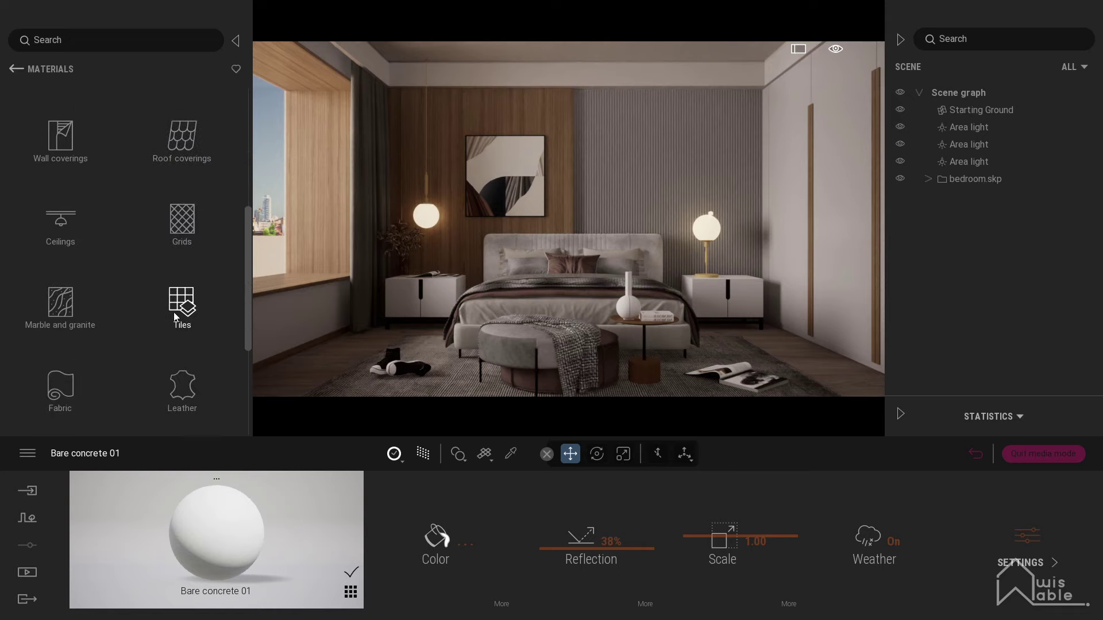
click(53, 396)
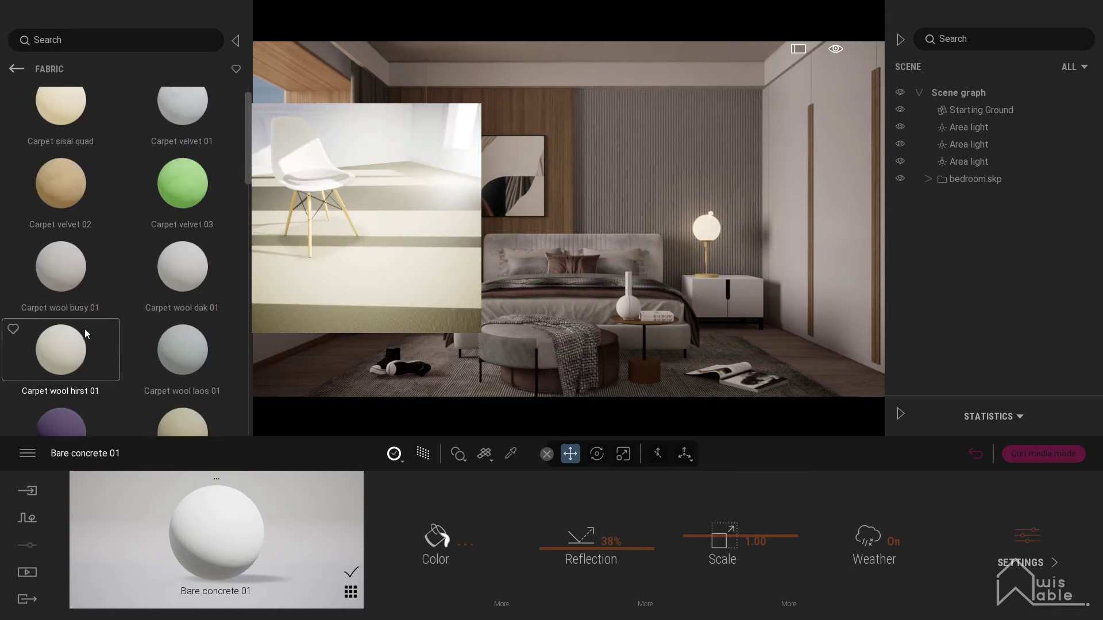
scroll(86, 336, down, 1)
scroll(148, 300, down, 2)
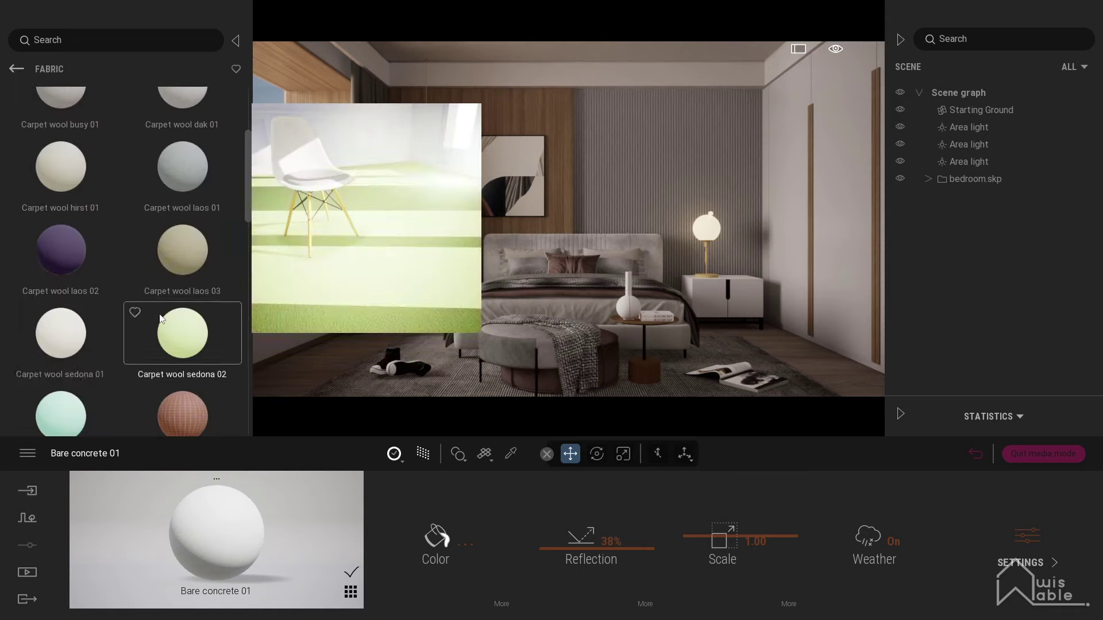
scroll(97, 328, down, 1)
scroll(109, 325, down, 1)
scroll(123, 327, down, 1)
scroll(123, 326, down, 2)
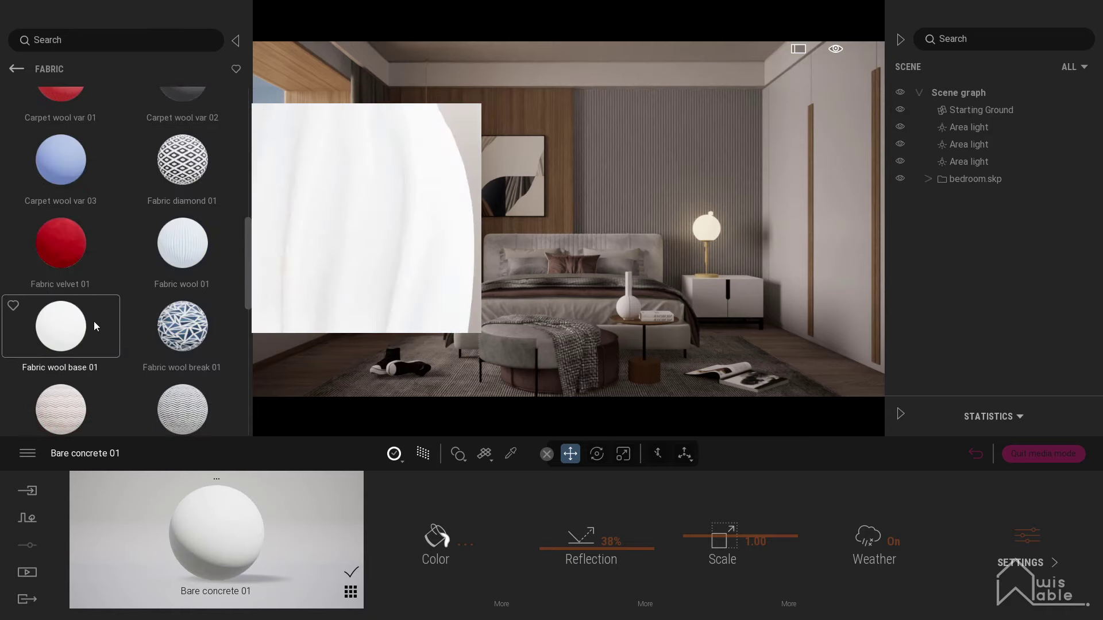
scroll(83, 298, down, 1)
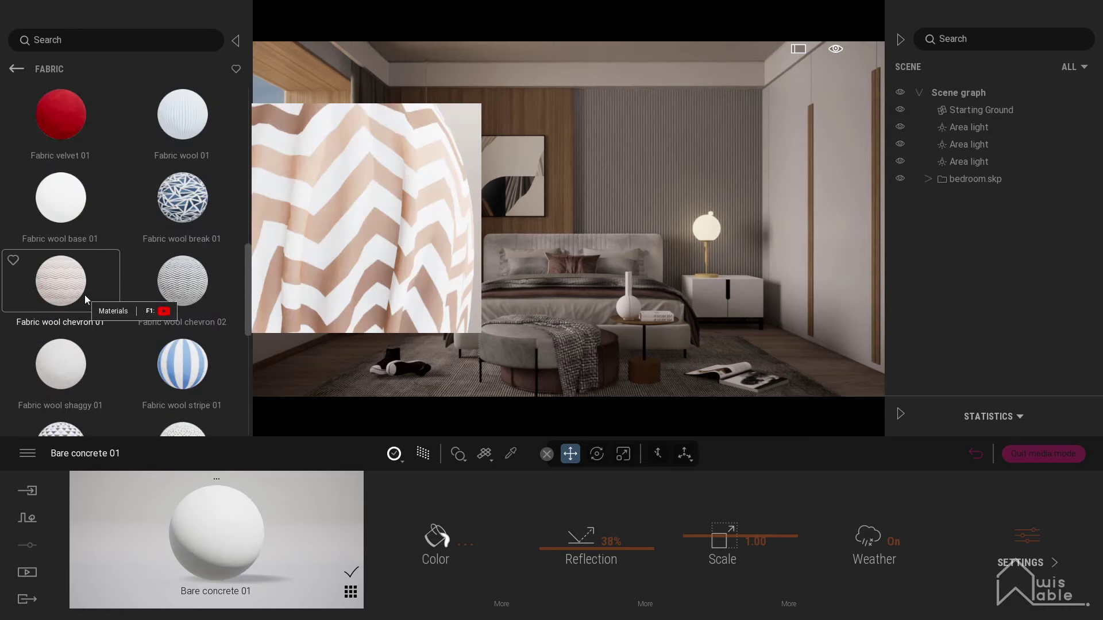
scroll(74, 351, down, 1)
scroll(76, 339, down, 2)
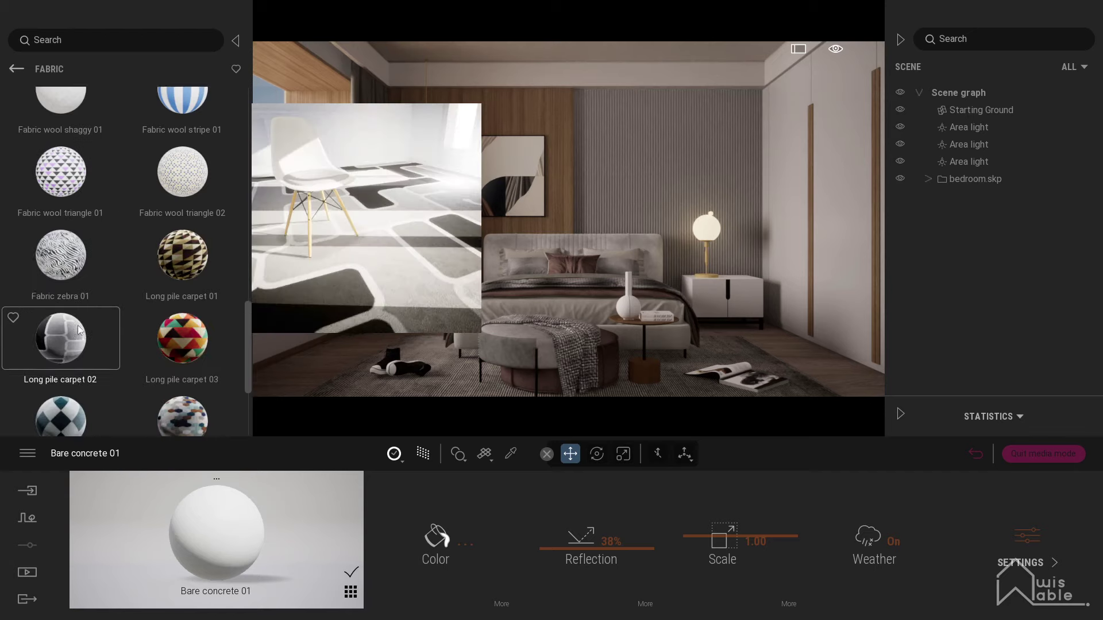
scroll(80, 324, down, 2)
scroll(81, 319, up, 4)
scroll(80, 318, up, 3)
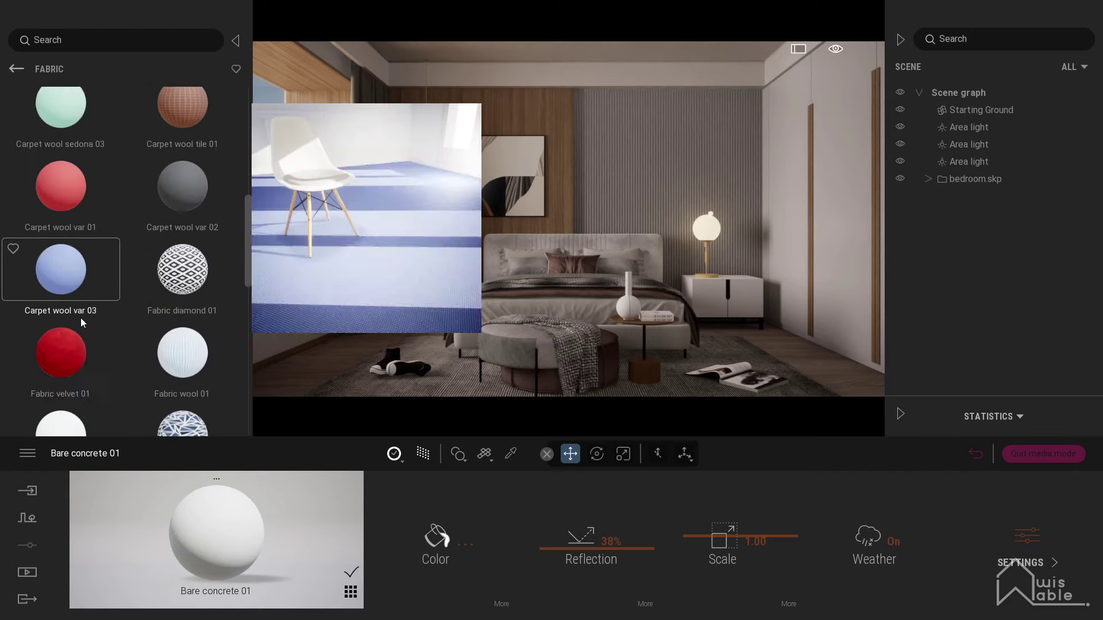
scroll(197, 298, up, 1)
scroll(195, 282, up, 3)
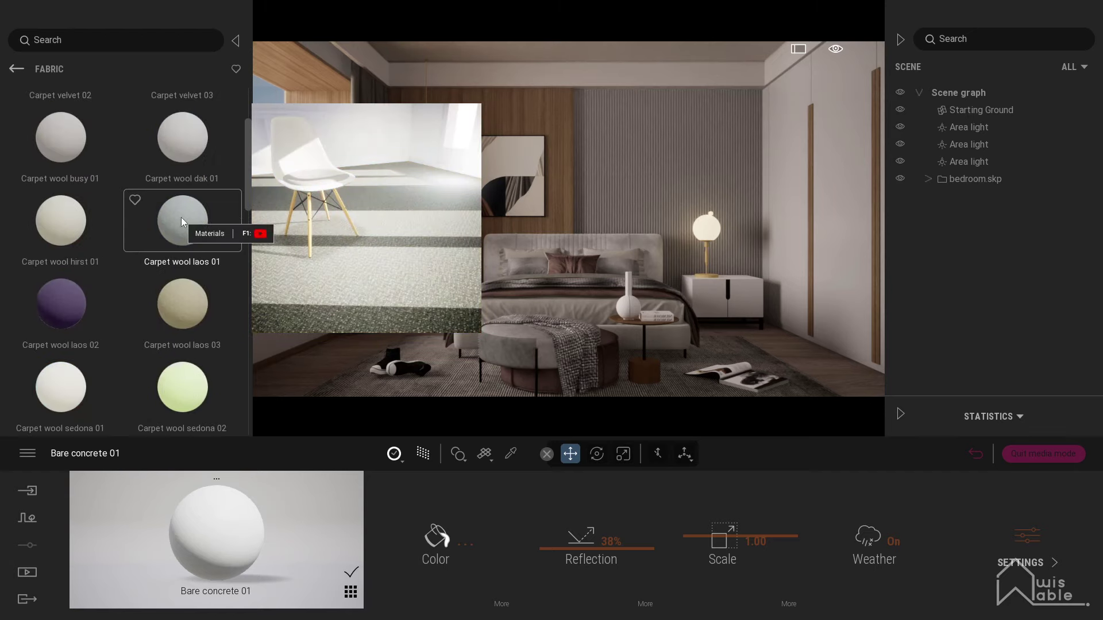
Pick the bed's material, frame the bed with F and enable path-traced rendering.
click(533, 295)
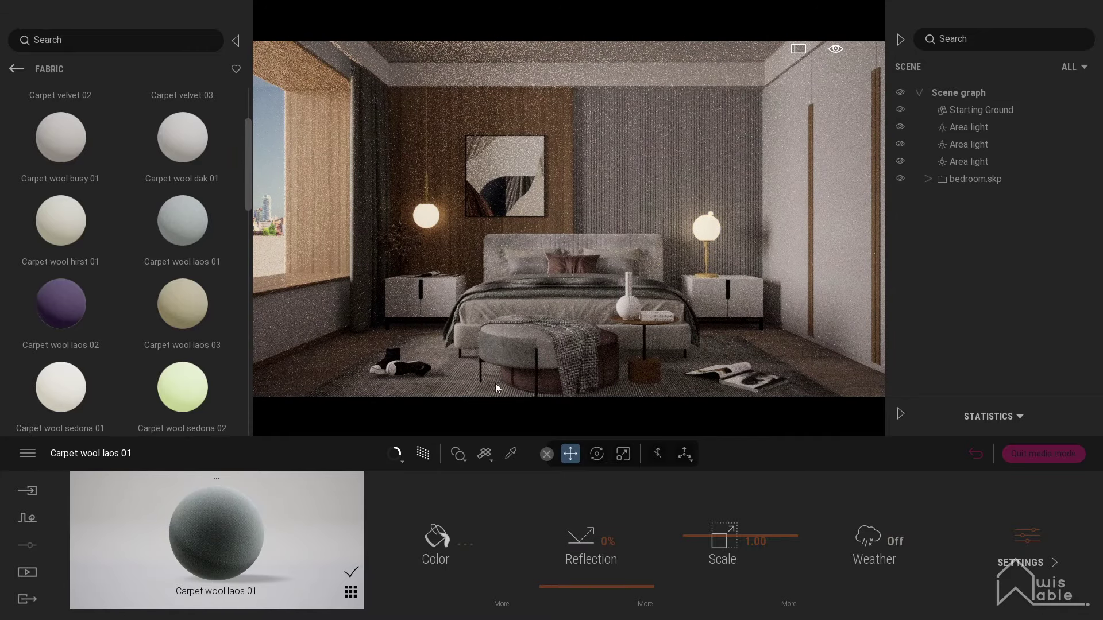
key(f)
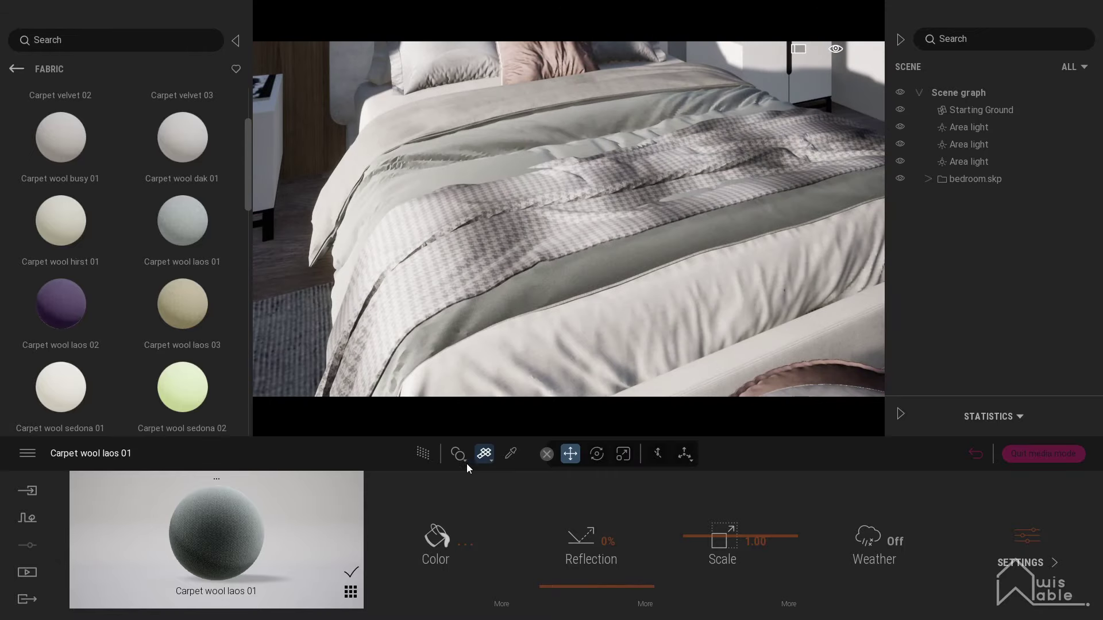
click(424, 459)
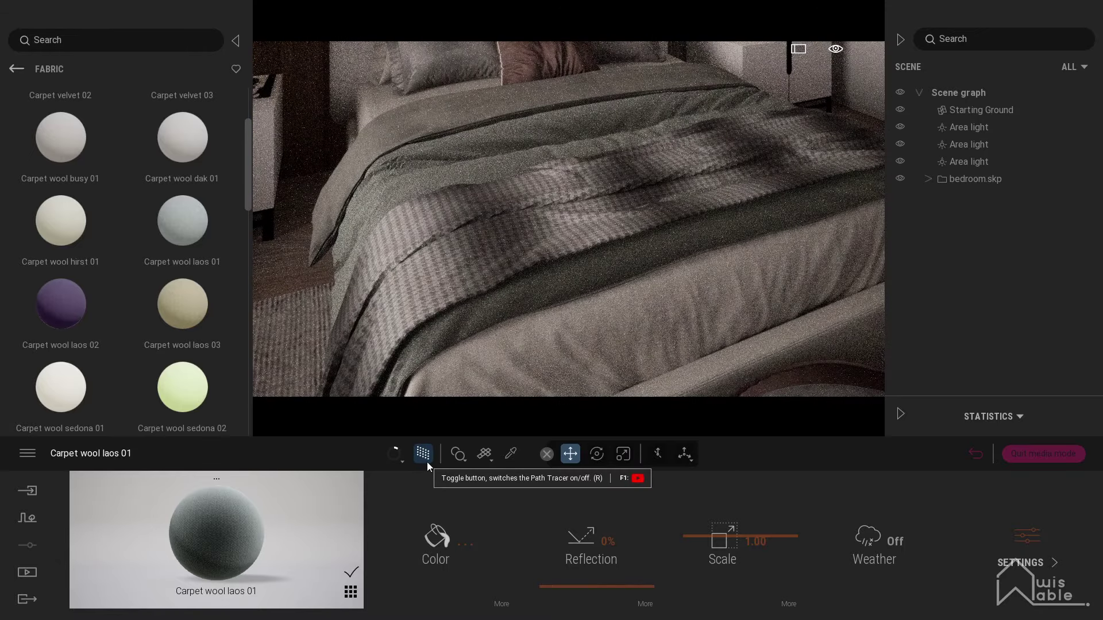
Apply Fabric diamond 01 from the Fabric library to the bed throw.
scroll(109, 276, down, 1)
scroll(117, 289, down, 2)
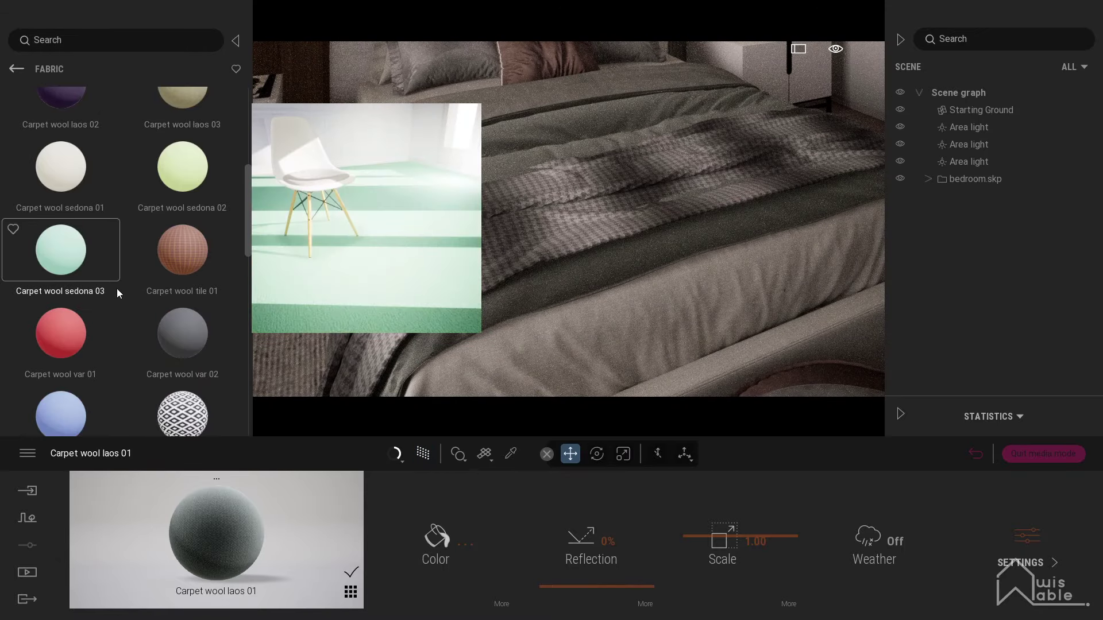
scroll(116, 288, down, 2)
scroll(117, 289, down, 3)
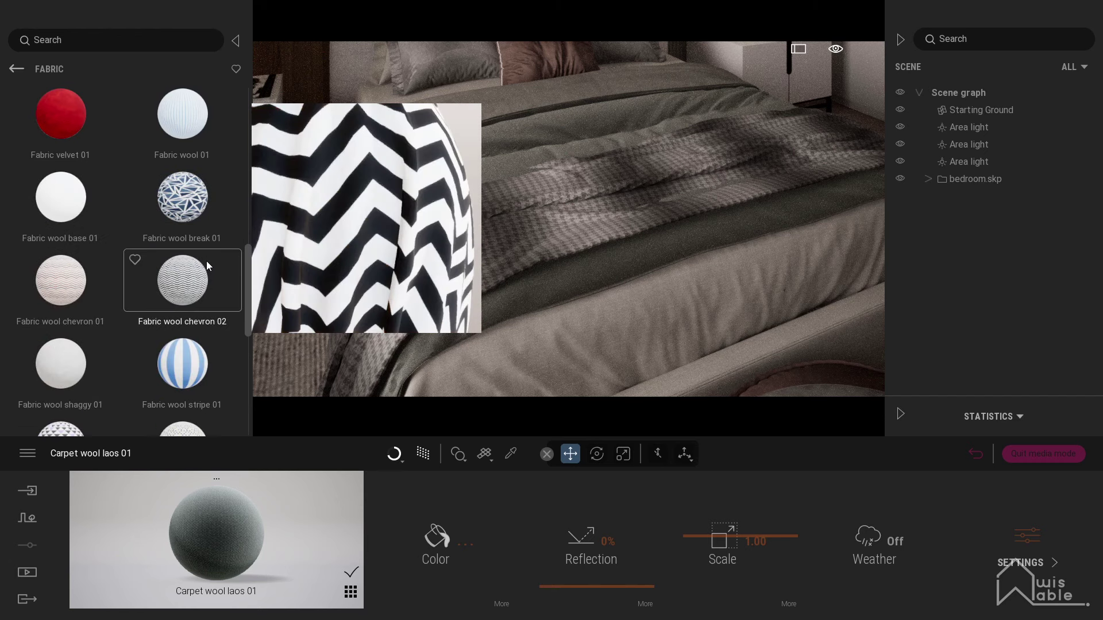
scroll(88, 229, down, 1)
scroll(78, 274, down, 1)
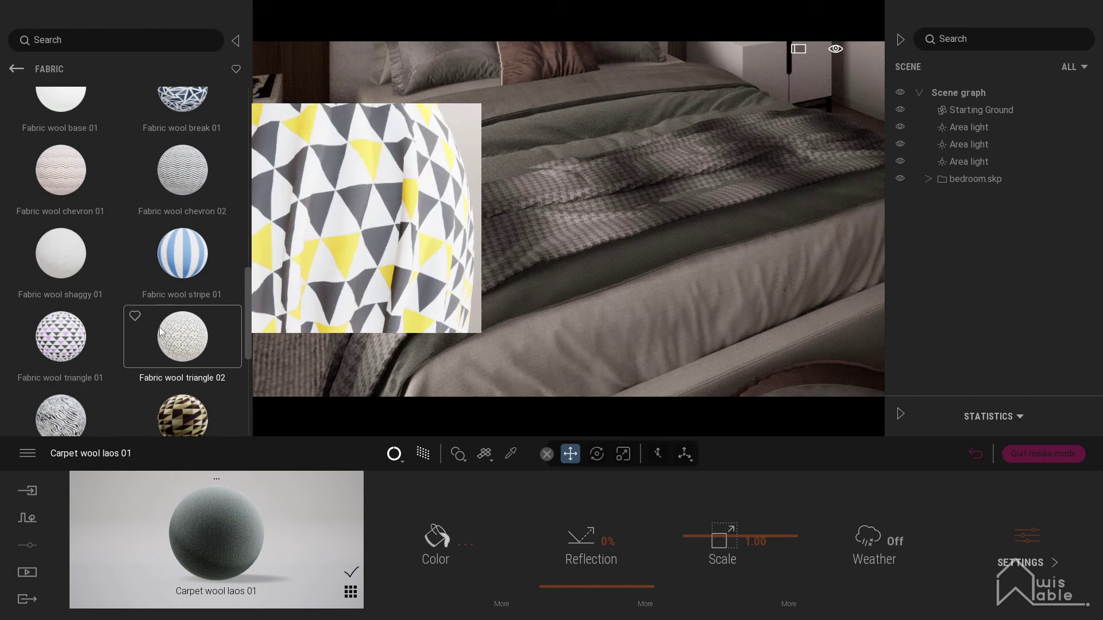
scroll(155, 322, down, 2)
scroll(155, 322, down, 2)
scroll(78, 393, up, 1)
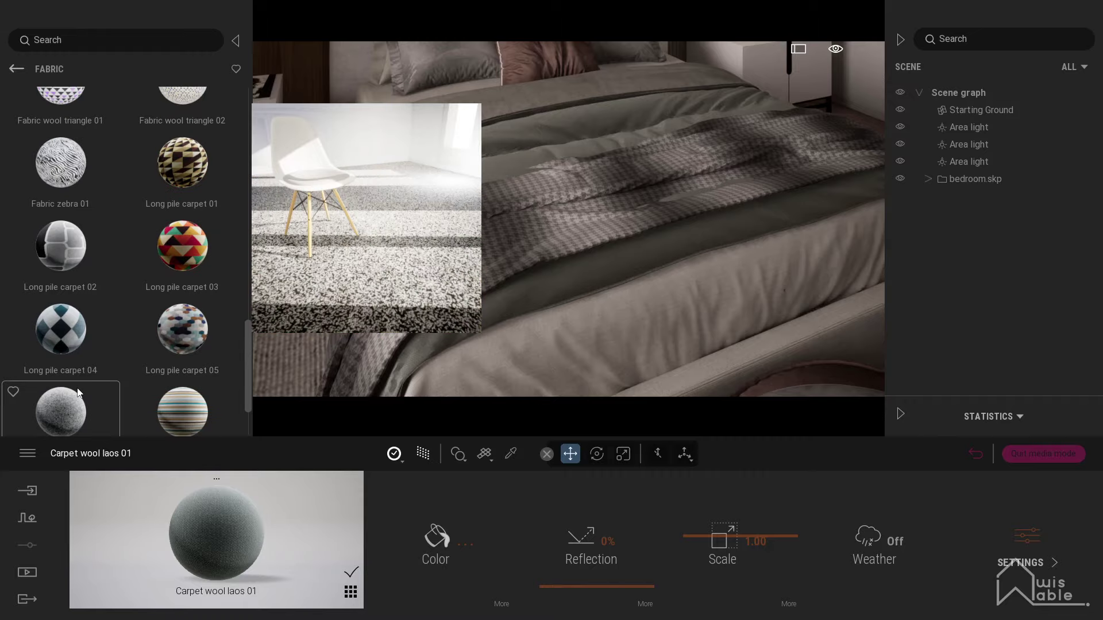
scroll(78, 392, up, 3)
scroll(78, 393, up, 5)
scroll(78, 392, up, 3)
scroll(78, 392, up, 1)
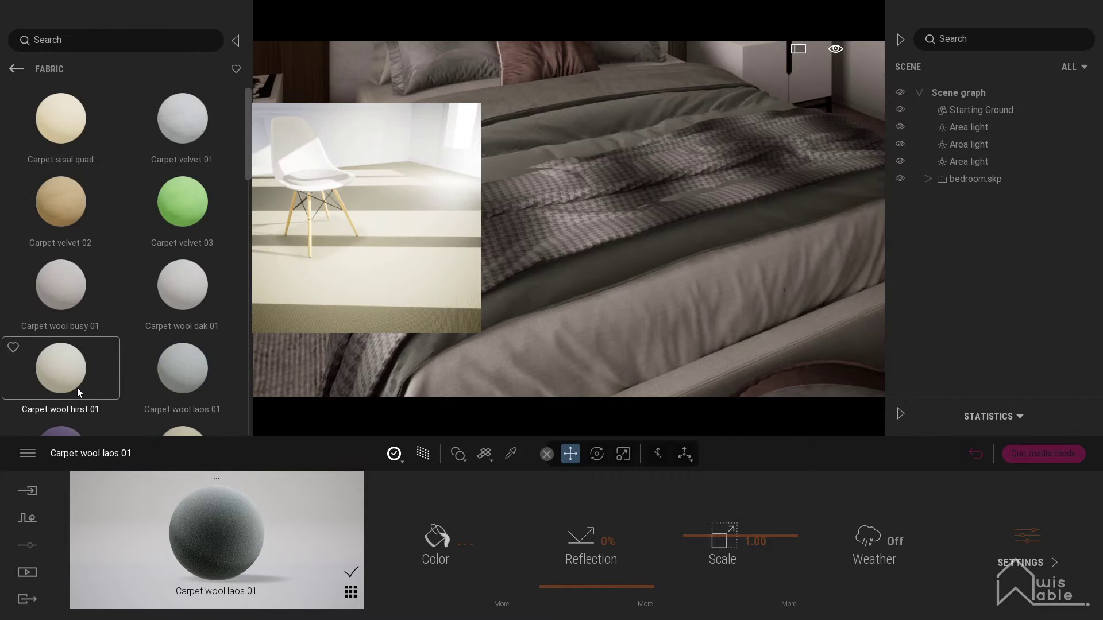
scroll(78, 393, down, 2)
scroll(79, 392, down, 2)
drag(182, 304, 415, 268)
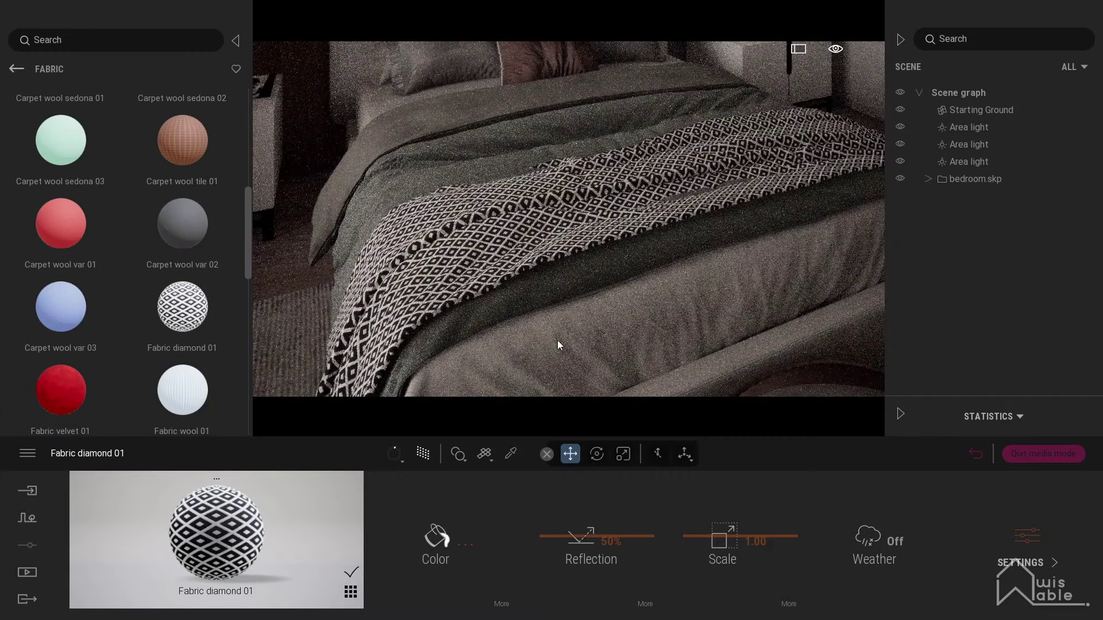
drag(184, 303, 611, 291)
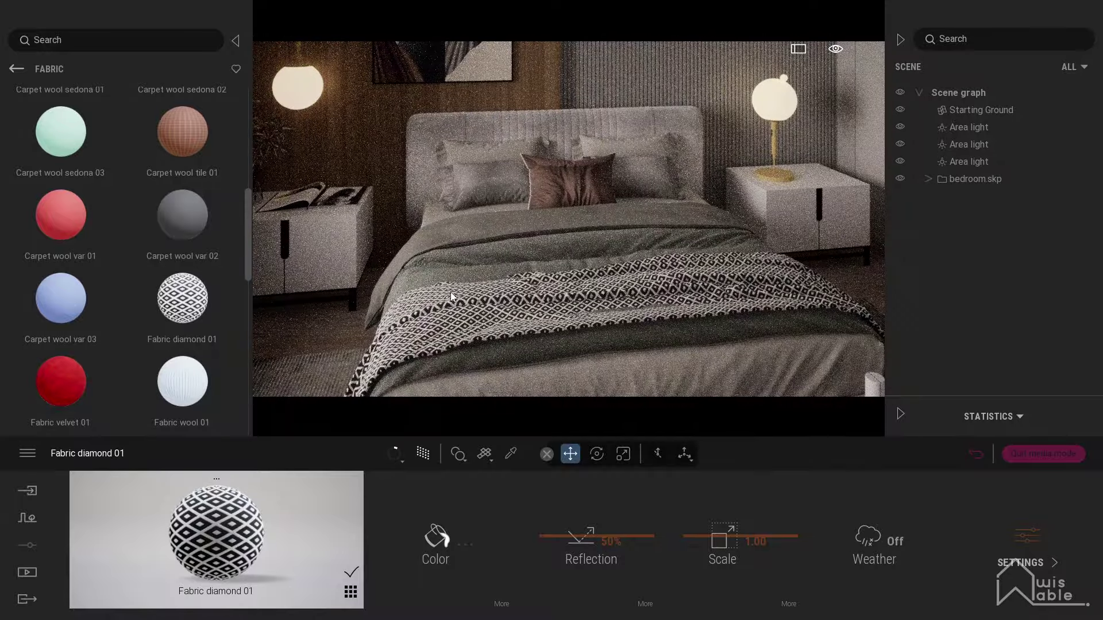
Pick the pink cushion's material, select the cushion and delete it from the bed.
click(510, 454)
click(546, 182)
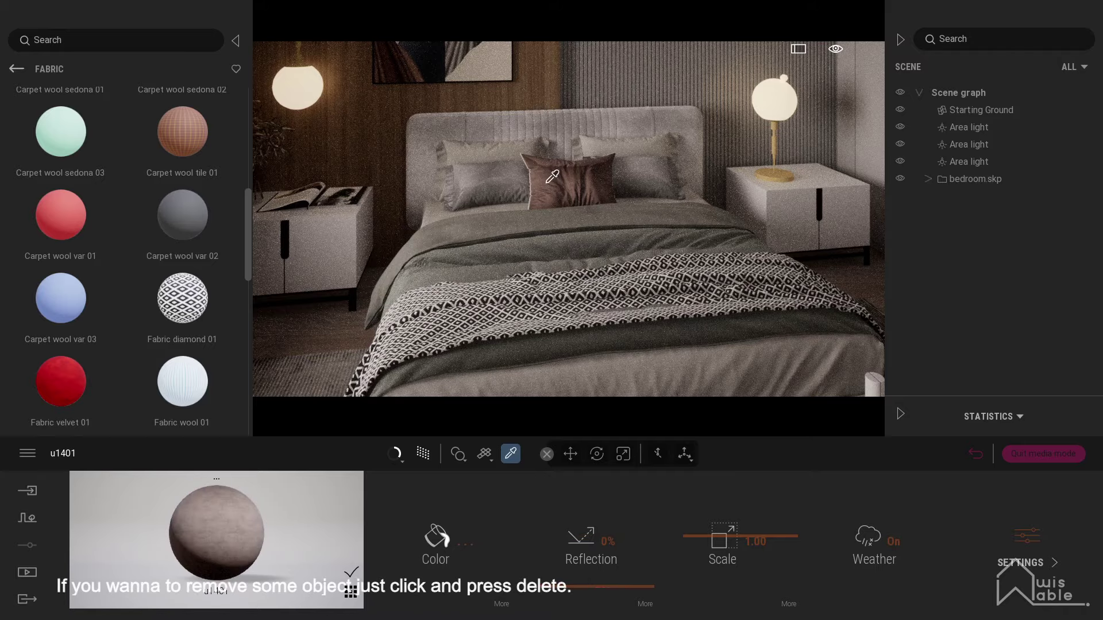
click(585, 188)
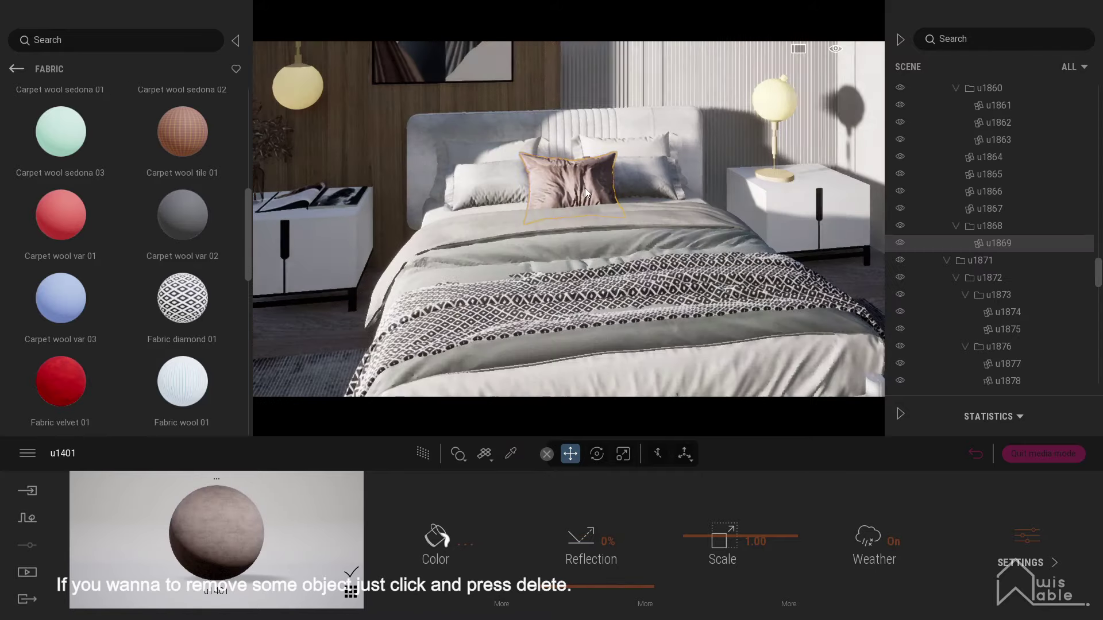
key(Delete)
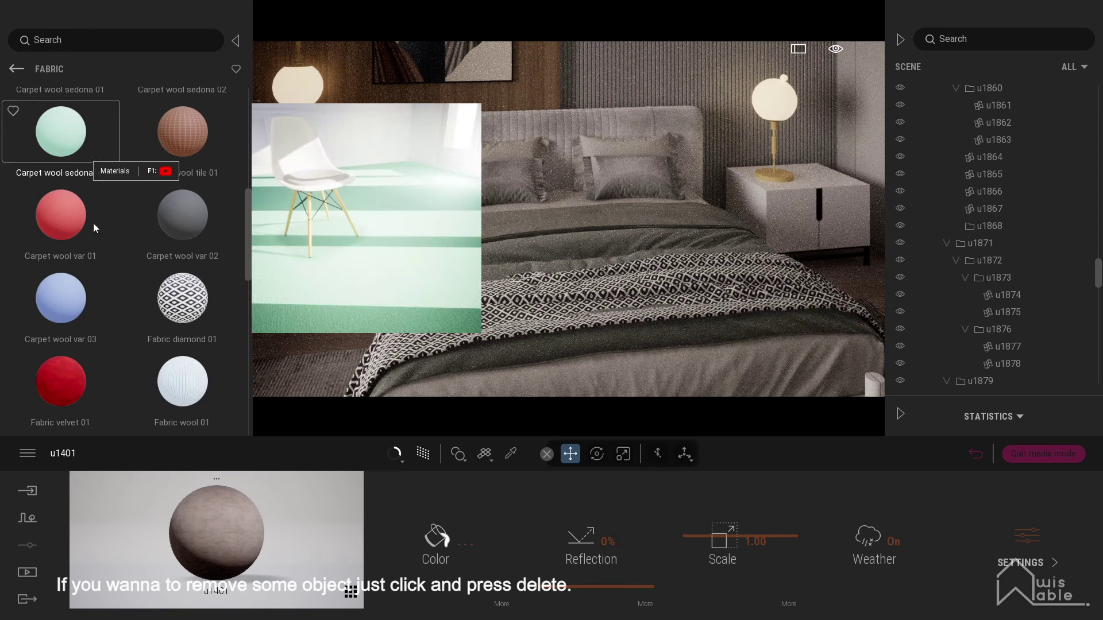
Apply Carpet wool dak 01 to the bed, replacing material u1401.
scroll(86, 227, down, 2)
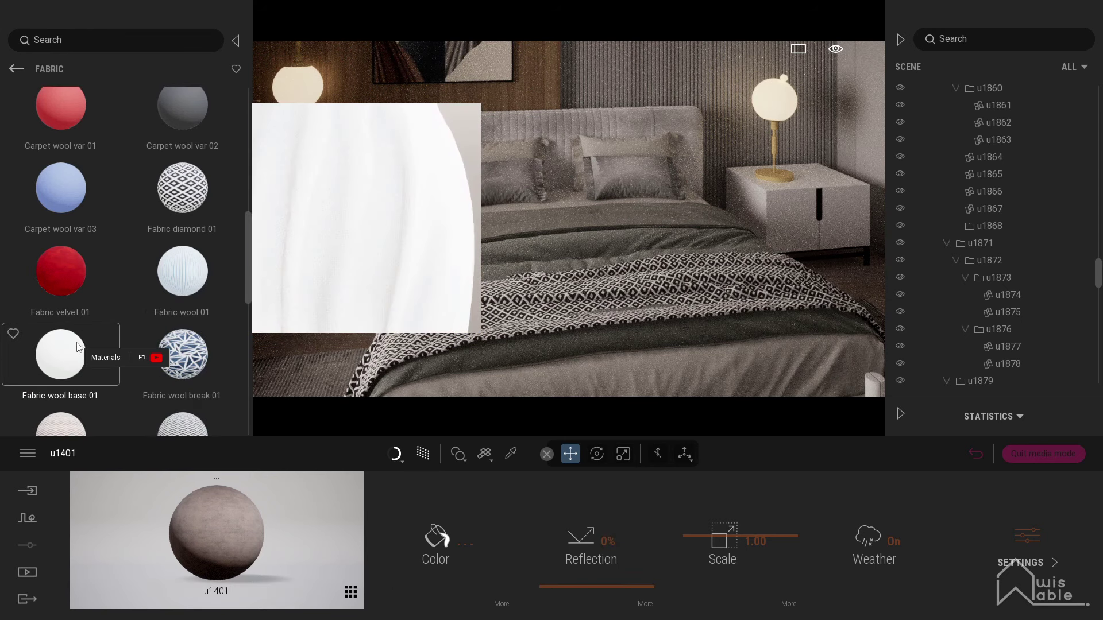
scroll(81, 344, down, 1)
scroll(80, 344, down, 3)
scroll(80, 347, up, 7)
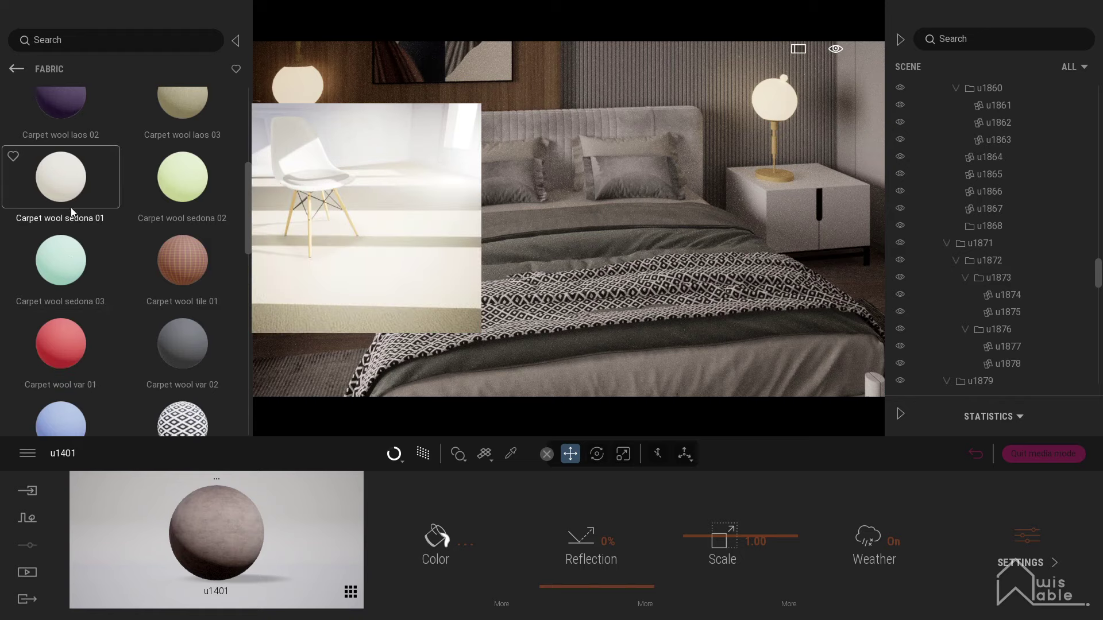
scroll(71, 256, up, 3)
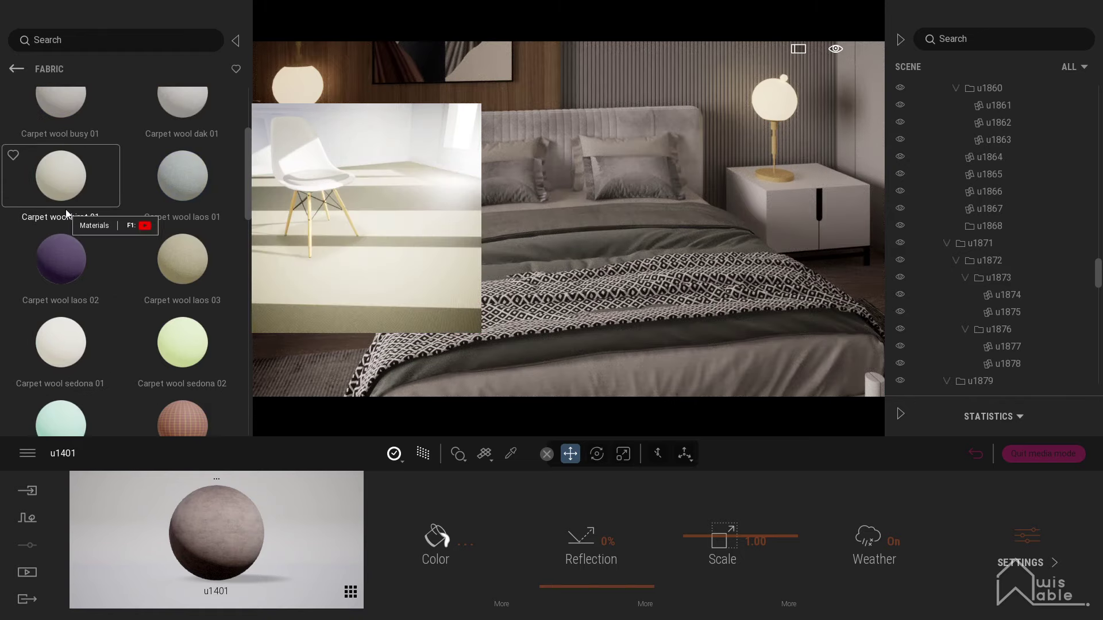
scroll(66, 210, up, 1)
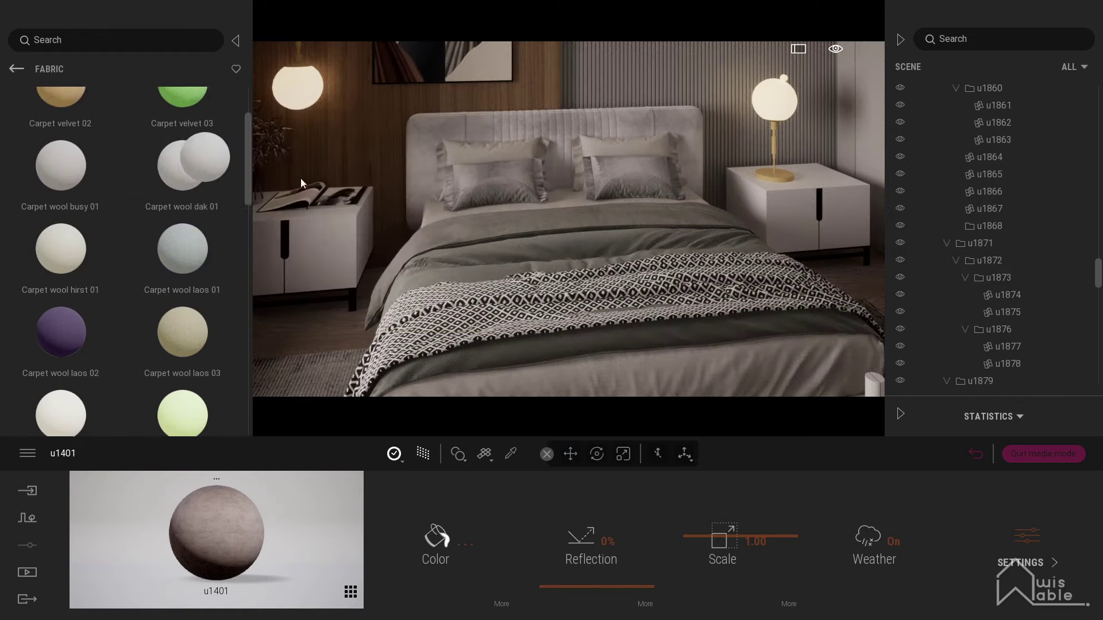
drag(150, 164, 487, 184)
Try dragging Fabric wool base 01 from the library into the scene.
scroll(63, 178, up, 1)
scroll(65, 259, down, 2)
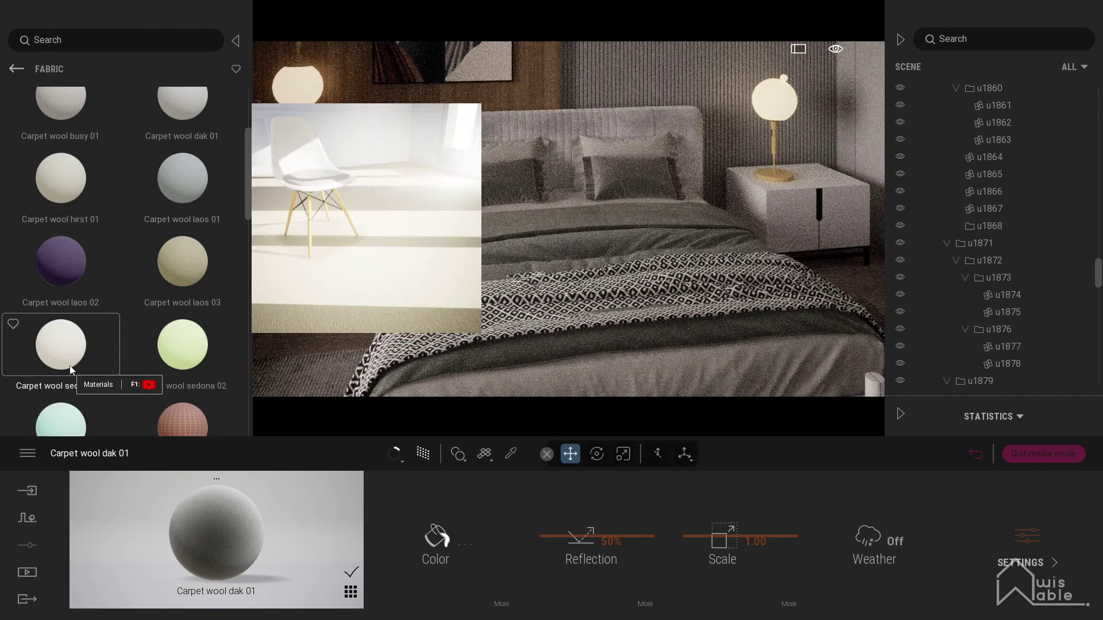
scroll(67, 356, down, 1)
scroll(67, 369, down, 5)
scroll(68, 366, down, 3)
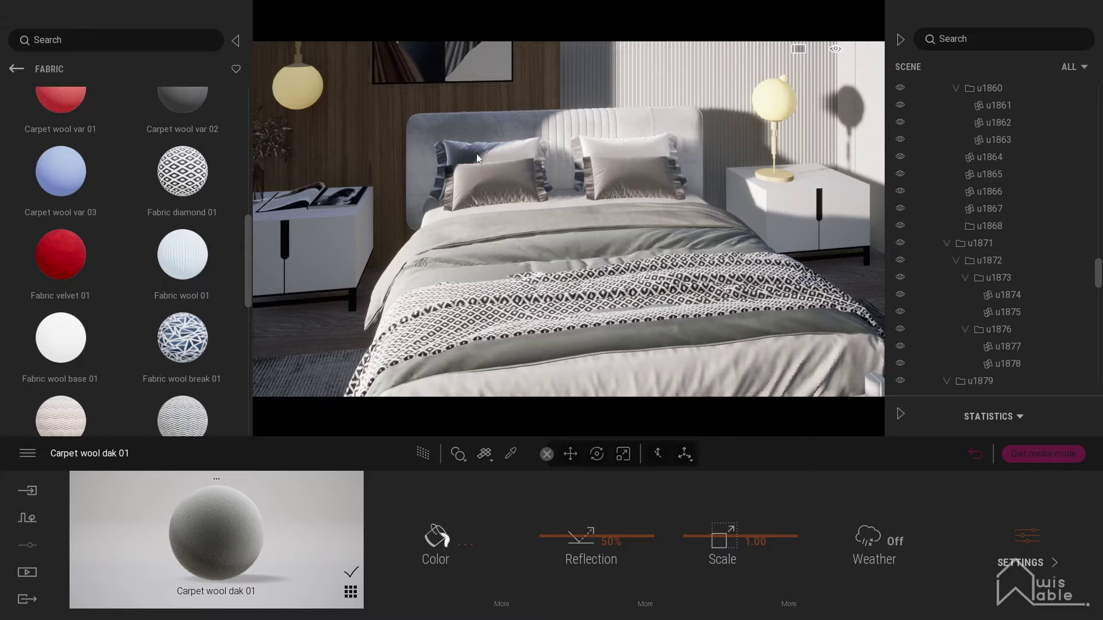
drag(77, 348, 116, 303)
scroll(116, 304, down, 2)
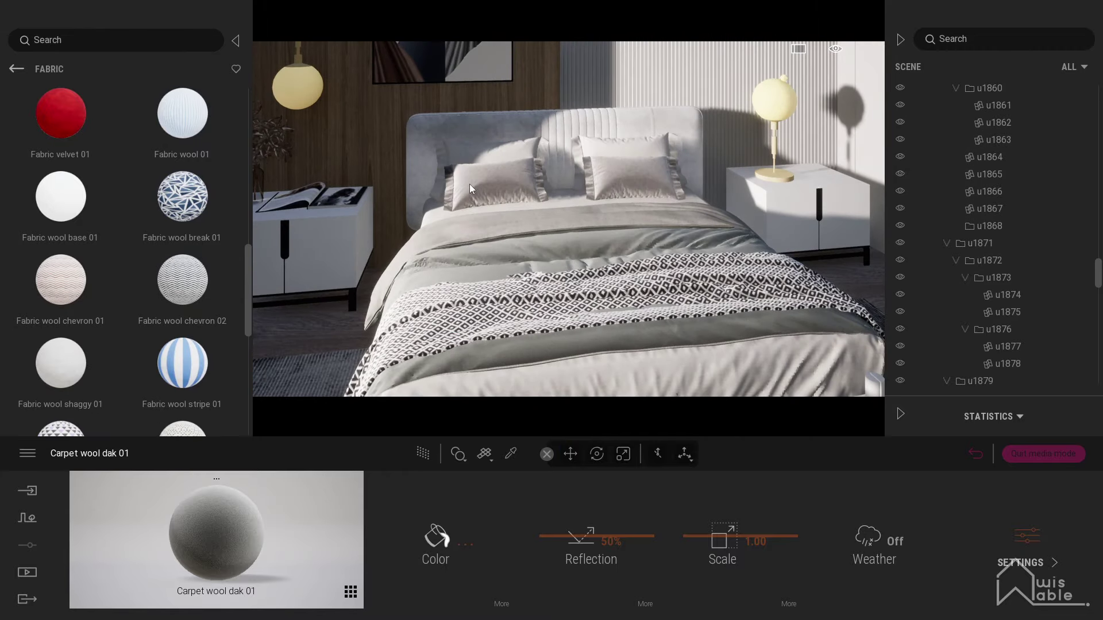
Apply Fabric wool shaggy 01 to the headboard.
click(460, 198)
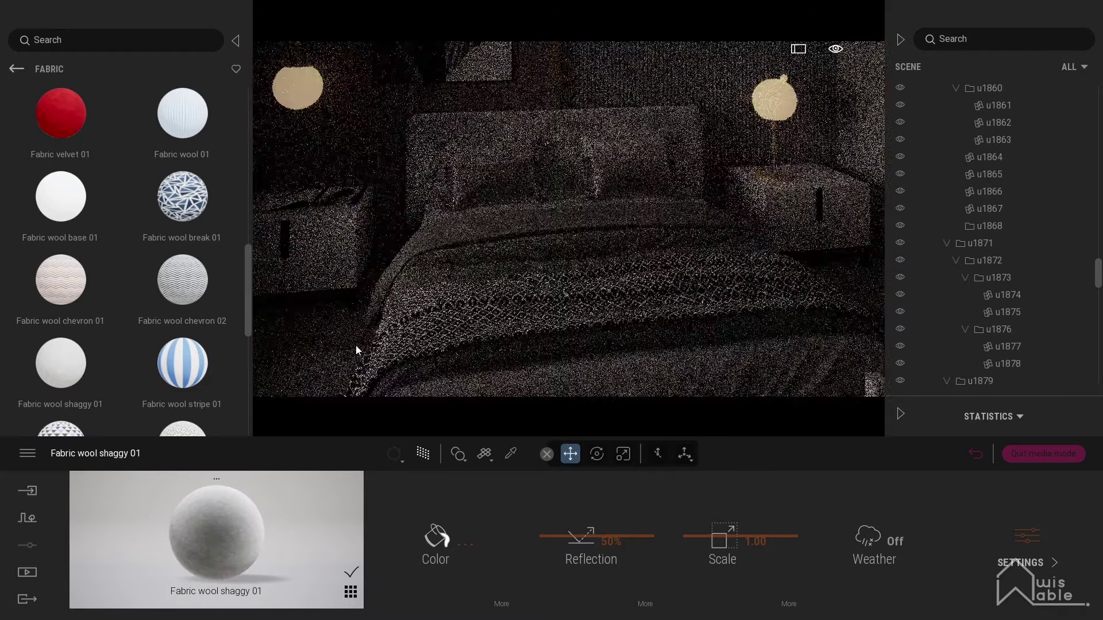
scroll(56, 236, up, 1)
click(518, 455)
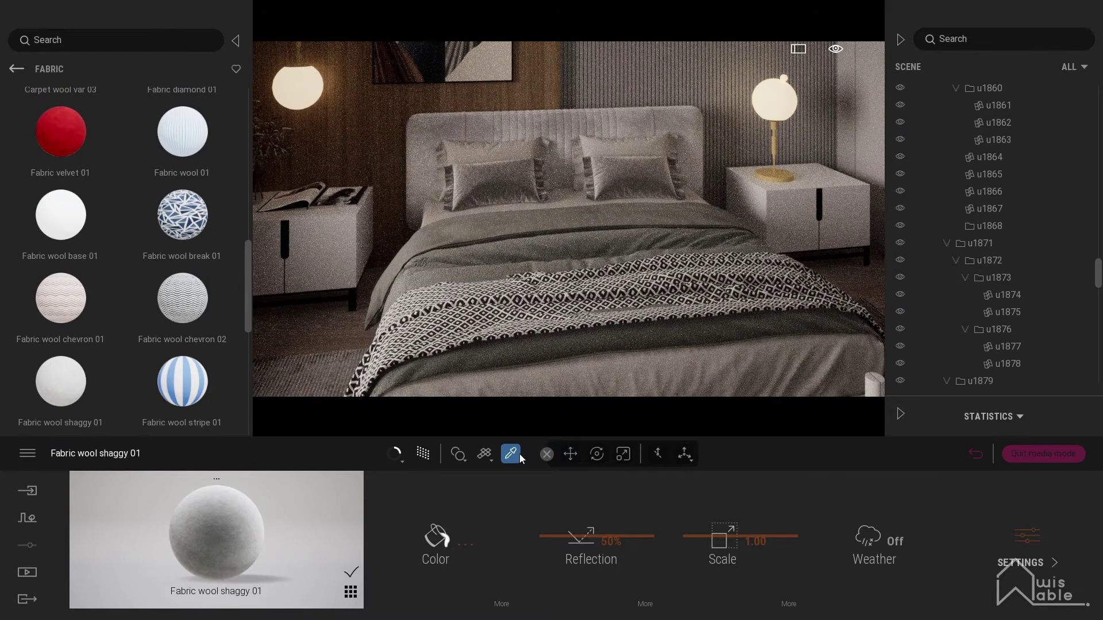
click(567, 123)
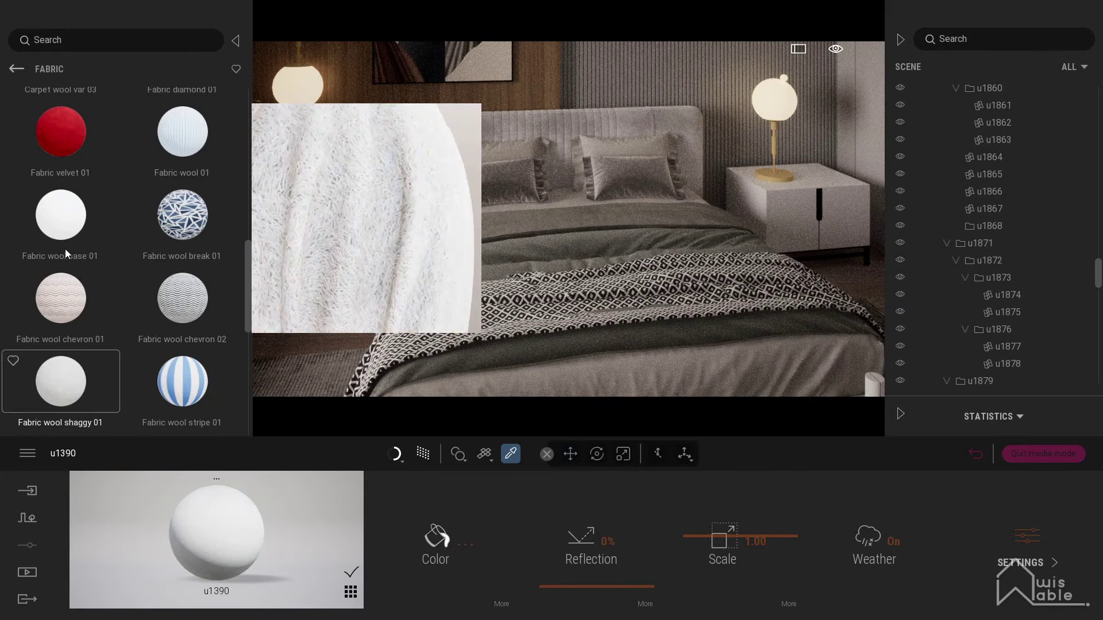
drag(60, 382, 443, 164)
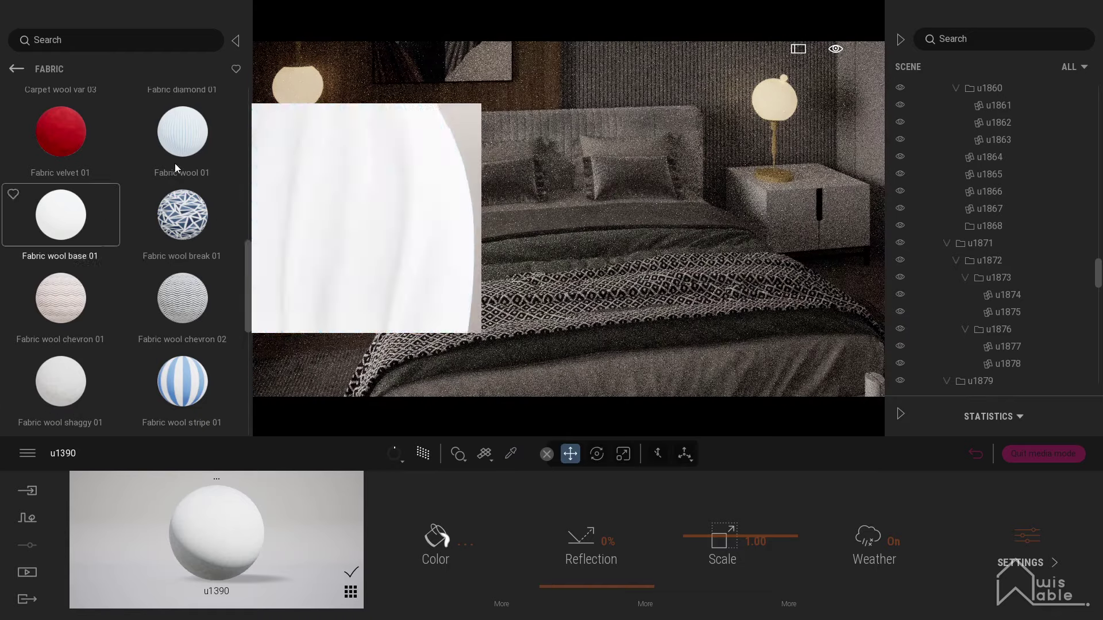
Set headboard material u1390 to 35% reflection, pick bed fabric u1388 and show Media options.
scroll(135, 250, up, 5)
scroll(136, 250, up, 3)
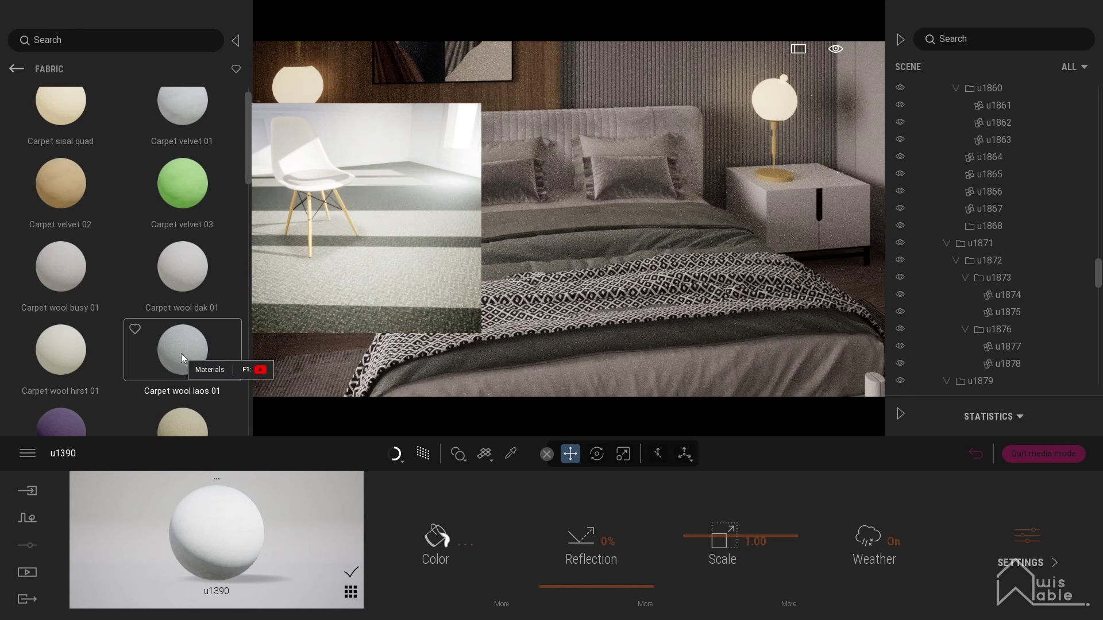
scroll(181, 353, down, 2)
click(510, 454)
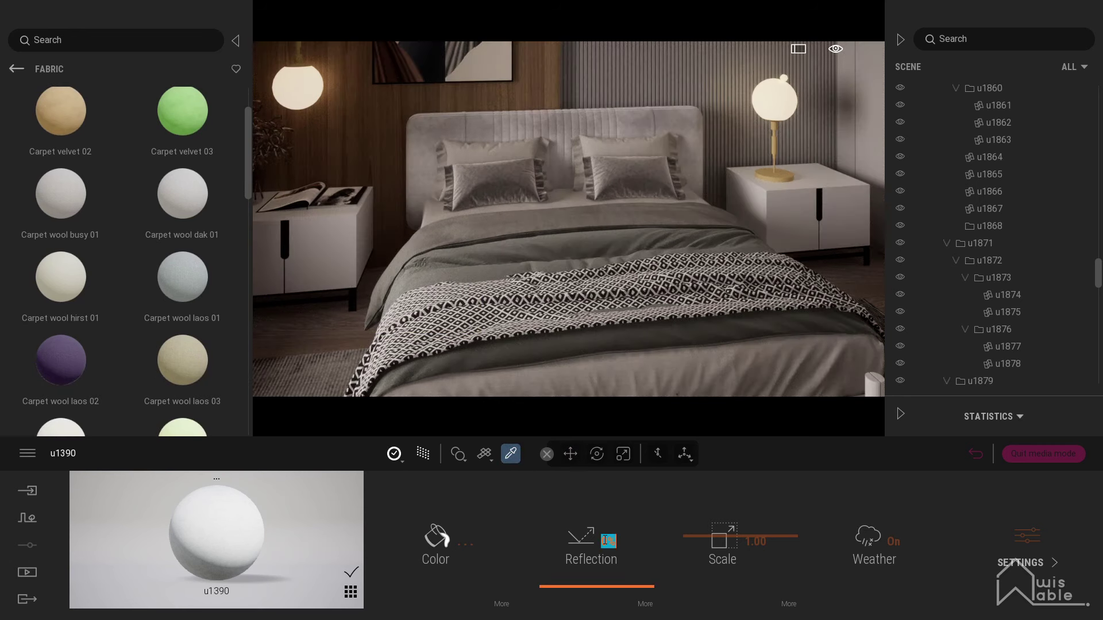
text(35)
key(Return)
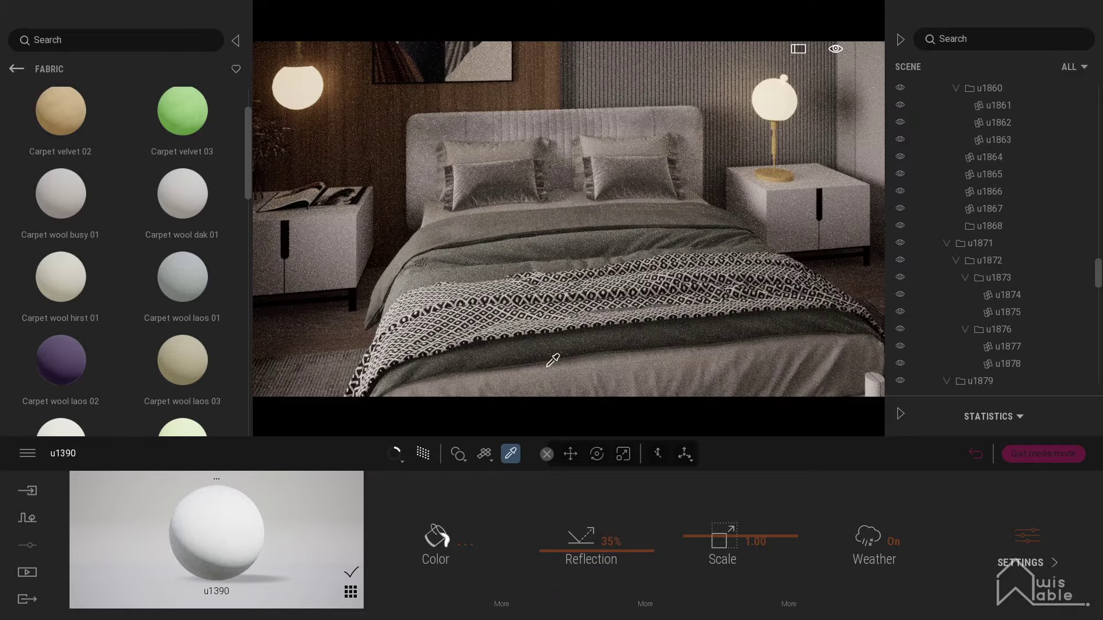
click(546, 376)
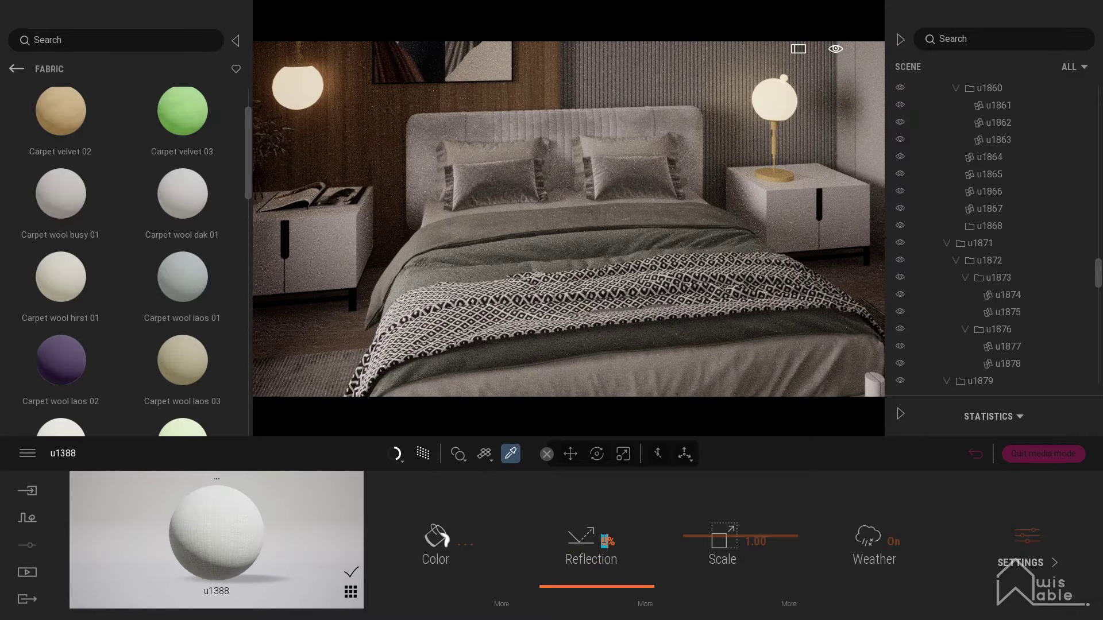
click(27, 572)
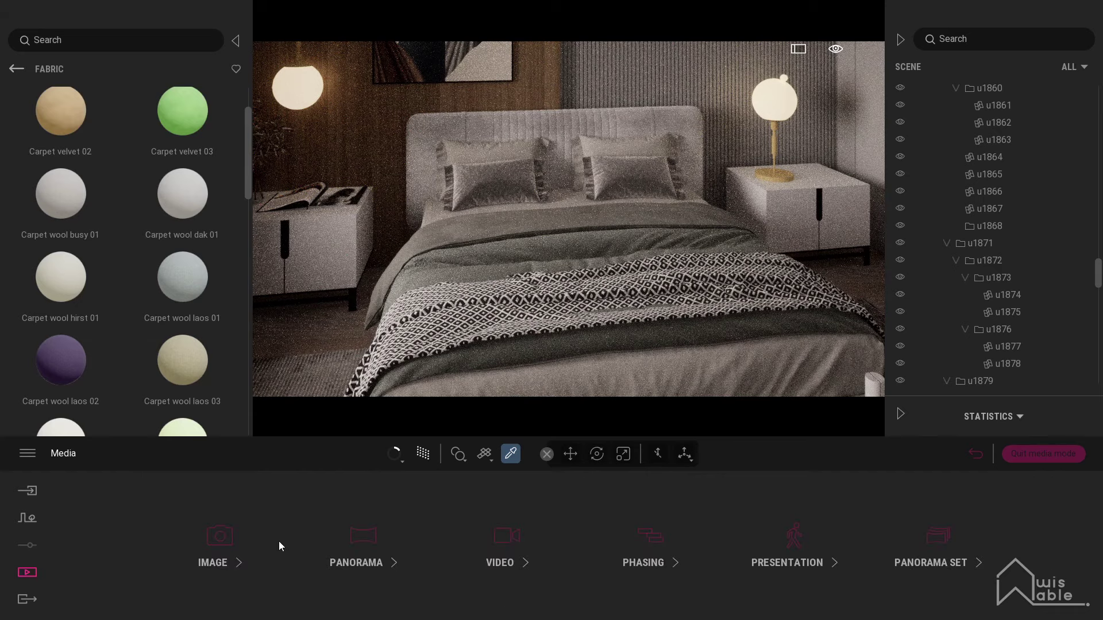
Switch to Image1, pick the bedspread material and hide the material library.
click(247, 520)
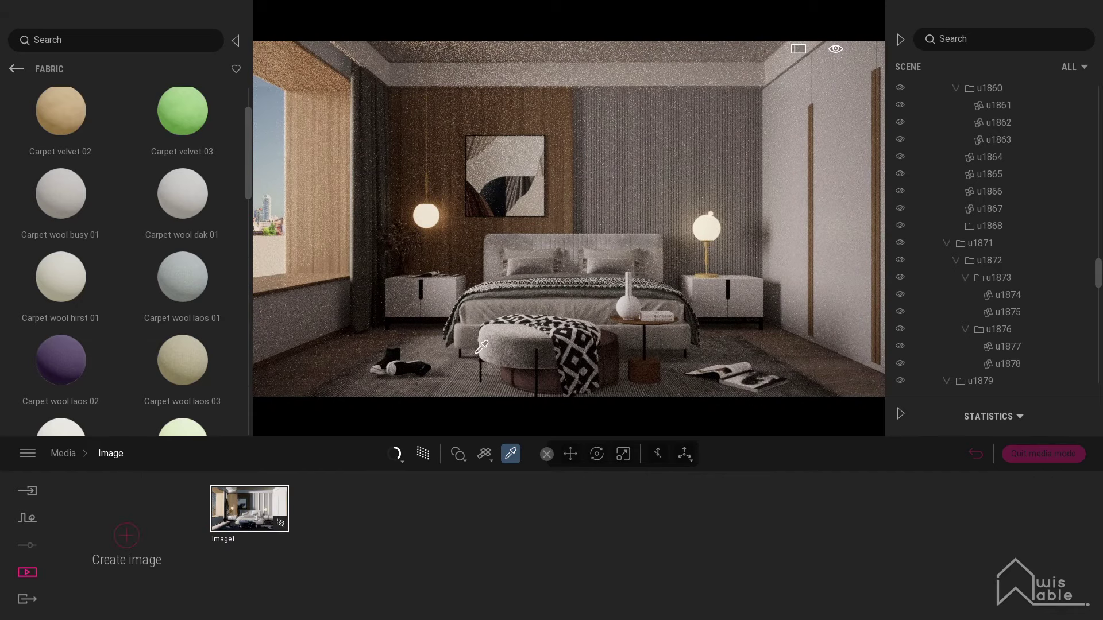
click(525, 248)
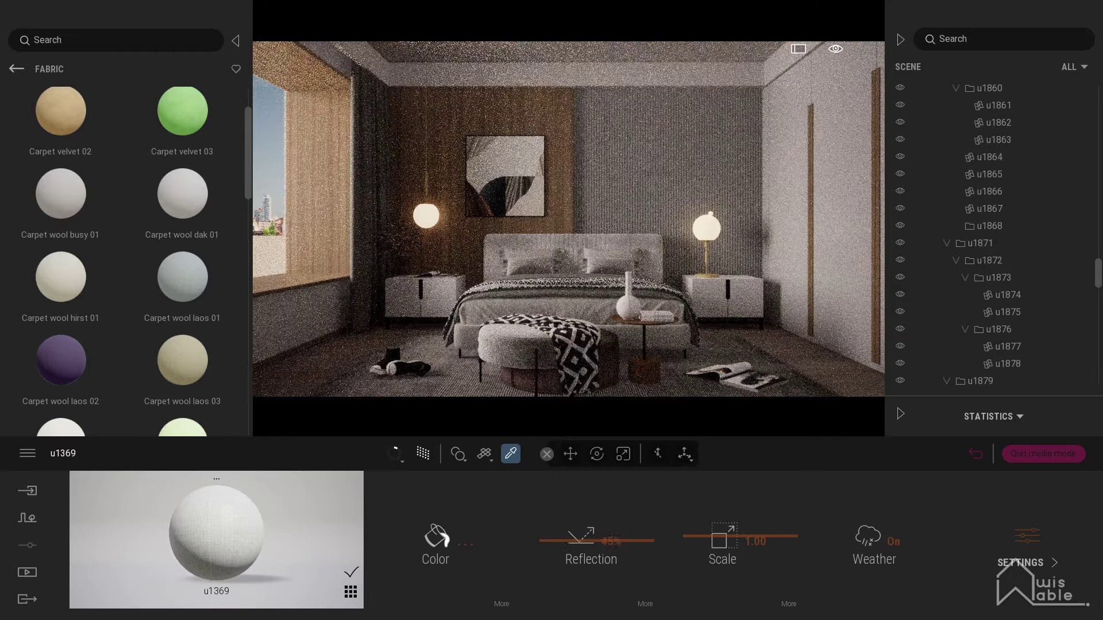
click(235, 40)
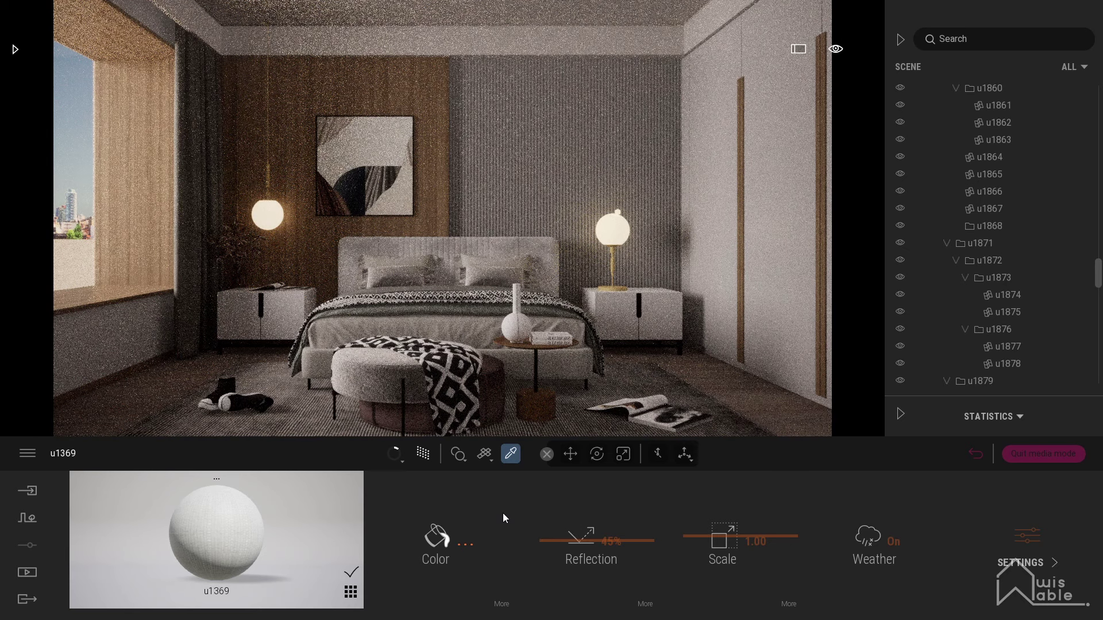
Check the first Area light's 6000 lm intensity, re-enable path tracing and pick material u1381.
scroll(977, 229, up, 15)
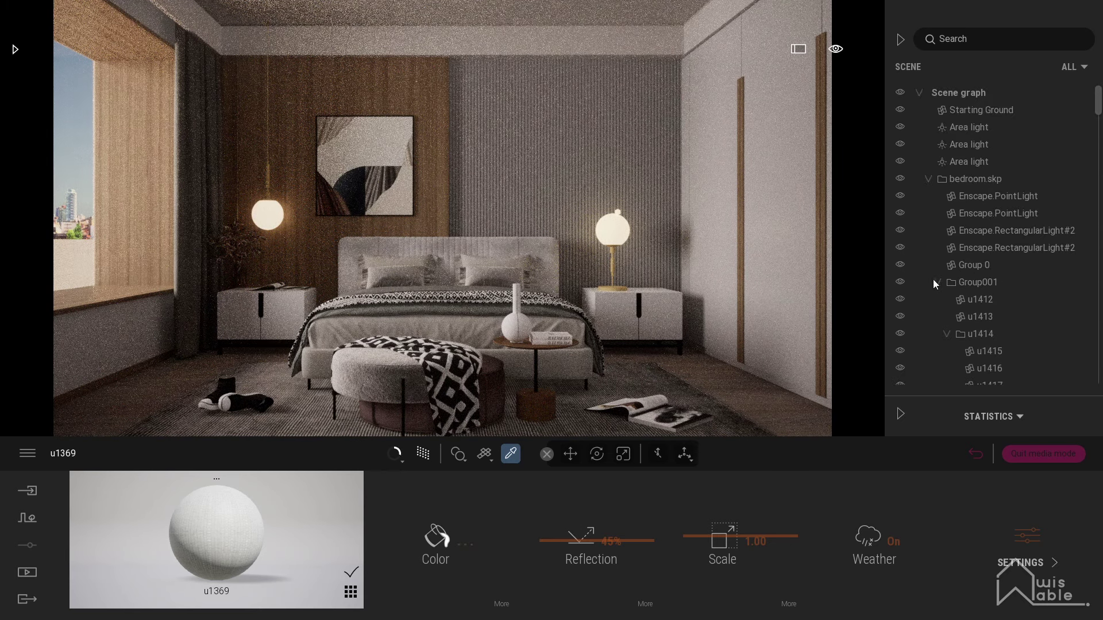
click(928, 179)
click(957, 130)
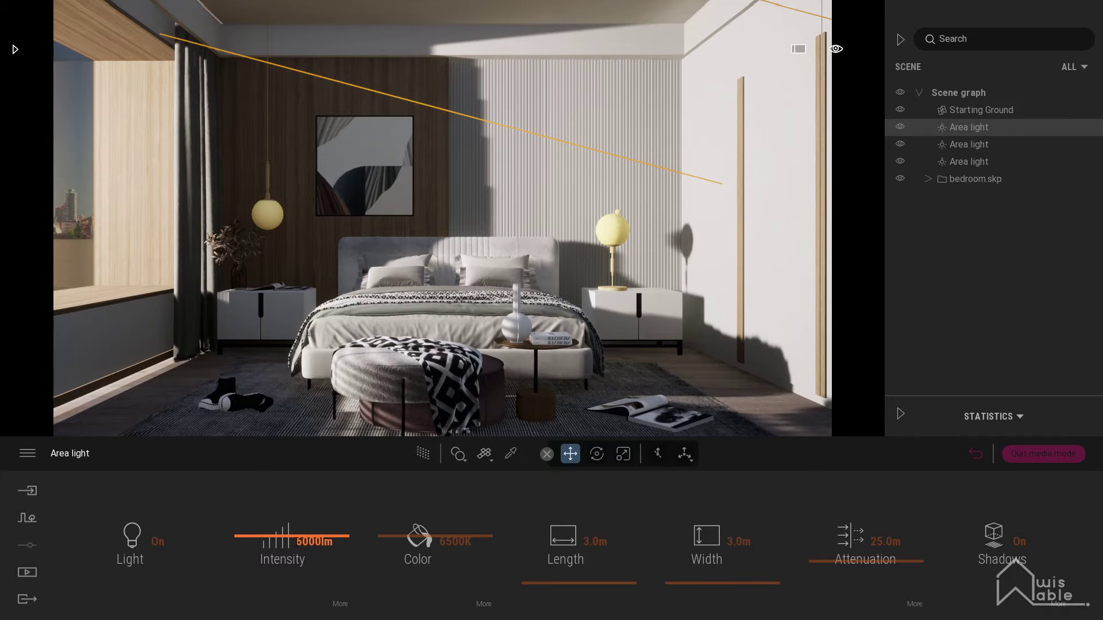
click(314, 541)
click(431, 455)
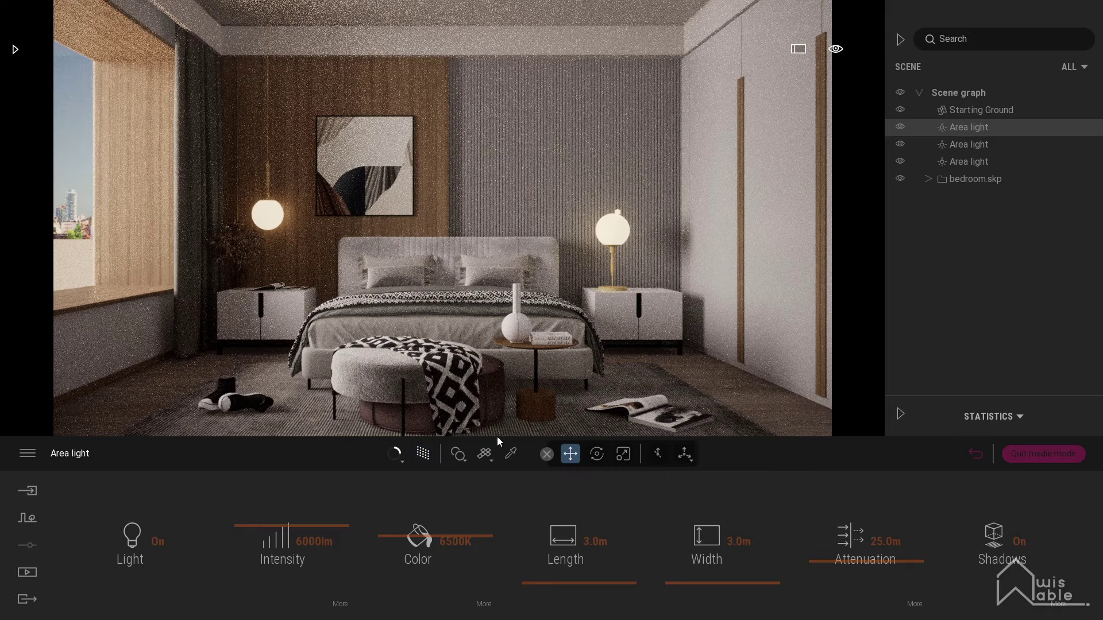
click(499, 398)
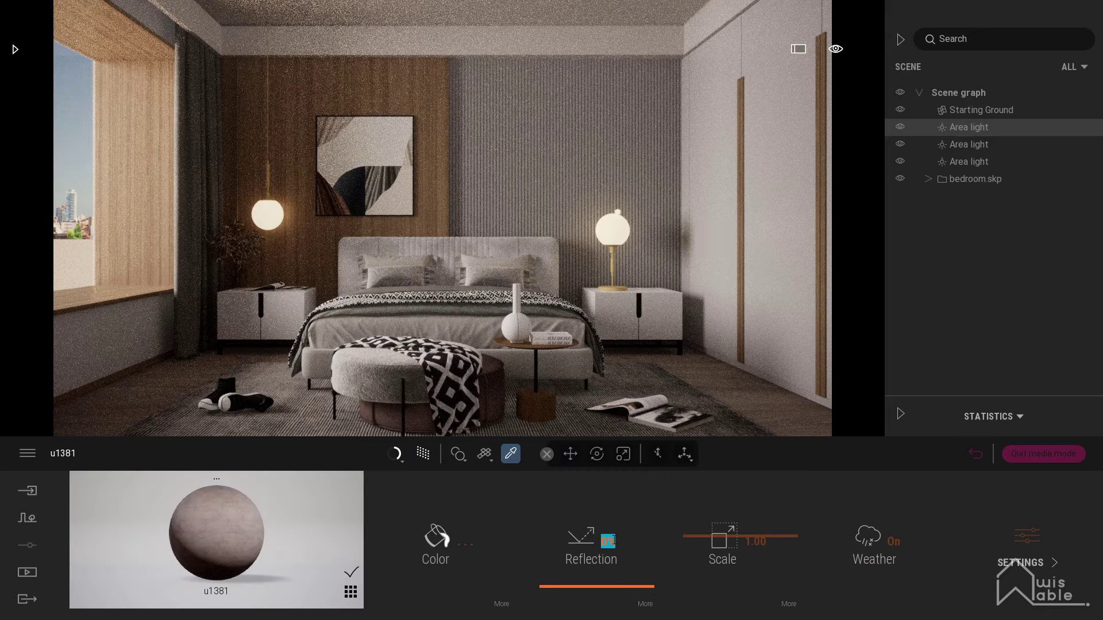
Give the black shoes' material 15% reflection.
double_click(610, 541)
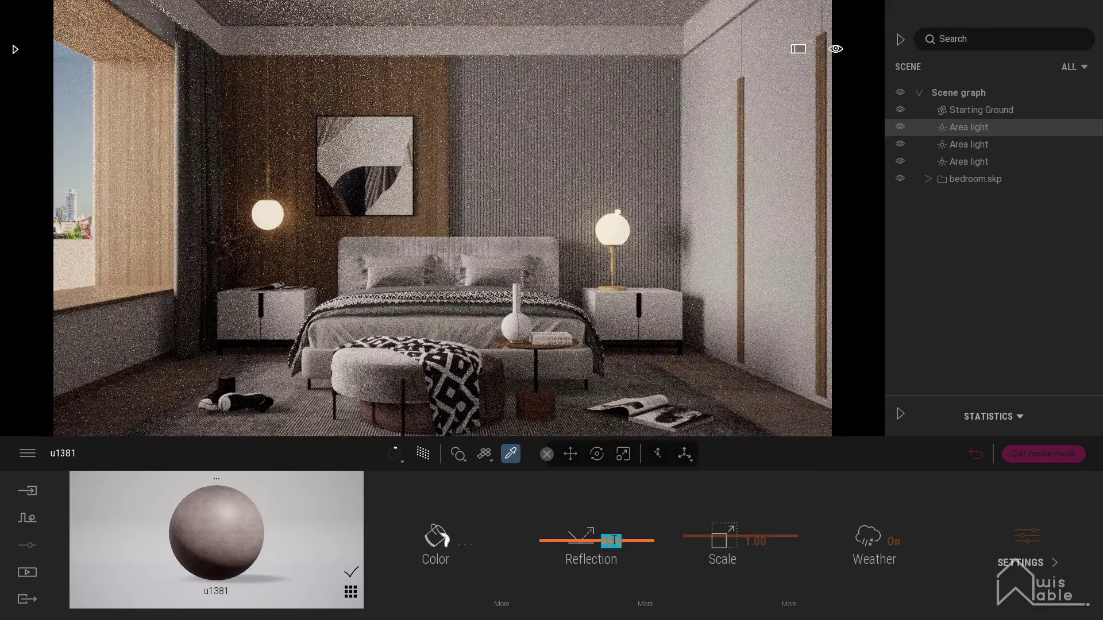
click(261, 399)
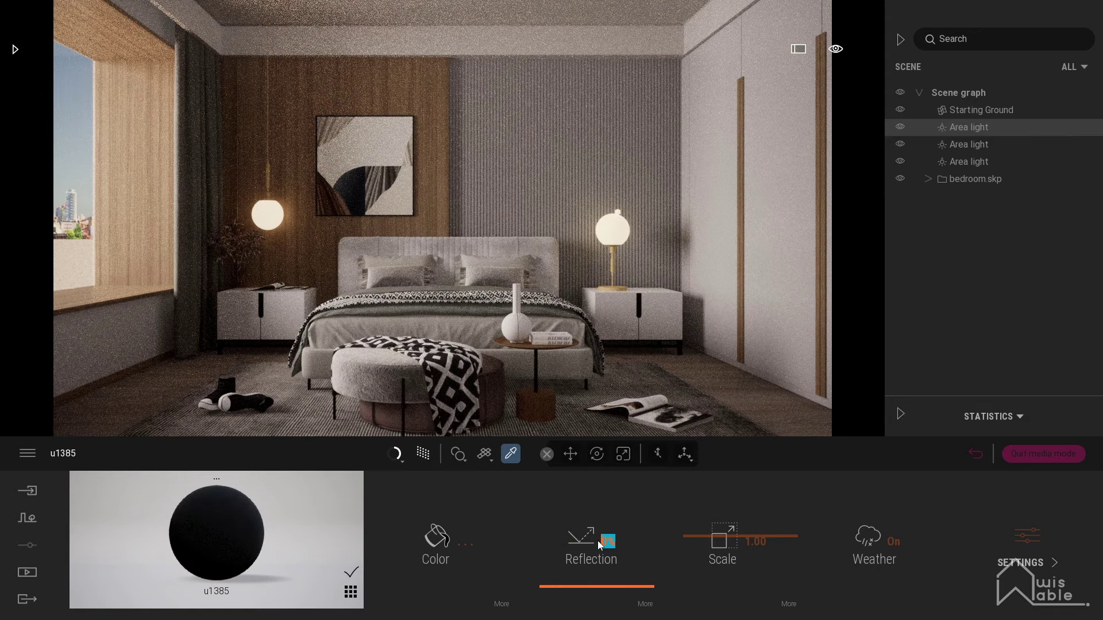
text(25)
drag(598, 541, 653, 557)
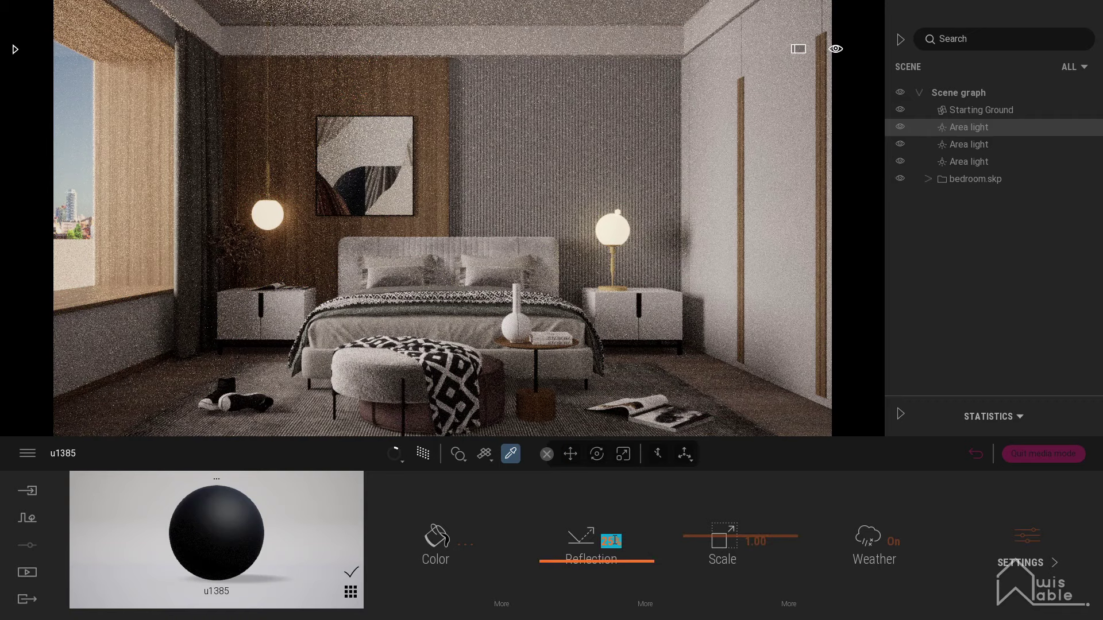
key(Return)
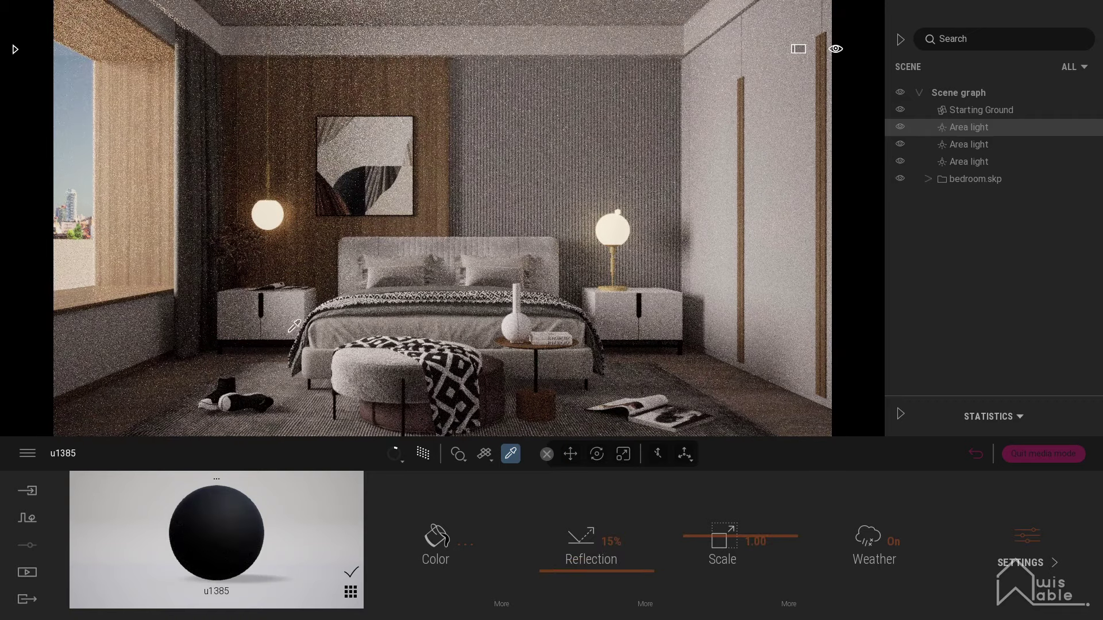
Make the lamp material metallic gold with 75% reflection.
click(620, 282)
click(604, 540)
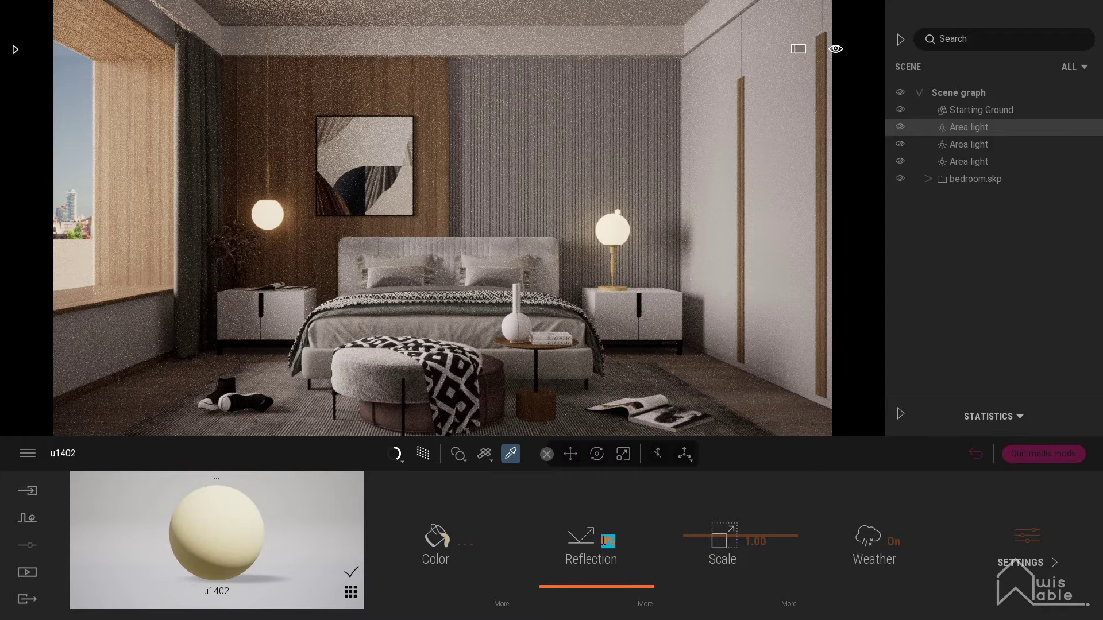
text(15)
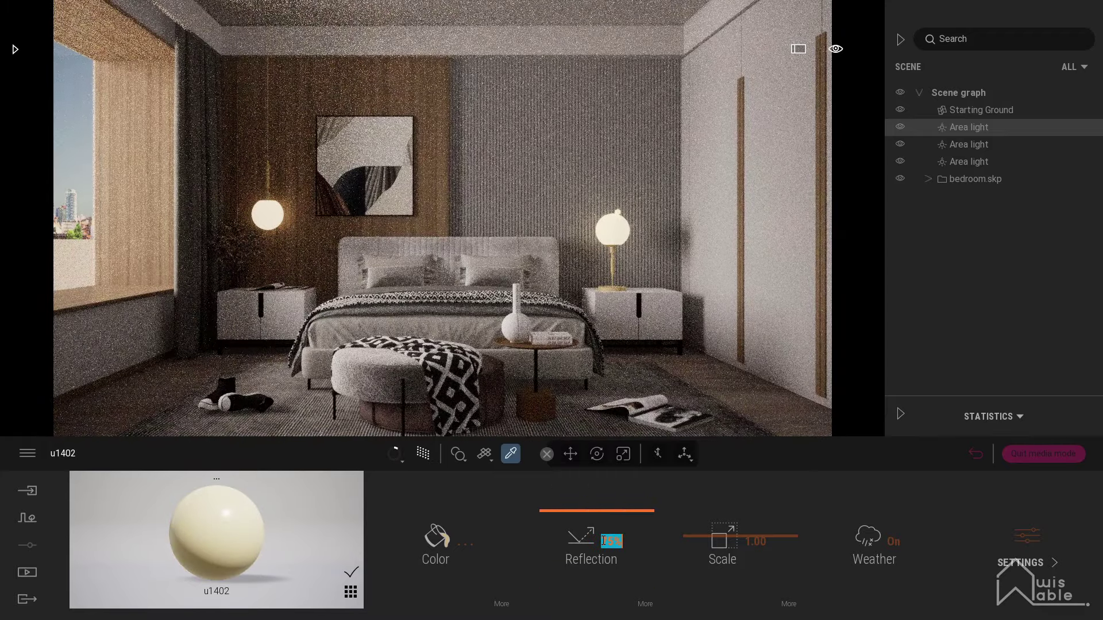
click(1026, 543)
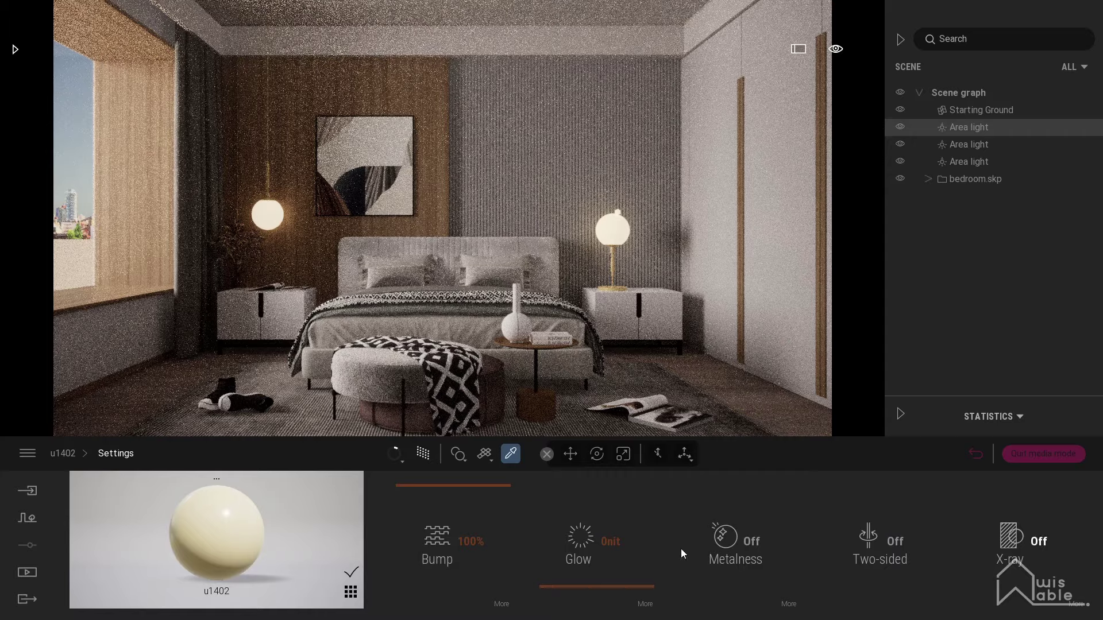
click(732, 542)
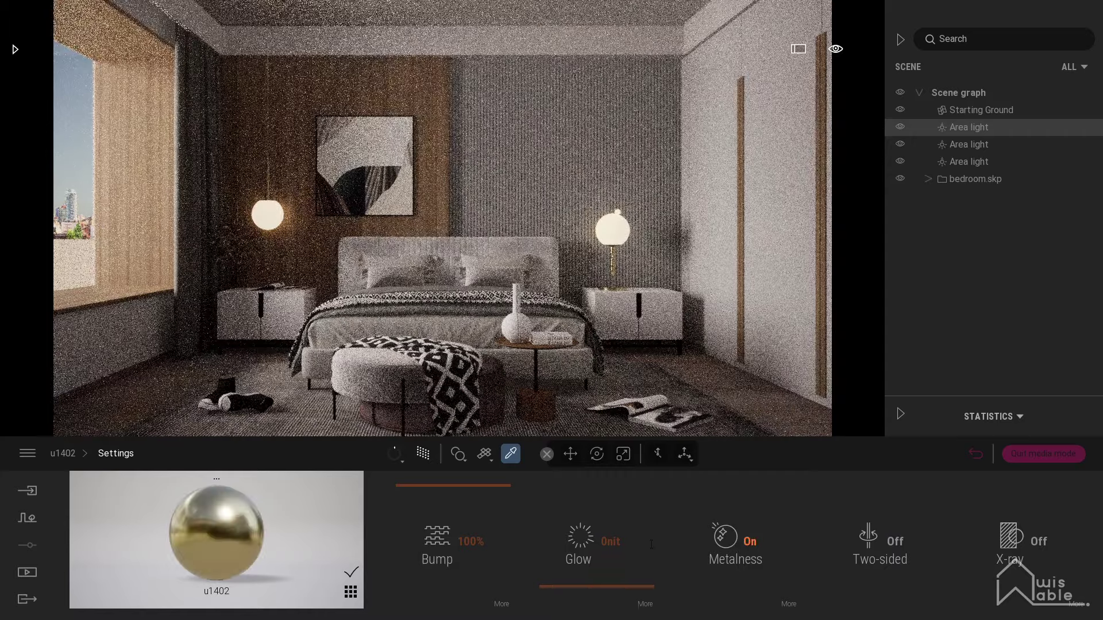
click(62, 453)
text(75)
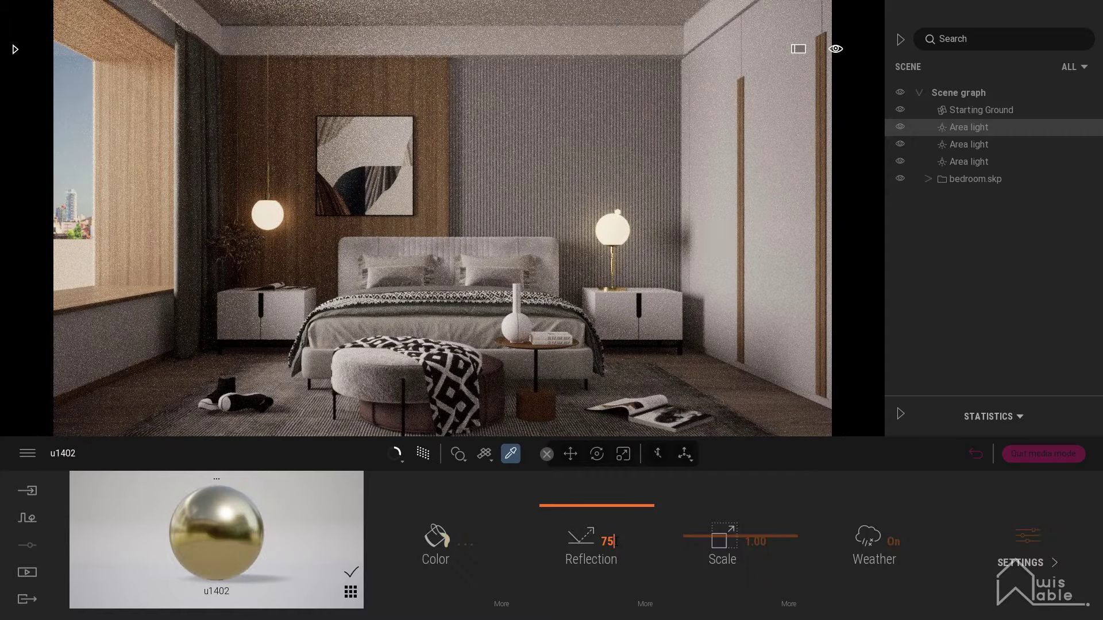
key(Return)
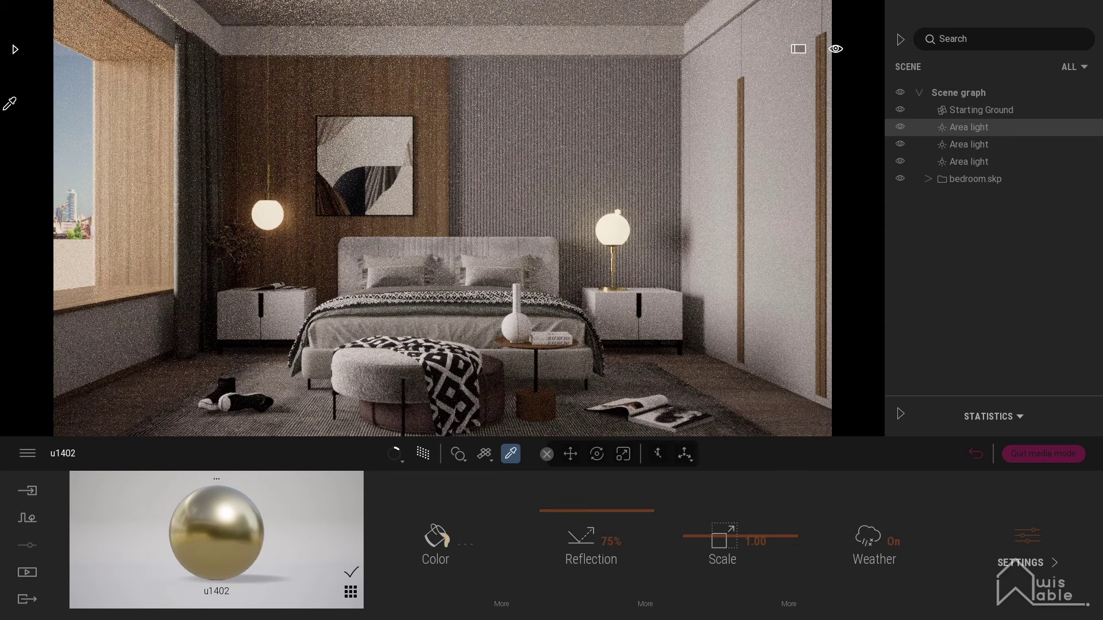
Set the white material to 75% reflection and confirm its colour.
click(522, 330)
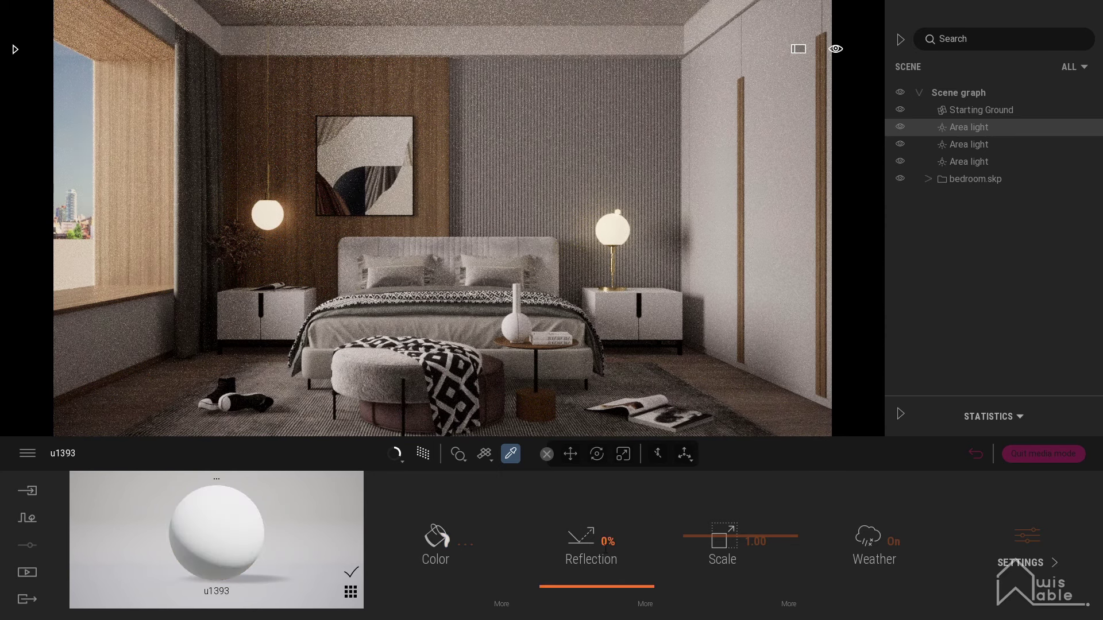
text(75)
key(Return)
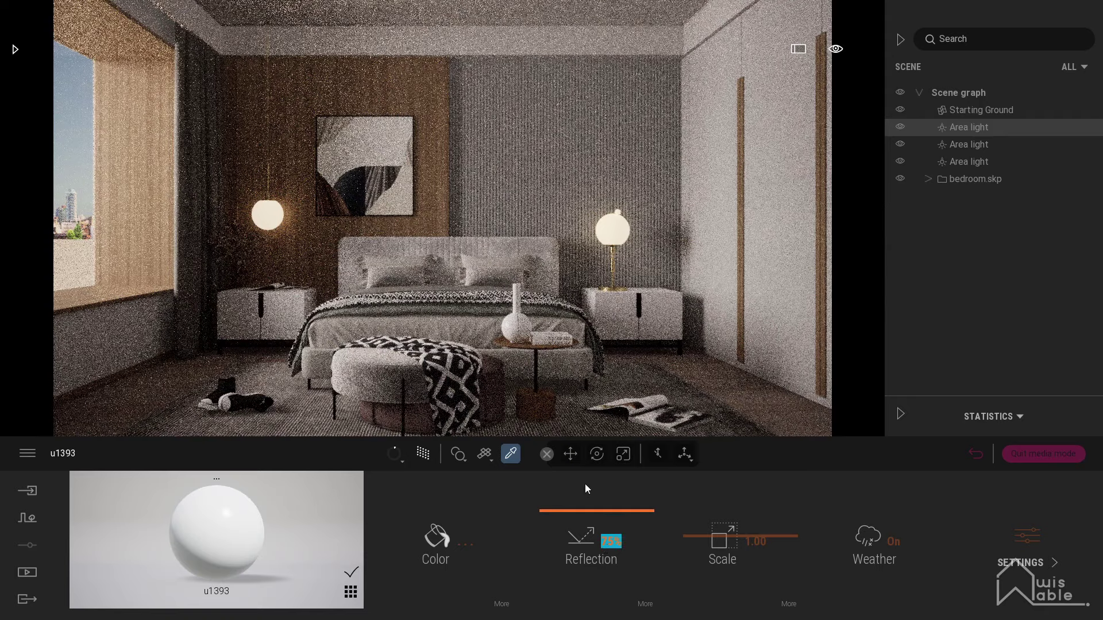
click(464, 545)
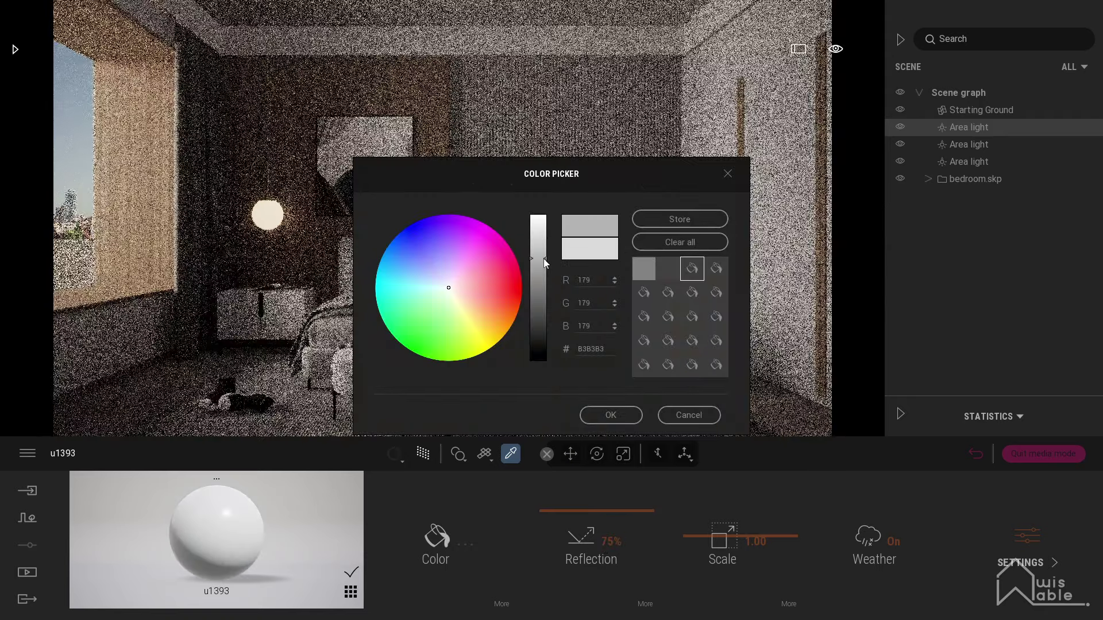
click(611, 415)
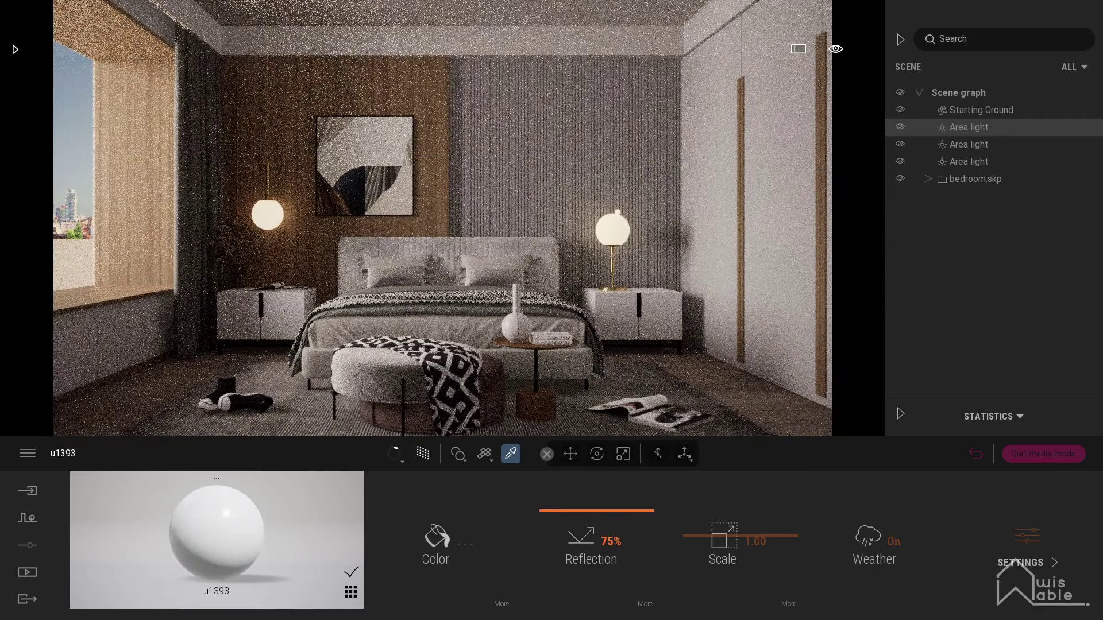
Set the book spine and bed materials to 65% reflection.
click(561, 334)
click(608, 540)
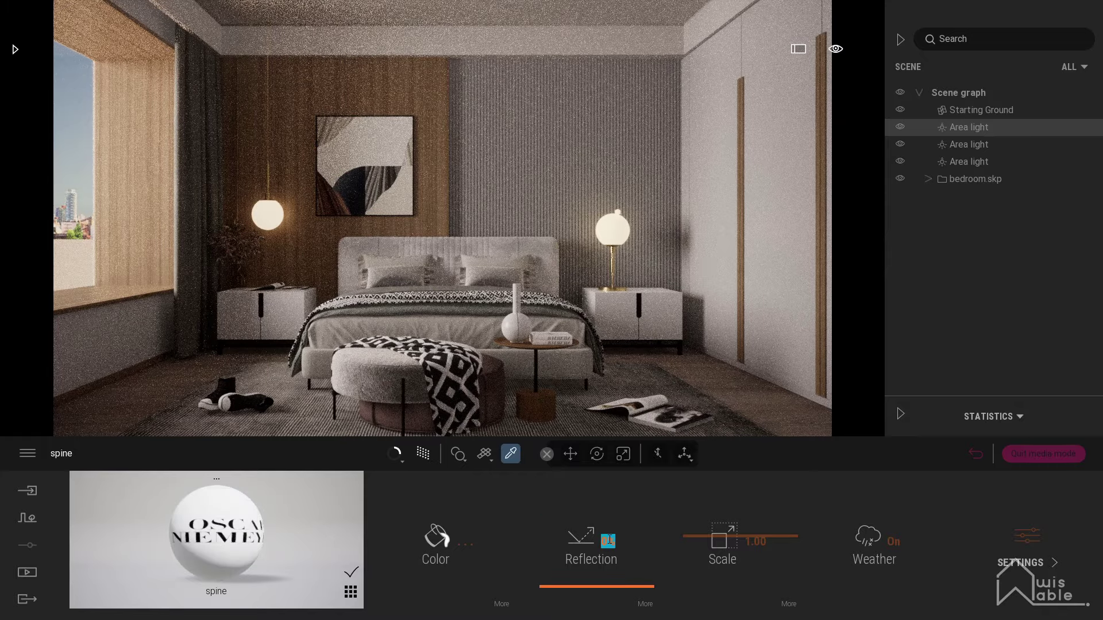
text(65)
key(Return)
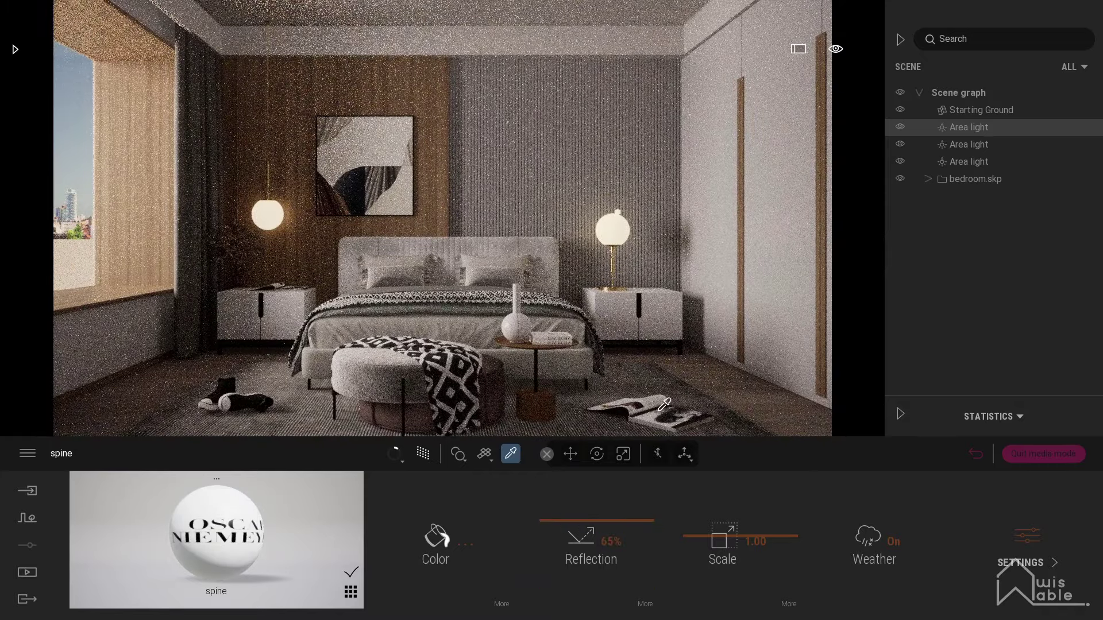
click(664, 404)
text(65)
key(Return)
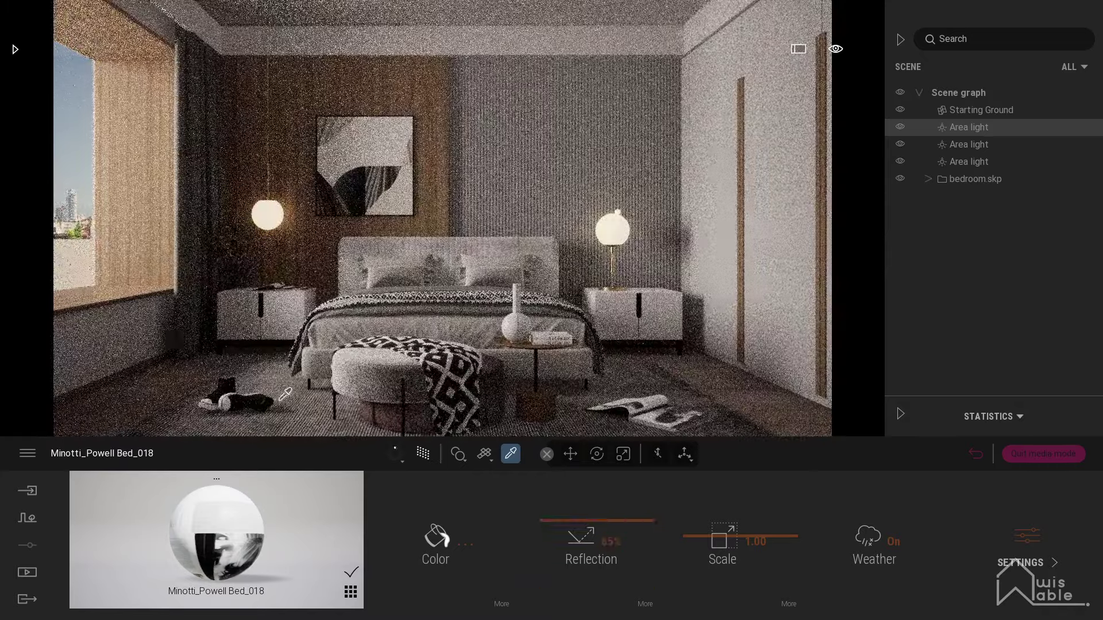
Set the checkered u1382 material to 65% reflection, then pick up the painting's material.
click(222, 398)
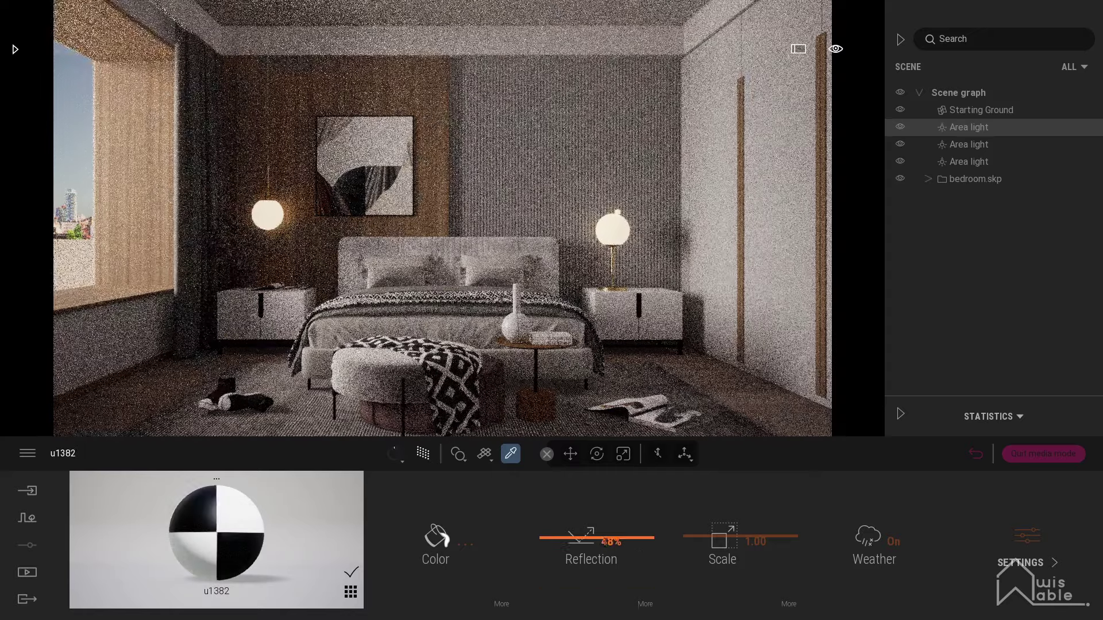
click(604, 543)
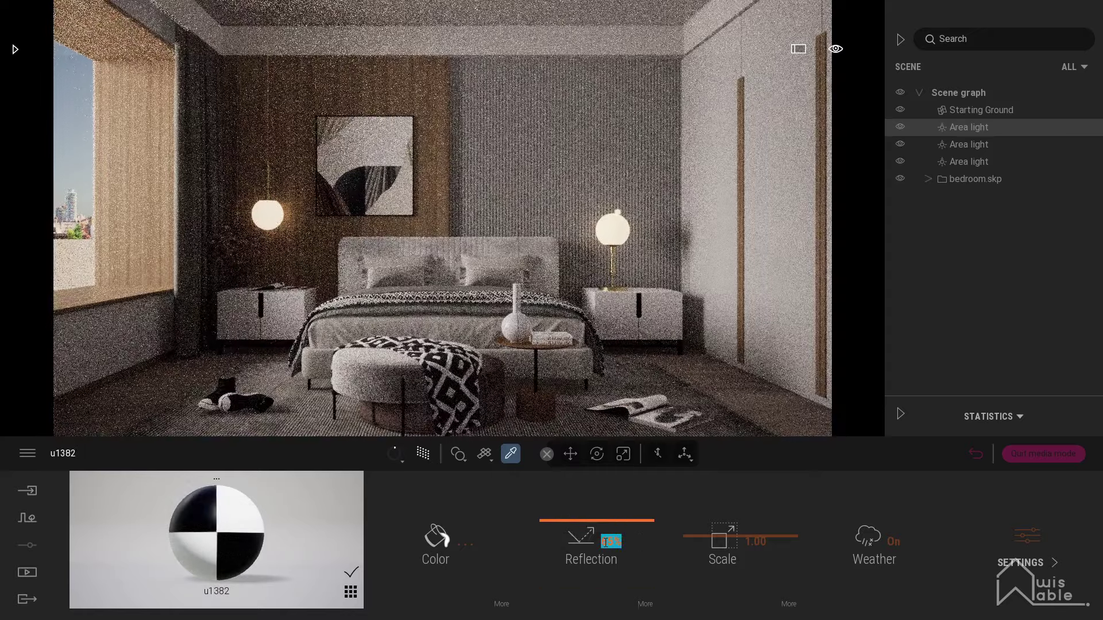
text(65)
key(Return)
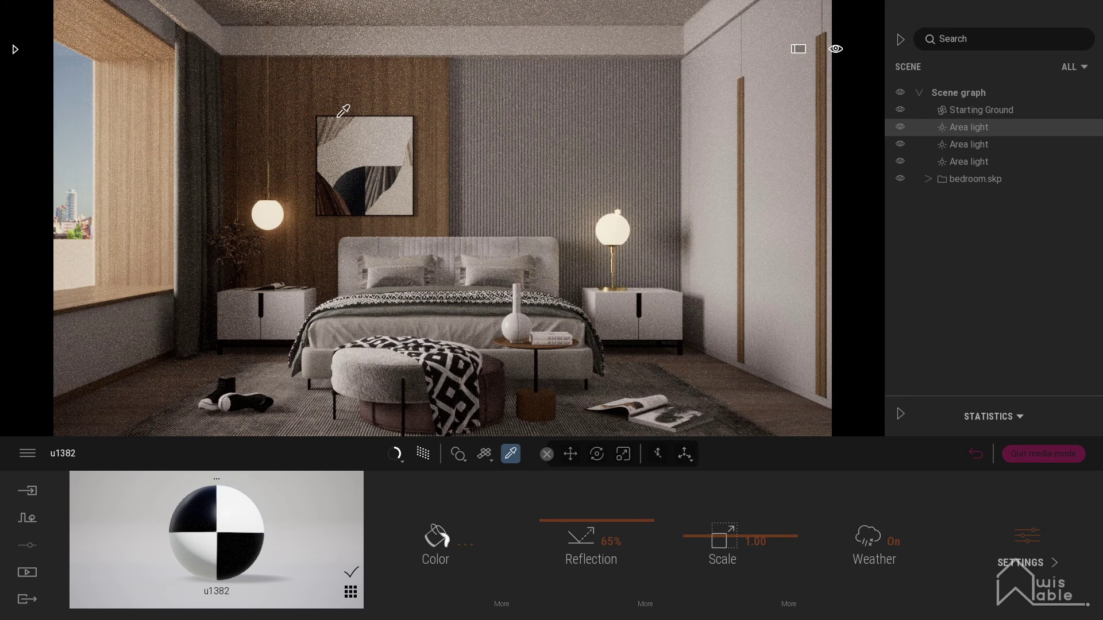
click(338, 114)
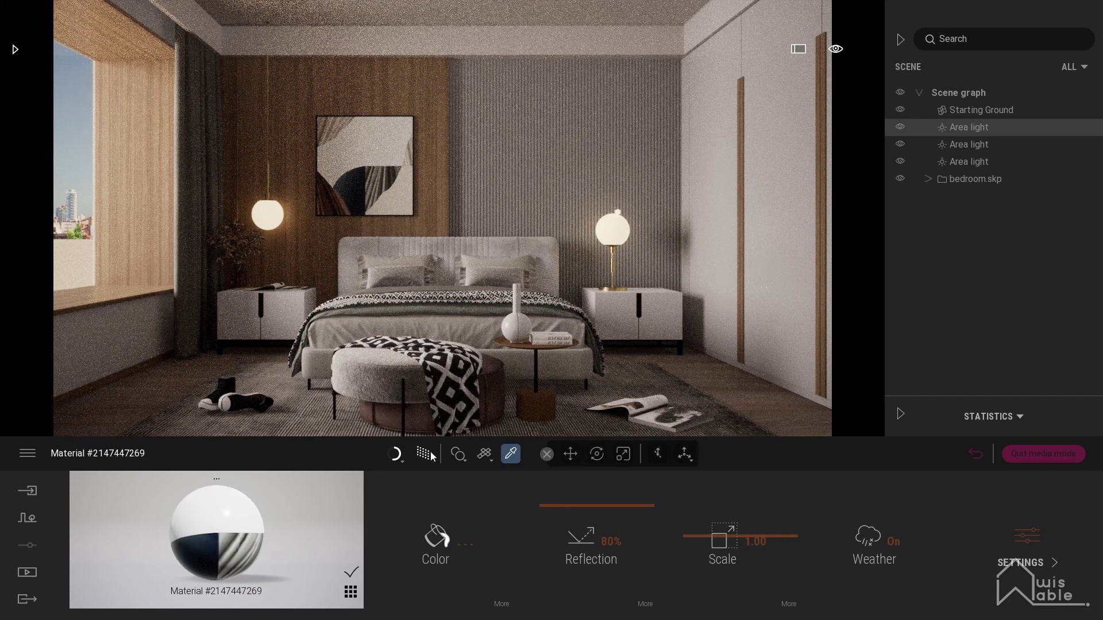
Zoom to the painting, raise the black frame's reflection and keep its dark colour.
scroll(285, 129, up, 3)
scroll(285, 129, up, 3)
scroll(285, 129, up, 3)
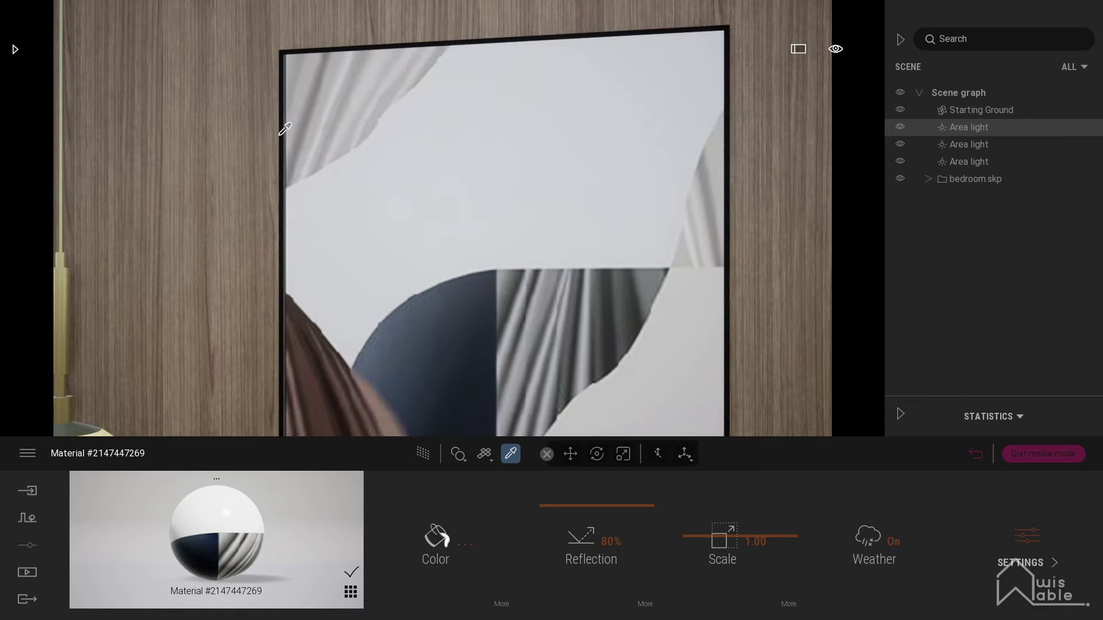
click(281, 134)
text(15)
key(Return)
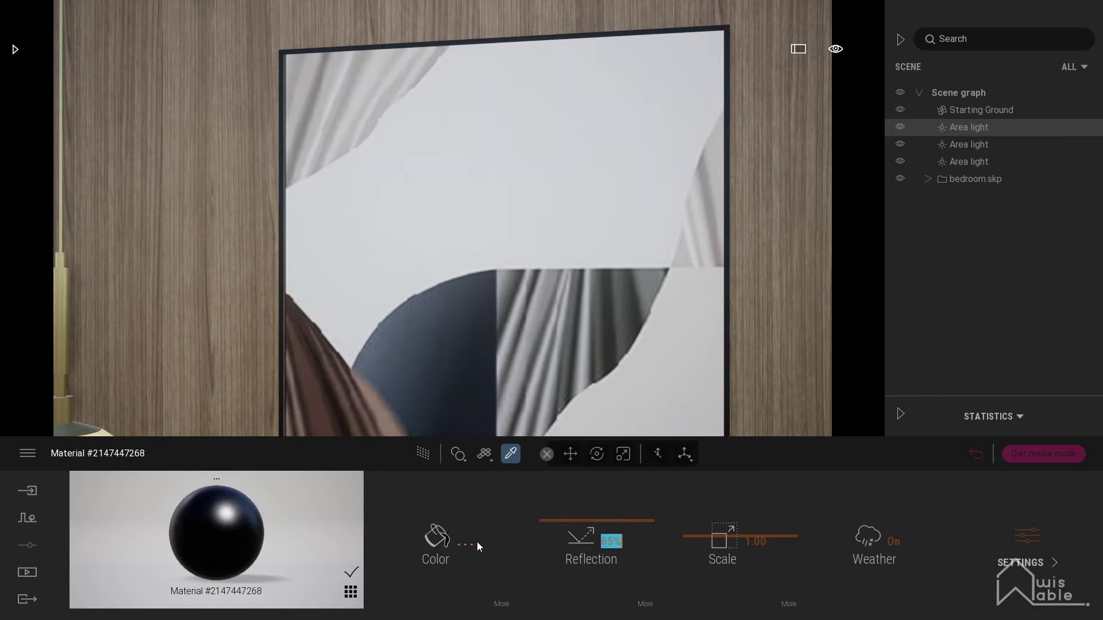
click(477, 544)
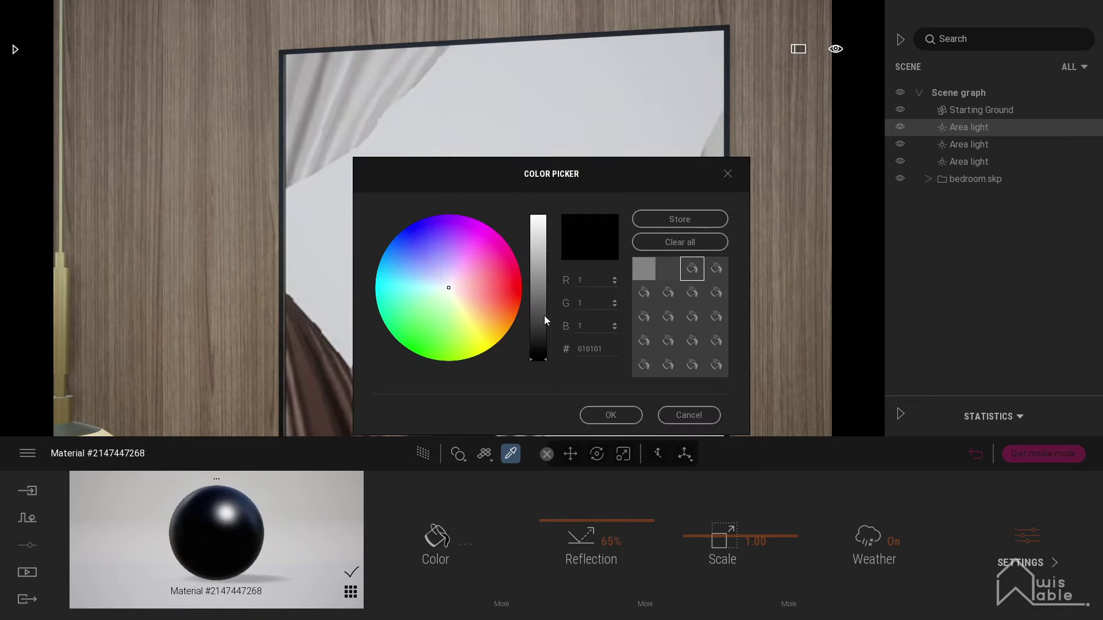
click(627, 421)
Raise the plant leaves' reflection to 69% and the fabric material's to 45%.
click(284, 340)
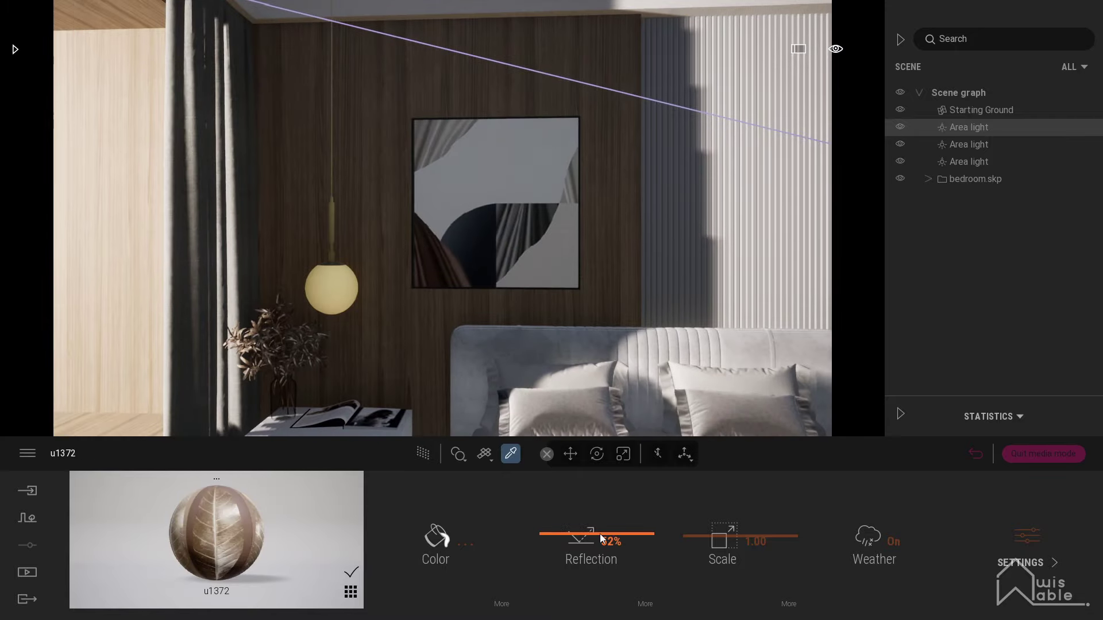
drag(585, 557, 581, 515)
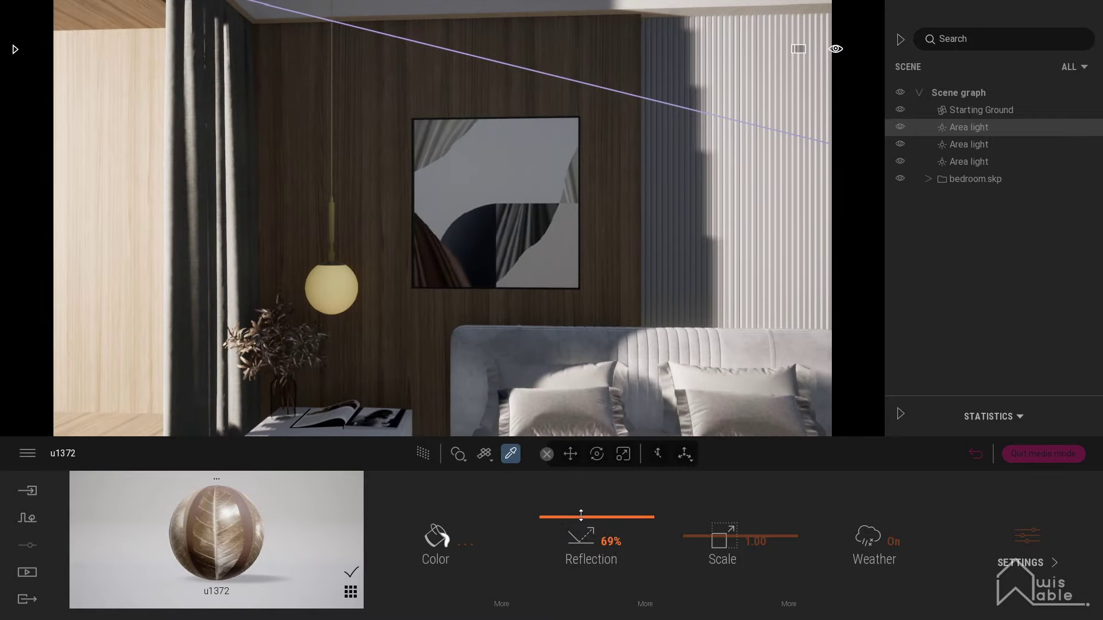
click(346, 411)
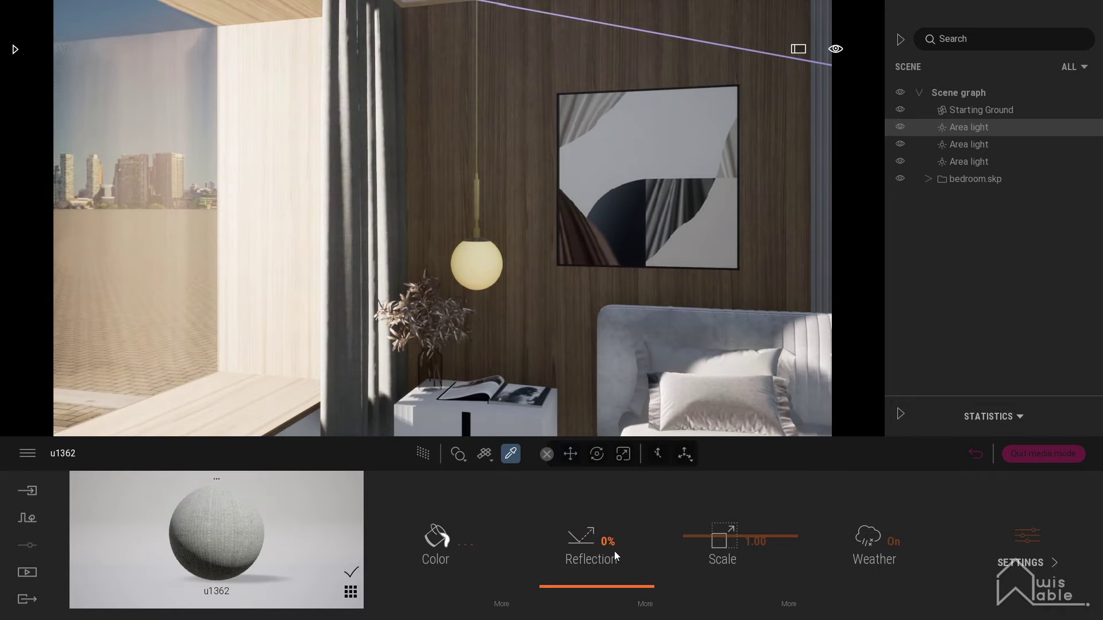
text(45)
key(Return)
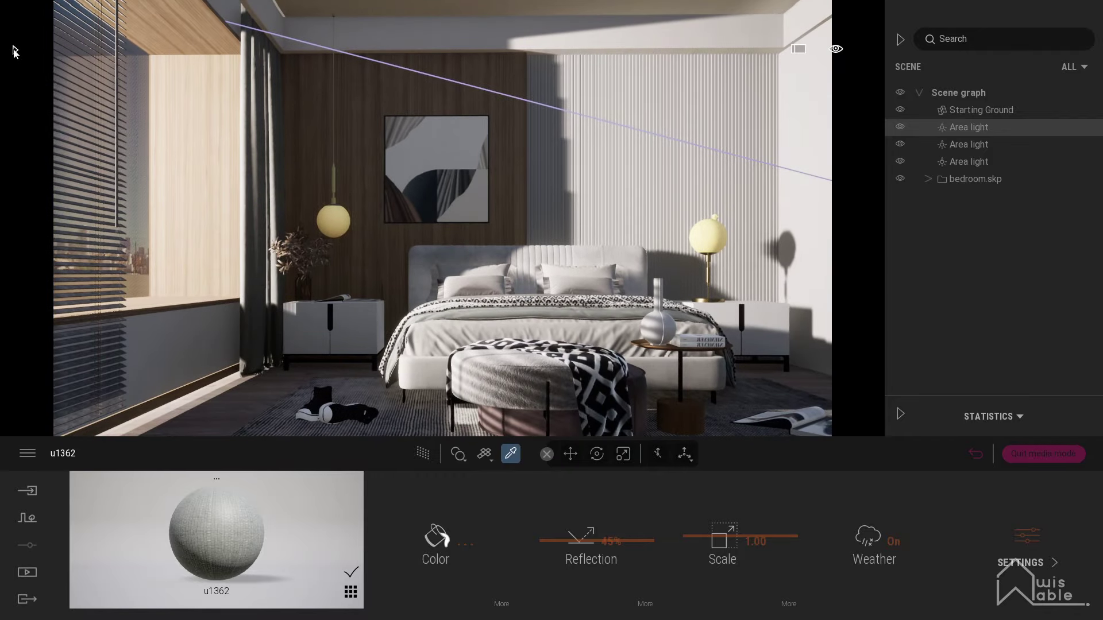
Choose Carpet wool laos 01 from the fabric library and lighten its colour to near white.
click(13, 51)
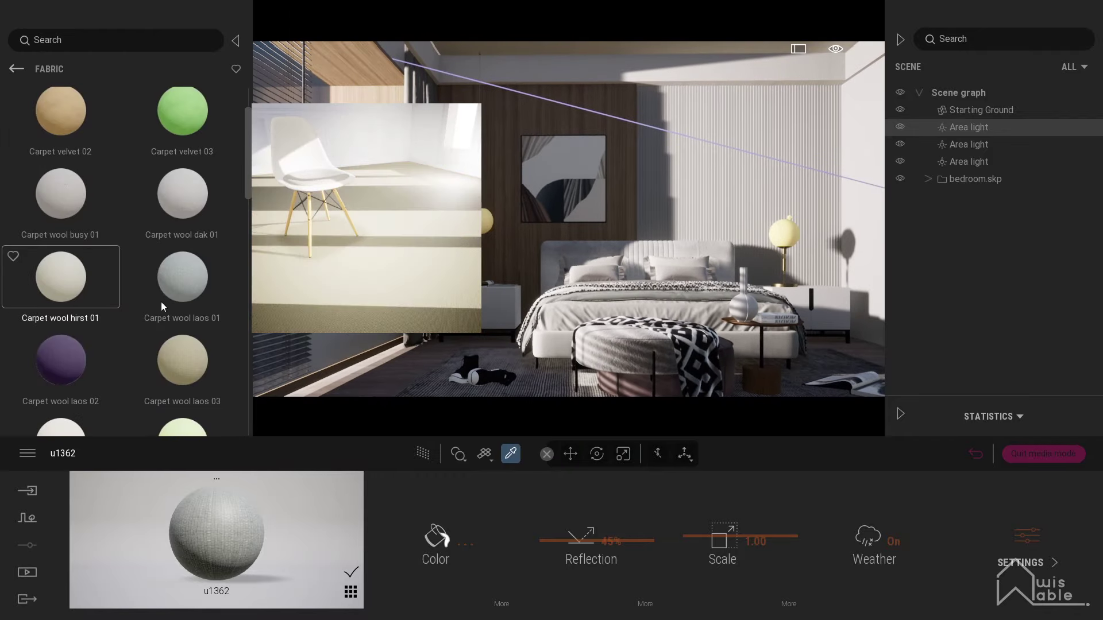
click(325, 263)
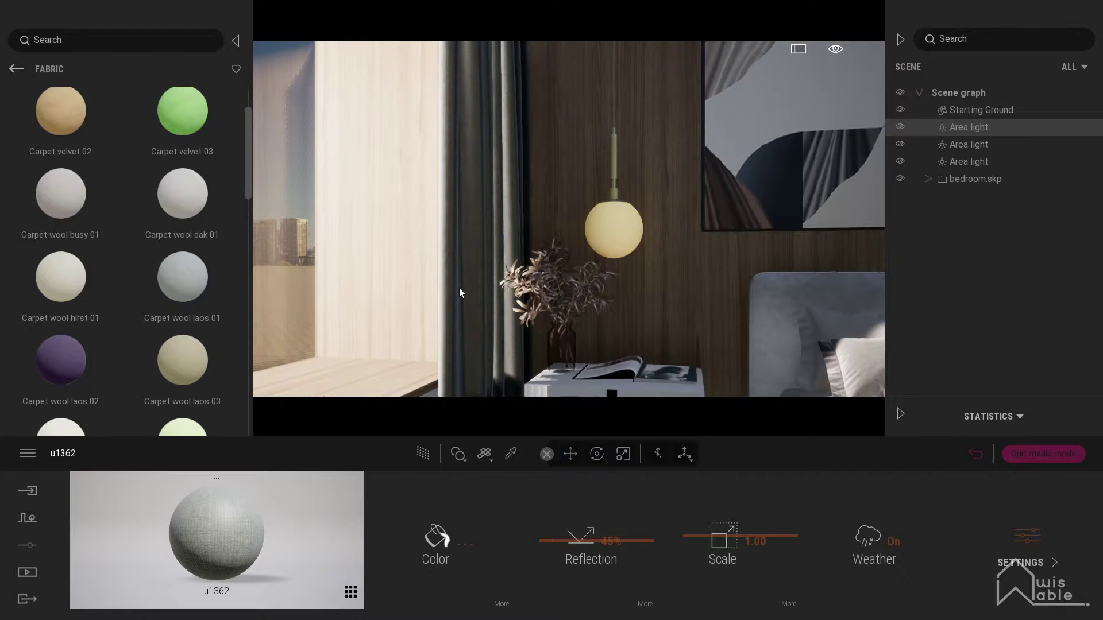
click(459, 293)
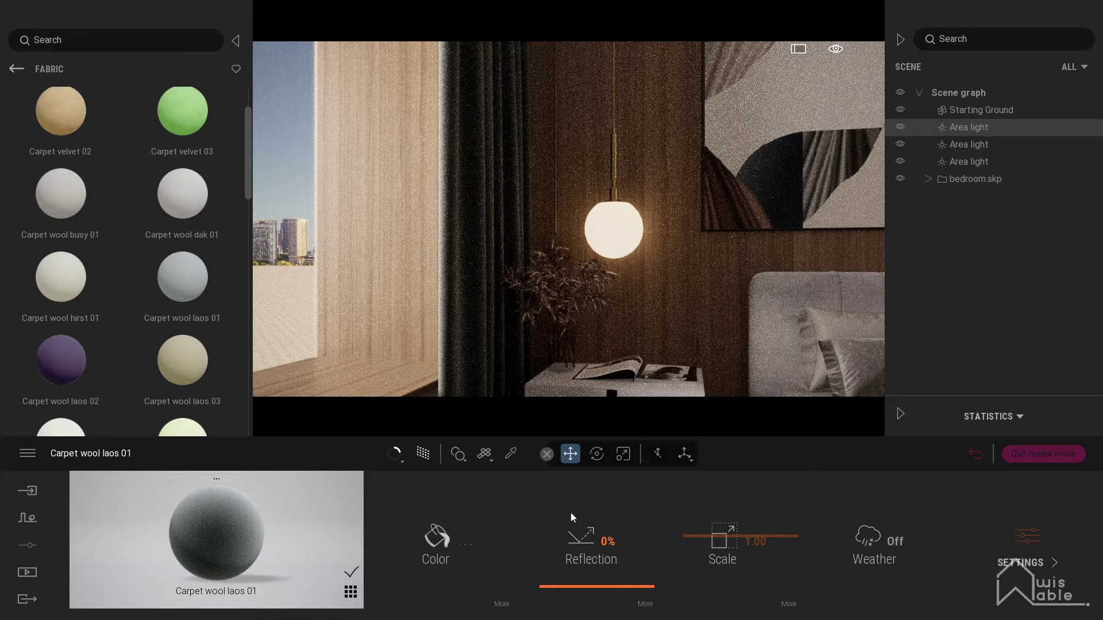
click(470, 544)
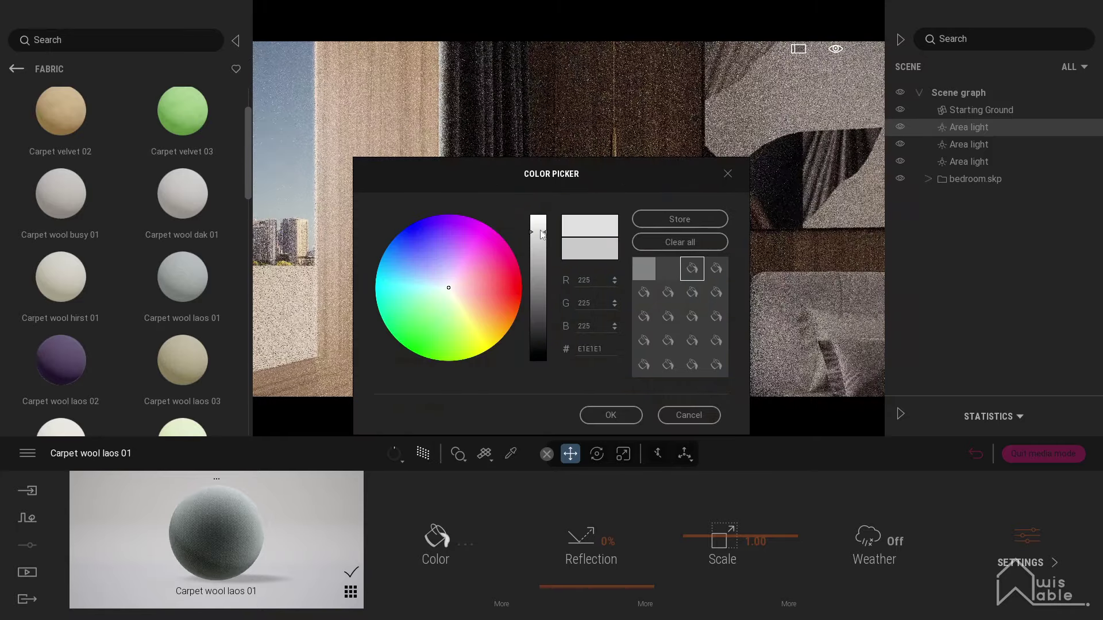
drag(542, 233, 542, 219)
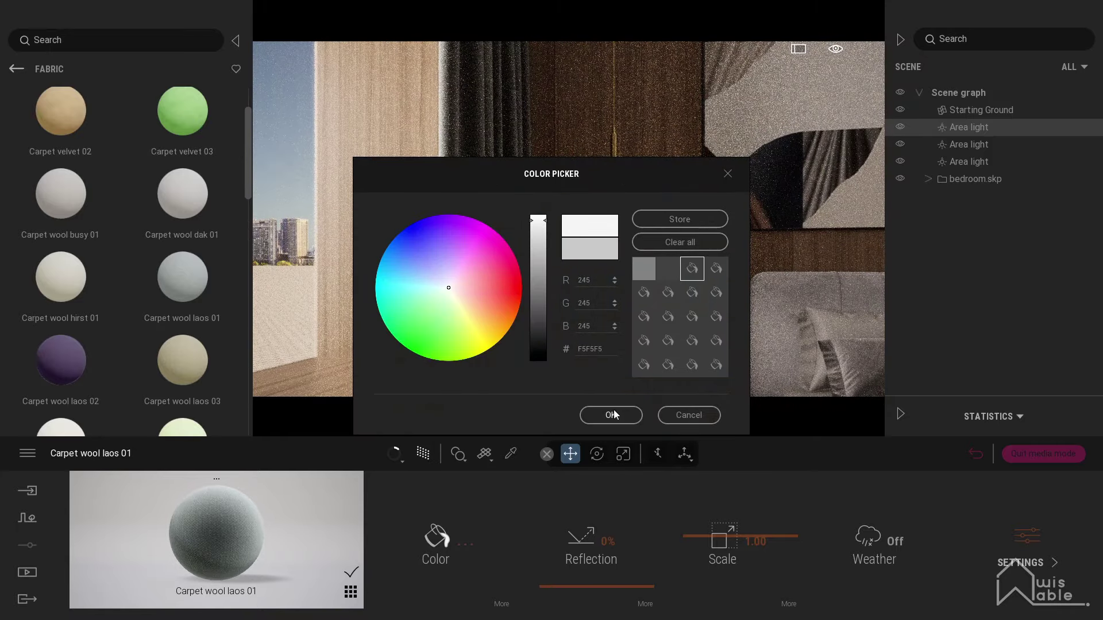
click(612, 414)
click(467, 543)
click(536, 337)
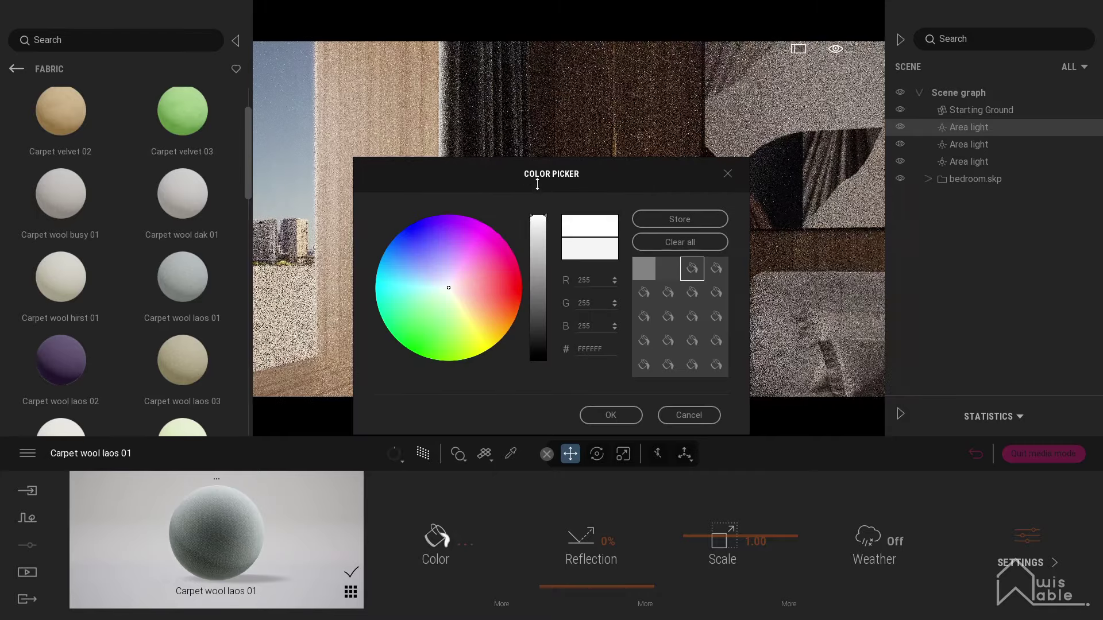
click(612, 414)
mouse_move(60, 387)
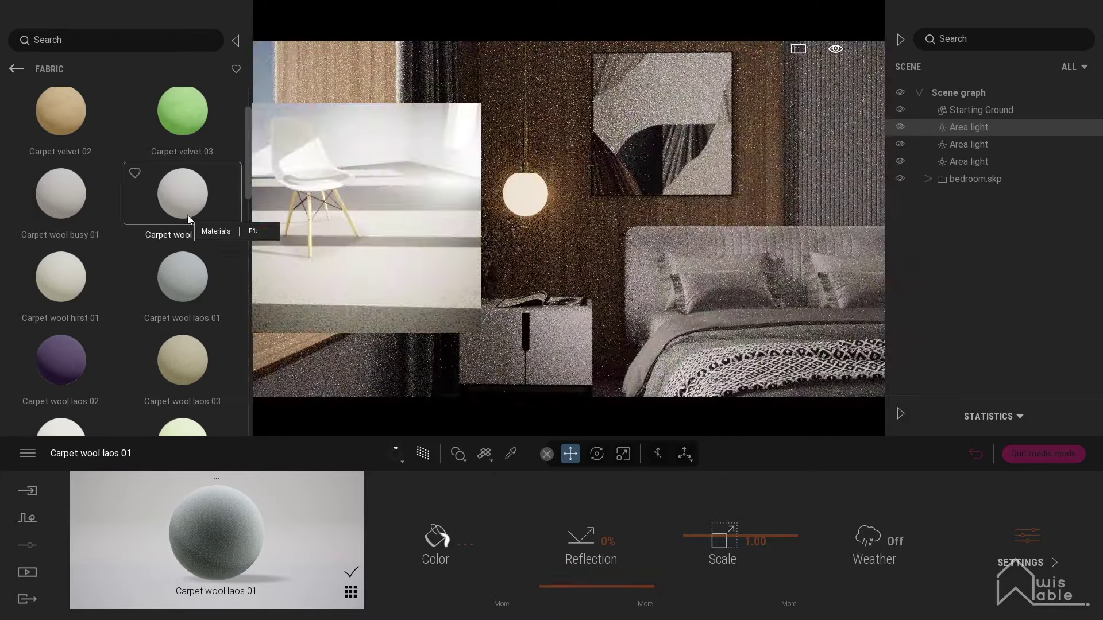
Replace the rug material with Carpet wool dak 01.
click(471, 361)
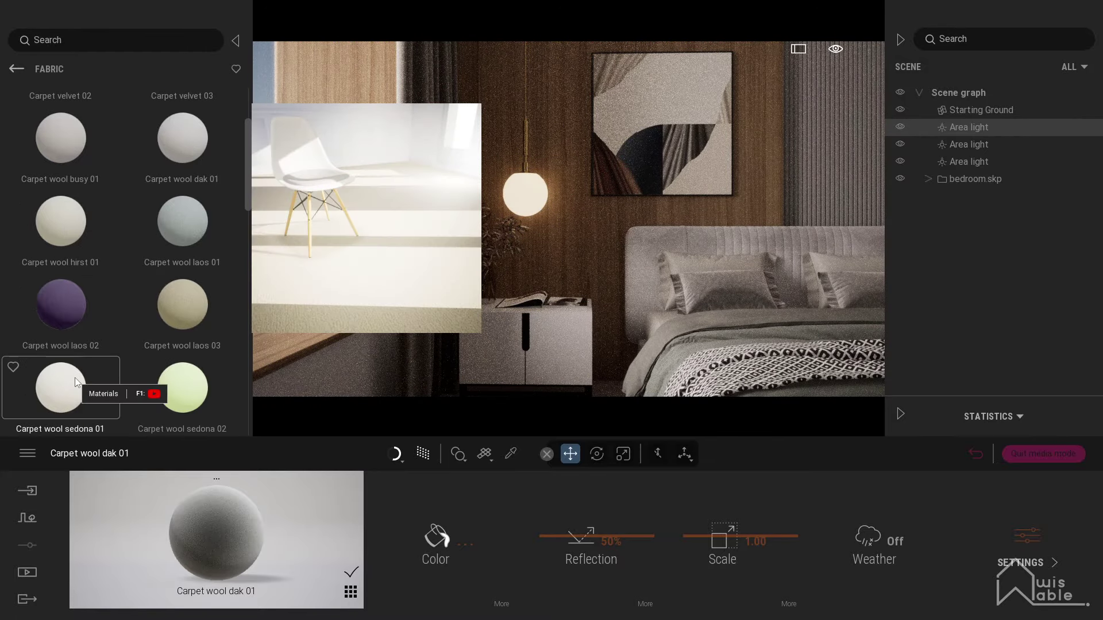
scroll(65, 319, down, 5)
scroll(46, 216, down, 2)
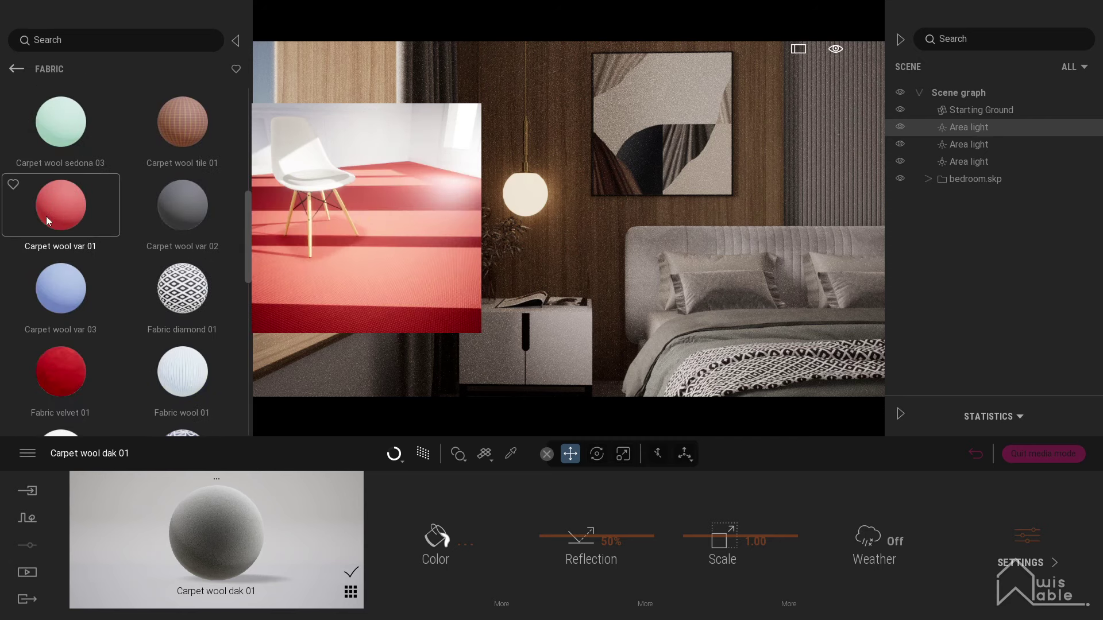
scroll(46, 216, down, 3)
scroll(50, 277, down, 1)
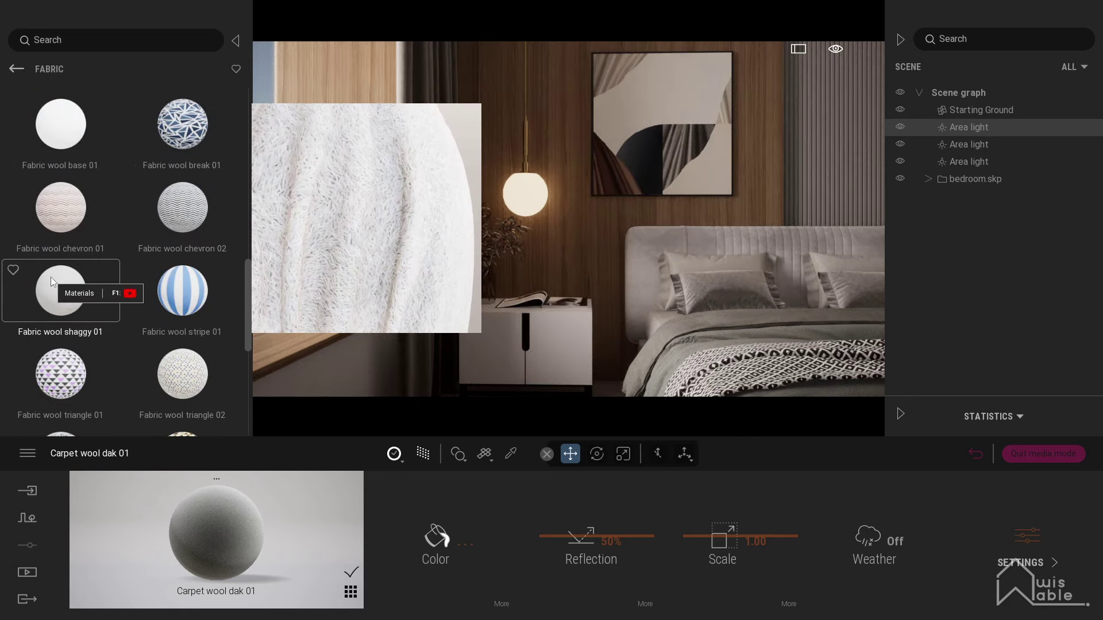
scroll(52, 281, down, 3)
Toggle path tracing on and then back off.
click(422, 459)
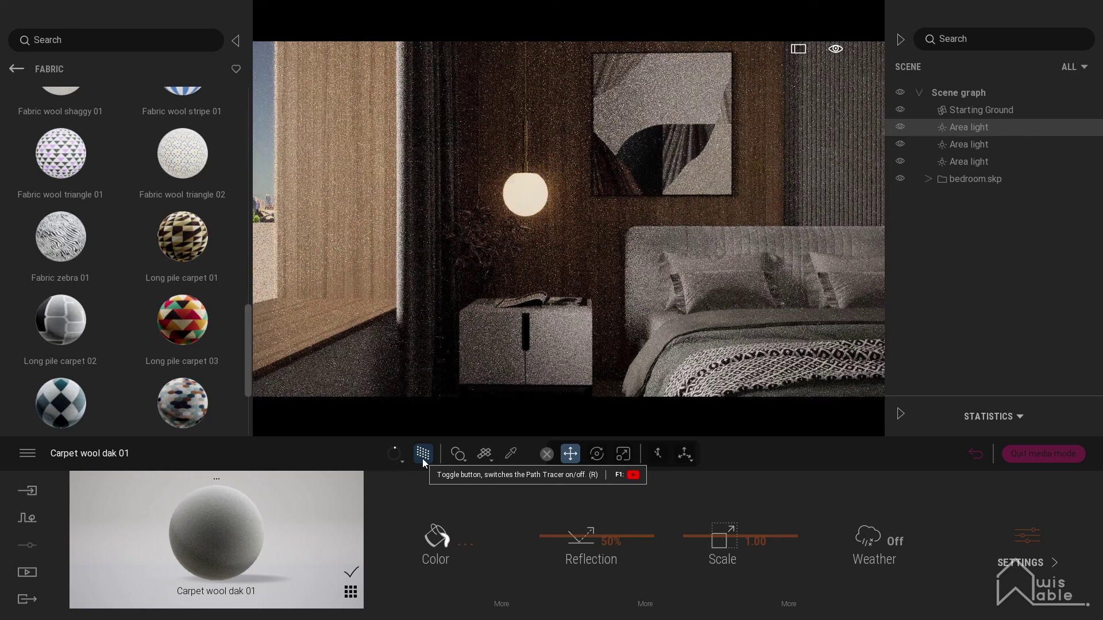
click(422, 459)
scroll(66, 357, down, 3)
scroll(62, 328, up, 4)
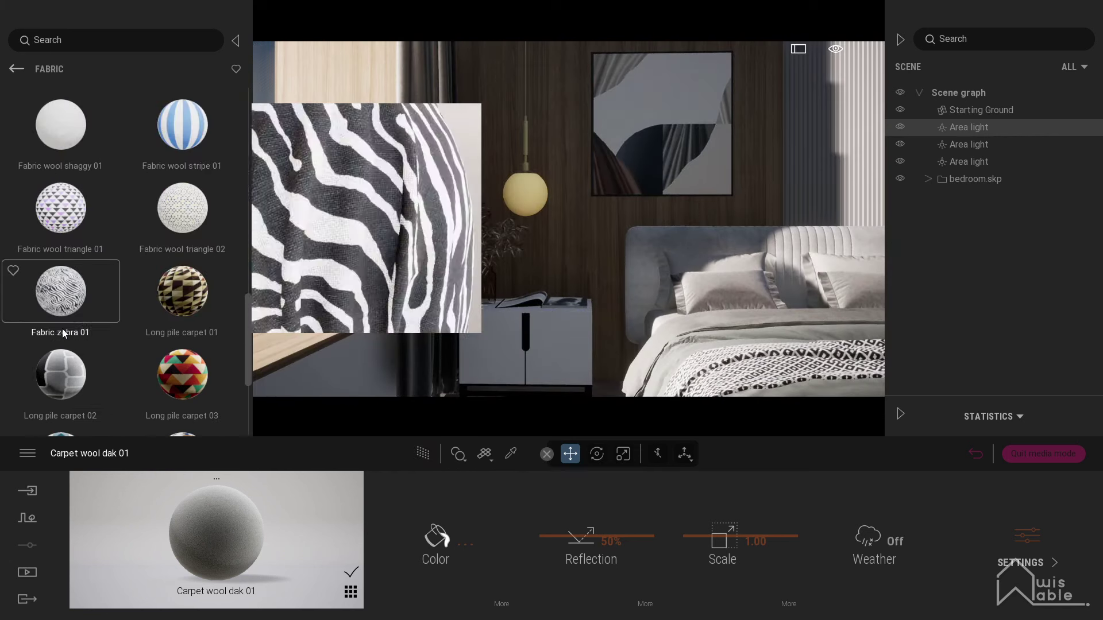
scroll(62, 330, up, 3)
scroll(63, 329, up, 3)
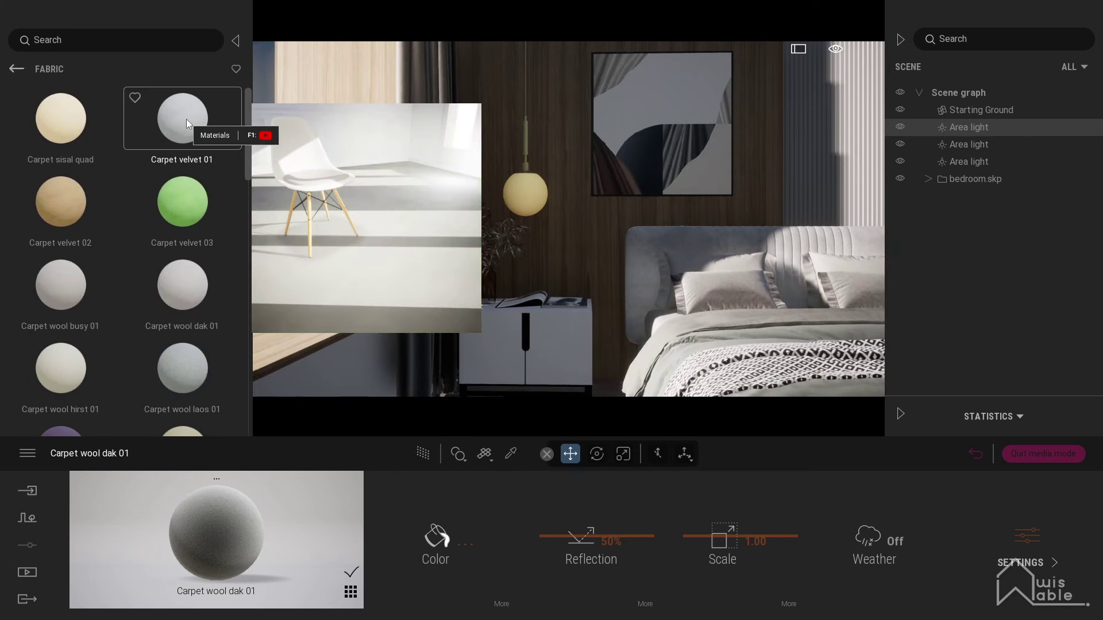
Hide the library, reframe the room, then bring up the Glass materials.
click(236, 40)
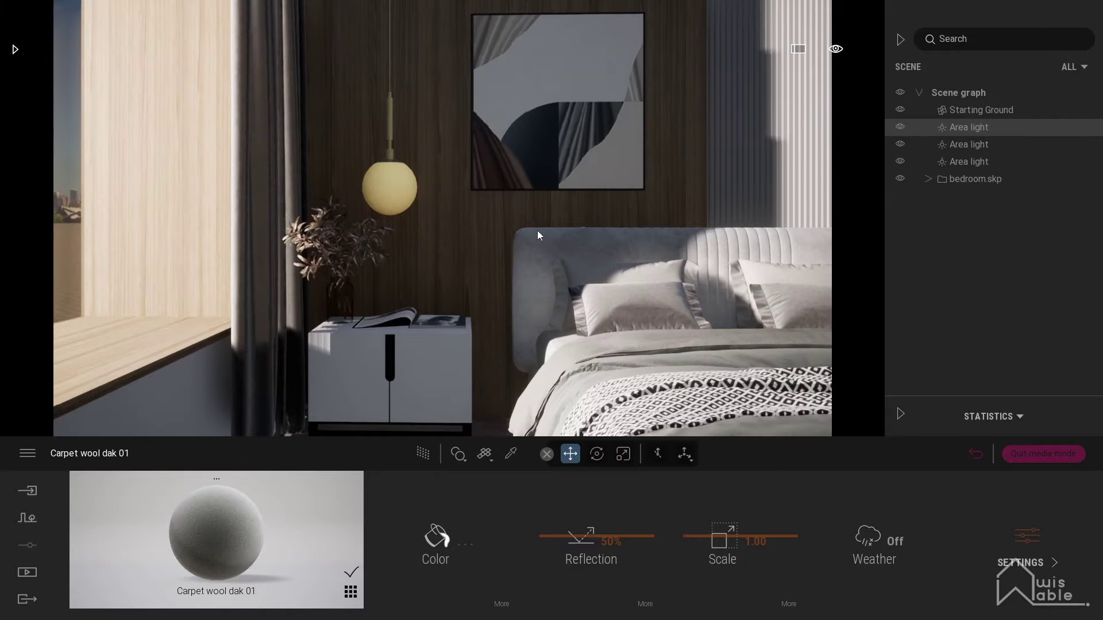
right_drag(504, 269, 494, 276)
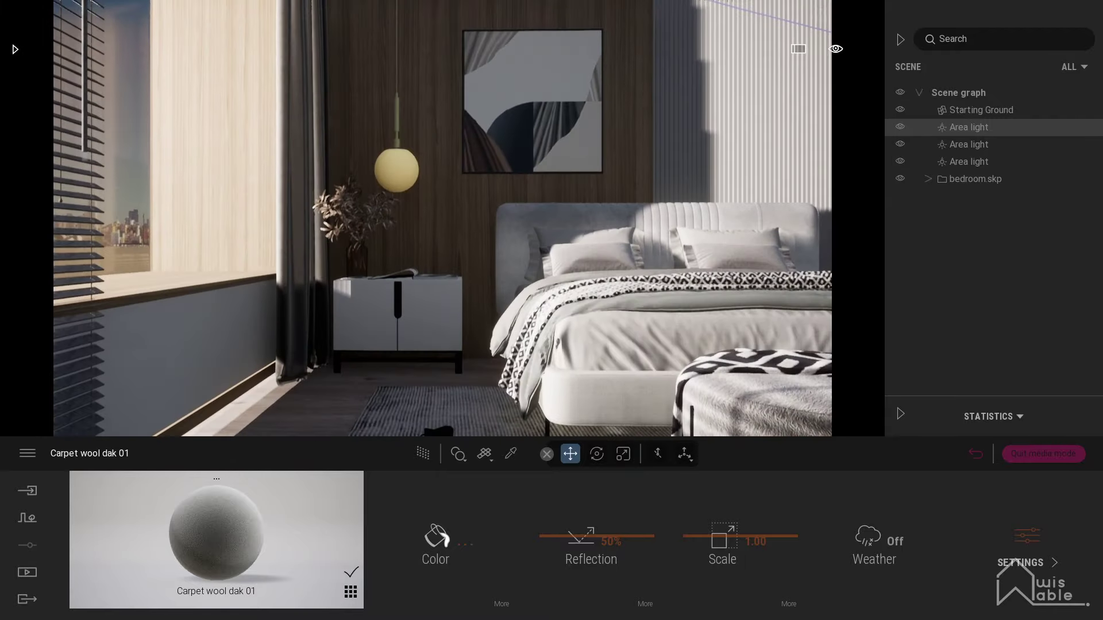
right_drag(345, 322, 343, 330)
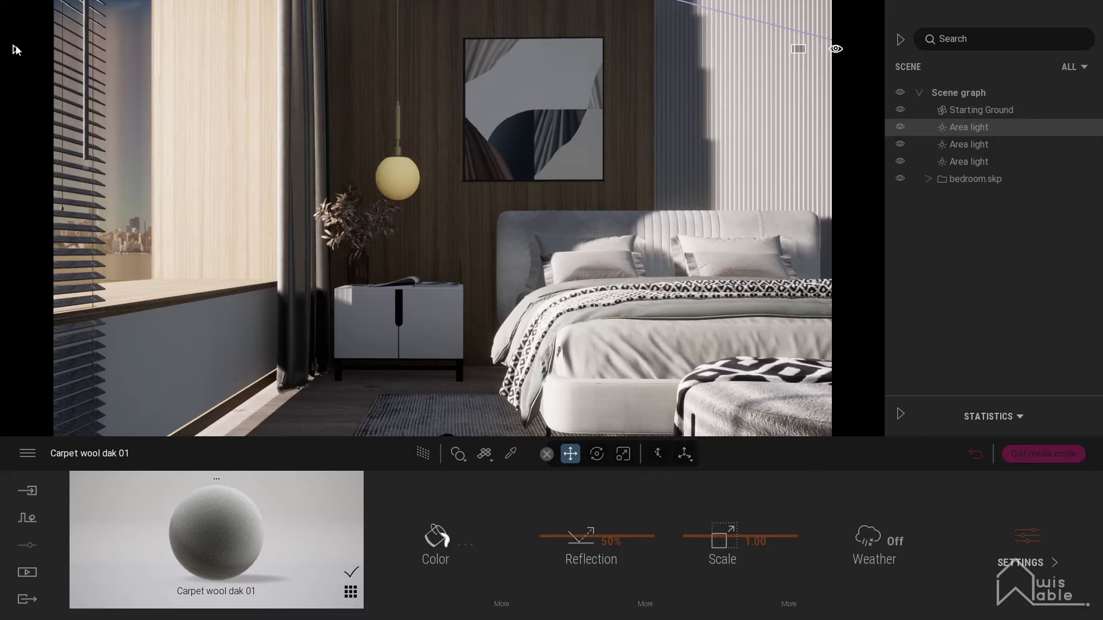
click(14, 48)
click(16, 68)
scroll(172, 230, down, 1)
click(175, 203)
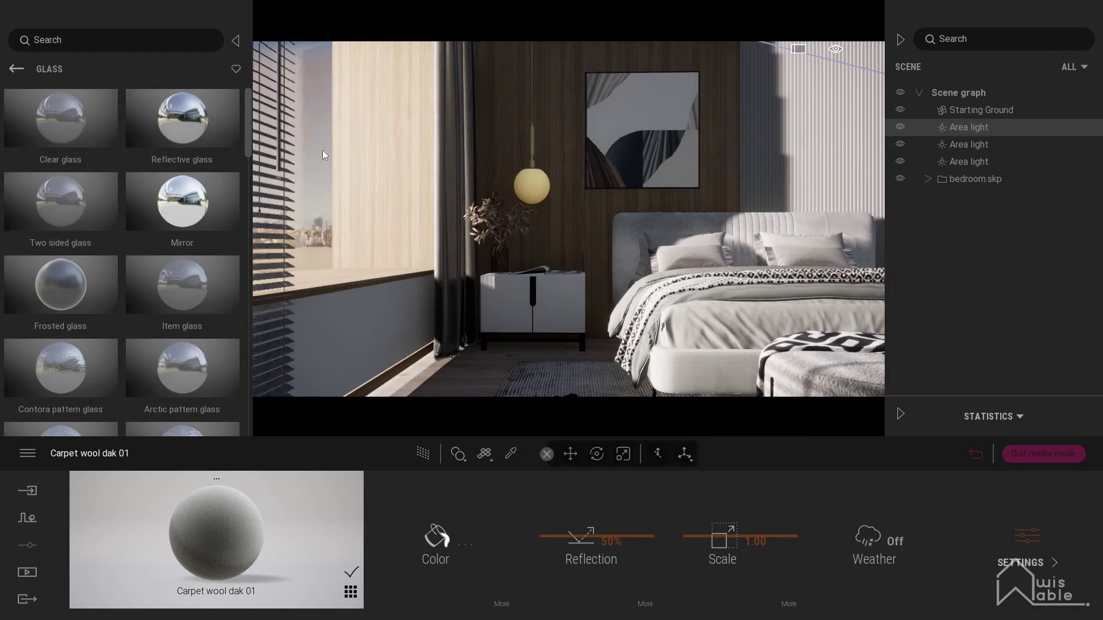
Apply Two sided glass at 40% opacity to the window and return to the Image1 viewpoint.
click(322, 187)
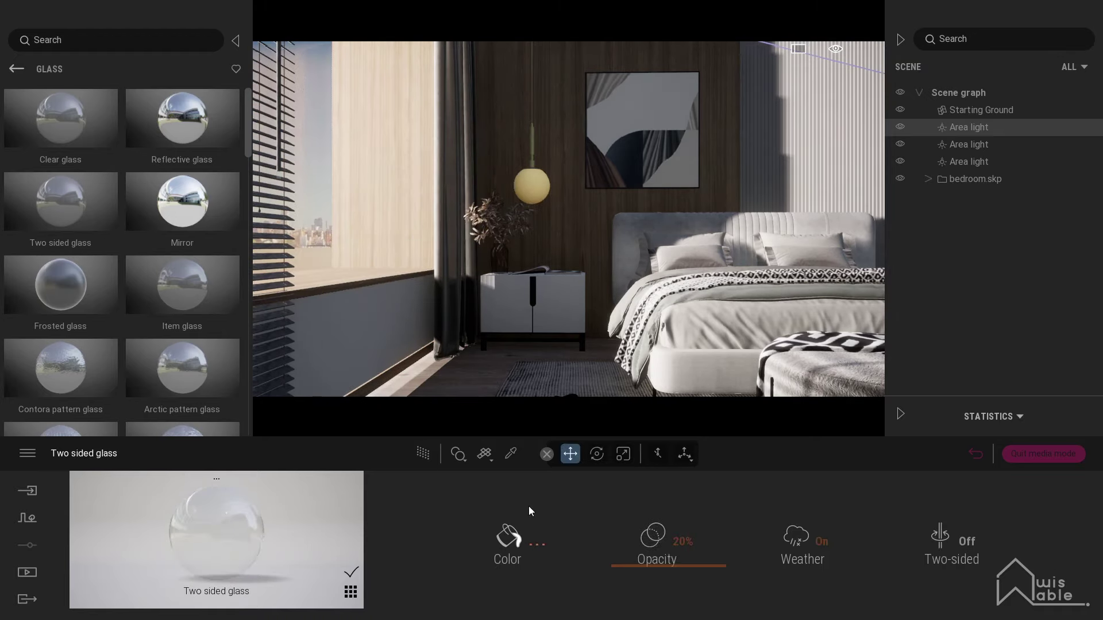
drag(658, 569, 682, 546)
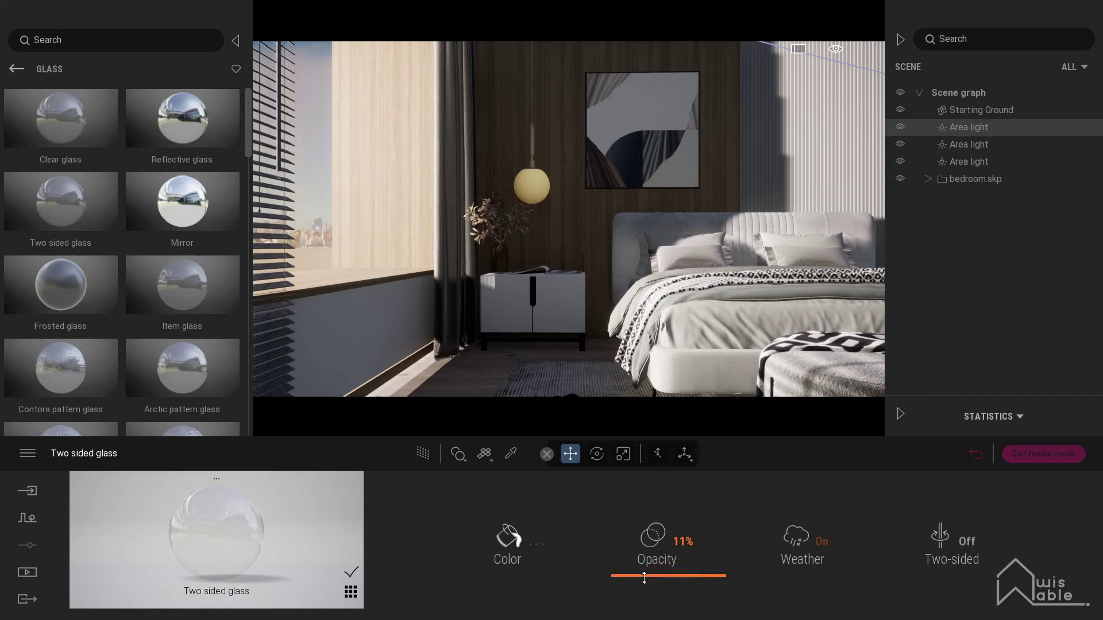
text(0)
key(Return)
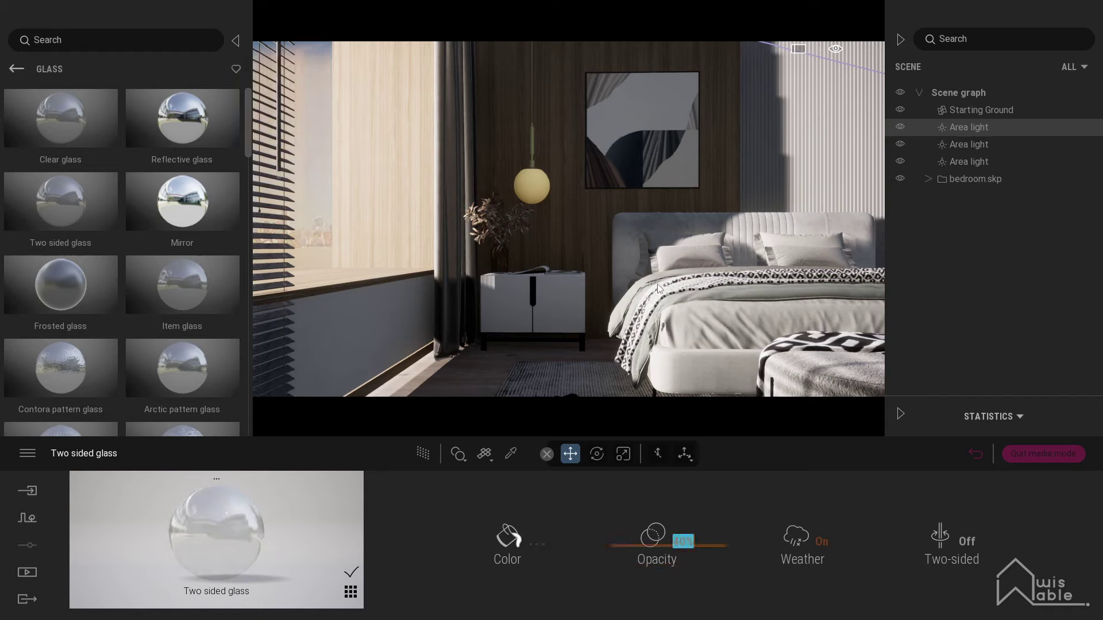
click(34, 571)
click(229, 503)
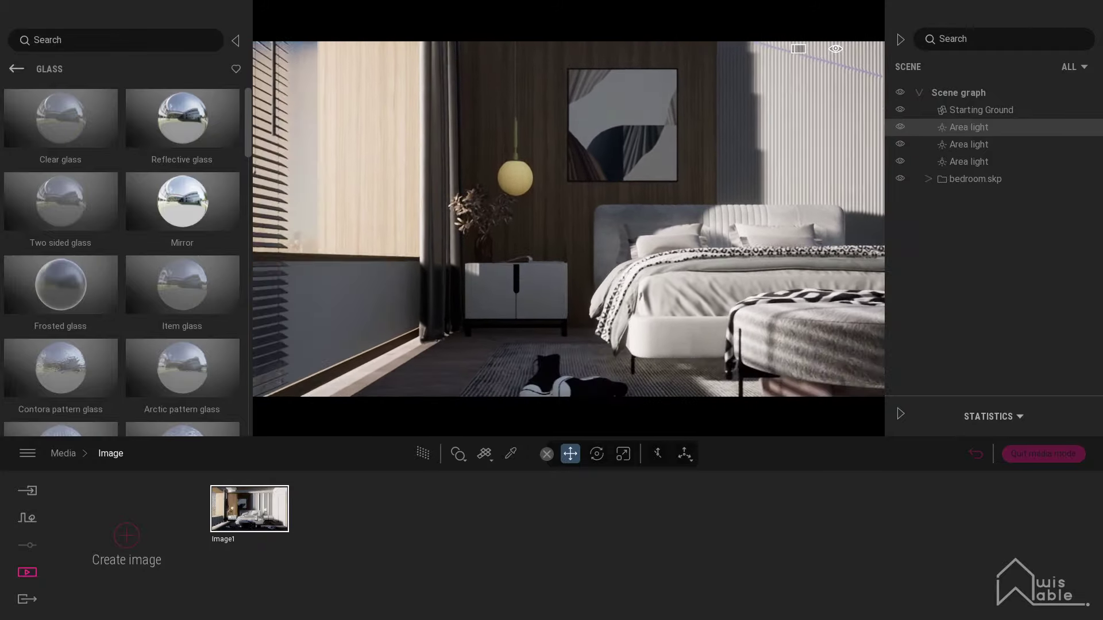
Save the current view as Image2 and turn on the path-traced preview.
click(127, 535)
mouse_move(249, 509)
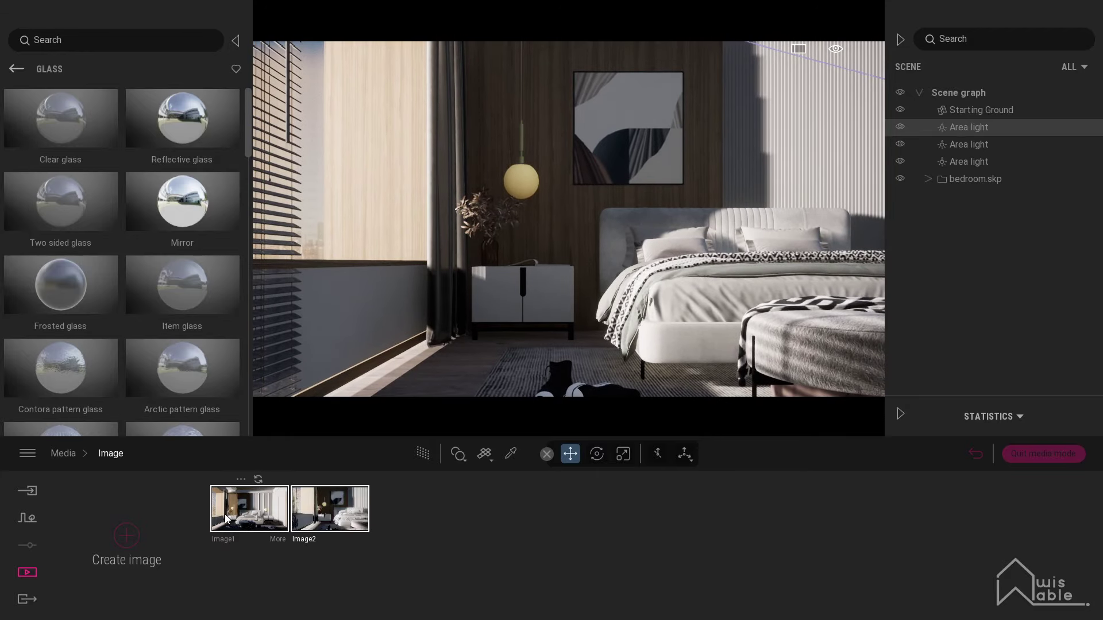
click(421, 454)
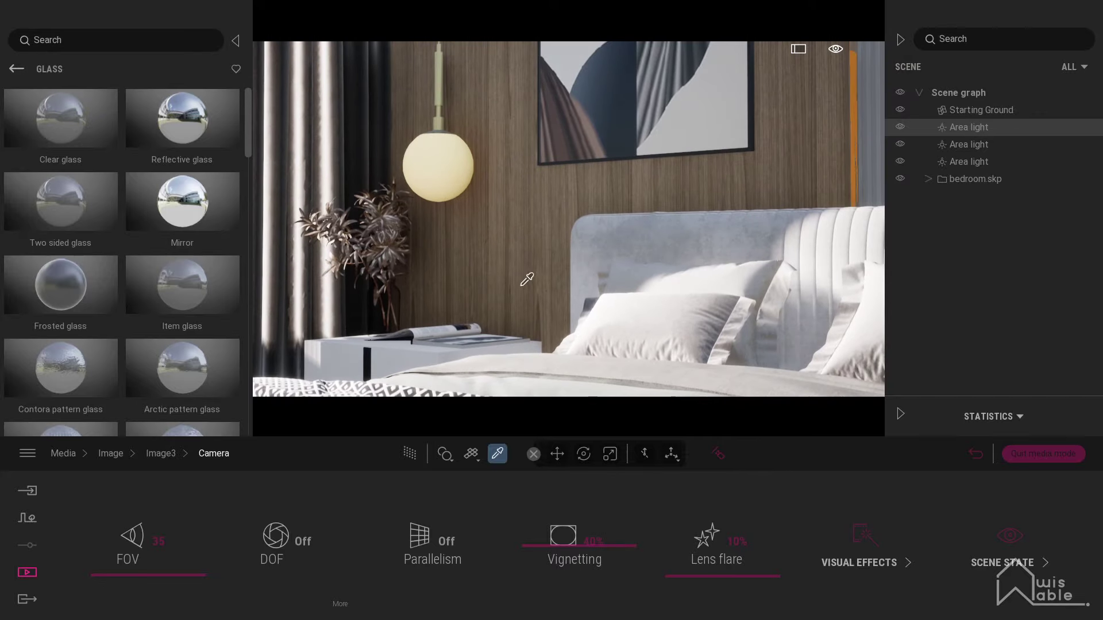
Preview with path tracing and apply Clear glass at 30% opacity to the bedside vase.
click(412, 453)
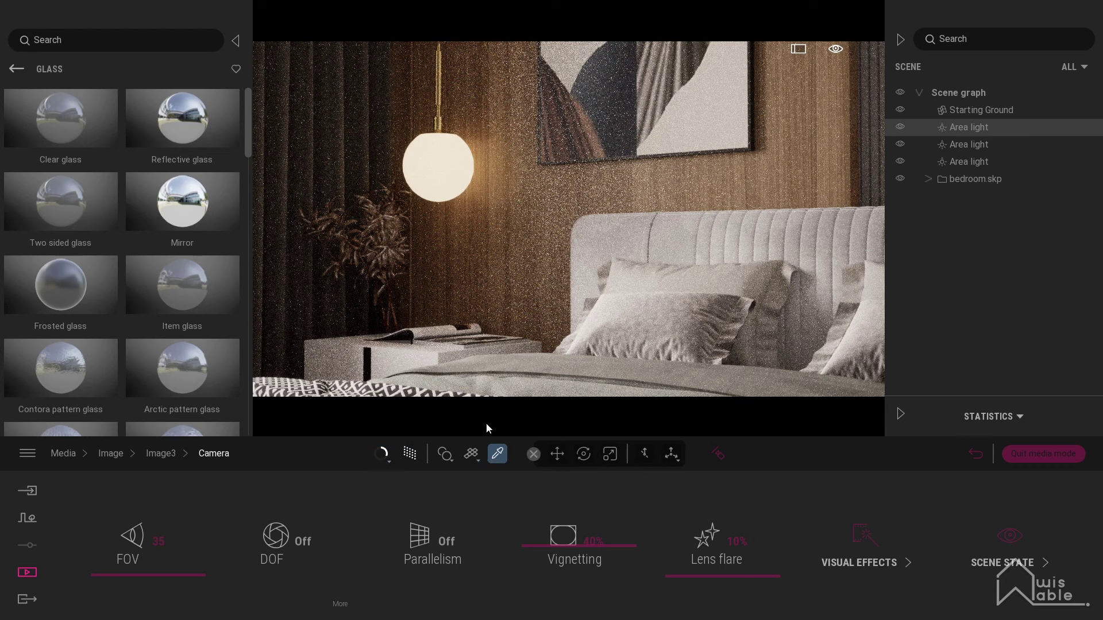
click(403, 306)
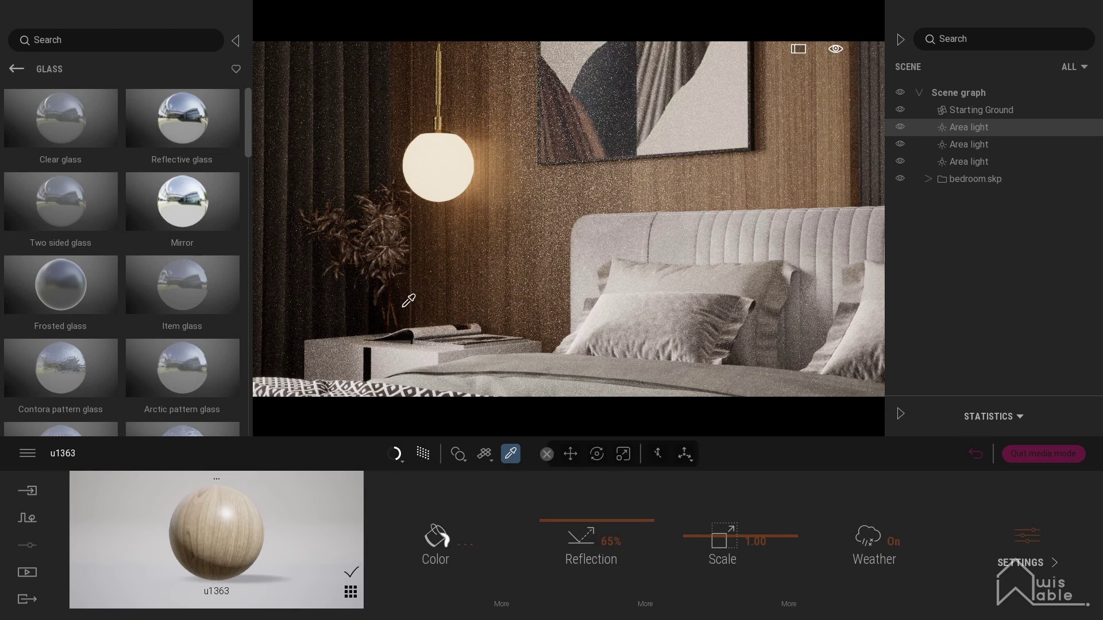
click(382, 311)
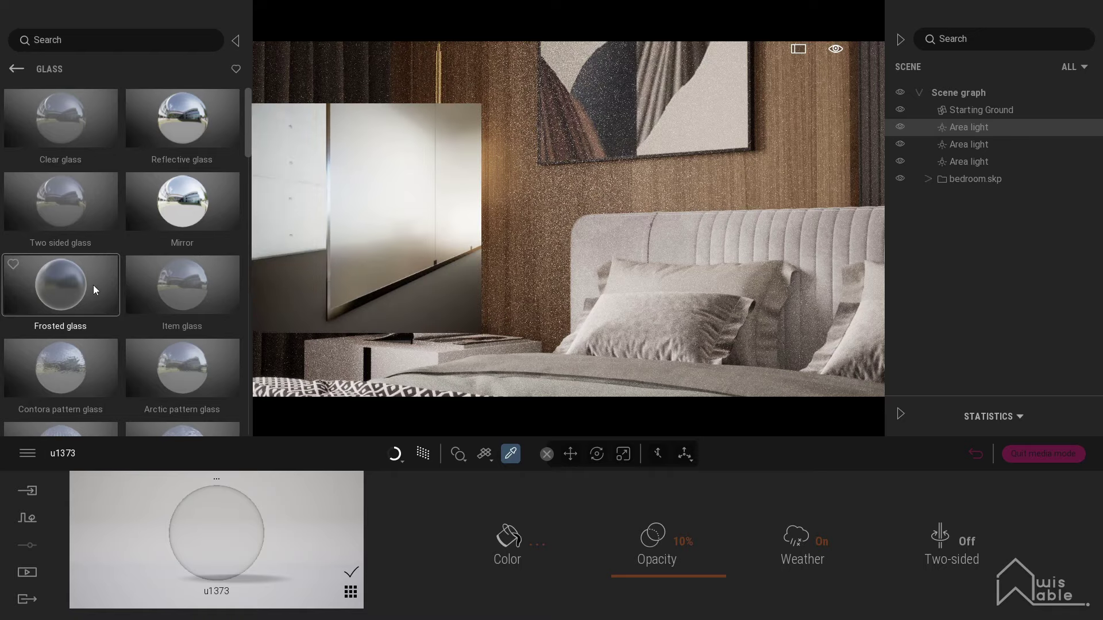
mouse_move(60, 121)
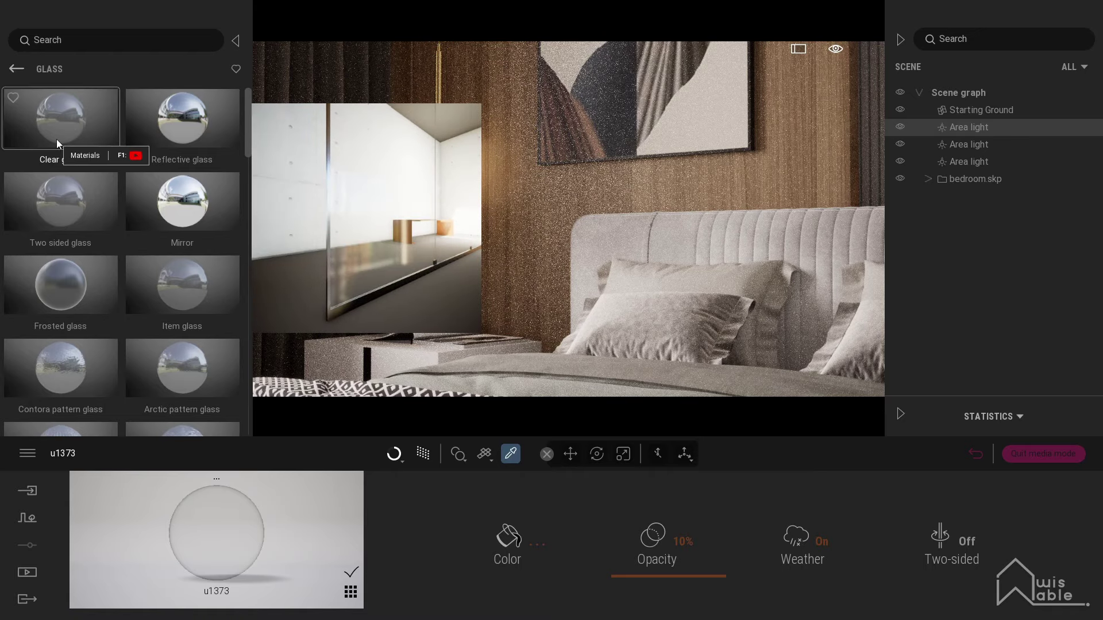
drag(56, 139, 376, 304)
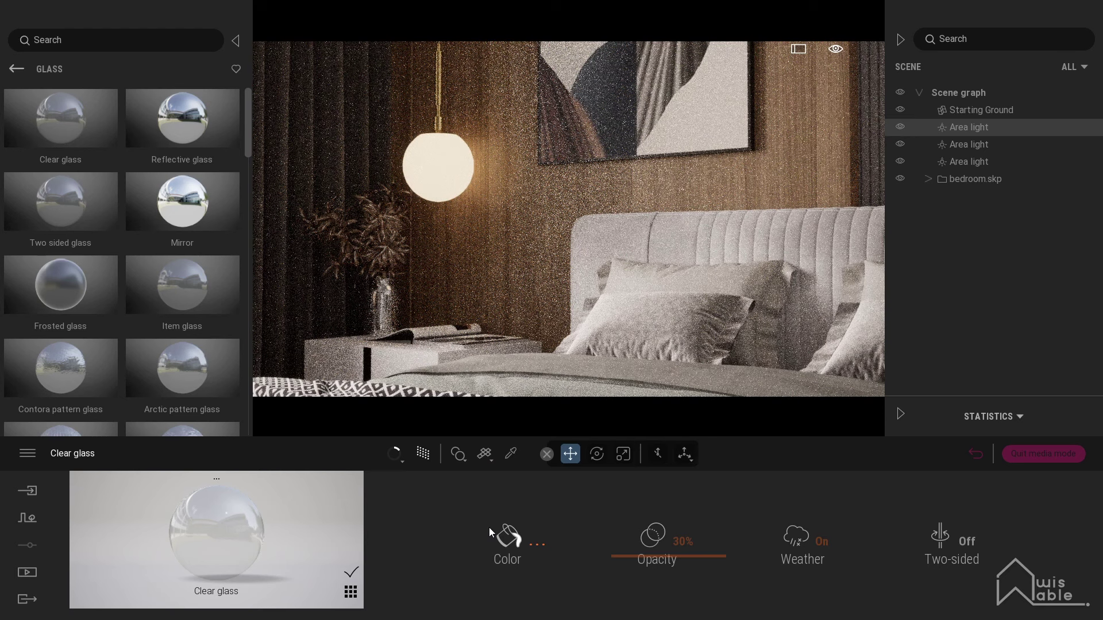
click(30, 574)
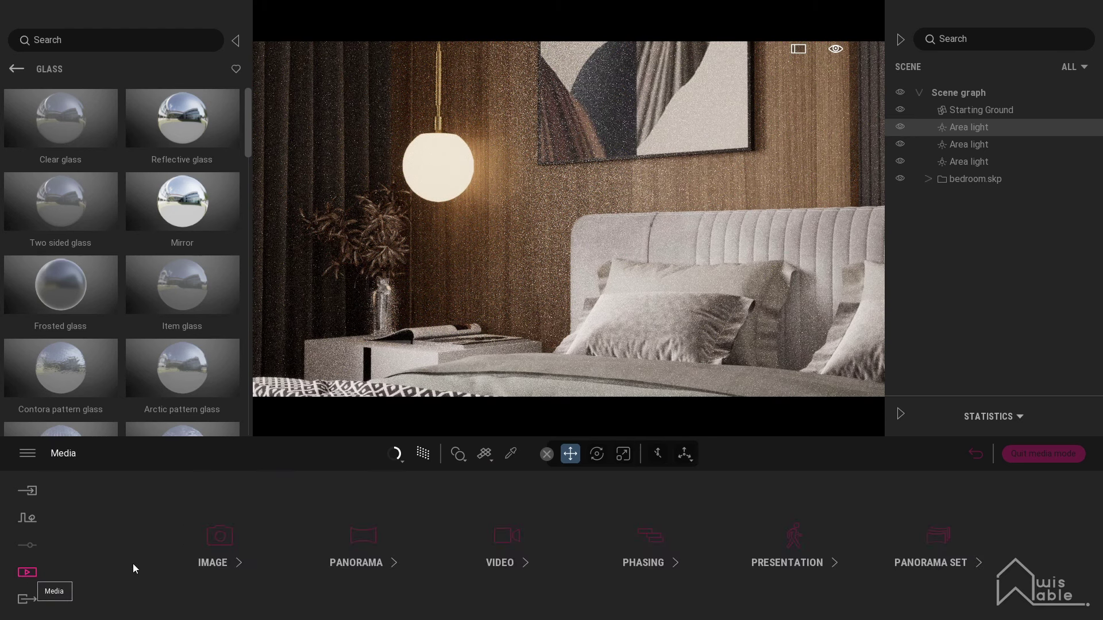
Update Image3's thumbnail and set the bed's Material #98 to 45% reflection.
click(239, 551)
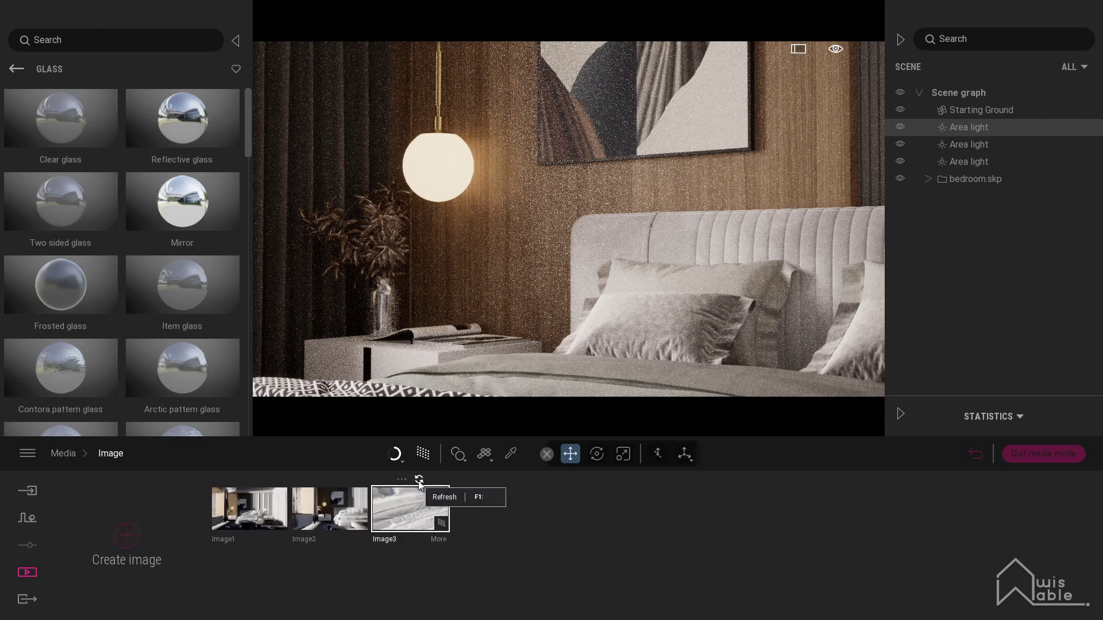
click(419, 481)
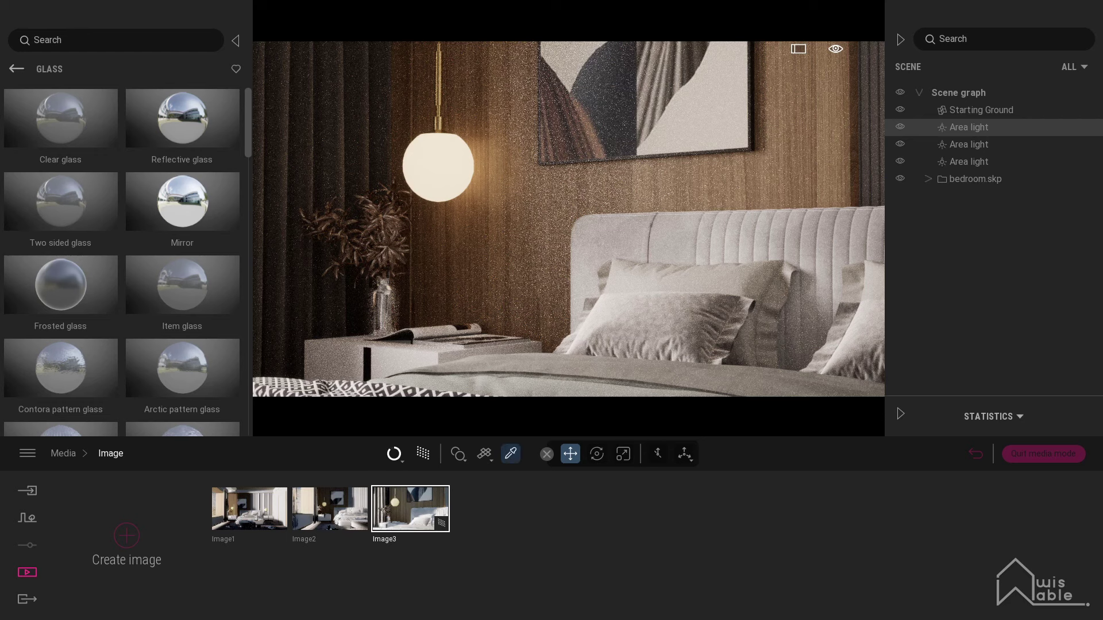
click(510, 454)
click(544, 366)
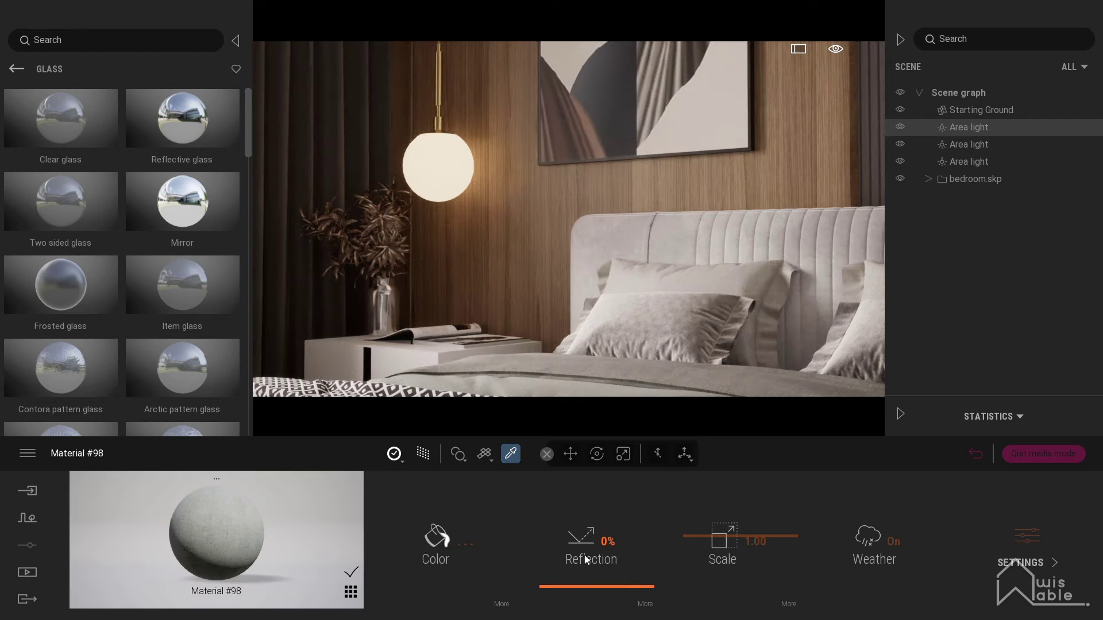
click(606, 541)
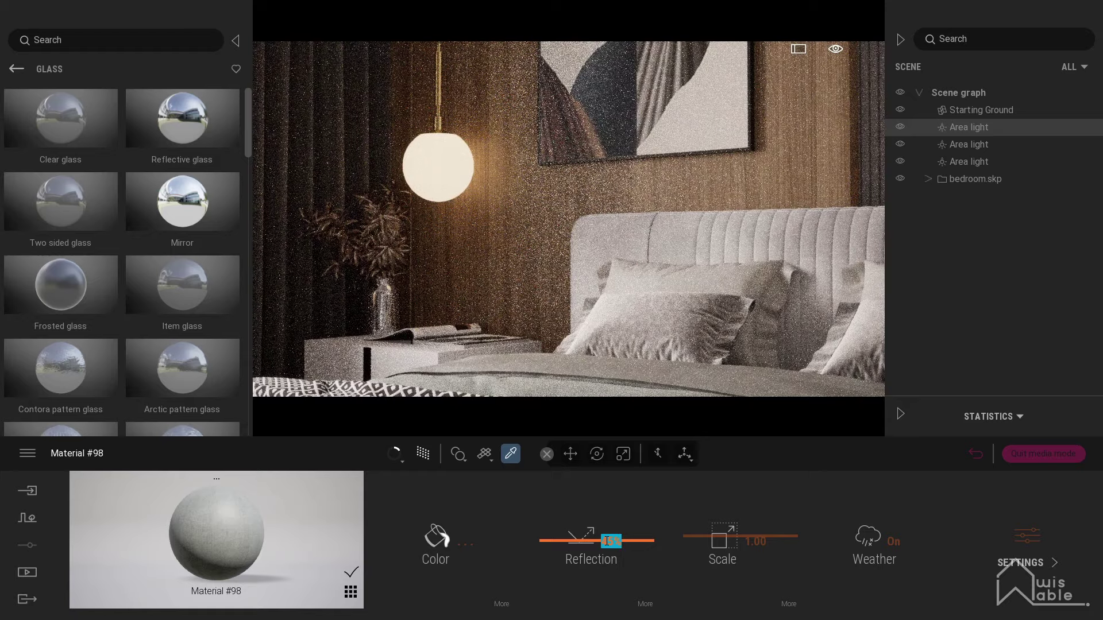
click(235, 41)
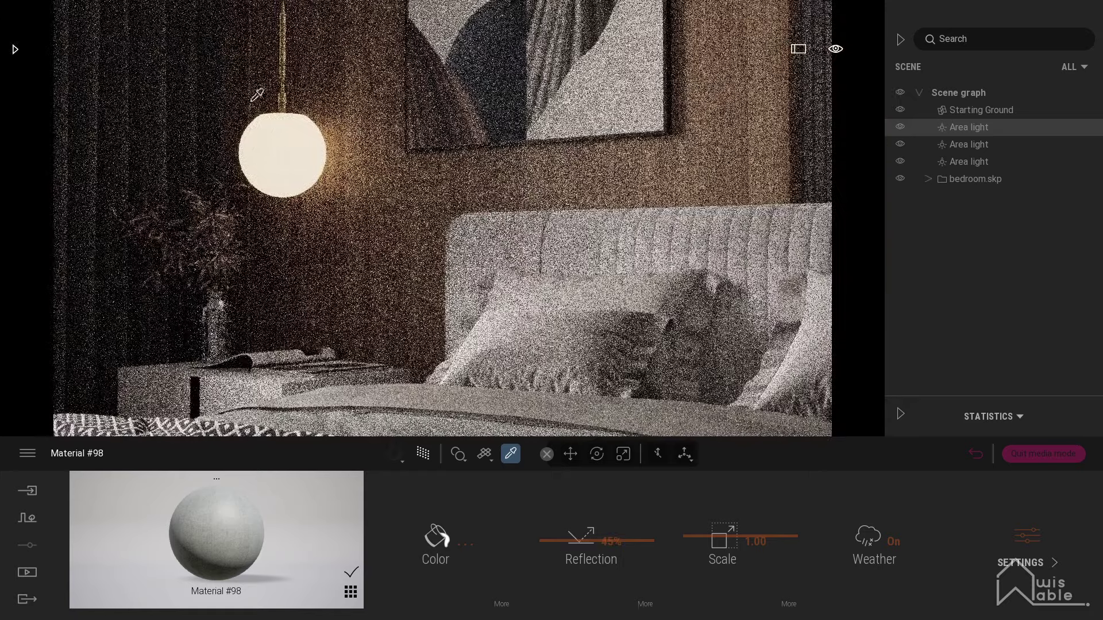
key(Down)
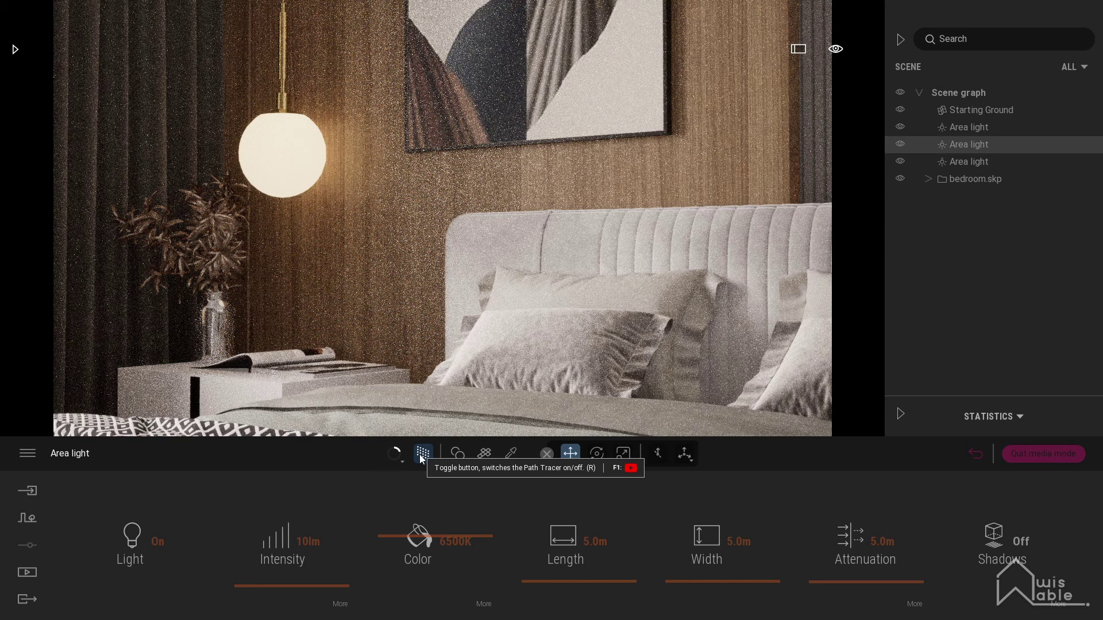
click(31, 569)
Show the Image1 shot path-traced and lower the second area light from 10 to 5 lm.
click(258, 516)
mouse_move(250, 508)
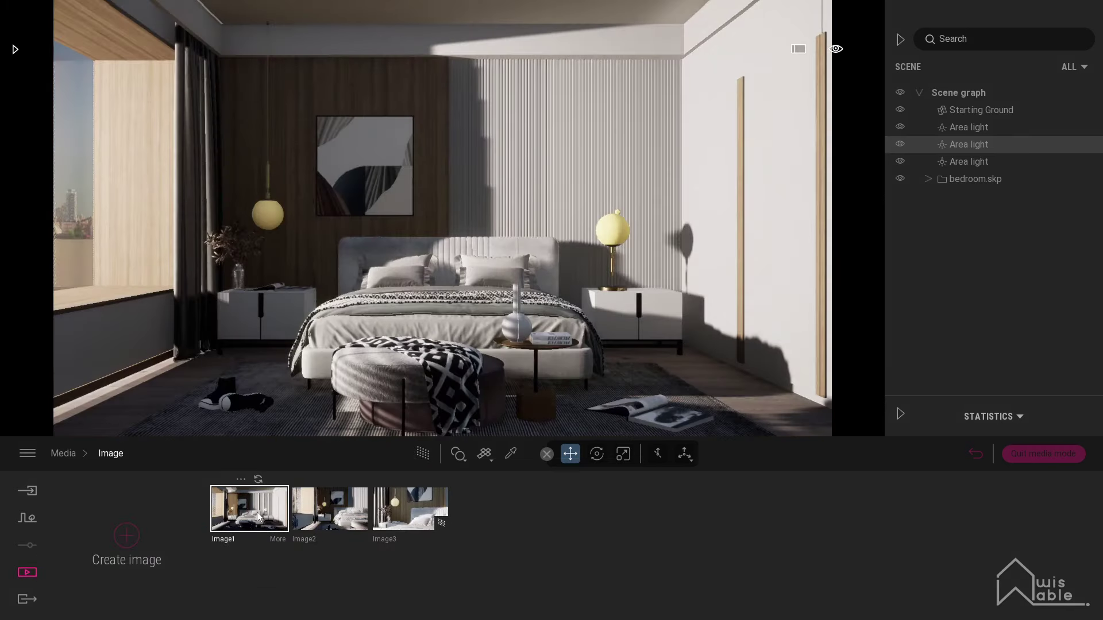
click(425, 455)
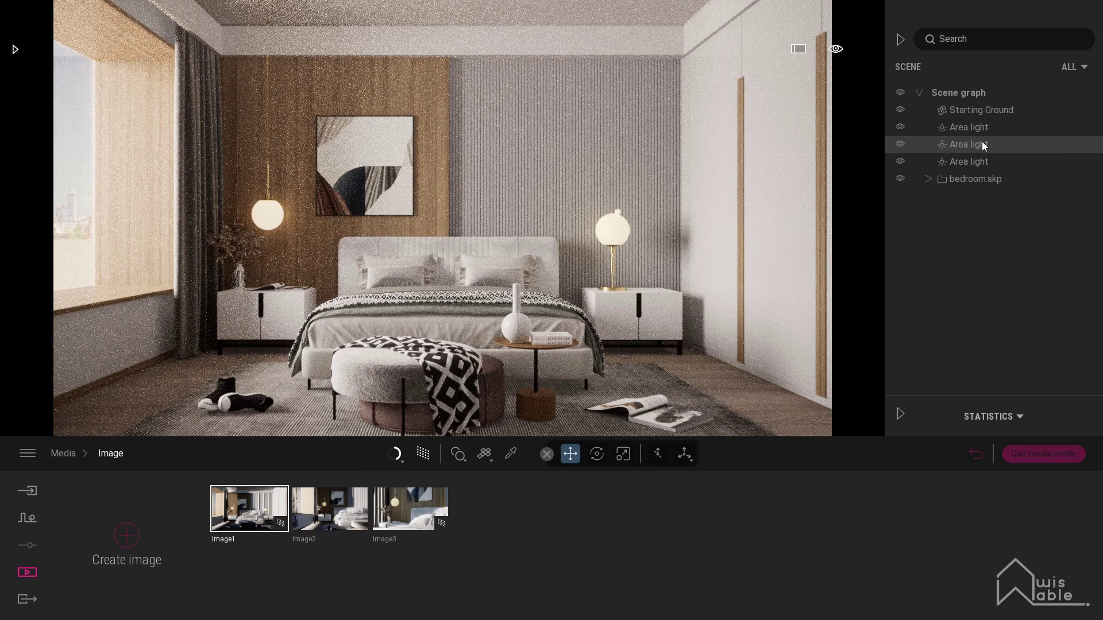
click(965, 145)
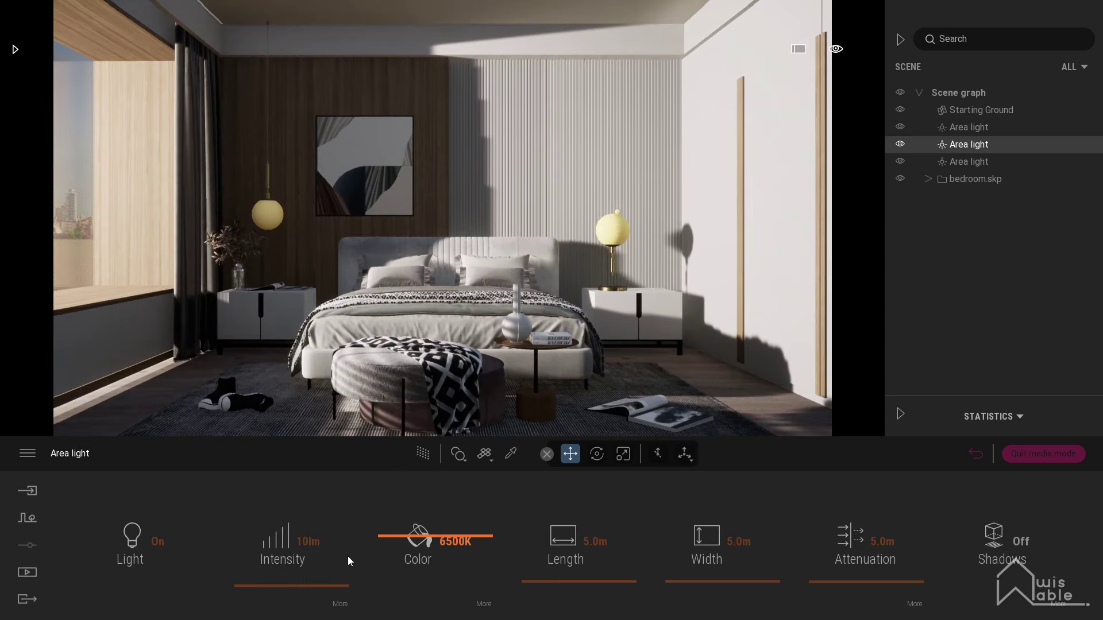
click(307, 541)
text(5)
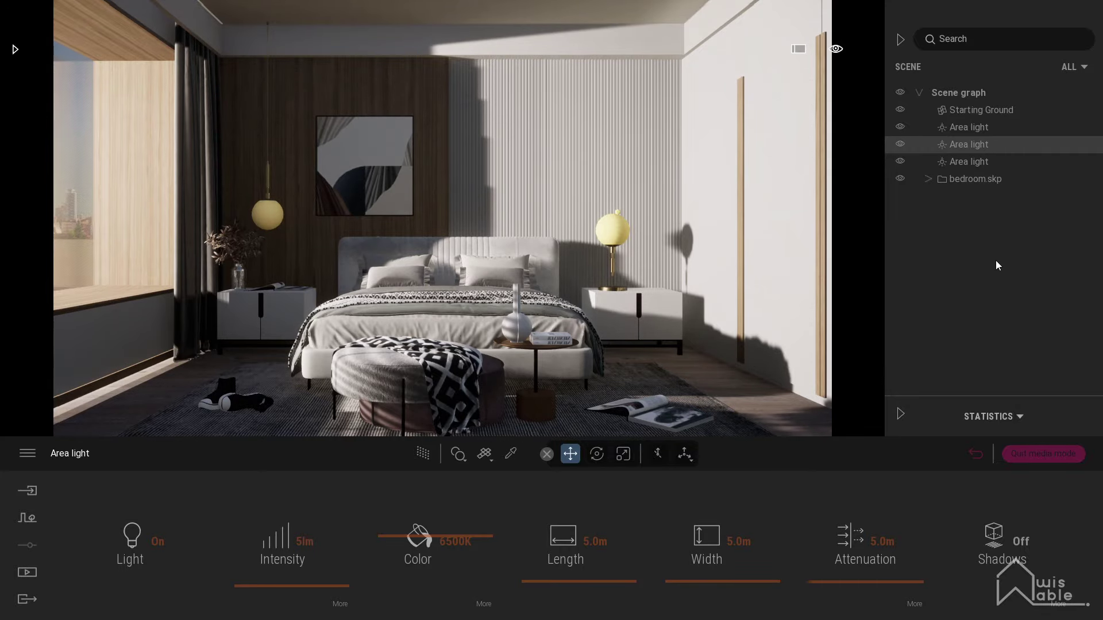
click(993, 256)
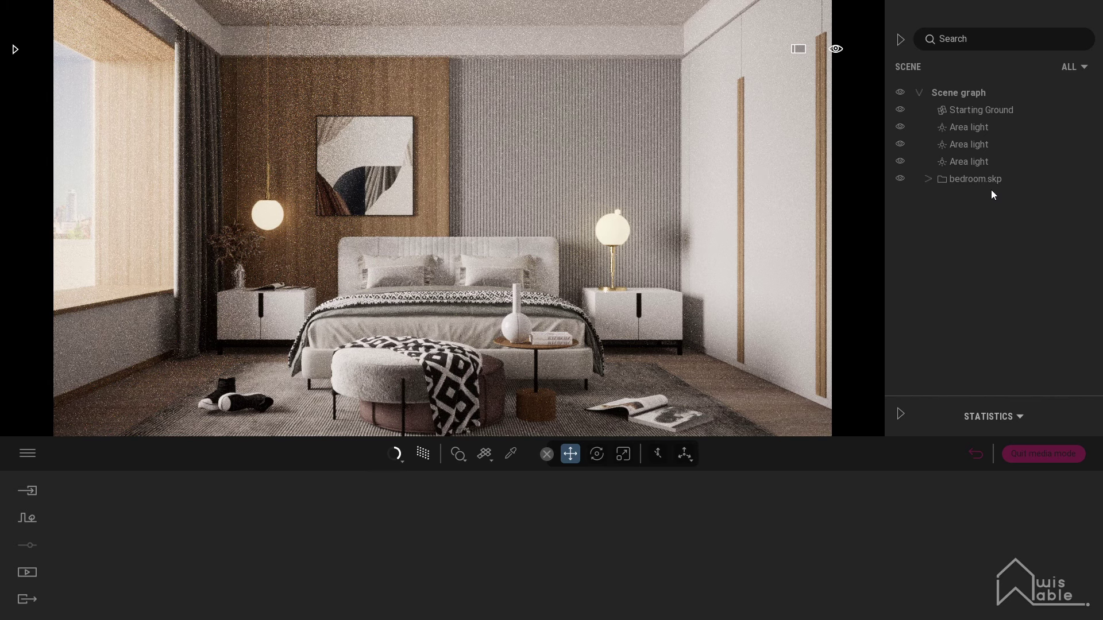
click(27, 572)
Open Image3's camera settings and switch depth of field on.
click(413, 505)
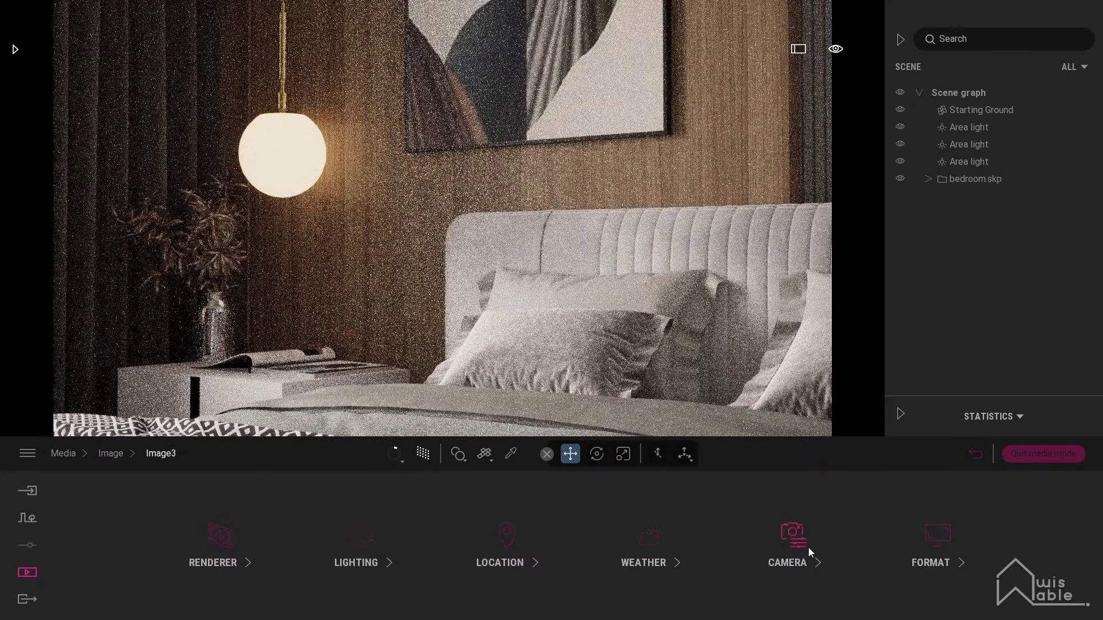
click(808, 547)
click(435, 543)
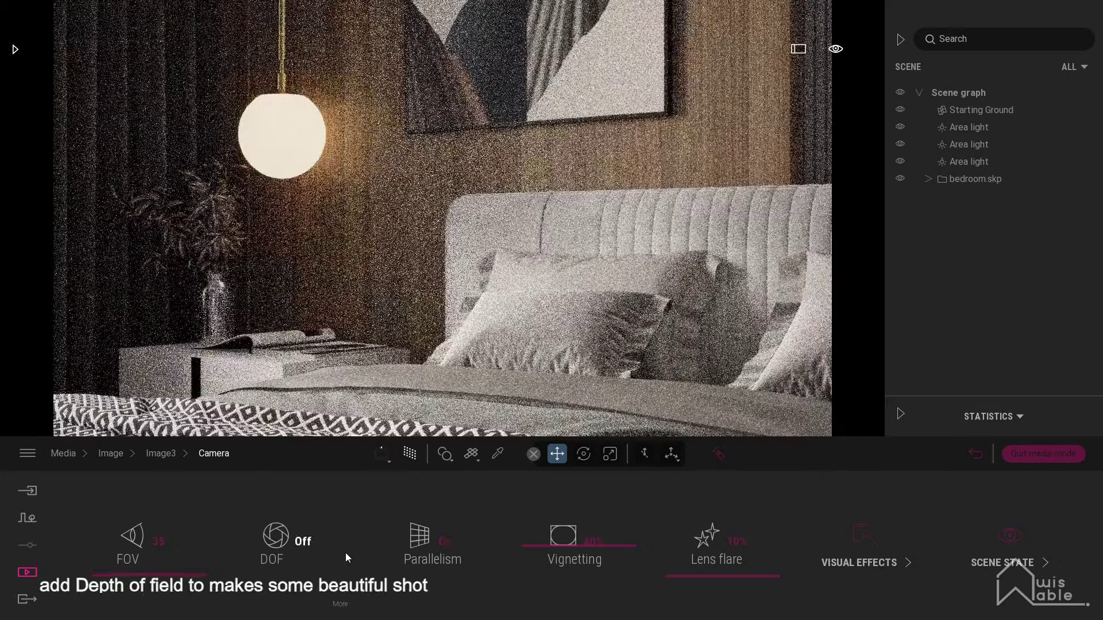
click(452, 551)
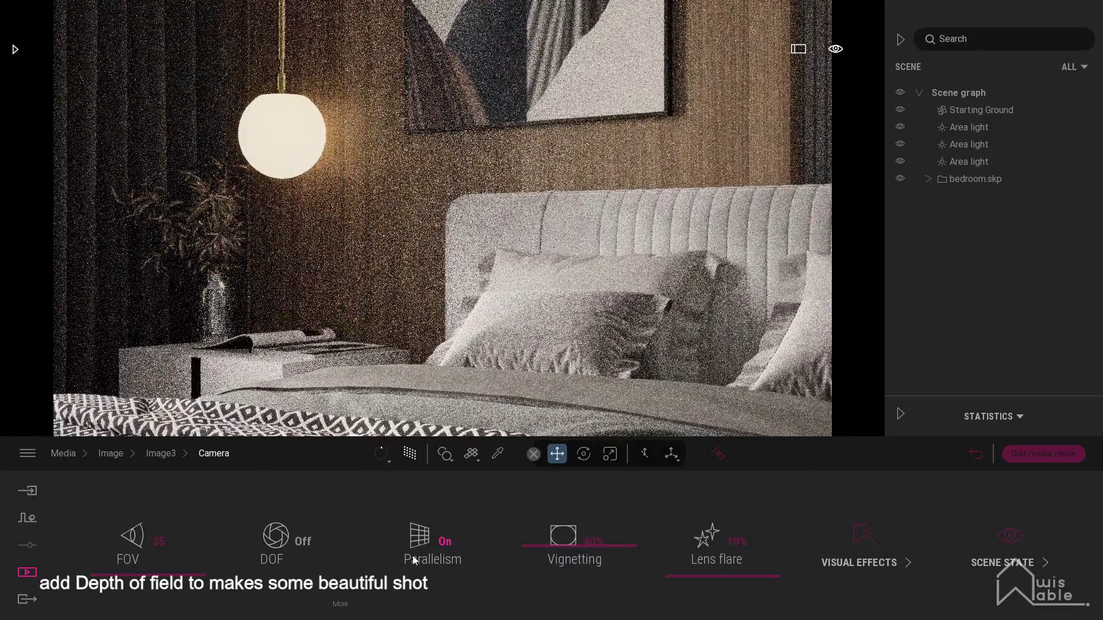
click(275, 537)
click(347, 607)
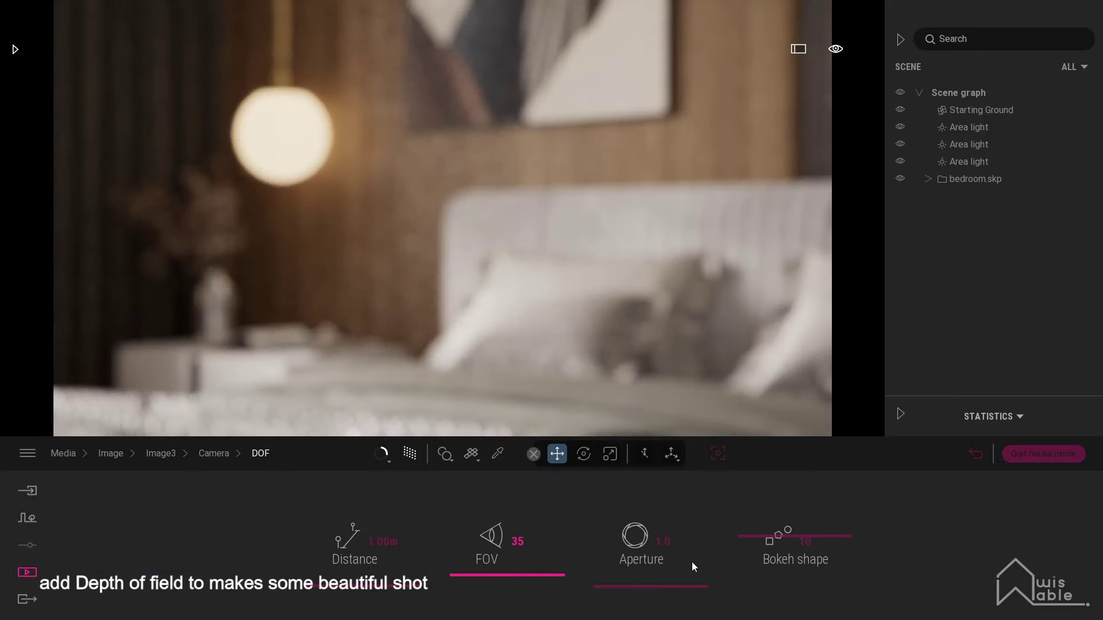
Try focus points until depth of field settles at about 2.74m on the front pillow.
click(718, 454)
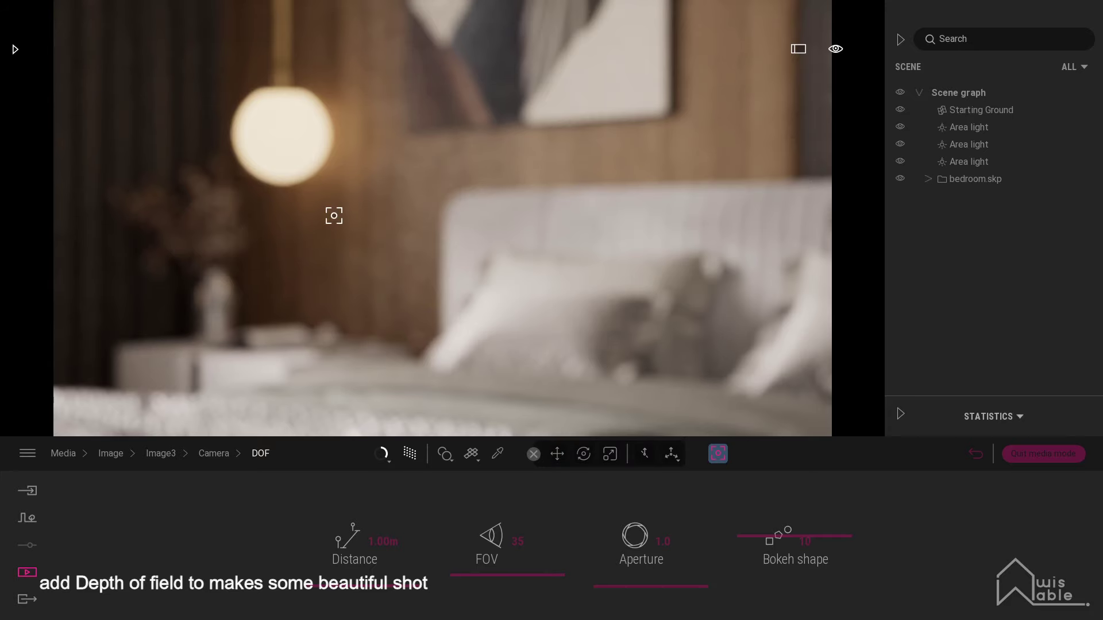
click(303, 147)
click(529, 314)
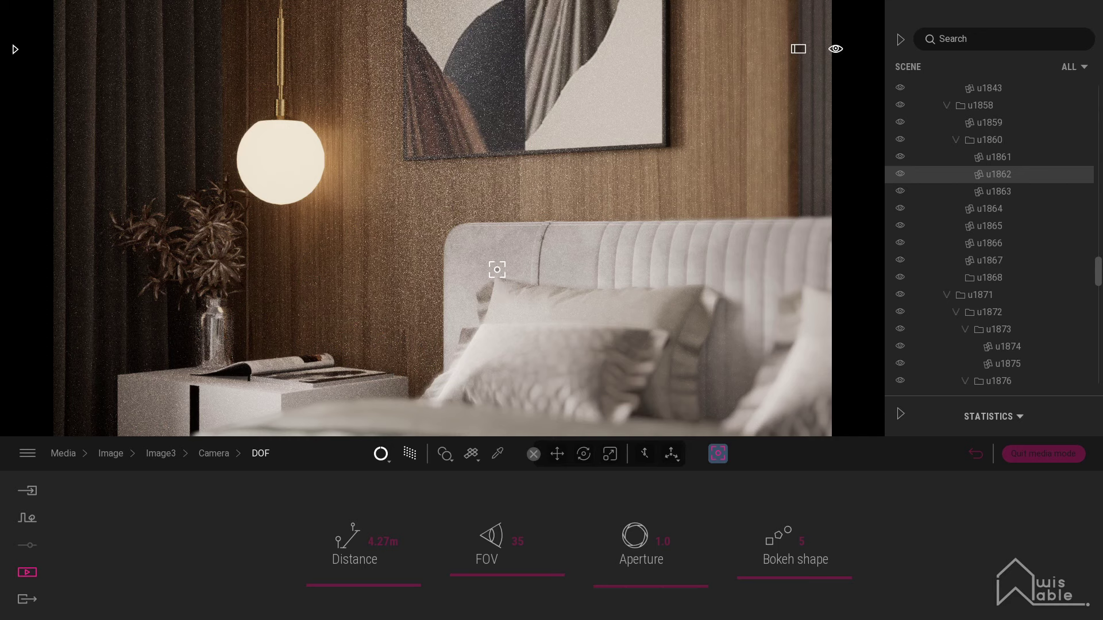
click(494, 263)
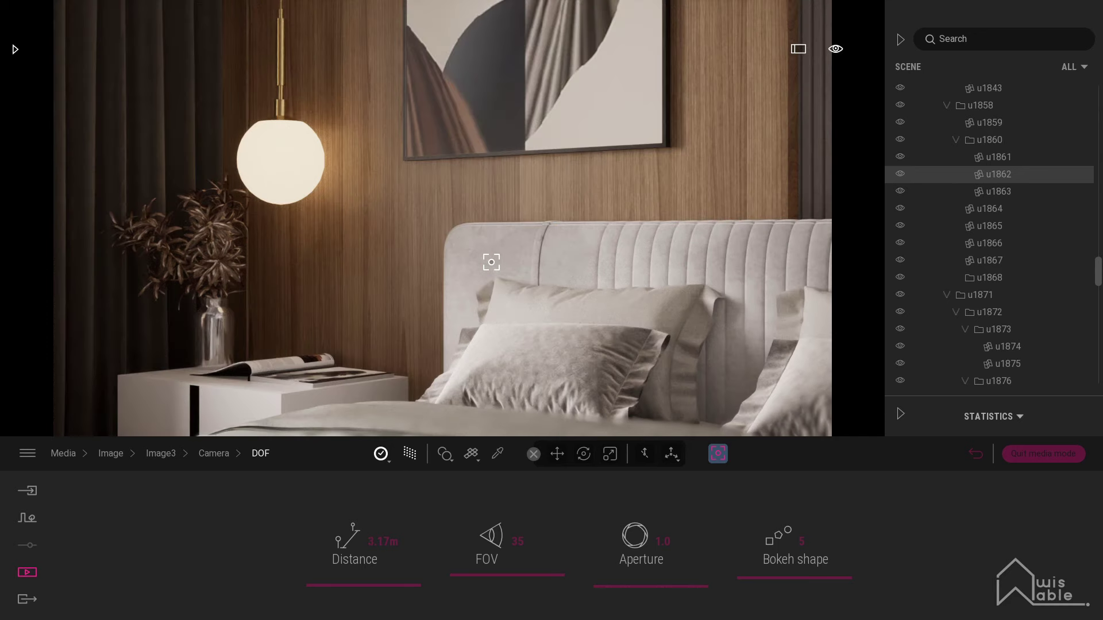
click(514, 337)
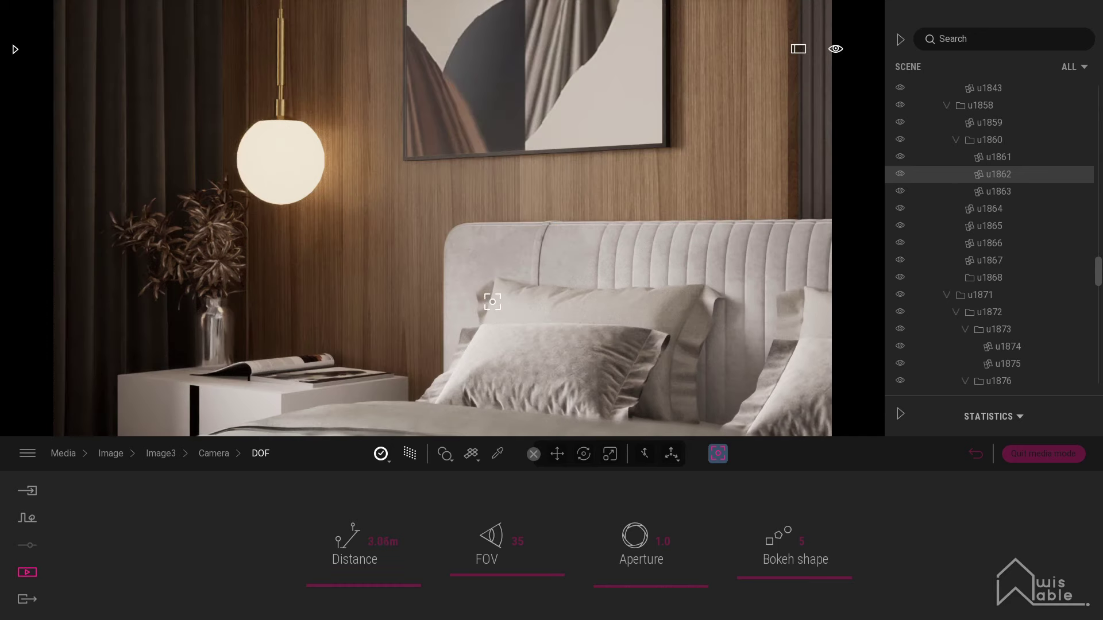
click(474, 272)
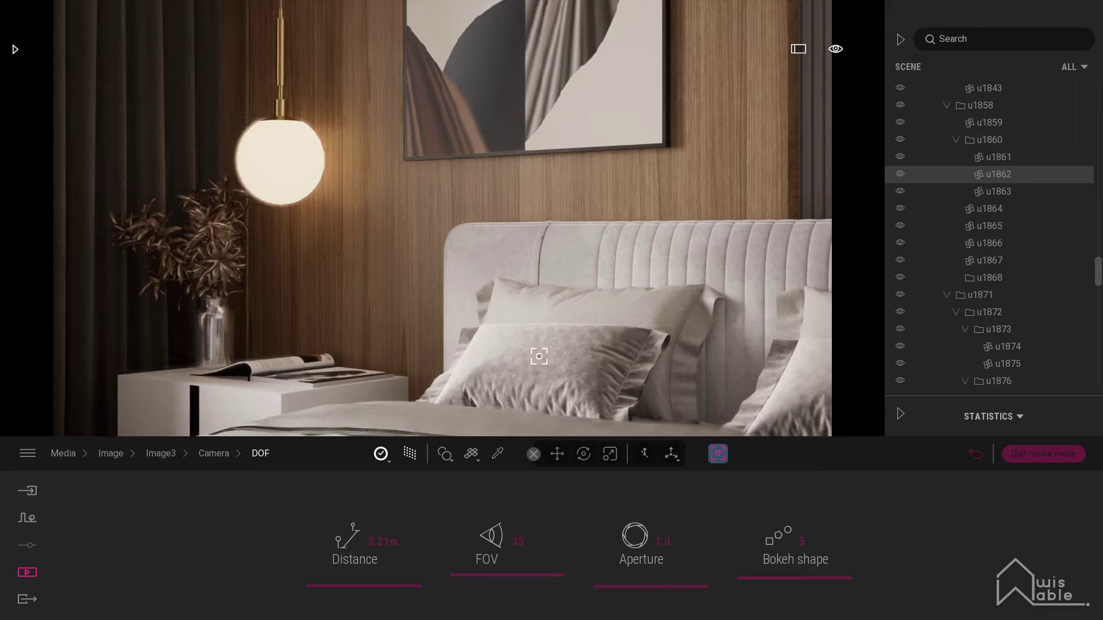
click(532, 375)
click(280, 174)
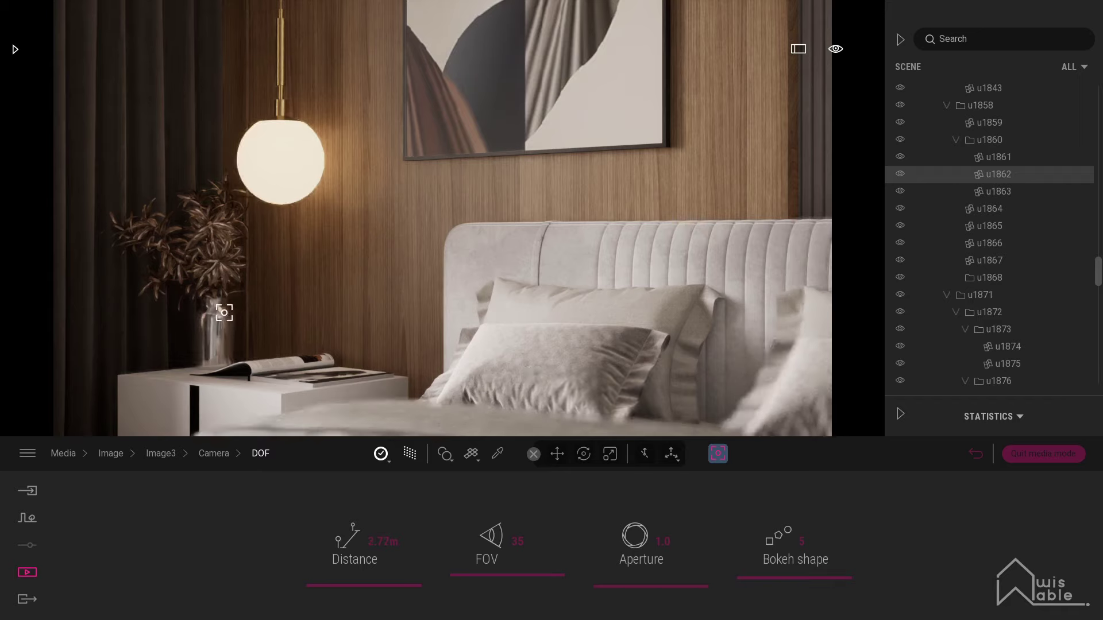
click(524, 365)
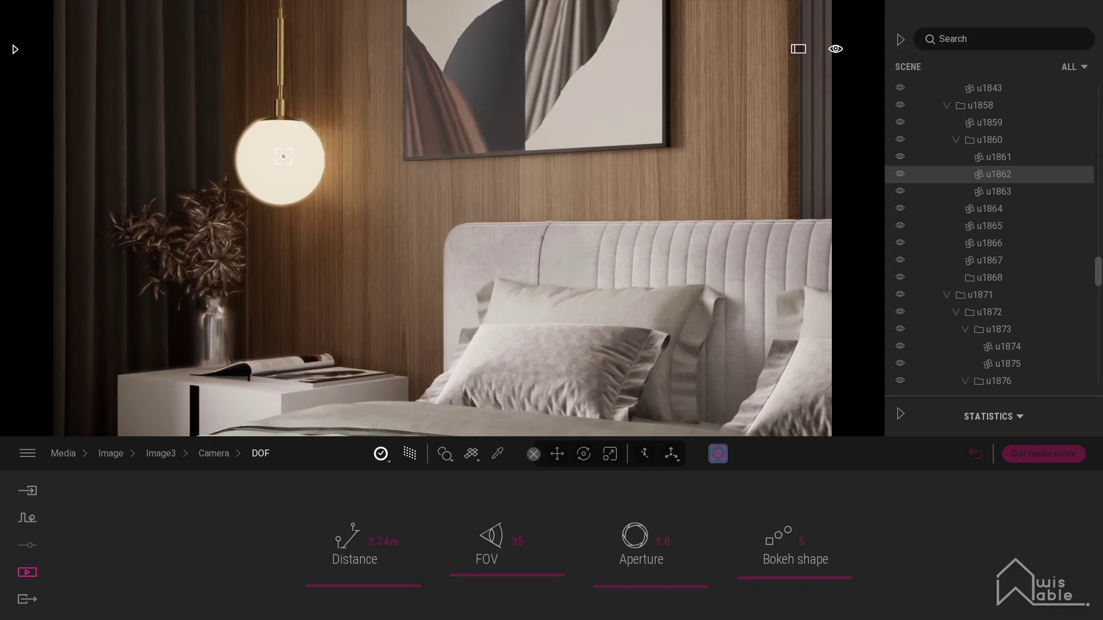
click(214, 453)
click(418, 458)
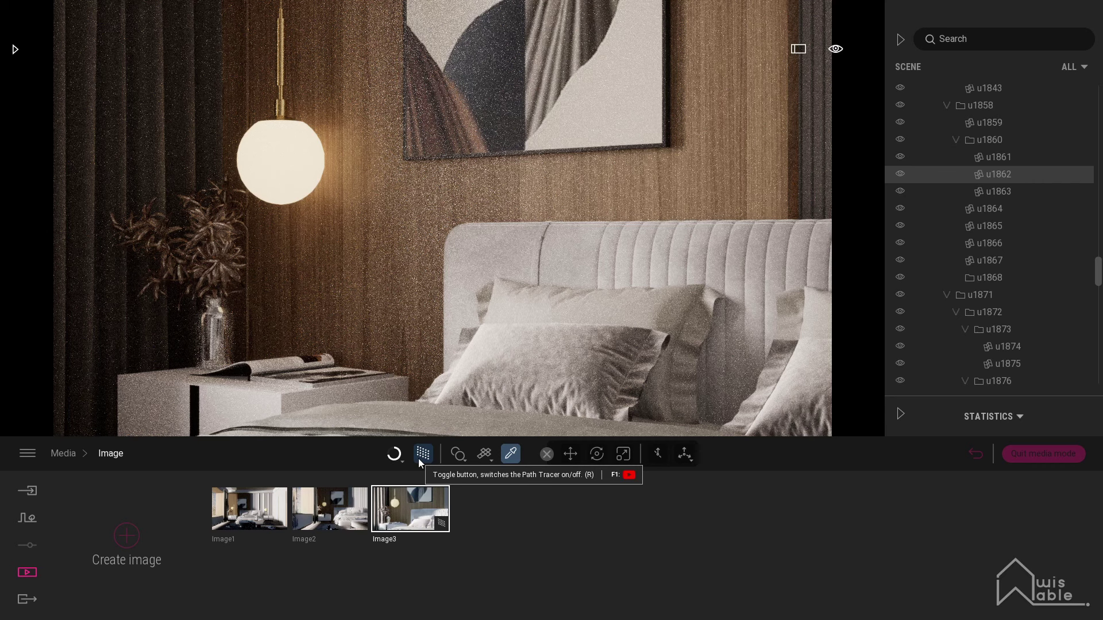
With path tracing off, export Image1 as a local image to the Render Test folder.
click(418, 458)
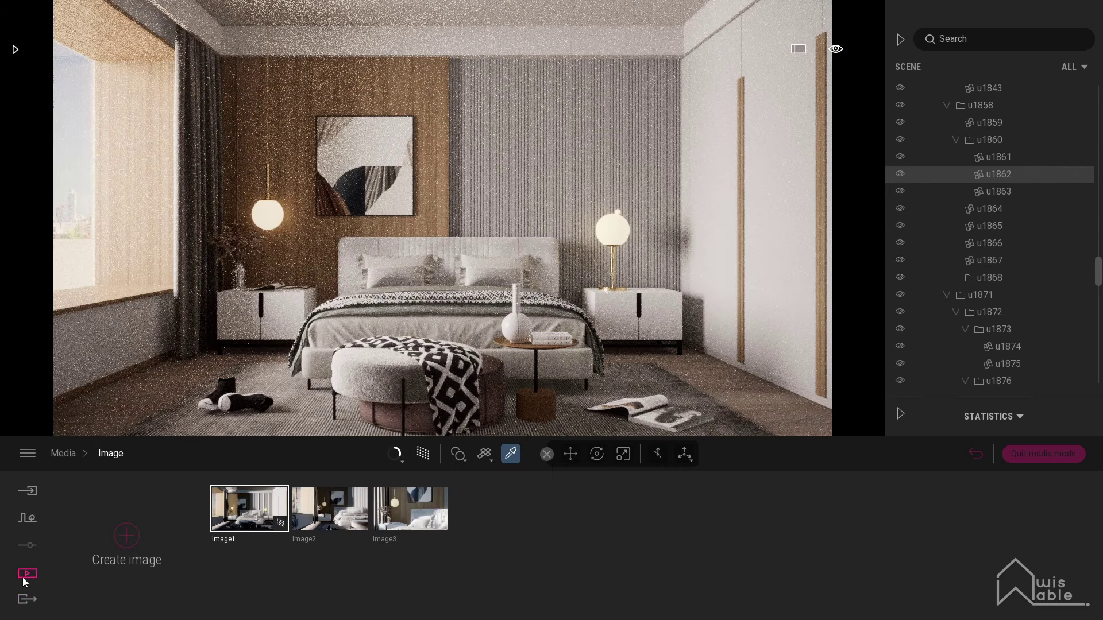
click(23, 577)
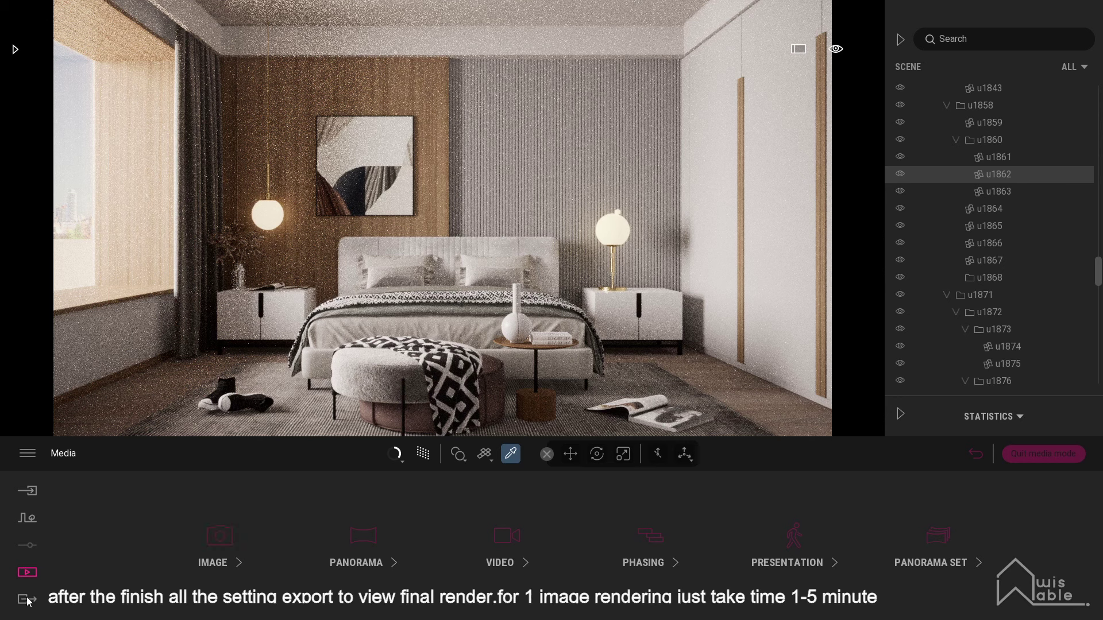
click(27, 599)
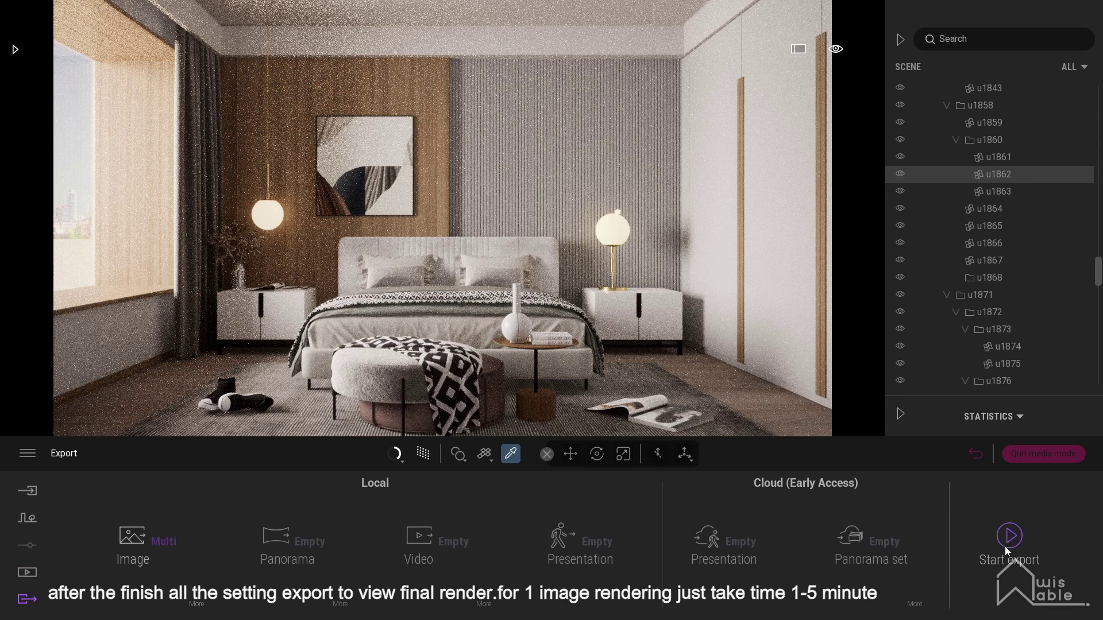
click(196, 605)
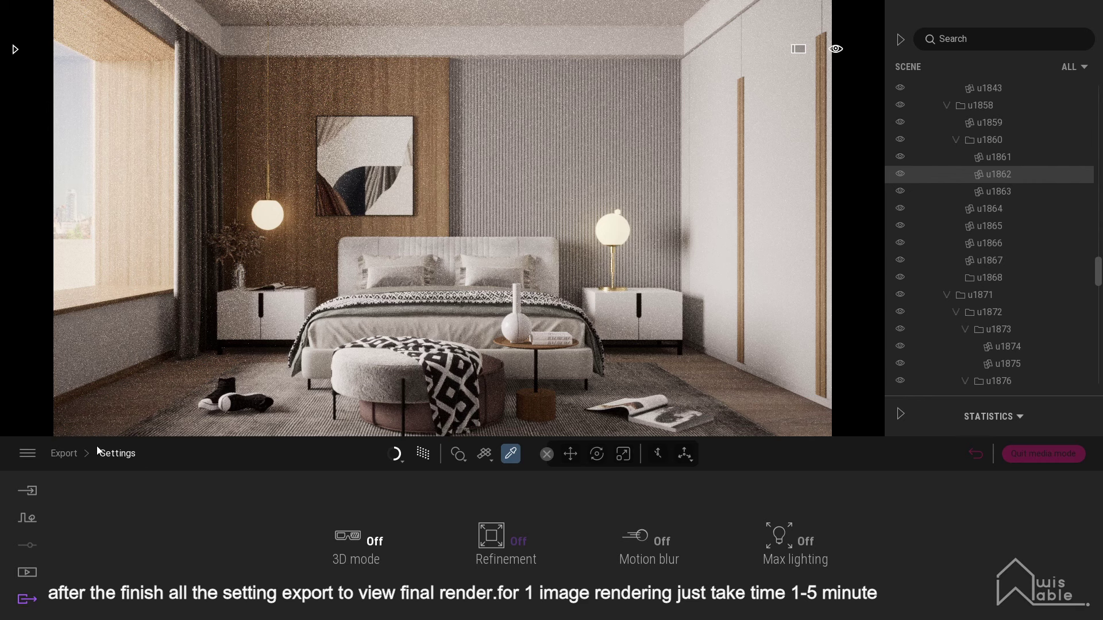
click(72, 453)
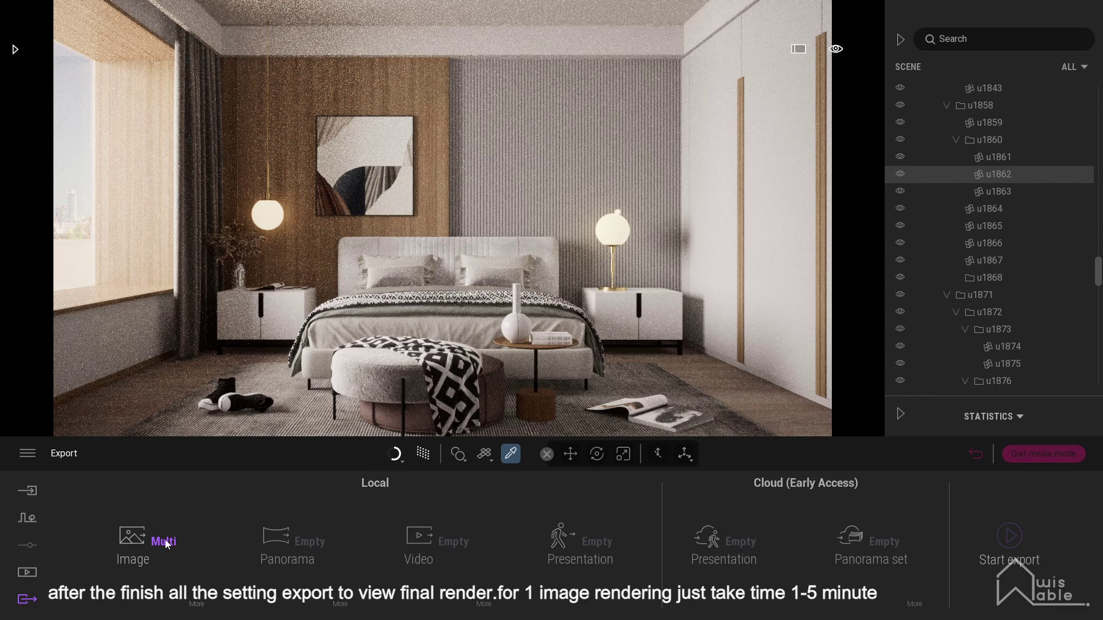
click(165, 542)
click(701, 509)
click(1005, 536)
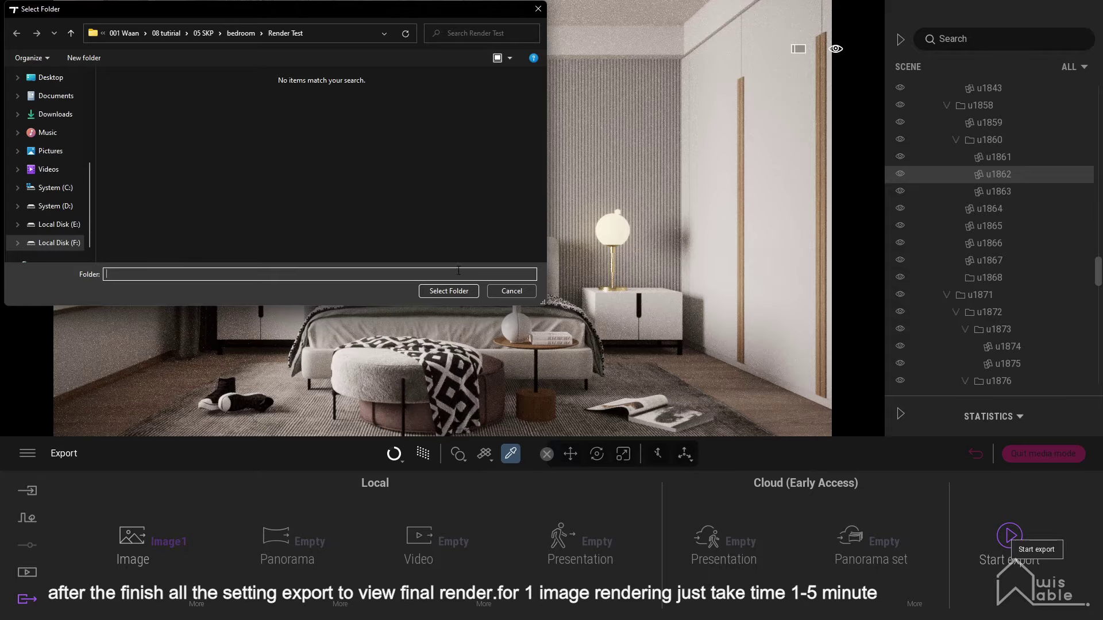
click(464, 290)
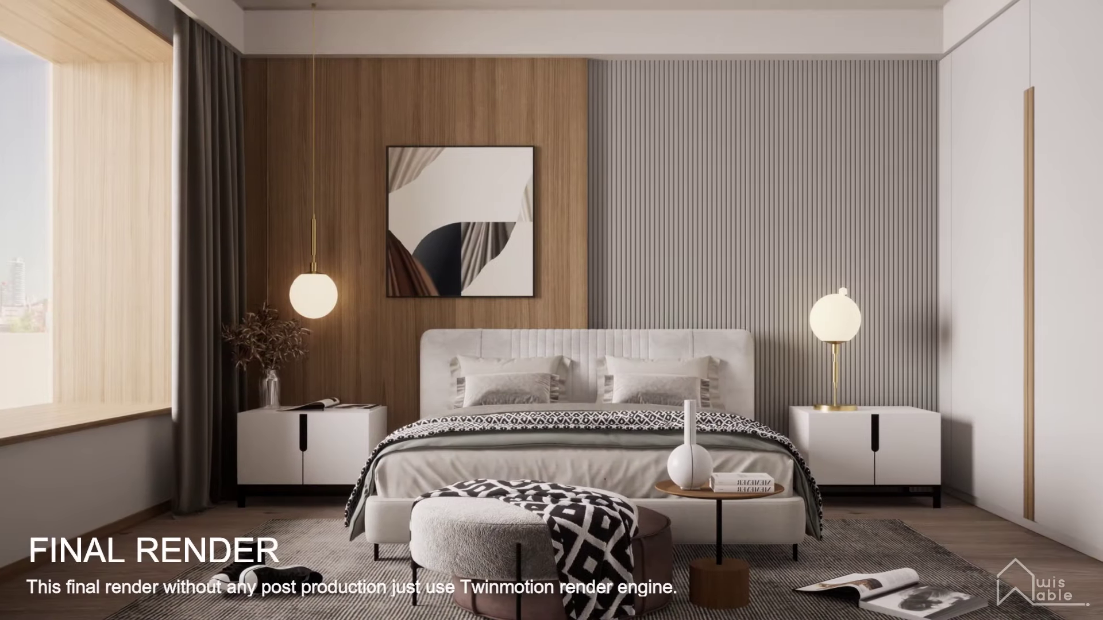